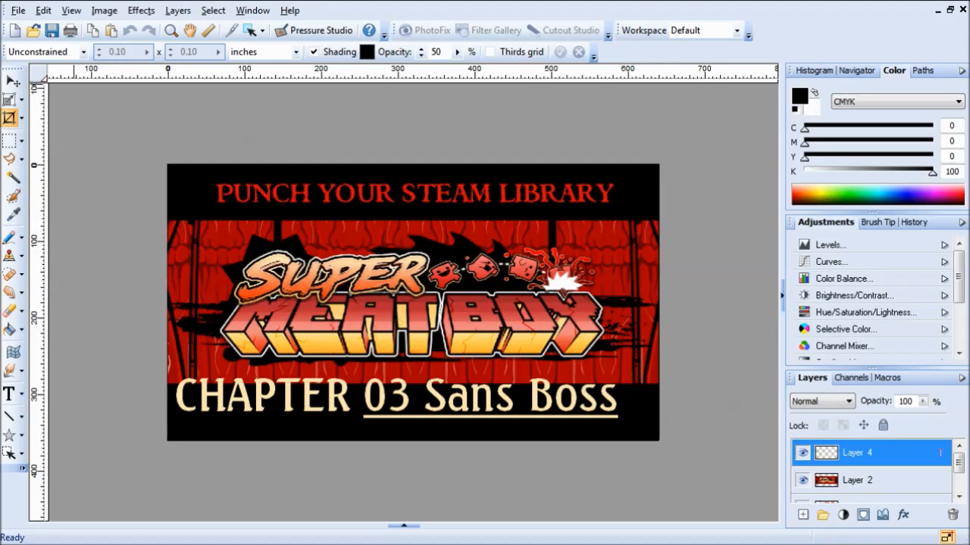
Step: Open the startup wizard for creating a new image file
{"action": "left_click", "coordinate": [17, 10]}
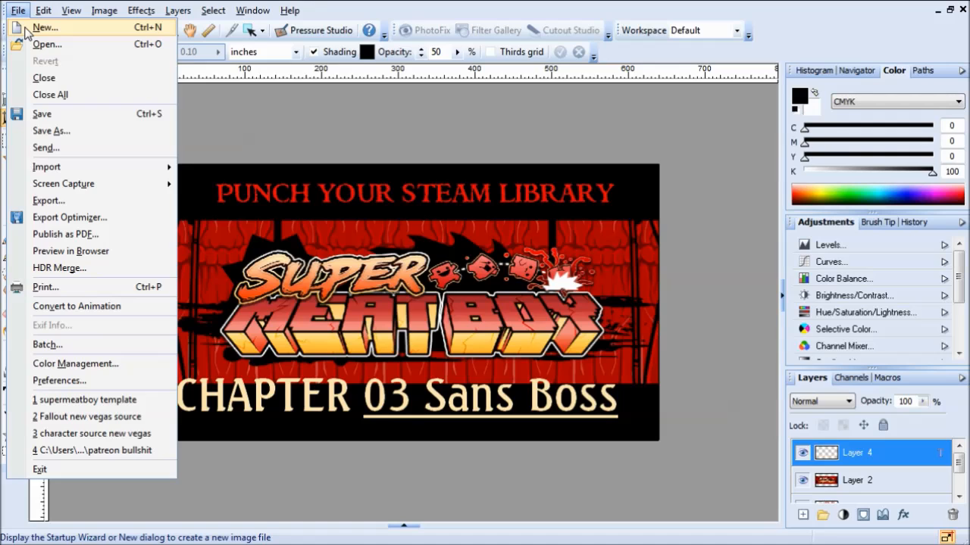
{"action": "left_click", "coordinate": [44, 27]}
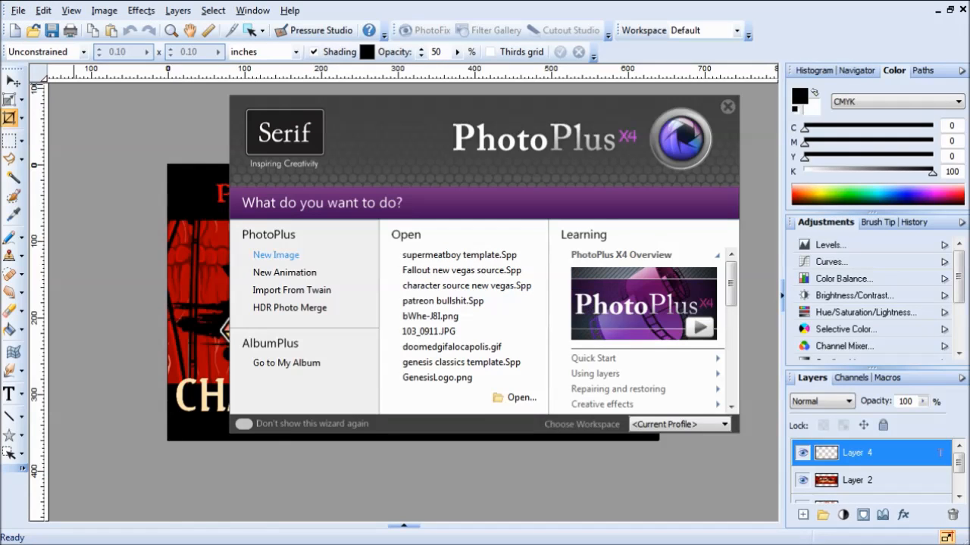
{"action": "left_click", "coordinate": [276, 255]}
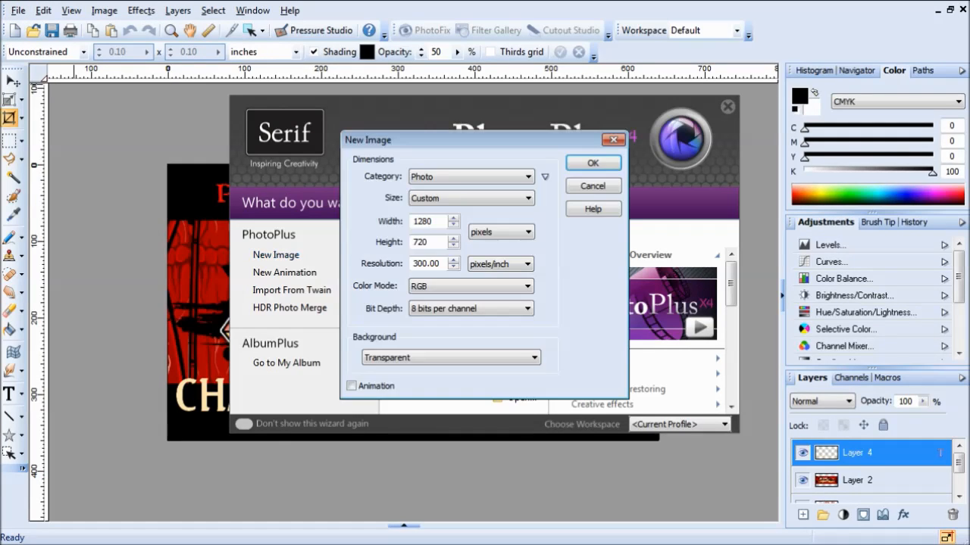
{"action": "double_click", "coordinate": [422, 221]}
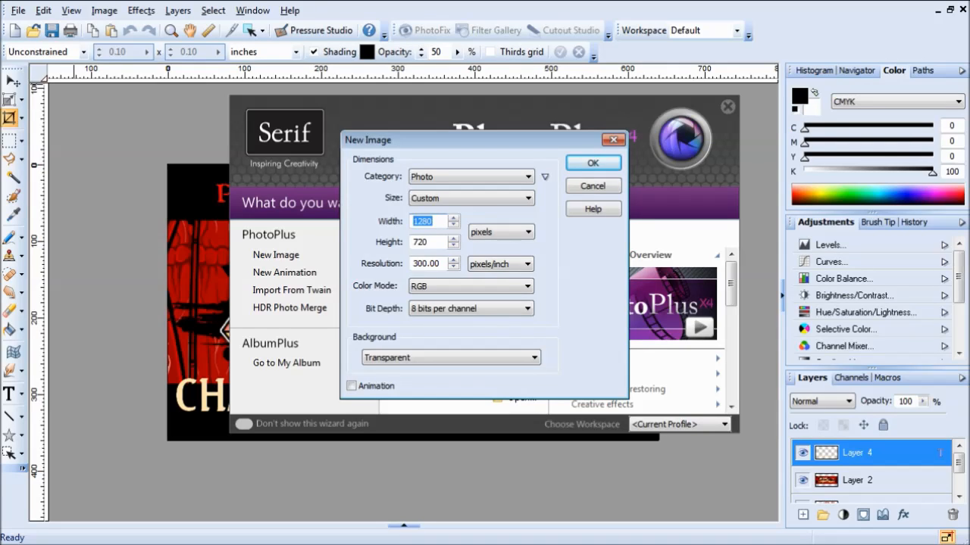
{"action": "type", "text": "540"}
{"action": "key", "text": "Tab"}
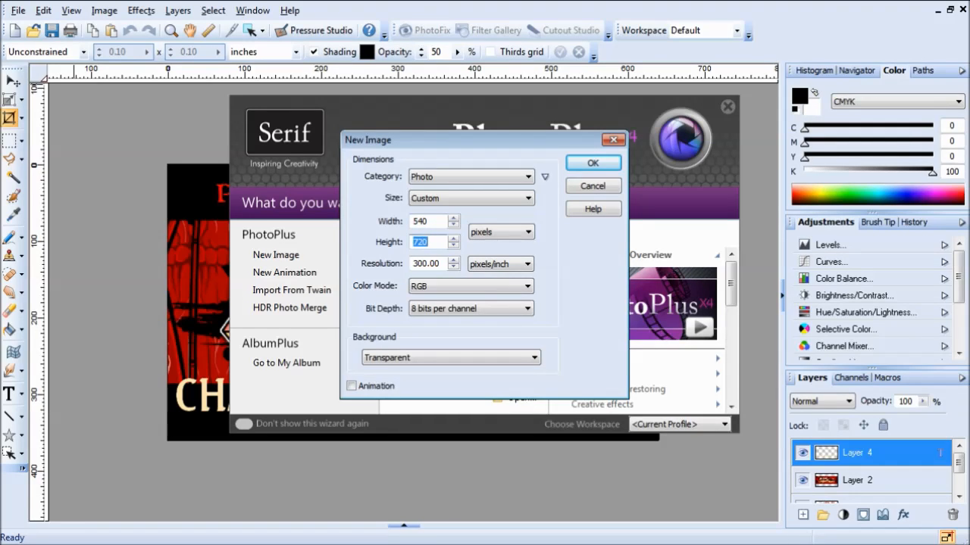
{"action": "type", "text": "360"}
{"action": "left_click", "coordinate": [528, 199]}
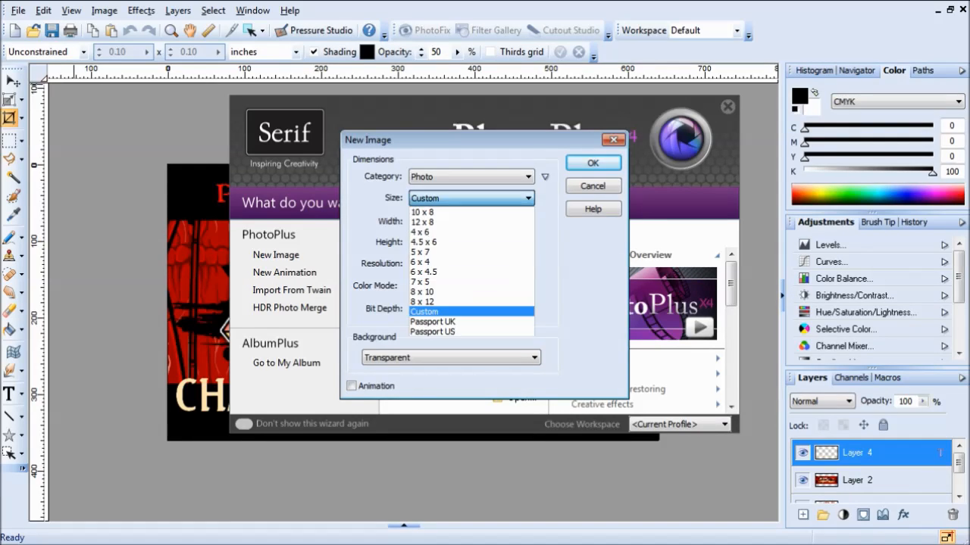
{"action": "left_click", "coordinate": [528, 198]}
{"action": "left_click", "coordinate": [593, 185]}
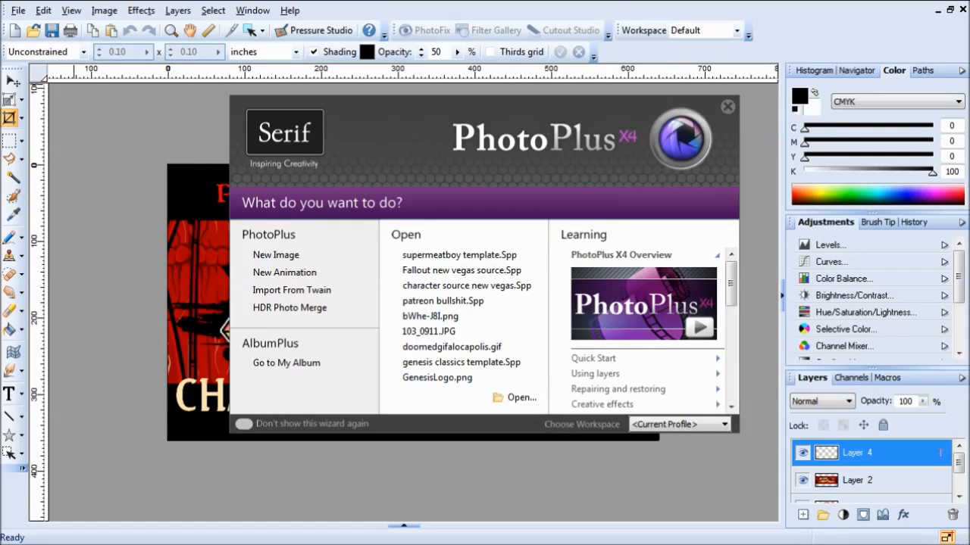
{"action": "scroll", "coordinate": [628, 305], "scroll_direction": "down", "scroll_amount": 4}
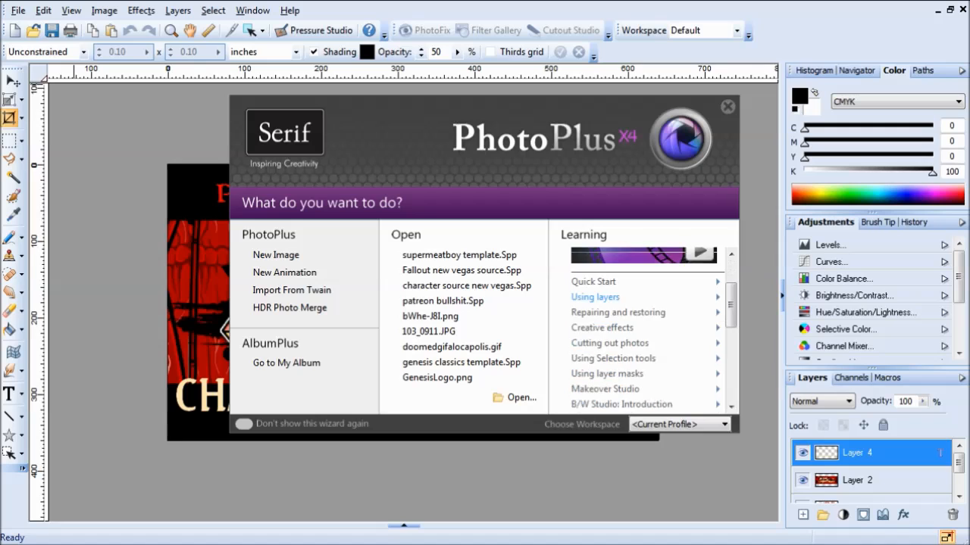
{"action": "scroll", "coordinate": [627, 296], "scroll_direction": "down", "scroll_amount": 4}
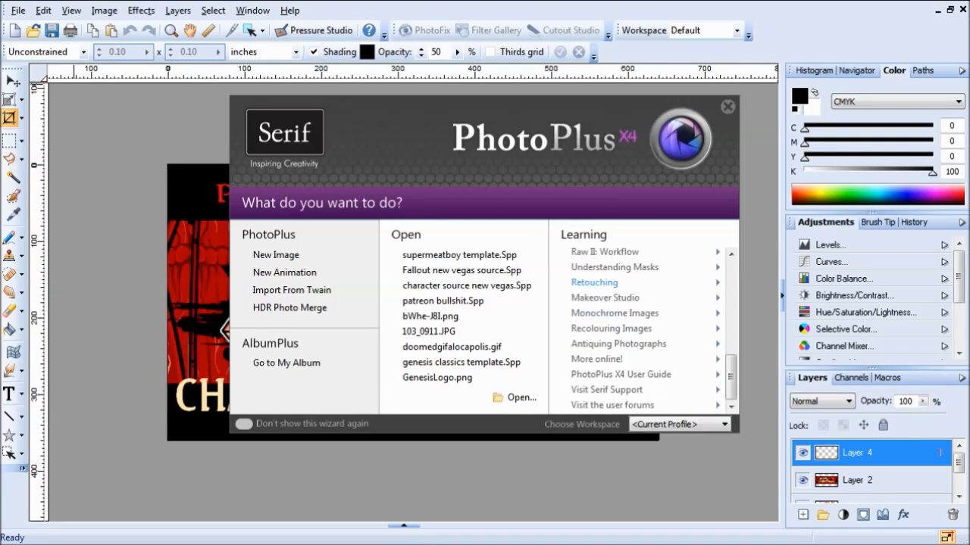
{"action": "scroll", "coordinate": [627, 295], "scroll_direction": "up", "scroll_amount": 10}
{"action": "scroll", "coordinate": [648, 329], "scroll_direction": "up", "scroll_amount": 1}
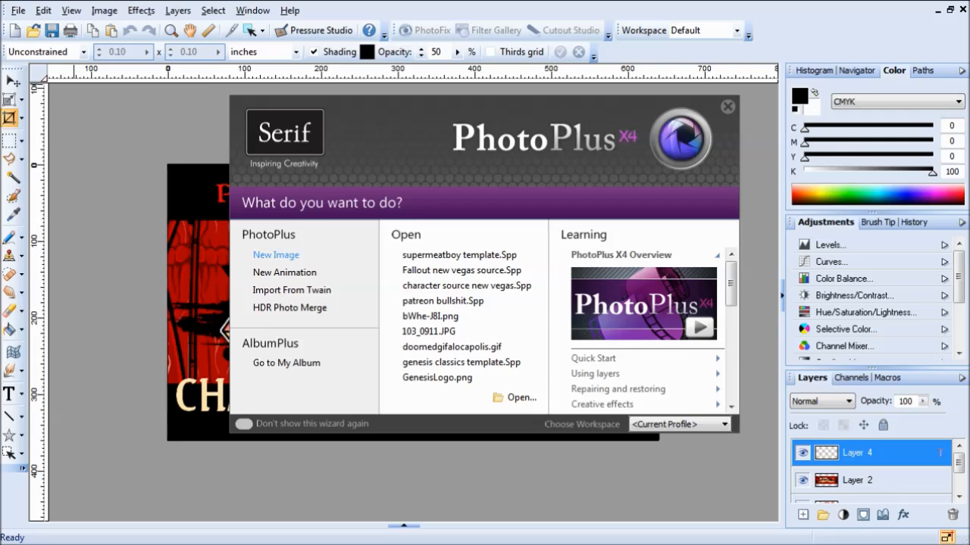
Step: Start a new image with a width of 540 pixels and add an image category named Youtube Thumbnail
{"action": "left_click", "coordinate": [275, 254]}
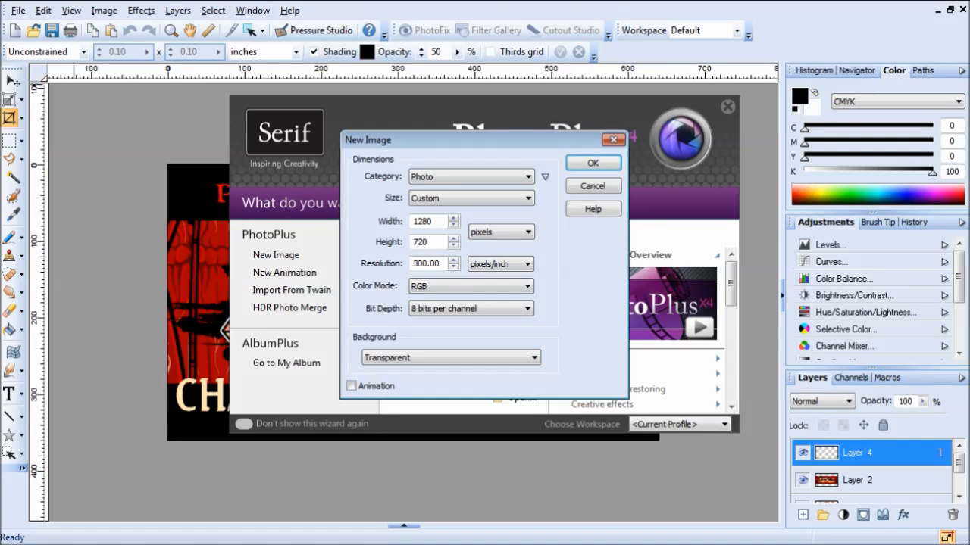
{"action": "left_click_drag", "start_coordinate": [434, 222], "coordinate": [411, 222]}
{"action": "type", "text": "540"}
{"action": "left_click", "coordinate": [544, 177]}
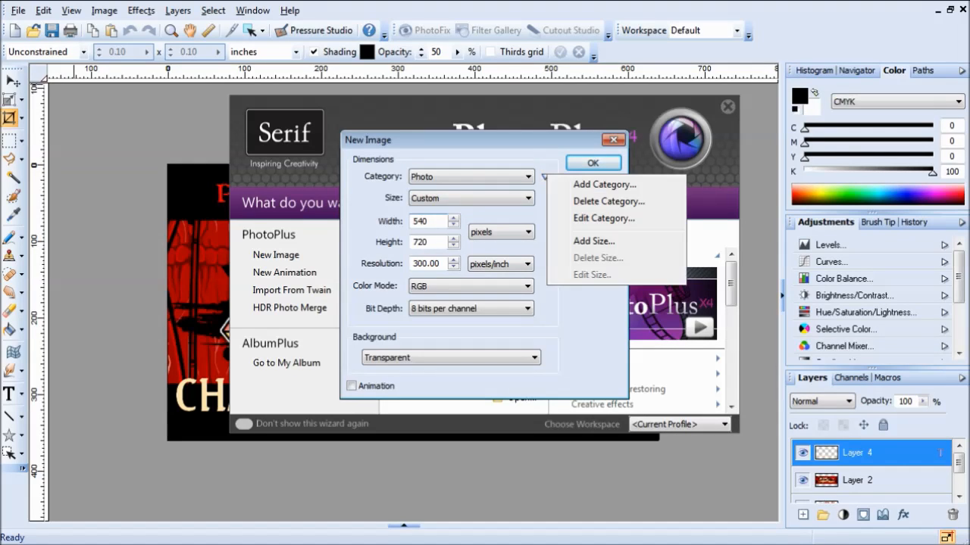
{"action": "left_click", "coordinate": [604, 184]}
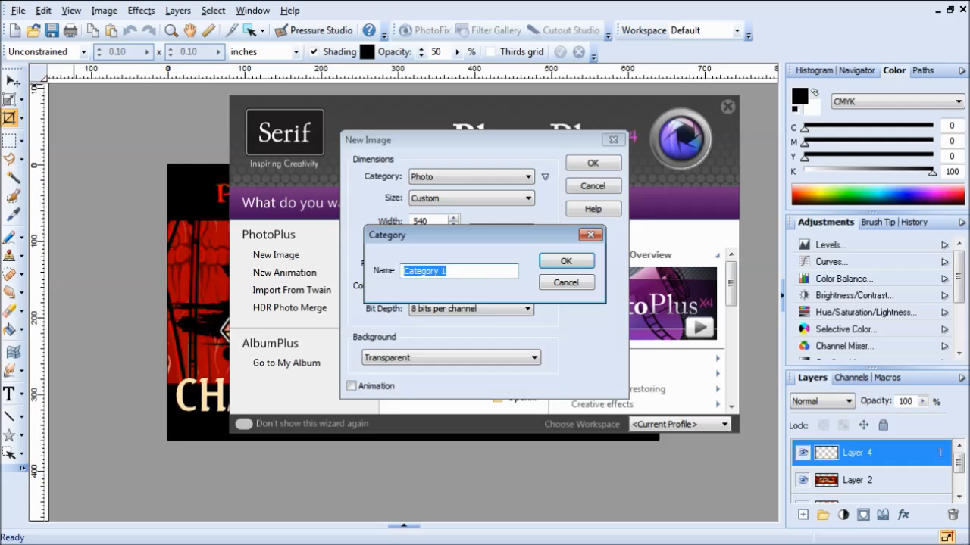
{"action": "type", "text": "Youtube Thumb"}
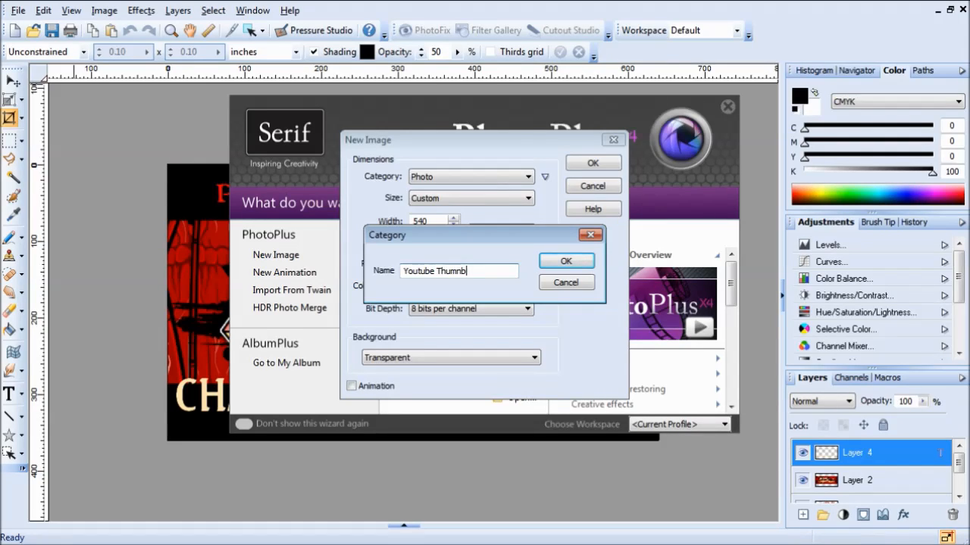
{"action": "key", "text": "BackSpace"}
{"action": "type", "text": "bnail"}
{"action": "key", "text": "Return"}
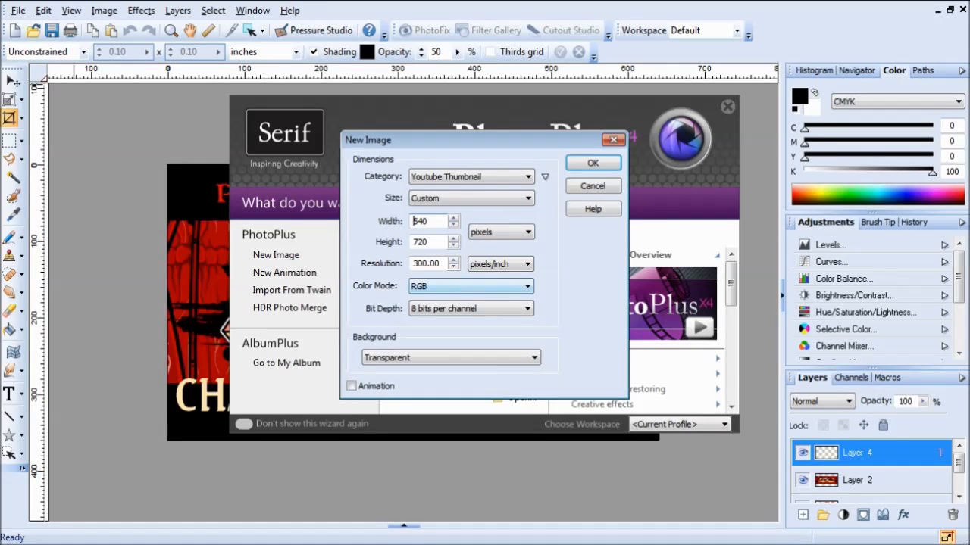
Step: Create the new image in the Youtube Thumbnail category, 640 pixels wide and 360 pixels high
{"action": "left_click", "coordinate": [527, 199]}
{"action": "left_click", "coordinate": [527, 198]}
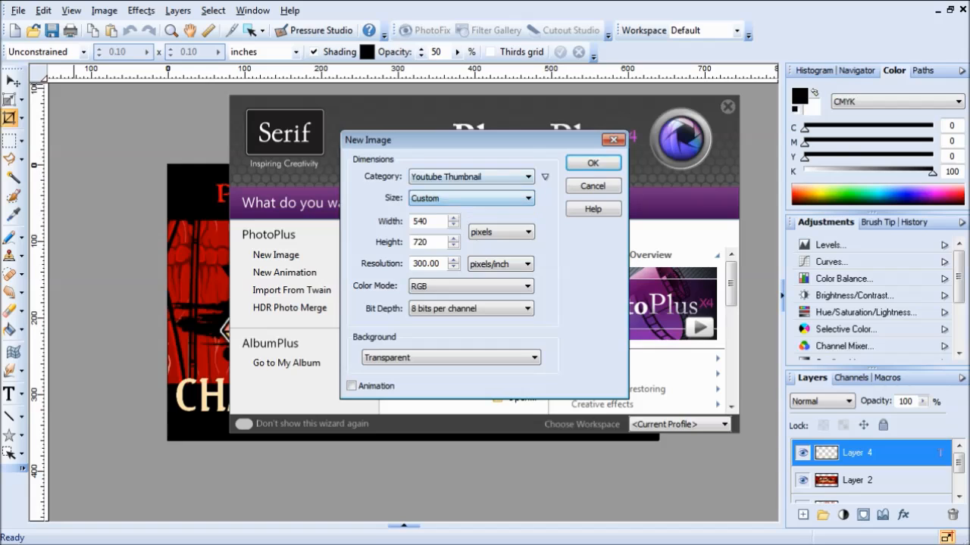
{"action": "left_click", "coordinate": [528, 177]}
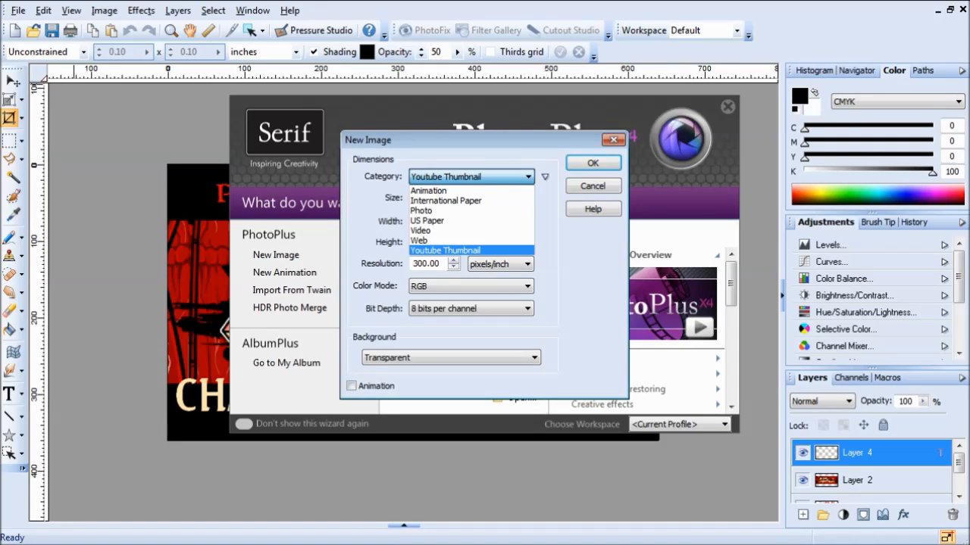
{"action": "left_click", "coordinate": [445, 251]}
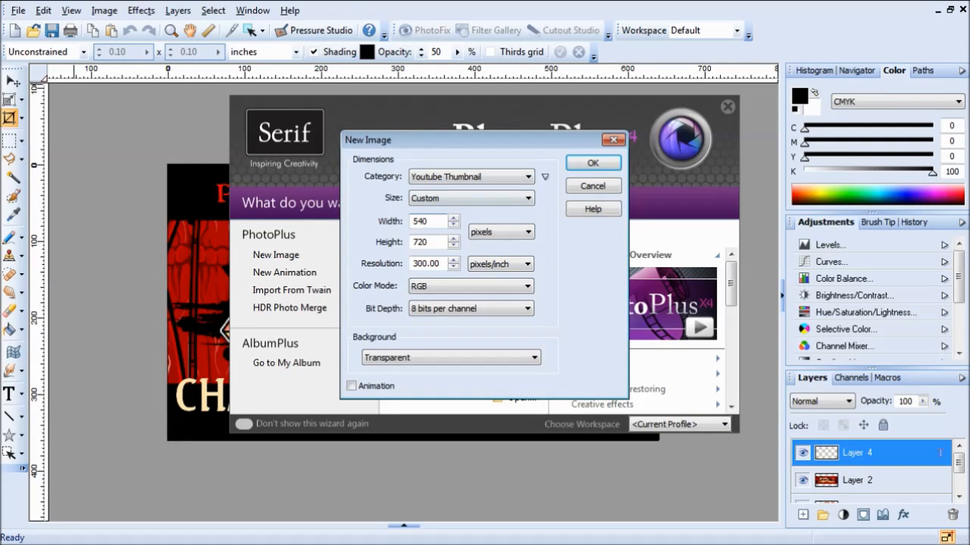
{"action": "double_click", "coordinate": [427, 221]}
{"action": "type", "text": "640"}
{"action": "key", "text": "Tab"}
{"action": "type", "text": "360"}
{"action": "key", "text": "Return"}
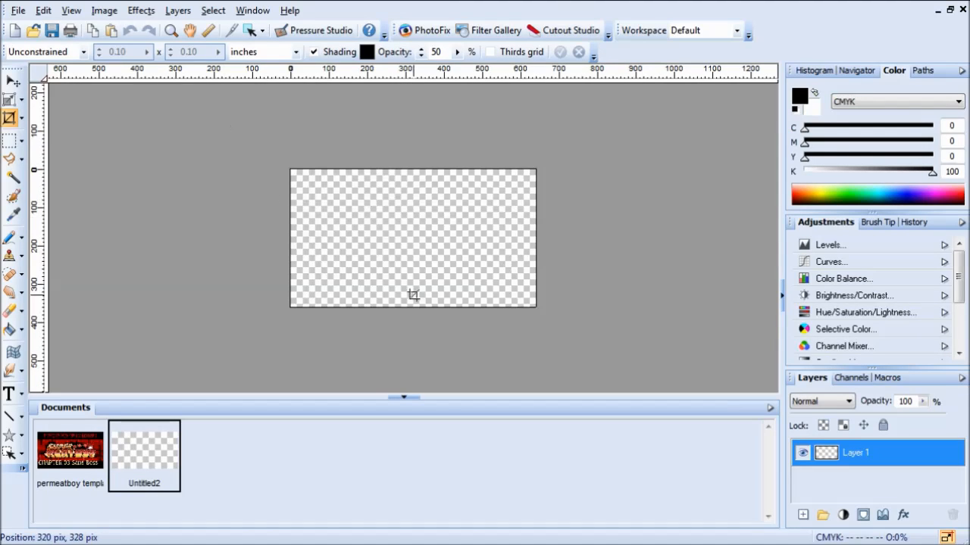
{"action": "scroll", "coordinate": [405, 250], "scroll_direction": "up", "scroll_amount": 3}
{"action": "scroll", "coordinate": [406, 249], "scroll_direction": "down", "scroll_amount": 2}
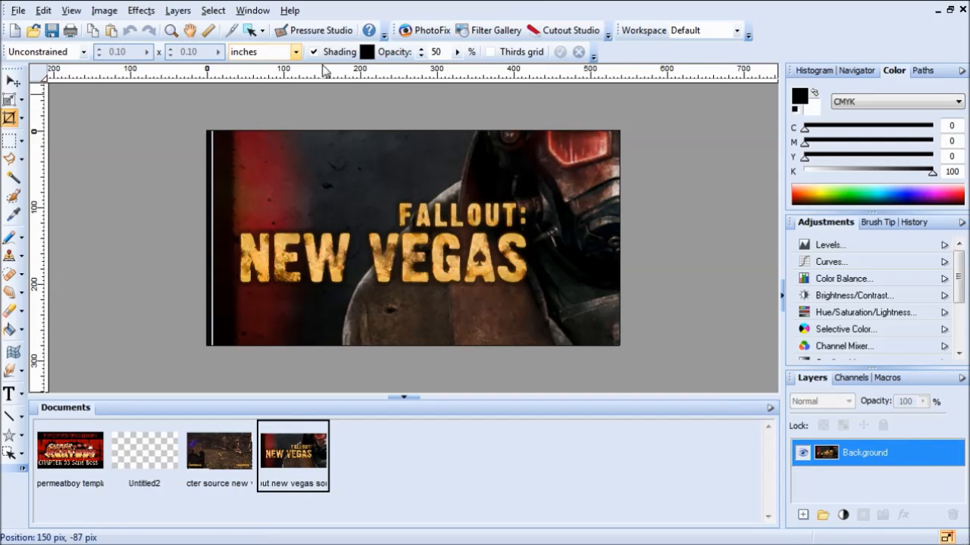
Step: Examine the Fallout: New Vegas title image, the character source screenshot and the blank thumbnail document
{"action": "left_click", "coordinate": [225, 458]}
{"action": "left_click", "coordinate": [284, 460]}
{"action": "left_click", "coordinate": [207, 464]}
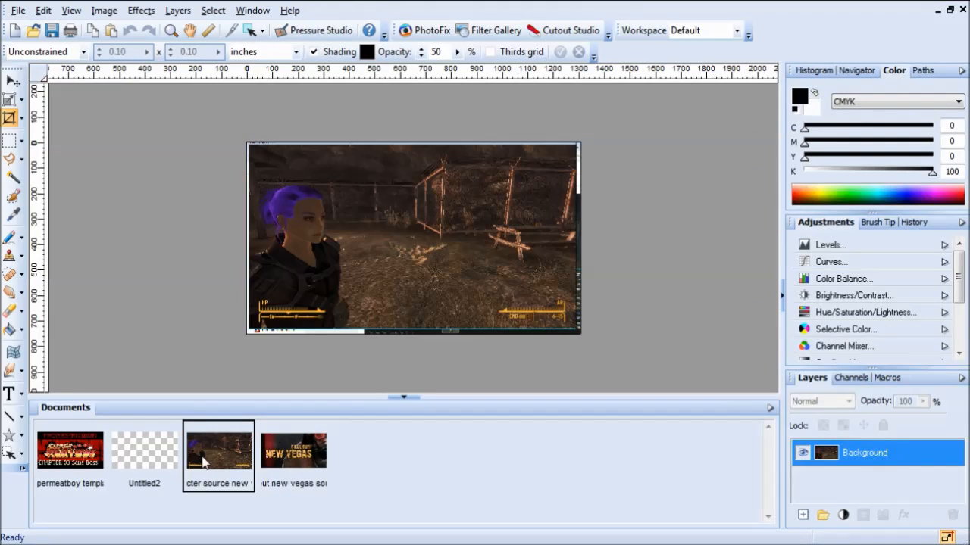
{"action": "left_click", "coordinate": [306, 456]}
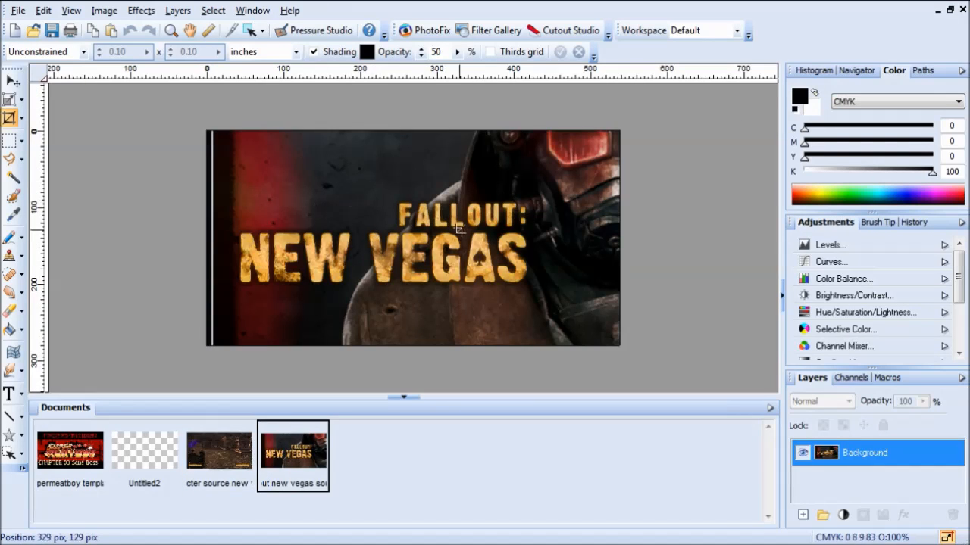
{"action": "scroll", "coordinate": [358, 259], "scroll_direction": "up", "scroll_amount": 1}
{"action": "scroll", "coordinate": [359, 258], "scroll_direction": "down", "scroll_amount": 1}
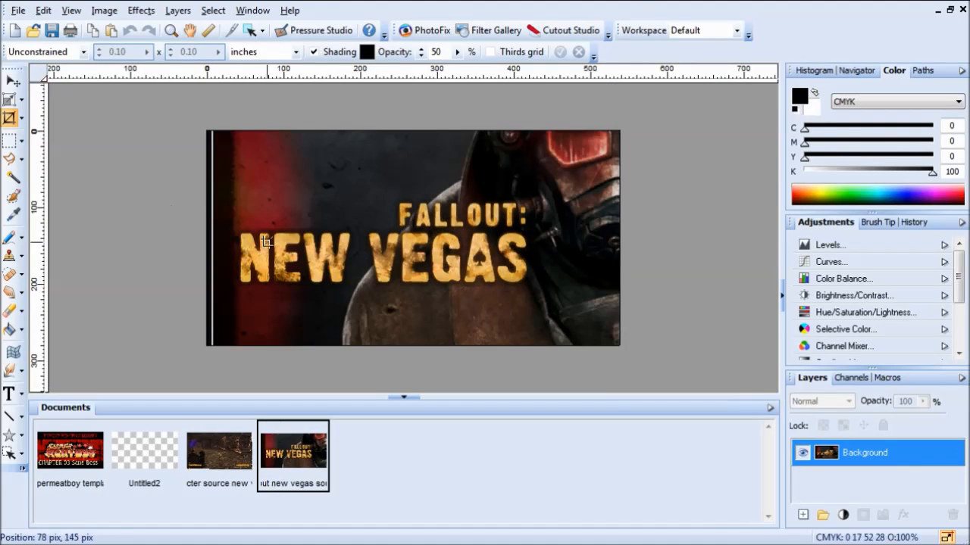
{"action": "left_click", "coordinate": [155, 435]}
{"action": "left_click", "coordinate": [297, 447]}
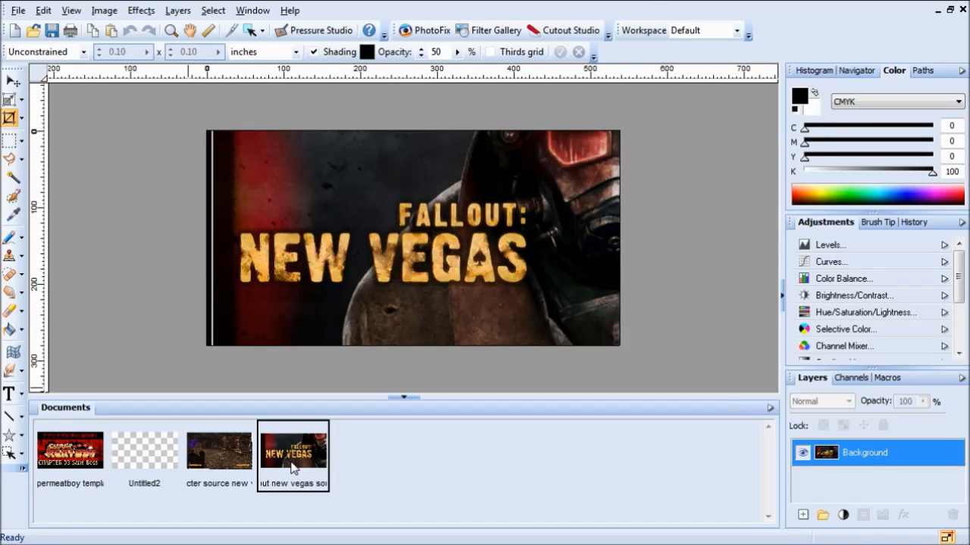
Step: Mark a crop area of about 418 x 517 px around the purple-haired character in the character source screenshot
{"action": "left_click", "coordinate": [216, 454]}
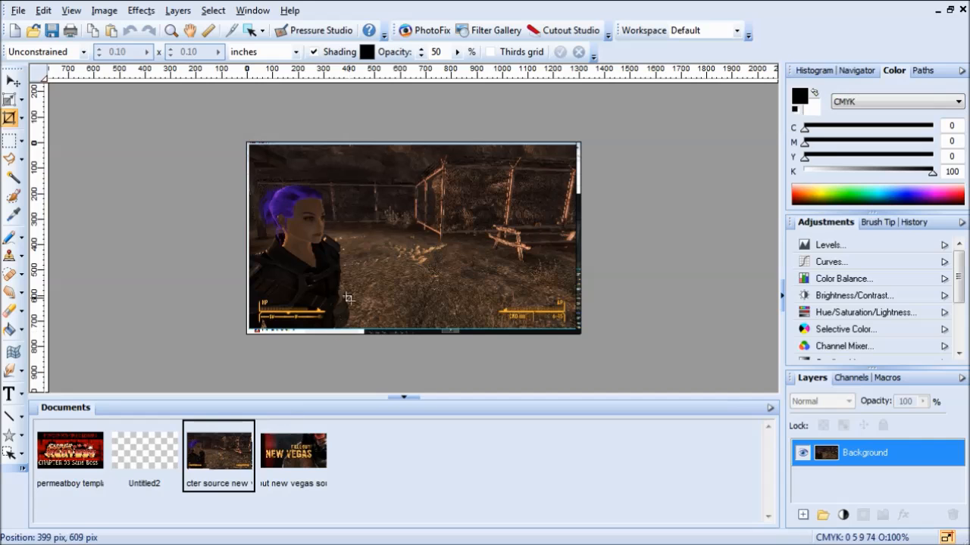
{"action": "scroll", "coordinate": [376, 217], "scroll_direction": "up", "scroll_amount": 1}
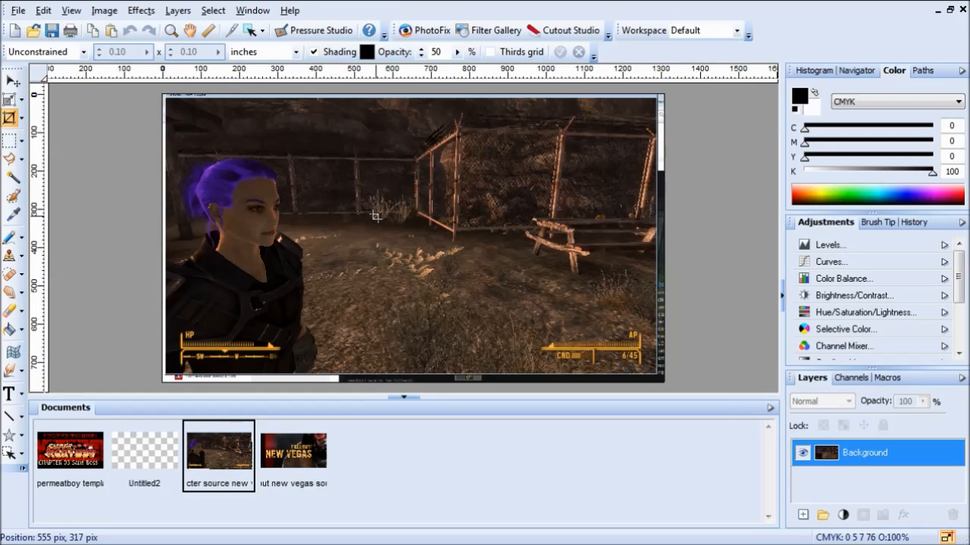
{"action": "scroll", "coordinate": [376, 216], "scroll_direction": "up", "scroll_amount": 1}
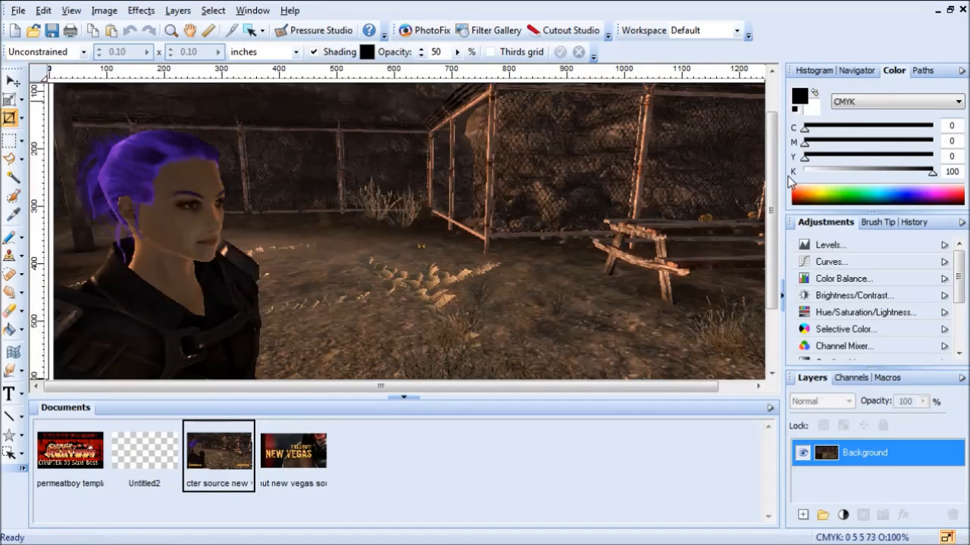
{"action": "left_click_drag", "start_coordinate": [773, 168], "coordinate": [772, 273]}
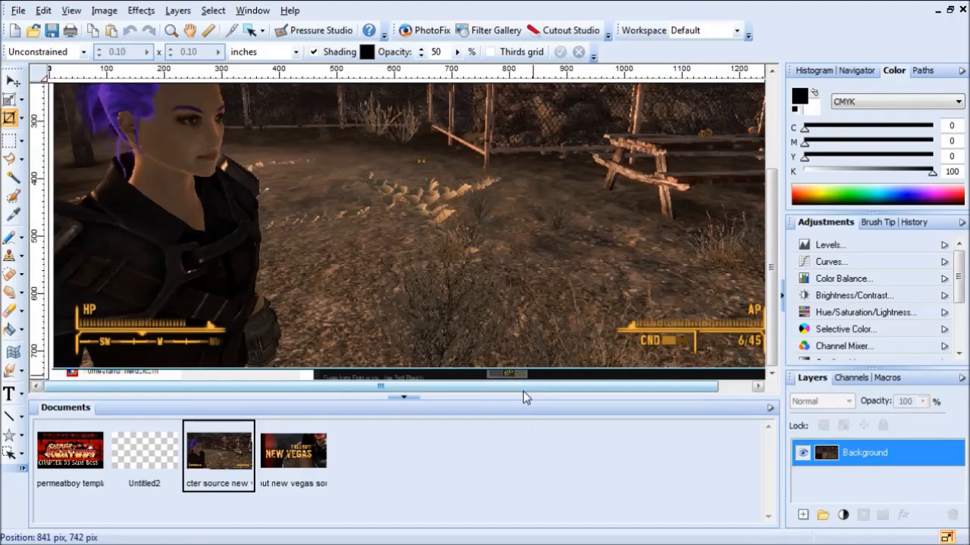
{"action": "scroll", "coordinate": [408, 395], "scroll_direction": "up", "scroll_amount": 1}
{"action": "mouse_move", "coordinate": [408, 389]}
{"action": "left_mouse_down"}
{"action": "mouse_move", "coordinate": [623, 389]}
{"action": "mouse_move", "coordinate": [424, 389]}
{"action": "left_mouse_up"}
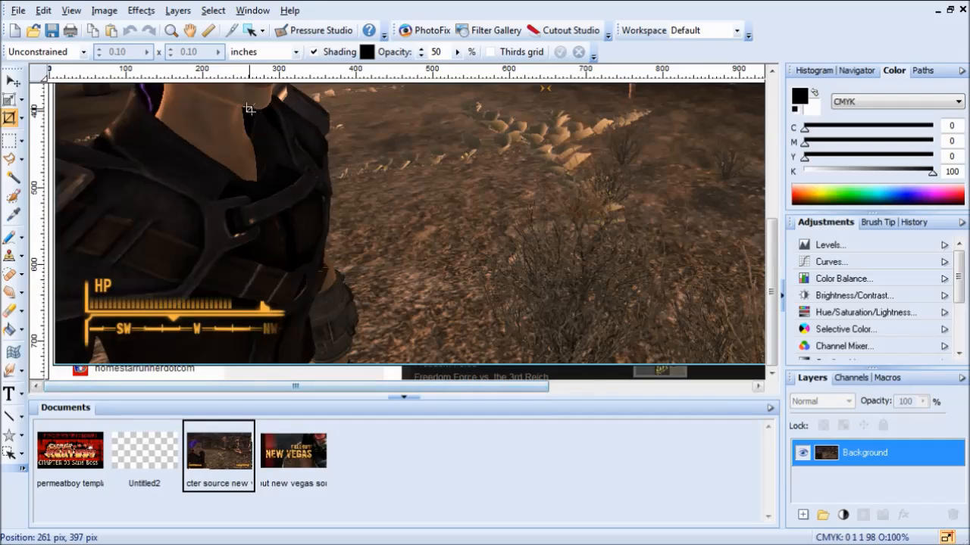
{"action": "scroll", "coordinate": [457, 223], "scroll_direction": "up", "scroll_amount": 1}
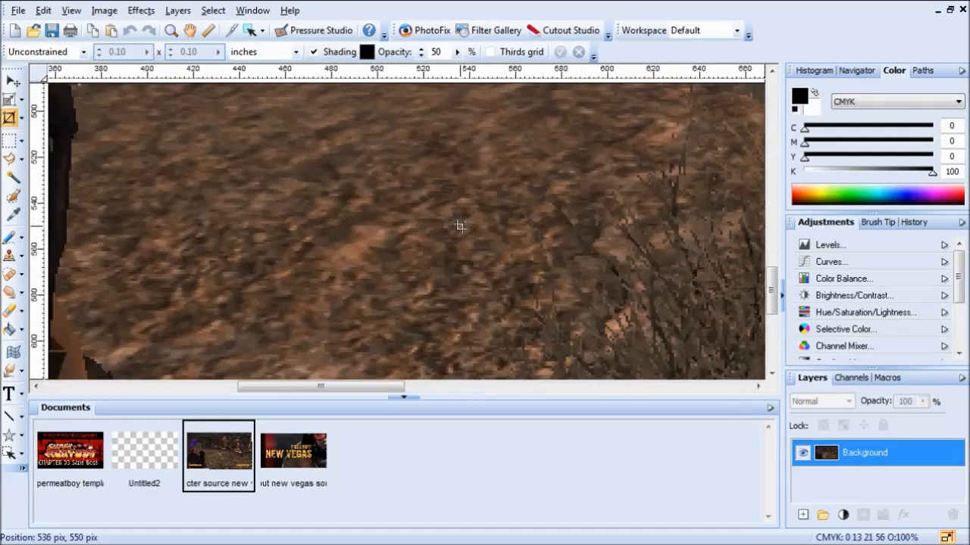
{"action": "scroll", "coordinate": [457, 223], "scroll_direction": "down", "scroll_amount": 2}
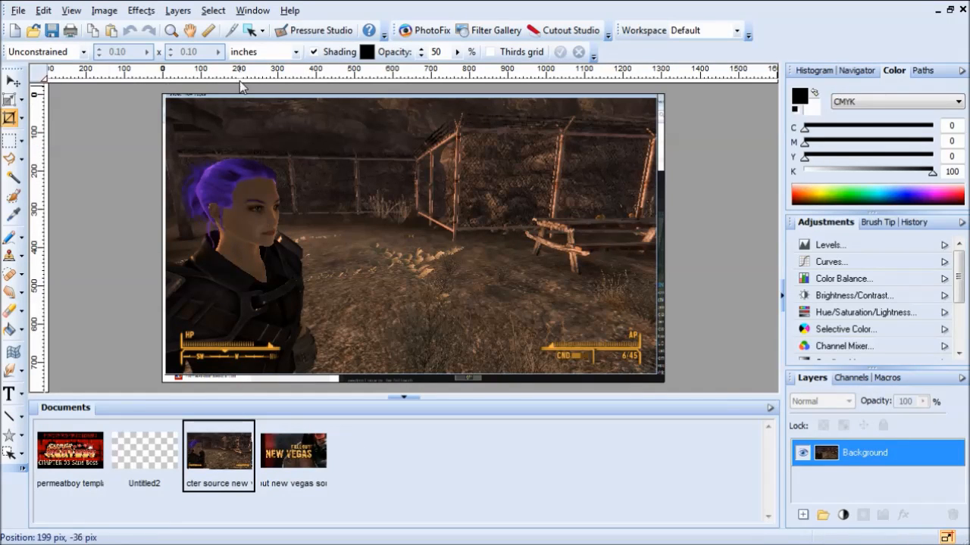
{"action": "left_click_drag", "start_coordinate": [322, 129], "coordinate": [167, 329]}
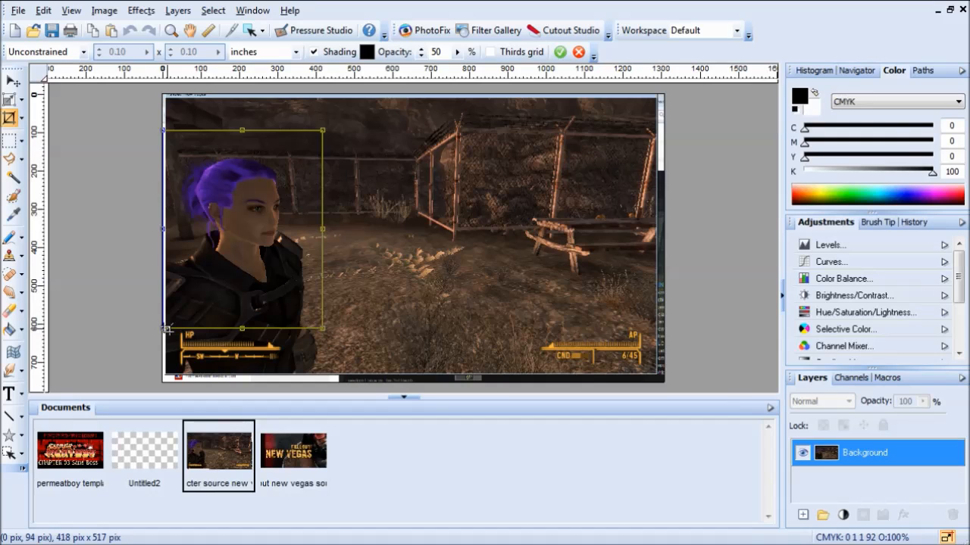
Step: Move the crop area's left edge inward, just past the screenshot's border, making the area about 405 px wide
{"action": "scroll", "coordinate": [263, 234], "scroll_direction": "up", "scroll_amount": 2}
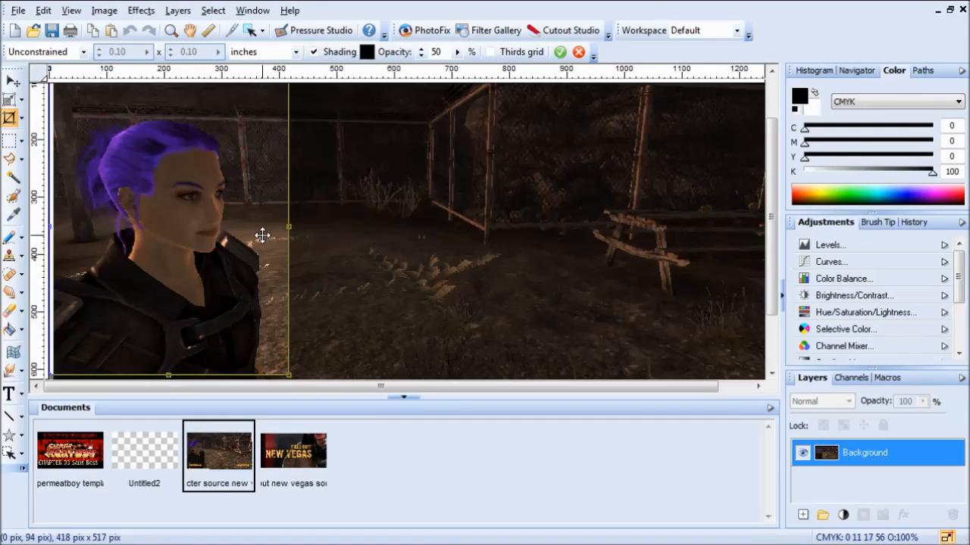
{"action": "scroll", "coordinate": [98, 241], "scroll_direction": "down", "scroll_amount": 2}
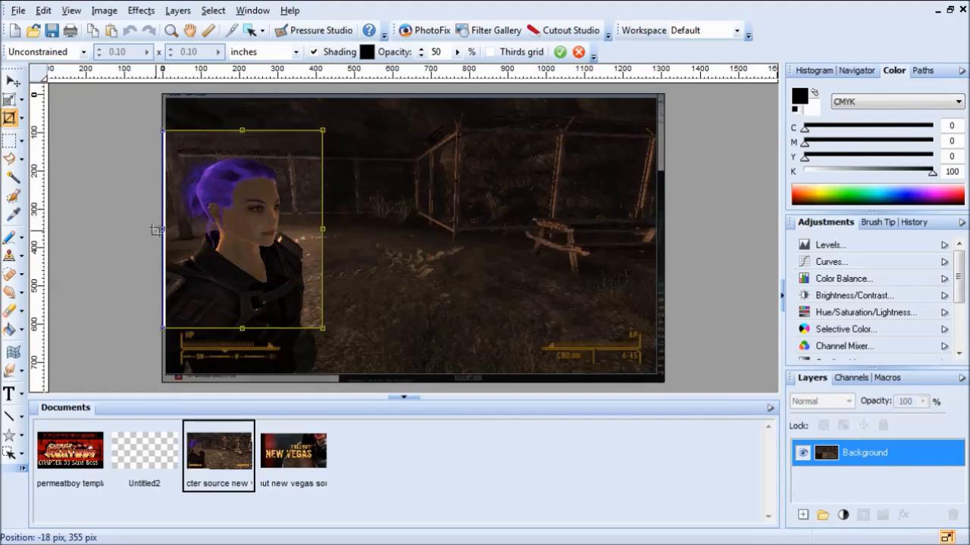
{"action": "left_click_drag", "start_coordinate": [165, 227], "coordinate": [171, 226]}
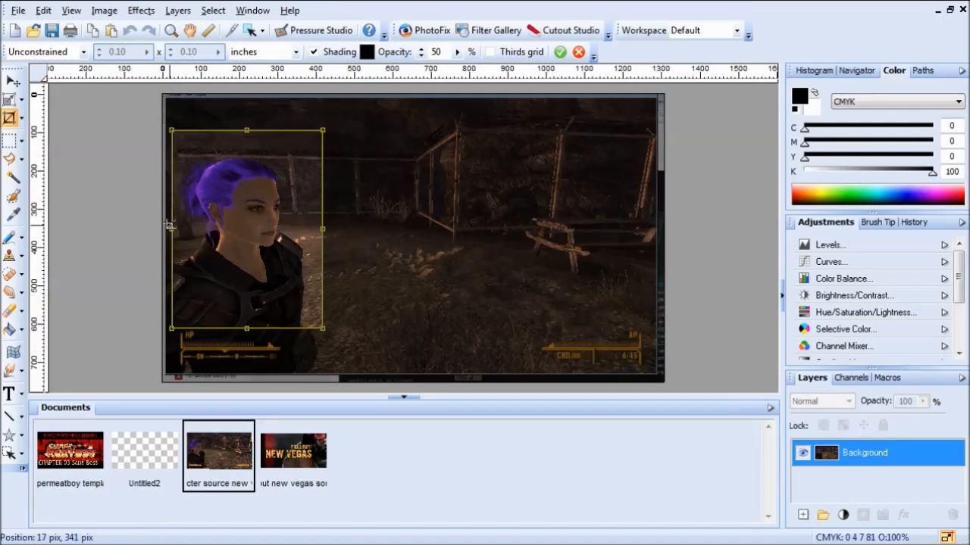
{"action": "scroll", "coordinate": [162, 227], "scroll_direction": "up", "scroll_amount": 3}
{"action": "left_click_drag", "start_coordinate": [385, 388], "coordinate": [359, 387]}
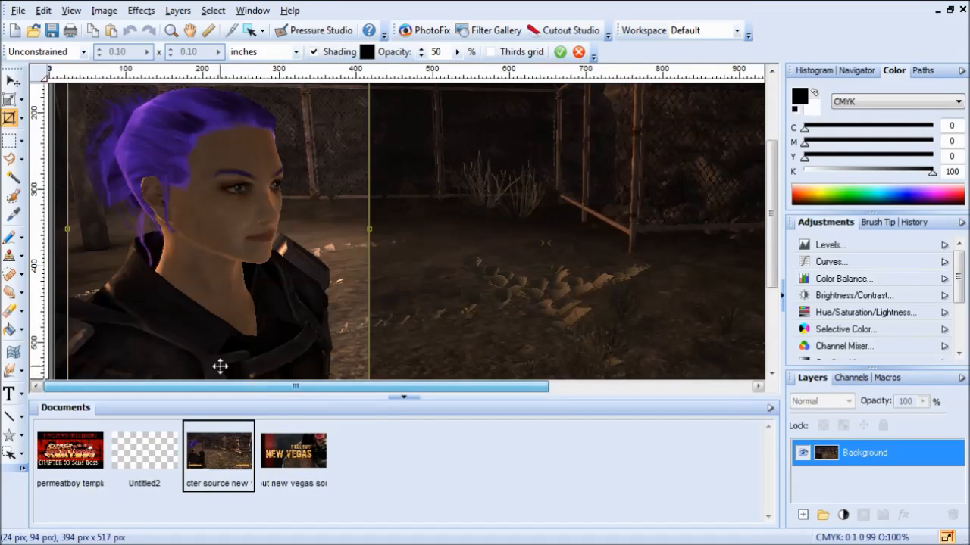
{"action": "left_click_drag", "start_coordinate": [65, 227], "coordinate": [57, 229]}
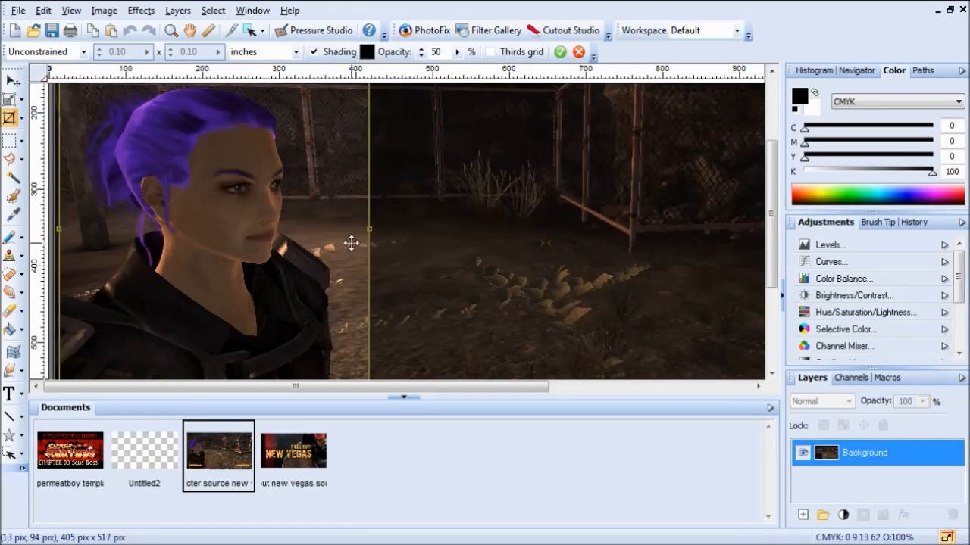
Step: Lower the crop area's top edge to a height of about 498 px and apply the crop to the character
{"action": "left_click_drag", "start_coordinate": [773, 212], "coordinate": [772, 174]}
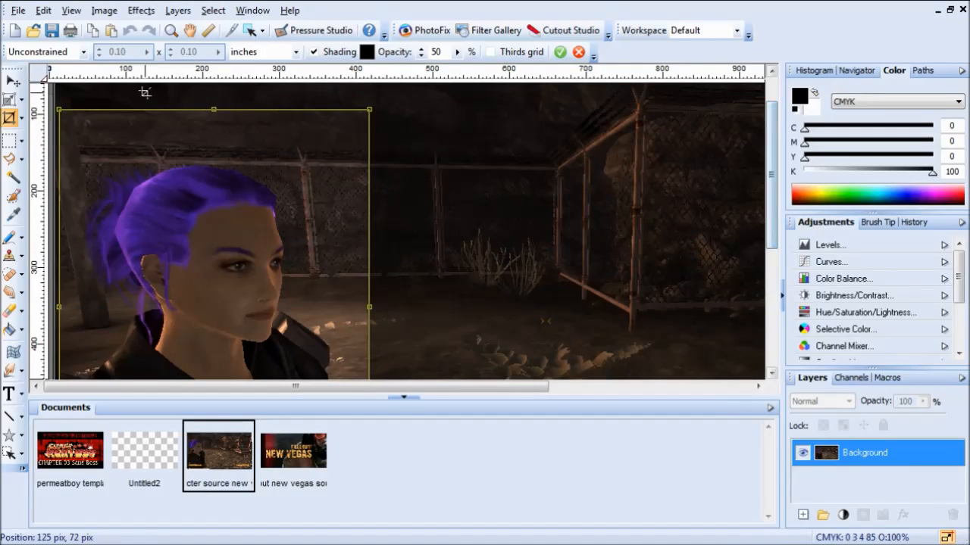
{"action": "left_click_drag", "start_coordinate": [215, 109], "coordinate": [211, 123]}
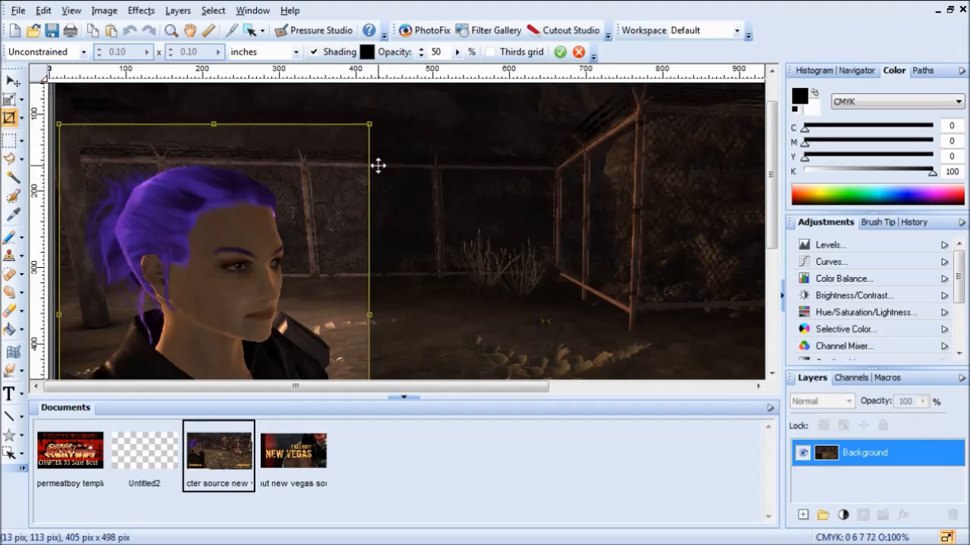
{"action": "double_click", "coordinate": [176, 252]}
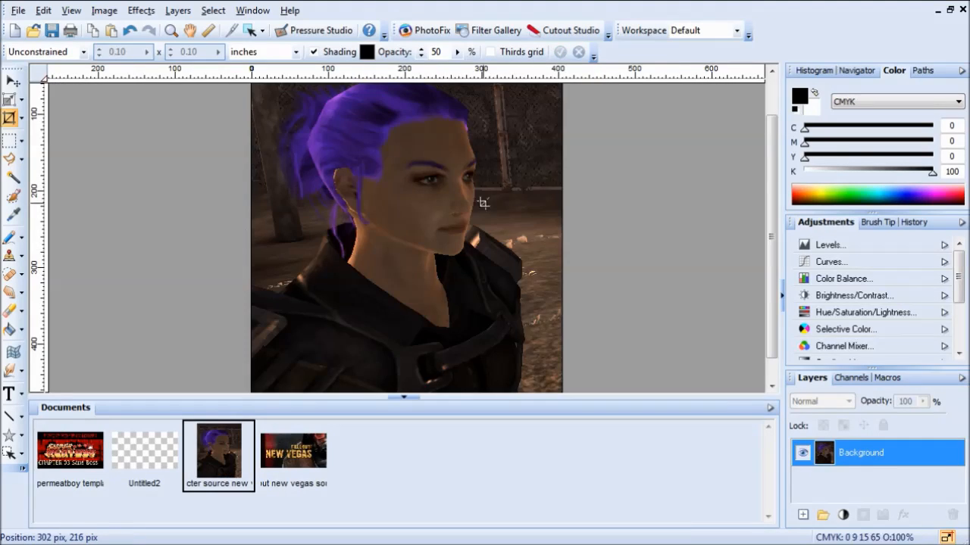
{"action": "scroll", "coordinate": [463, 206], "scroll_direction": "down", "scroll_amount": 2}
{"action": "scroll", "coordinate": [464, 207], "scroll_direction": "up", "scroll_amount": 1}
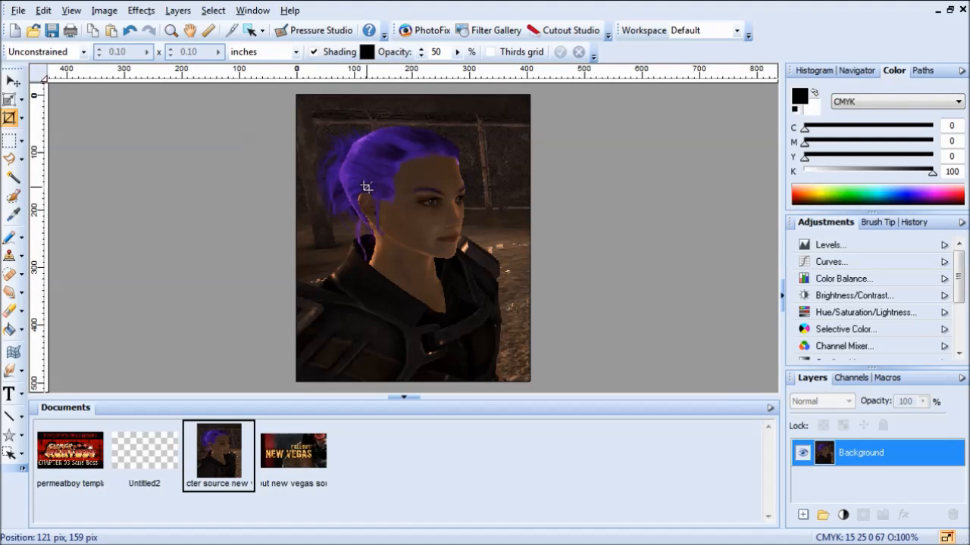
Step: Crop the Fallout: New Vegas title image closely around its lettering, about 406 px wide
{"action": "left_click", "coordinate": [294, 452]}
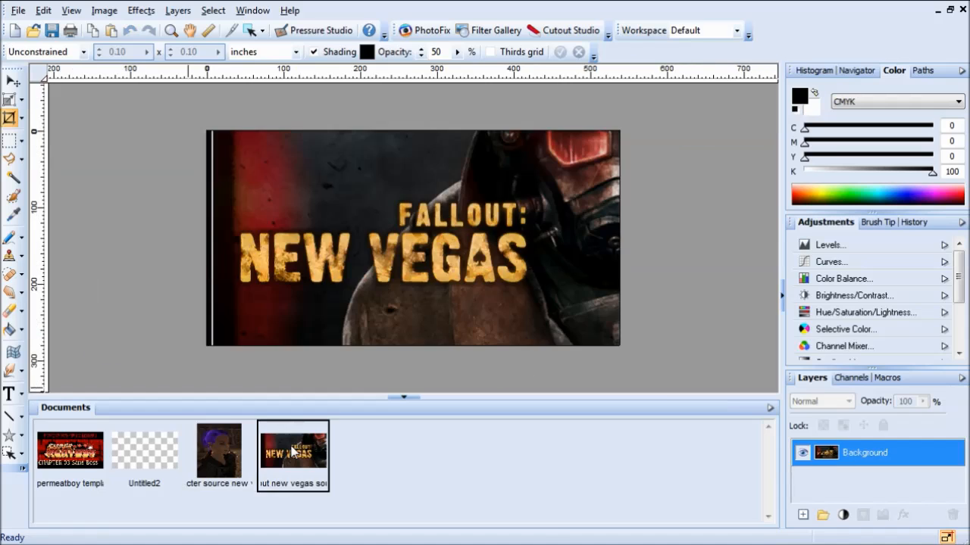
{"action": "mouse_move", "coordinate": [548, 184]}
{"action": "left_mouse_down"}
{"action": "mouse_move", "coordinate": [530, 216]}
{"action": "mouse_move", "coordinate": [307, 312]}
{"action": "mouse_move", "coordinate": [212, 311]}
{"action": "mouse_move", "coordinate": [230, 304]}
{"action": "left_mouse_up"}
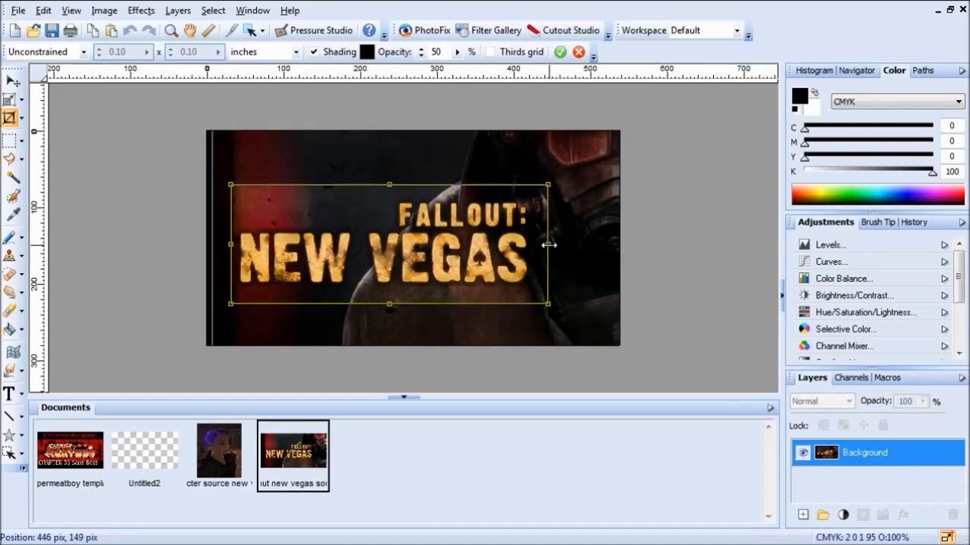
{"action": "left_click_drag", "start_coordinate": [546, 245], "coordinate": [542, 245]}
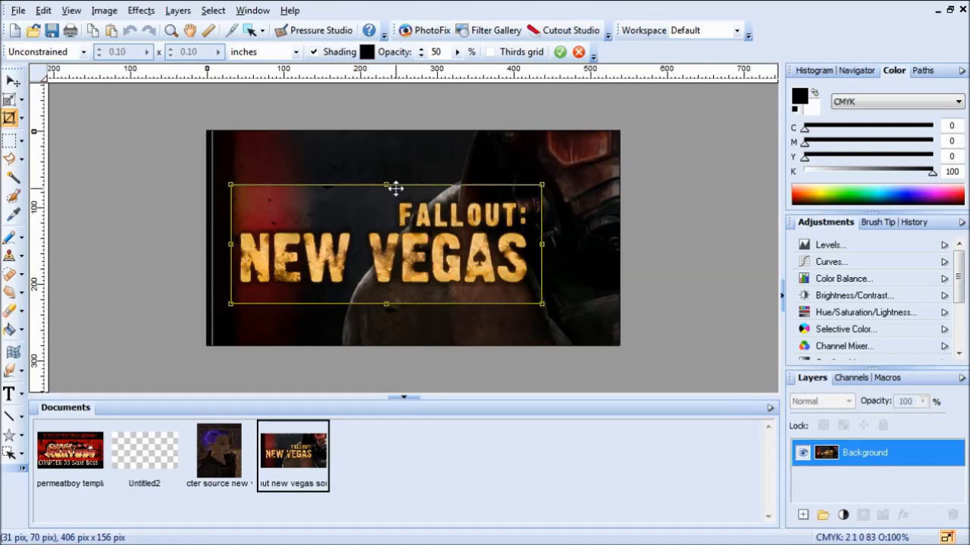
{"action": "left_click_drag", "start_coordinate": [386, 184], "coordinate": [386, 190]}
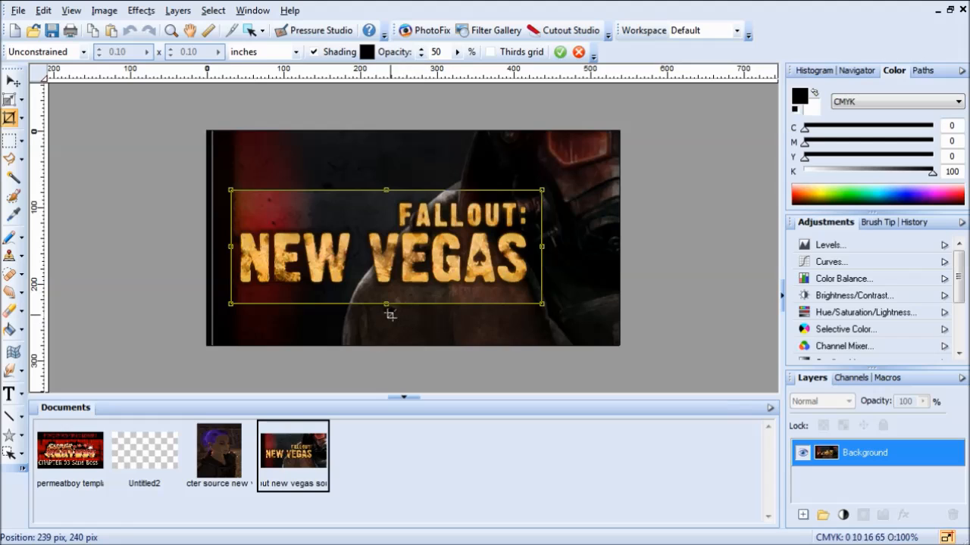
{"action": "left_click_drag", "start_coordinate": [385, 304], "coordinate": [385, 294]}
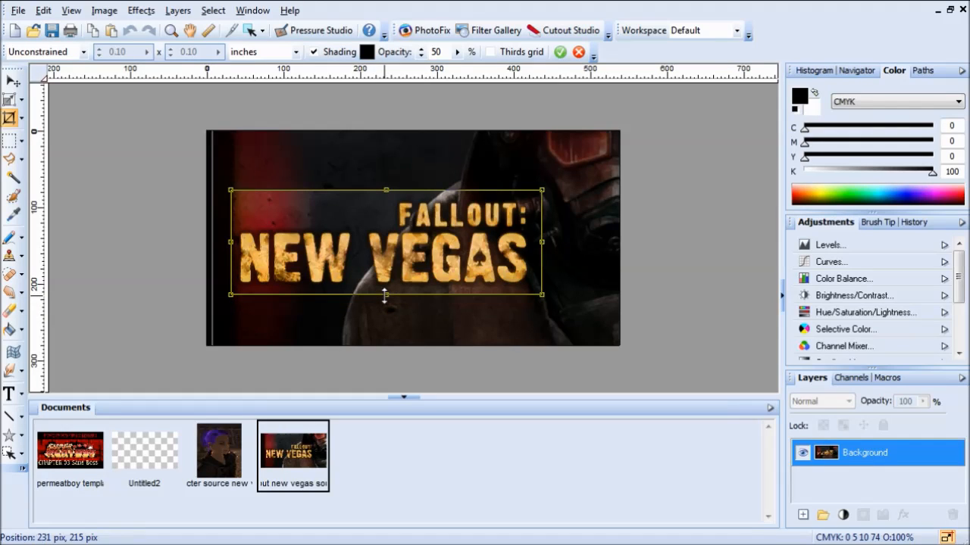
{"action": "double_click", "coordinate": [391, 229]}
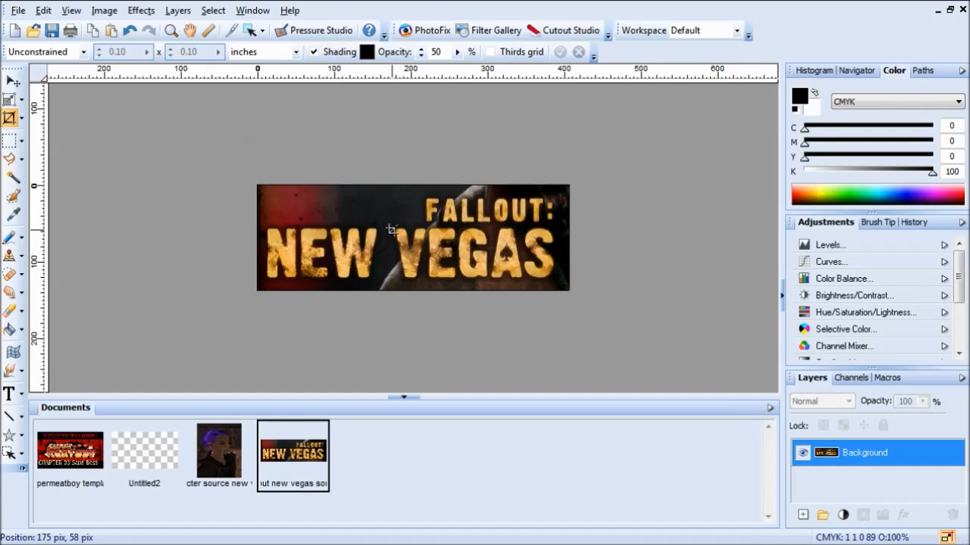
Step: Copy the cropped title into a new image and close the Fallout new vegas source file without saving
{"action": "left_click", "coordinate": [43, 11]}
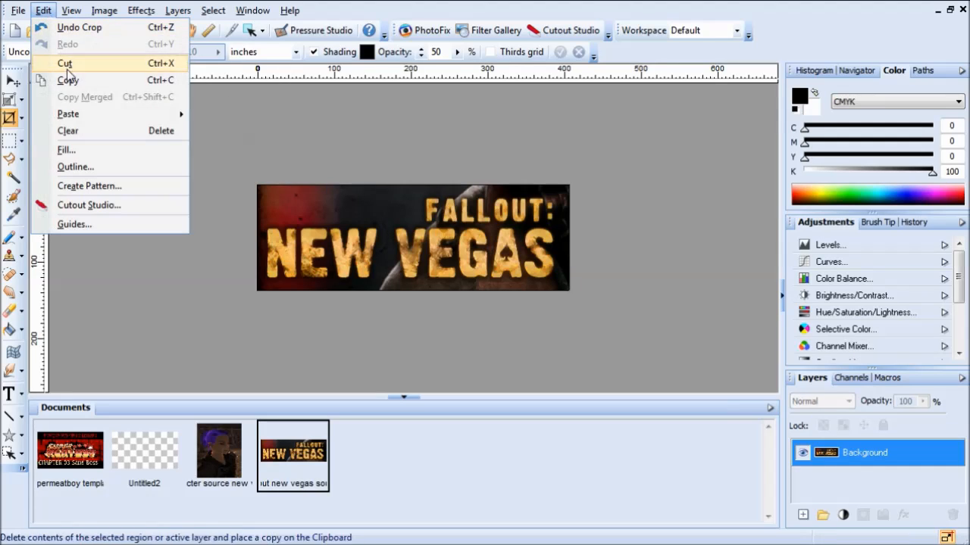
{"action": "left_click", "coordinate": [70, 89]}
{"action": "left_click", "coordinate": [43, 11]}
{"action": "mouse_move", "coordinate": [180, 114]}
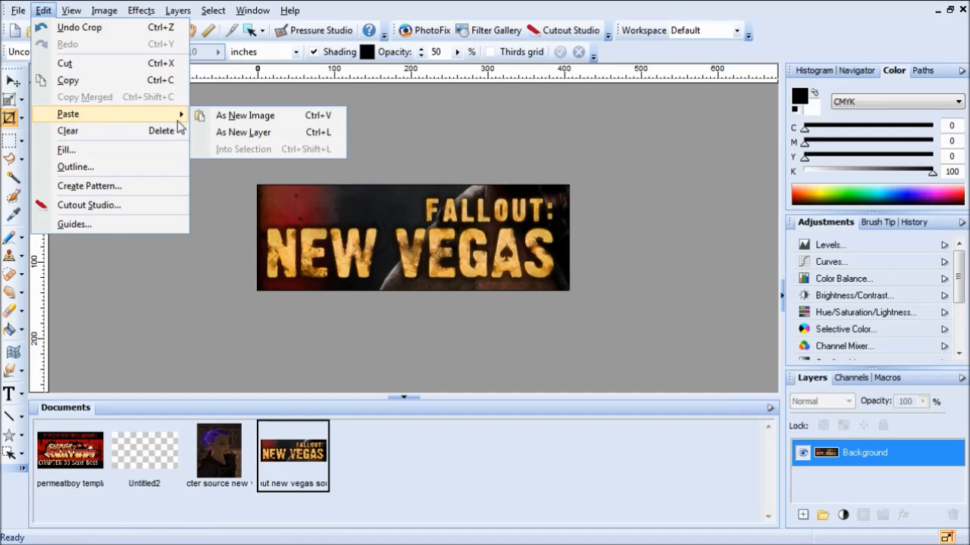
{"action": "left_click", "coordinate": [213, 122]}
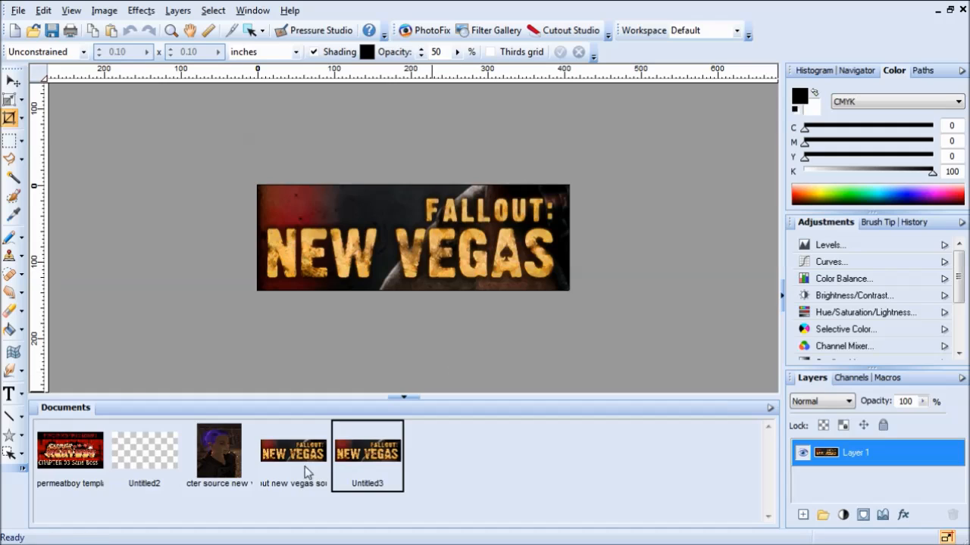
{"action": "left_click", "coordinate": [962, 10]}
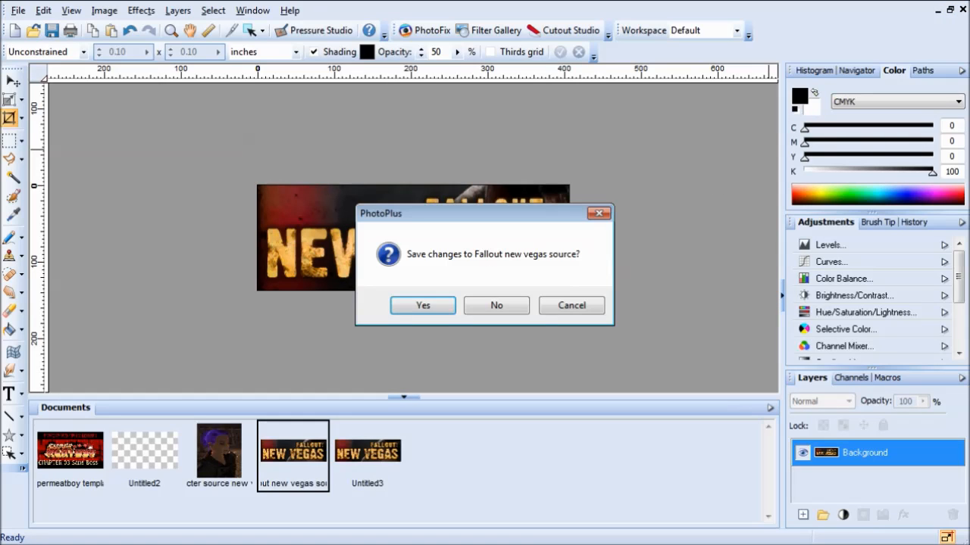
{"action": "left_click", "coordinate": [496, 306]}
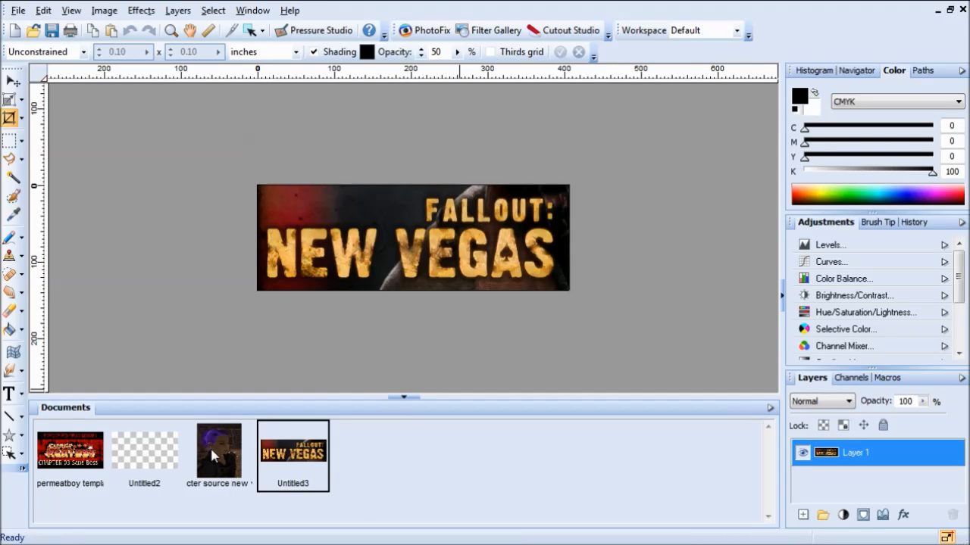
Step: Copy the cropped character picture and paste it as a new image
{"action": "left_click", "coordinate": [214, 450]}
{"action": "left_click", "coordinate": [43, 10]}
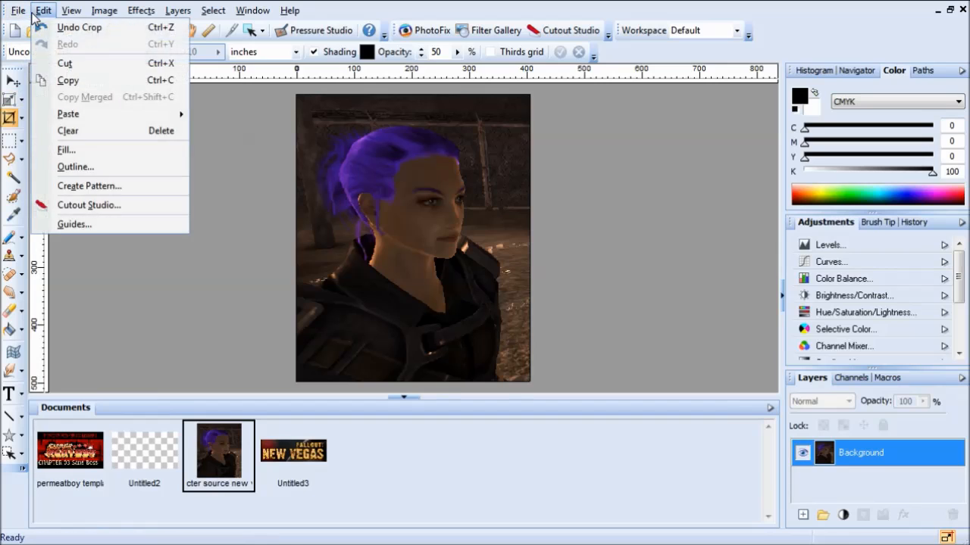
{"action": "left_click", "coordinate": [46, 86]}
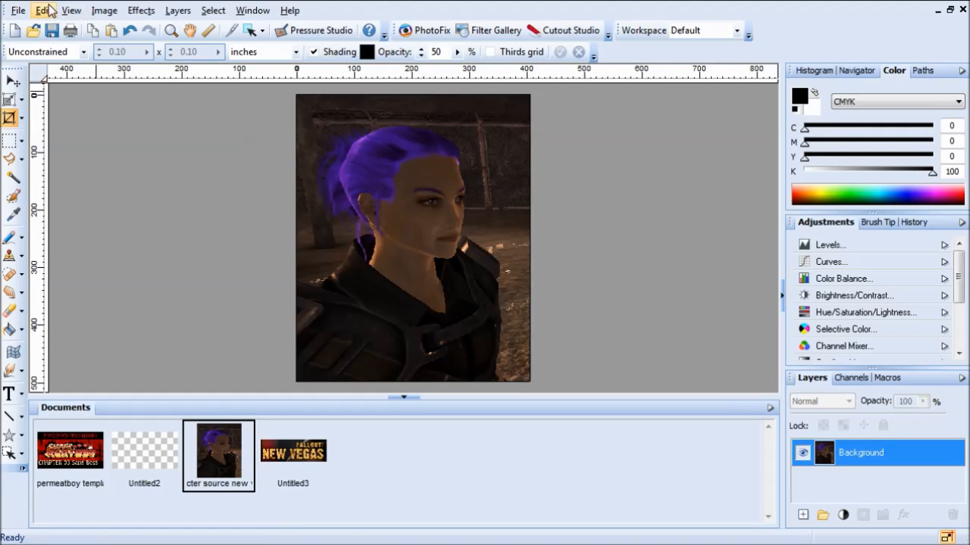
{"action": "left_click", "coordinate": [43, 10]}
{"action": "mouse_move", "coordinate": [84, 114]}
{"action": "left_click", "coordinate": [239, 113]}
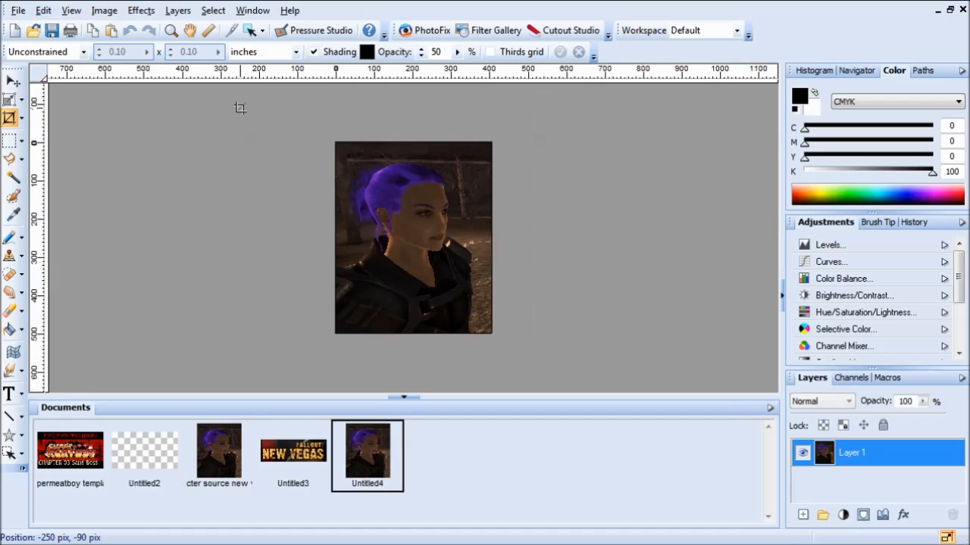
Step: Close the character source new vegas file without saving its changes
{"action": "left_click", "coordinate": [215, 476]}
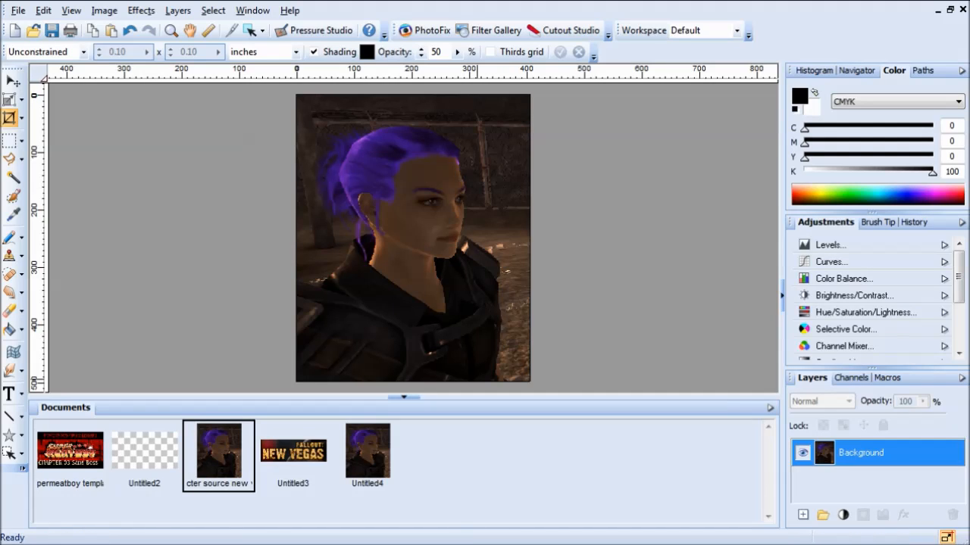
{"action": "left_click", "coordinate": [962, 10]}
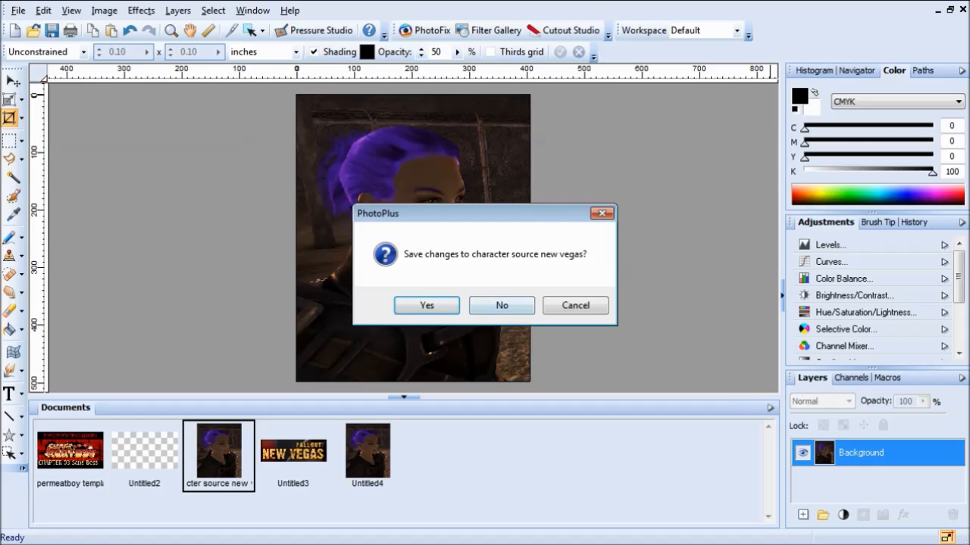
{"action": "left_click", "coordinate": [511, 303]}
Step: Add a new layer named "blacnk layer" to the cropped Fallout: New Vegas title image
{"action": "left_click", "coordinate": [214, 447]}
{"action": "left_click", "coordinate": [294, 448]}
{"action": "scroll", "coordinate": [434, 232], "scroll_direction": "up", "scroll_amount": 2}
{"action": "scroll", "coordinate": [435, 232], "scroll_direction": "down", "scroll_amount": 1}
{"action": "left_click", "coordinate": [234, 448]}
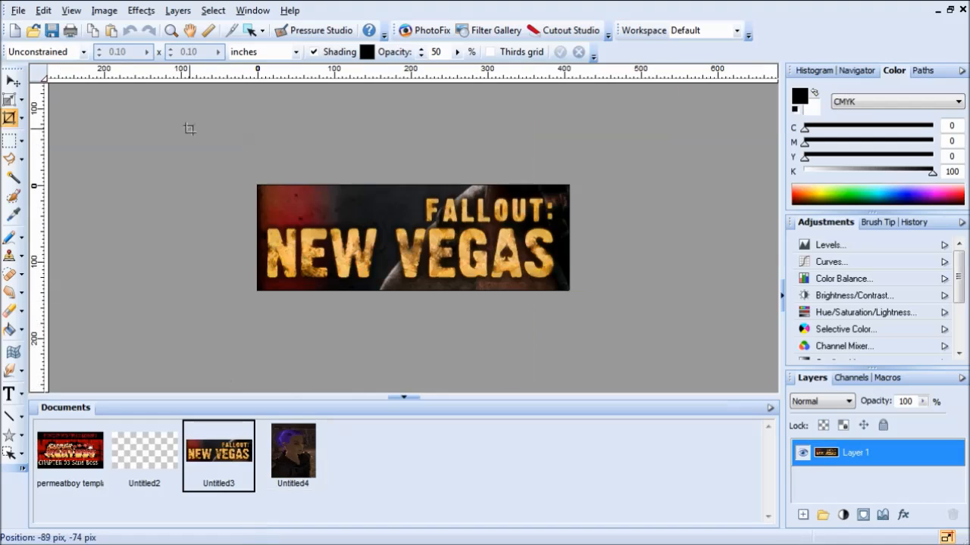
{"action": "left_click", "coordinate": [104, 10]}
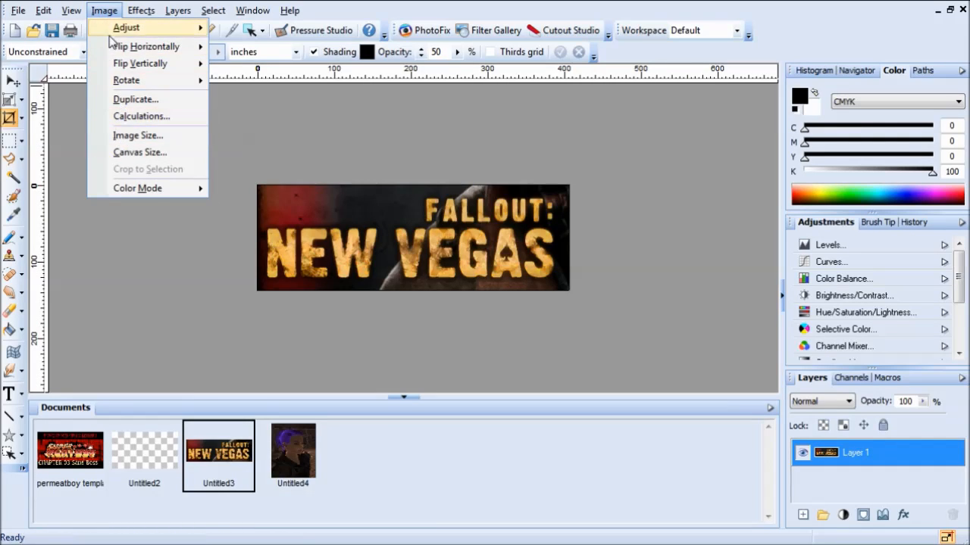
{"action": "mouse_move", "coordinate": [178, 10]}
{"action": "left_click", "coordinate": [179, 33]}
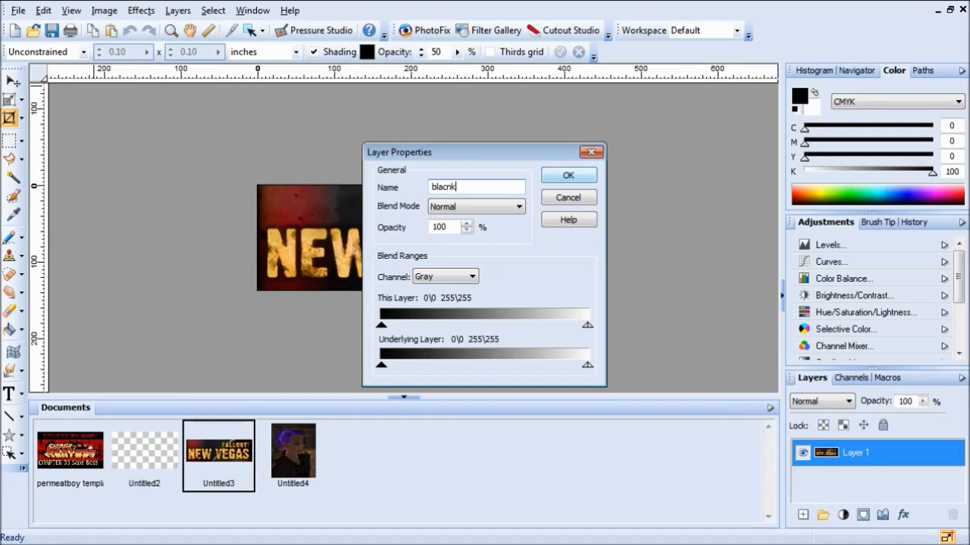
{"action": "left_click", "coordinate": [568, 175]}
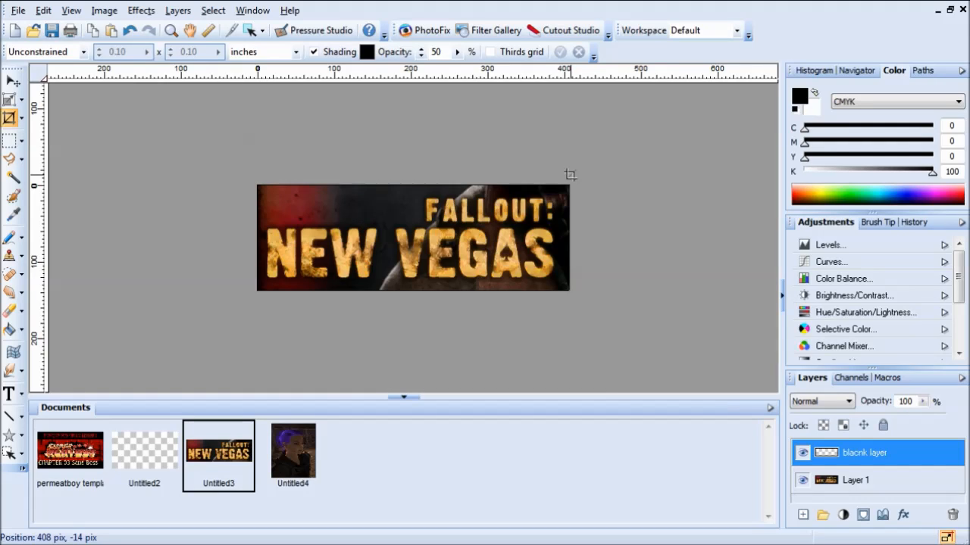
Step: Correct the new layer's name to "blank layer"
{"action": "right_click", "coordinate": [930, 452]}
{"action": "left_click", "coordinate": [909, 126]}
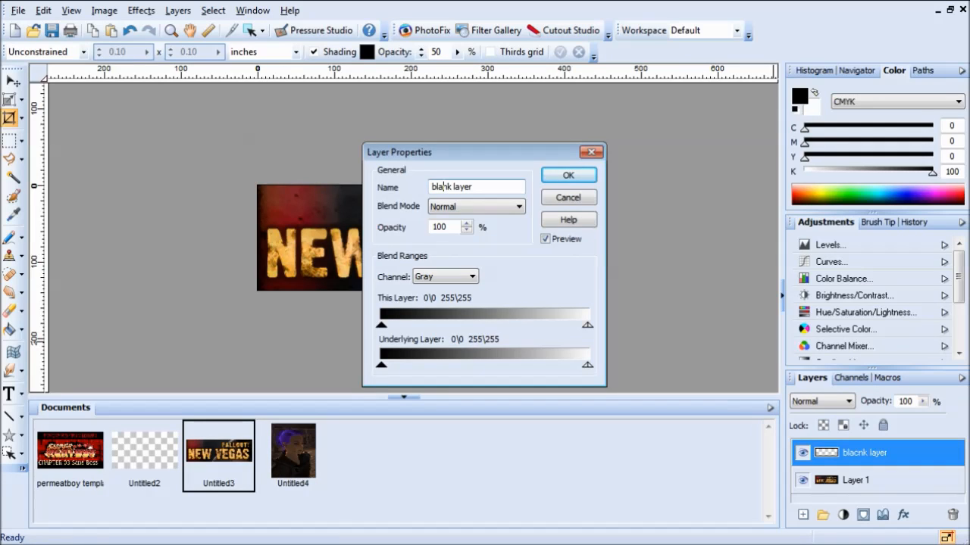
{"action": "left_click", "coordinate": [574, 172]}
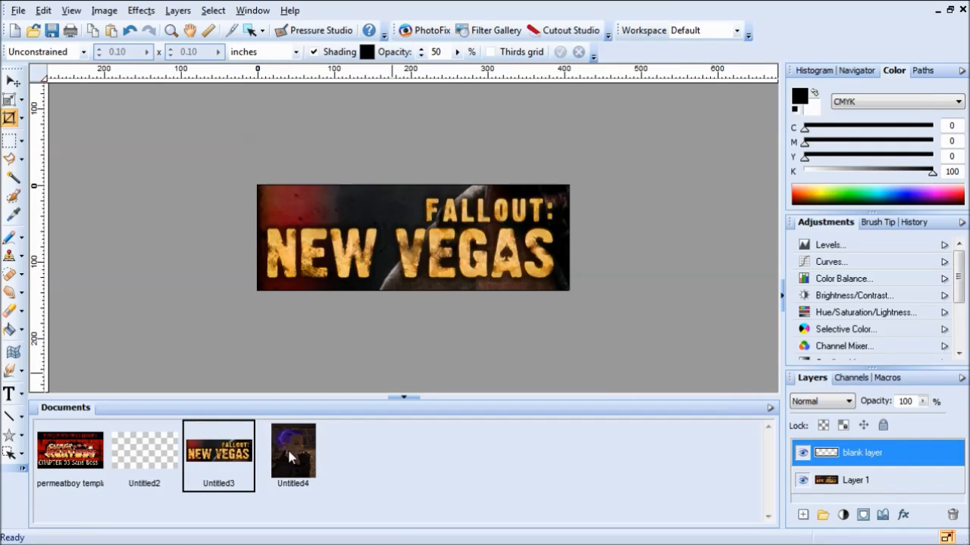
Step: Add a new layer named "blank layer" to the character image and place it beneath Layer 1
{"action": "left_click", "coordinate": [287, 447]}
{"action": "left_click", "coordinate": [178, 12]}
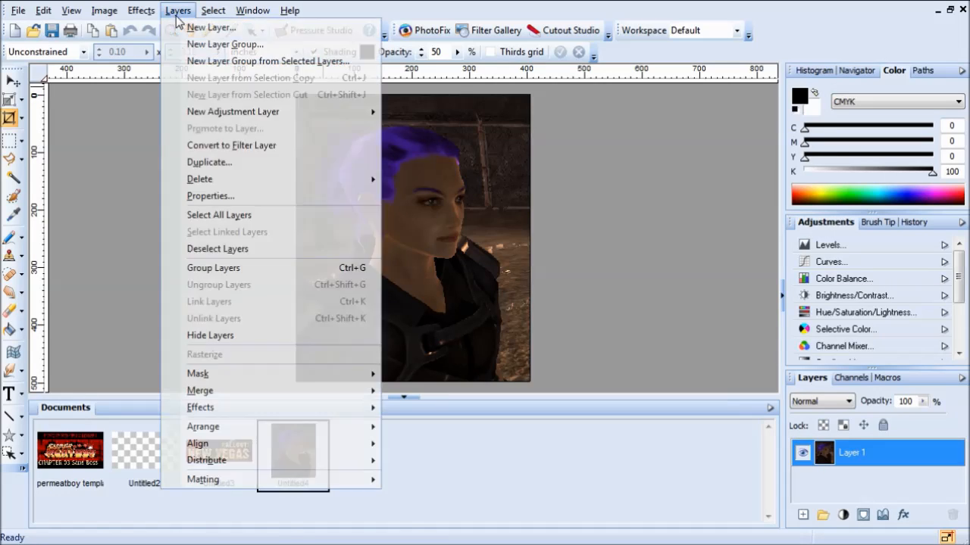
{"action": "left_click", "coordinate": [198, 28]}
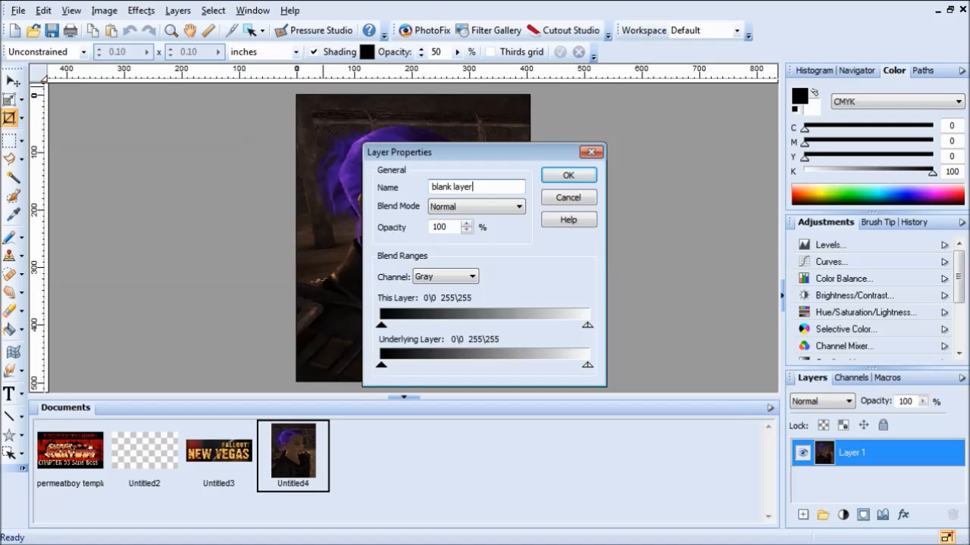
{"action": "type", "text": "blank layer"}
{"action": "key", "text": "Return"}
{"action": "left_click_drag", "start_coordinate": [931, 471], "coordinate": [913, 497]}
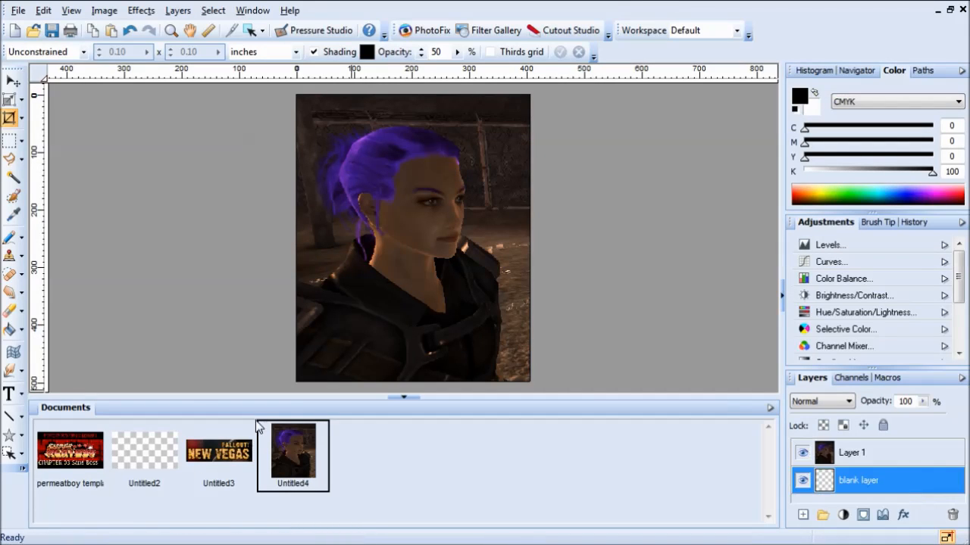
Step: Move the title image's blank layer beneath Layer 1
{"action": "left_click", "coordinate": [213, 476]}
{"action": "left_click_drag", "start_coordinate": [856, 457], "coordinate": [855, 496]}
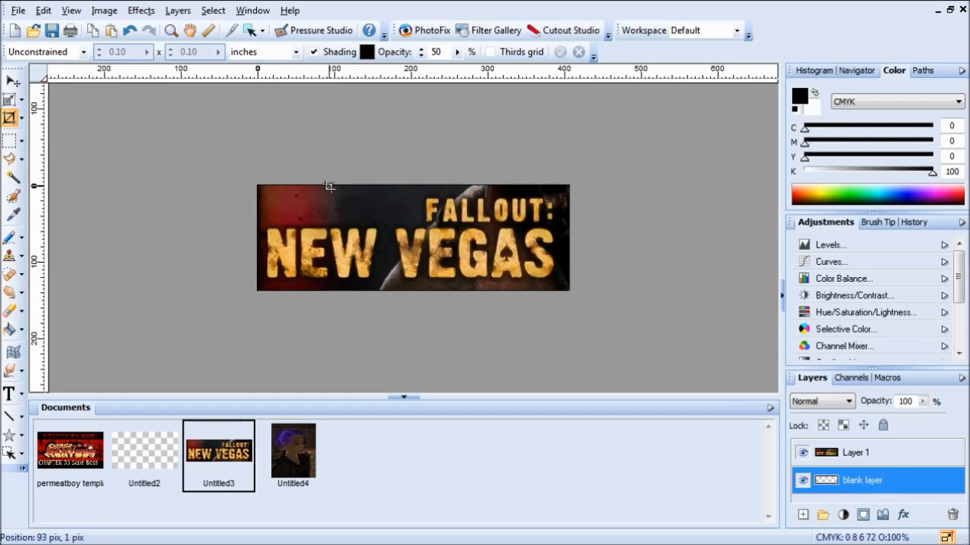
{"action": "scroll", "coordinate": [305, 193], "scroll_direction": "up", "scroll_amount": 4}
{"action": "scroll", "coordinate": [305, 193], "scroll_direction": "down", "scroll_amount": 4}
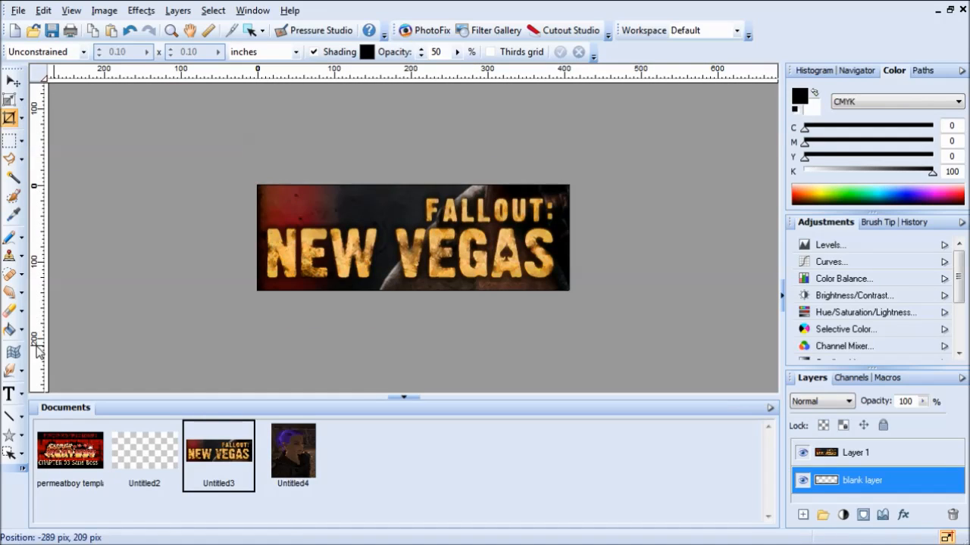
Step: Select and delete the rectangular background areas above "NEW" and above "FALLOUT:" on Layer 1
{"action": "left_click", "coordinate": [8, 453]}
{"action": "left_click", "coordinate": [10, 141]}
{"action": "left_click_drag", "start_coordinate": [413, 172], "coordinate": [252, 223]}
{"action": "left_click", "coordinate": [856, 453]}
{"action": "key", "text": "Delete"}
{"action": "left_click_drag", "start_coordinate": [577, 175], "coordinate": [422, 225]}
{"action": "key", "text": "Delete"}
{"action": "key", "text": "Delete"}
{"action": "key", "text": "Delete"}
Step: Delete the background between "NEW" and "VEGAS" and the strips along the title's lower and left edges, then deselect
{"action": "left_click_drag", "start_coordinate": [377, 294], "coordinate": [395, 249]}
{"action": "key", "text": "Delete"}
{"action": "left_click_drag", "start_coordinate": [574, 295], "coordinate": [246, 280]}
{"action": "key", "text": "Delete"}
{"action": "left_click_drag", "start_coordinate": [250, 180], "coordinate": [266, 295]}
{"action": "key", "text": "Delete"}
{"action": "left_click", "coordinate": [382, 176]}
{"action": "scroll", "coordinate": [381, 177], "scroll_direction": "down", "scroll_amount": 2}
Step: Erase leftover background around the outer edges of the title lettering with the Eraser
{"action": "left_click", "coordinate": [10, 311]}
{"action": "scroll", "coordinate": [106, 273], "scroll_direction": "up", "scroll_amount": 3}
{"action": "left_click_drag", "start_coordinate": [99, 101], "coordinate": [367, 90]}
{"action": "scroll", "coordinate": [367, 90], "scroll_direction": "up", "scroll_amount": 2}
{"action": "left_click_drag", "start_coordinate": [354, 192], "coordinate": [649, 213]}
{"action": "scroll", "coordinate": [331, 236], "scroll_direction": "down", "scroll_amount": 3}
{"action": "left_click_drag", "start_coordinate": [334, 236], "coordinate": [406, 241]}
{"action": "left_click_drag", "start_coordinate": [347, 147], "coordinate": [409, 232]}
{"action": "mouse_move", "coordinate": [304, 387]}
{"action": "left_mouse_down"}
{"action": "mouse_move", "coordinate": [477, 400]}
{"action": "mouse_move", "coordinate": [393, 400]}
{"action": "left_mouse_up"}
{"action": "left_click_drag", "start_coordinate": [543, 186], "coordinate": [559, 318]}
{"action": "left_click_drag", "start_coordinate": [340, 386], "coordinate": [528, 388]}
{"action": "left_click_drag", "start_coordinate": [261, 324], "coordinate": [290, 329]}
{"action": "left_click_drag", "start_coordinate": [485, 387], "coordinate": [595, 388]}
{"action": "mouse_move", "coordinate": [698, 149]}
{"action": "left_mouse_down"}
{"action": "mouse_move", "coordinate": [702, 221]}
{"action": "mouse_move", "coordinate": [684, 193]}
{"action": "left_mouse_up"}
Step: Erase the background from above in the gaps between the letters F, A, L, L and O of "FALLOUT:"
{"action": "scroll", "coordinate": [736, 232], "scroll_direction": "up", "scroll_amount": 2}
{"action": "scroll", "coordinate": [684, 192], "scroll_direction": "up", "scroll_amount": 3}
{"action": "left_click_drag", "start_coordinate": [367, 147], "coordinate": [369, 213]}
{"action": "left_click_drag", "start_coordinate": [284, 147], "coordinate": [284, 206]}
{"action": "left_click_drag", "start_coordinate": [207, 147], "coordinate": [215, 201]}
{"action": "left_click_drag", "start_coordinate": [131, 147], "coordinate": [125, 187]}
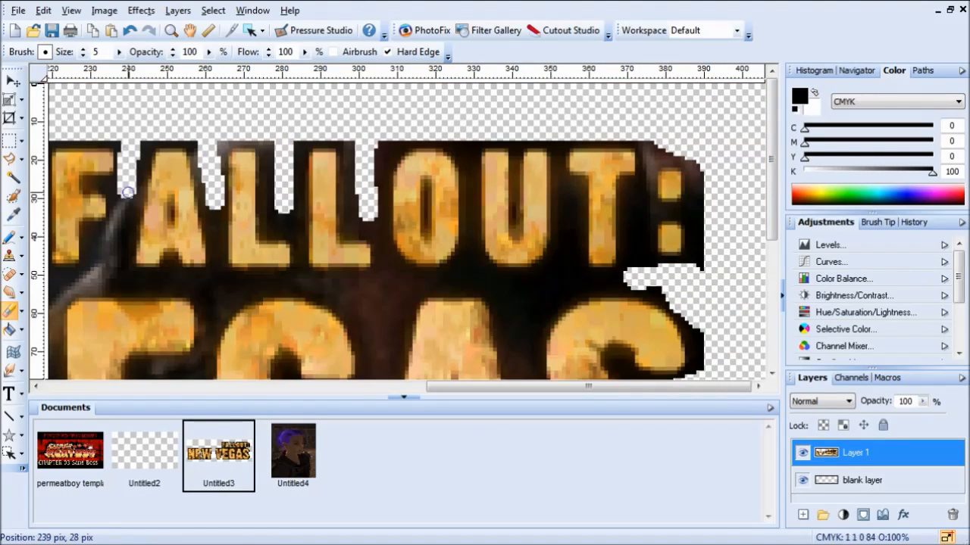
{"action": "scroll", "coordinate": [562, 163], "scroll_direction": "down", "scroll_amount": 4}
Step: Erase the background between the last letters of "VEGAS" and between the T and the colon of "FALLOUT:"
{"action": "left_click_drag", "start_coordinate": [562, 162], "coordinate": [547, 312]}
{"action": "left_click_drag", "start_coordinate": [330, 168], "coordinate": [391, 174]}
{"action": "scroll", "coordinate": [421, 244], "scroll_direction": "down", "scroll_amount": 4}
{"action": "scroll", "coordinate": [548, 220], "scroll_direction": "up", "scroll_amount": 5}
{"action": "left_click_drag", "start_coordinate": [546, 244], "coordinate": [535, 147]}
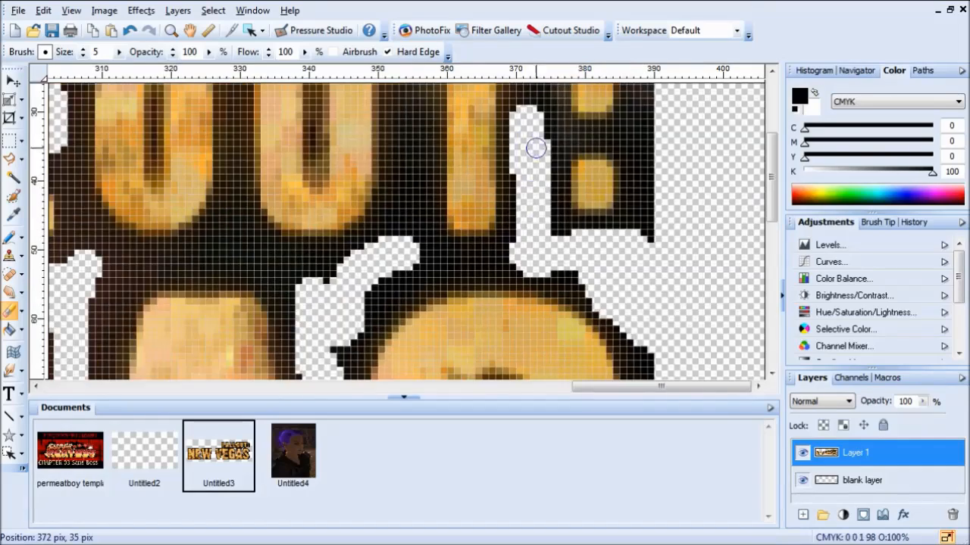
Step: Erase a band of background between the "FALLOUT:" line and the "VEGAS" line
{"action": "left_click_drag", "start_coordinate": [651, 387], "coordinate": [455, 387]}
{"action": "left_click_drag", "start_coordinate": [271, 130], "coordinate": [272, 323]}
{"action": "scroll", "coordinate": [272, 323], "scroll_direction": "down", "scroll_amount": 3}
{"action": "mouse_move", "coordinate": [275, 218]}
{"action": "left_mouse_down"}
{"action": "mouse_move", "coordinate": [324, 222]}
{"action": "mouse_move", "coordinate": [425, 113]}
{"action": "left_mouse_up"}
{"action": "left_click_drag", "start_coordinate": [402, 203], "coordinate": [297, 205]}
{"action": "left_click_drag", "start_coordinate": [413, 231], "coordinate": [761, 226]}
{"action": "left_click_drag", "start_coordinate": [500, 387], "coordinate": [566, 387]}
{"action": "left_click_drag", "start_coordinate": [444, 119], "coordinate": [486, 106]}
Step: Try to erase the dark background close to the "FALLOUT:" letters with the 5-pixel eraser, undoing the stray strokes
{"action": "scroll", "coordinate": [486, 106], "scroll_direction": "up", "scroll_amount": 3}
{"action": "mouse_move", "coordinate": [480, 168]}
{"action": "left_mouse_down"}
{"action": "mouse_move", "coordinate": [488, 256]}
{"action": "mouse_move", "coordinate": [486, 156]}
{"action": "mouse_move", "coordinate": [425, 264]}
{"action": "mouse_move", "coordinate": [496, 324]}
{"action": "left_mouse_up"}
{"action": "left_click", "coordinate": [43, 11]}
{"action": "mouse_move", "coordinate": [418, 153]}
{"action": "left_mouse_down"}
{"action": "mouse_move", "coordinate": [414, 282]}
{"action": "mouse_move", "coordinate": [415, 152]}
{"action": "mouse_move", "coordinate": [340, 170]}
{"action": "mouse_move", "coordinate": [346, 264]}
{"action": "left_mouse_up"}
{"action": "left_click", "coordinate": [48, 29]}
{"action": "left_click_drag", "start_coordinate": [415, 169], "coordinate": [408, 285]}
{"action": "left_click", "coordinate": [44, 10]}
{"action": "left_click", "coordinate": [50, 28]}
{"action": "left_click_drag", "start_coordinate": [415, 233], "coordinate": [415, 316]}
{"action": "left_click_drag", "start_coordinate": [345, 266], "coordinate": [346, 376]}
{"action": "left_click", "coordinate": [43, 11]}
{"action": "left_click", "coordinate": [48, 28]}
Step: Set the eraser size to 1 and erase the dark background tightly around the letter F of "FALLOUT:"
{"action": "left_click_drag", "start_coordinate": [300, 156], "coordinate": [201, 159]}
{"action": "double_click", "coordinate": [83, 55]}
{"action": "left_click_drag", "start_coordinate": [484, 387], "coordinate": [435, 386]}
{"action": "mouse_move", "coordinate": [222, 158]}
{"action": "left_mouse_down"}
{"action": "mouse_move", "coordinate": [342, 279]}
{"action": "mouse_move", "coordinate": [332, 225]}
{"action": "mouse_move", "coordinate": [305, 214]}
{"action": "mouse_move", "coordinate": [324, 240]}
{"action": "left_mouse_up"}
{"action": "scroll", "coordinate": [318, 284], "scroll_direction": "up", "scroll_amount": 2}
{"action": "left_click_drag", "start_coordinate": [462, 386], "coordinate": [428, 386]}
{"action": "mouse_move", "coordinate": [771, 141]}
{"action": "left_mouse_down"}
{"action": "mouse_move", "coordinate": [771, 175]}
{"action": "mouse_move", "coordinate": [771, 144]}
{"action": "left_mouse_up"}
{"action": "left_click_drag", "start_coordinate": [387, 99], "coordinate": [387, 264]}
{"action": "left_click_drag", "start_coordinate": [772, 147], "coordinate": [772, 166]}
{"action": "left_click_drag", "start_coordinate": [389, 173], "coordinate": [391, 305]}
{"action": "left_click_drag", "start_coordinate": [391, 305], "coordinate": [475, 305]}
{"action": "left_click", "coordinate": [532, 125]}
{"action": "scroll", "coordinate": [532, 182], "scroll_direction": "down", "scroll_amount": 1}
{"action": "mouse_move", "coordinate": [532, 195]}
{"action": "left_mouse_down"}
{"action": "mouse_move", "coordinate": [531, 183]}
{"action": "mouse_move", "coordinate": [465, 270]}
{"action": "mouse_move", "coordinate": [505, 277]}
{"action": "left_mouse_up"}
{"action": "scroll", "coordinate": [500, 212], "scroll_direction": "up", "scroll_amount": 1}
{"action": "left_click", "coordinate": [451, 322]}
{"action": "scroll", "coordinate": [513, 230], "scroll_direction": "down", "scroll_amount": 6}
{"action": "scroll", "coordinate": [496, 178], "scroll_direction": "up", "scroll_amount": 6}
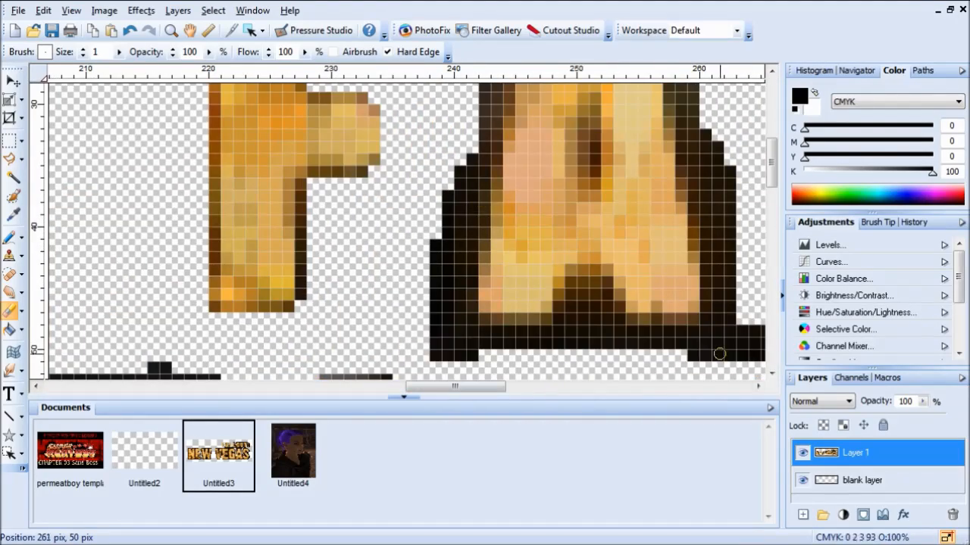
Step: Erase the dark background beneath the letter A of "FALLOUT:" and between it and the first L
{"action": "left_click_drag", "start_coordinate": [738, 359], "coordinate": [435, 343]}
{"action": "left_click_drag", "start_coordinate": [458, 387], "coordinate": [495, 386]}
{"action": "left_click_drag", "start_coordinate": [626, 356], "coordinate": [474, 355]}
{"action": "mouse_move", "coordinate": [474, 152]}
{"action": "left_mouse_down"}
{"action": "mouse_move", "coordinate": [453, 329]}
{"action": "mouse_move", "coordinate": [205, 160]}
{"action": "mouse_move", "coordinate": [216, 307]}
{"action": "mouse_move", "coordinate": [218, 229]}
{"action": "left_mouse_up"}
{"action": "mouse_move", "coordinate": [450, 130]}
{"action": "left_mouse_down"}
{"action": "mouse_move", "coordinate": [353, 359]}
{"action": "mouse_move", "coordinate": [310, 309]}
{"action": "left_mouse_up"}
{"action": "scroll", "coordinate": [311, 309], "scroll_direction": "down", "scroll_amount": 2}
{"action": "scroll", "coordinate": [360, 144], "scroll_direction": "up", "scroll_amount": 2}
{"action": "left_click_drag", "start_coordinate": [414, 296], "coordinate": [402, 209]}
{"action": "left_click_drag", "start_coordinate": [771, 147], "coordinate": [771, 128]}
{"action": "left_click_drag", "start_coordinate": [389, 284], "coordinate": [388, 146]}
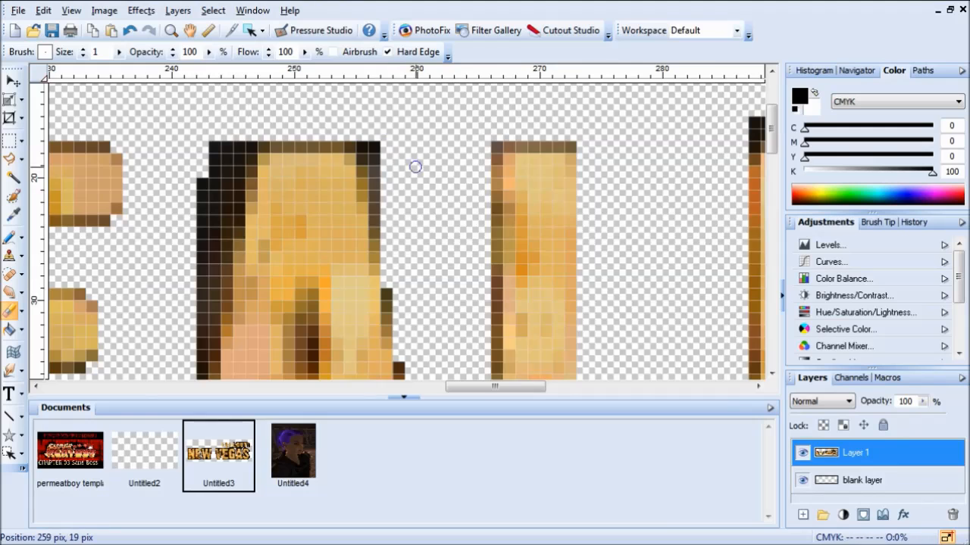
{"action": "scroll", "coordinate": [372, 155], "scroll_direction": "down", "scroll_amount": 1}
Step: Erase the dark edge around the top and left side of the A in "FALLOUT:", undoing and redoing one stroke
{"action": "left_click_drag", "start_coordinate": [376, 200], "coordinate": [366, 150]}
{"action": "mouse_move", "coordinate": [275, 150]}
{"action": "left_mouse_down"}
{"action": "mouse_move", "coordinate": [249, 187]}
{"action": "mouse_move", "coordinate": [261, 207]}
{"action": "mouse_move", "coordinate": [250, 214]}
{"action": "mouse_move", "coordinate": [251, 250]}
{"action": "mouse_move", "coordinate": [236, 270]}
{"action": "left_mouse_up"}
{"action": "left_click_drag", "start_coordinate": [771, 132], "coordinate": [771, 153]}
{"action": "left_click_drag", "start_coordinate": [234, 225], "coordinate": [234, 164]}
{"action": "left_click", "coordinate": [131, 30]}
{"action": "left_click_drag", "start_coordinate": [234, 207], "coordinate": [234, 183]}
{"action": "scroll", "coordinate": [414, 201], "scroll_direction": "down", "scroll_amount": 10}
{"action": "scroll", "coordinate": [412, 197], "scroll_direction": "up", "scroll_amount": 5}
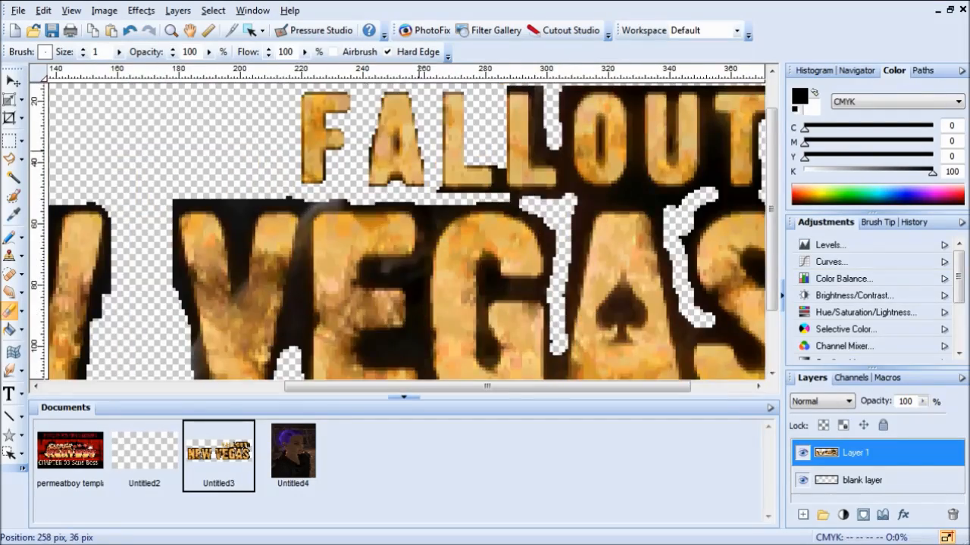
Step: Erase the dark background around the first L of "FALLOUT:" and in the gap before the second L
{"action": "scroll", "coordinate": [379, 230], "scroll_direction": "down", "scroll_amount": 2}
{"action": "scroll", "coordinate": [387, 275], "scroll_direction": "up", "scroll_amount": 2}
{"action": "left_click_drag", "start_coordinate": [392, 285], "coordinate": [577, 277]}
{"action": "mouse_move", "coordinate": [575, 212]}
{"action": "left_mouse_down"}
{"action": "mouse_move", "coordinate": [536, 275]}
{"action": "mouse_move", "coordinate": [406, 297]}
{"action": "left_mouse_up"}
{"action": "scroll", "coordinate": [533, 277], "scroll_direction": "up", "scroll_amount": 1}
{"action": "left_click_drag", "start_coordinate": [594, 236], "coordinate": [594, 267]}
{"action": "left_click_drag", "start_coordinate": [773, 167], "coordinate": [775, 130]}
{"action": "mouse_move", "coordinate": [501, 155]}
{"action": "left_mouse_down"}
{"action": "mouse_move", "coordinate": [633, 177]}
{"action": "mouse_move", "coordinate": [598, 228]}
{"action": "mouse_move", "coordinate": [632, 338]}
{"action": "mouse_move", "coordinate": [598, 361]}
{"action": "left_mouse_up"}
{"action": "left_click_drag", "start_coordinate": [772, 127], "coordinate": [772, 157]}
{"action": "mouse_move", "coordinate": [587, 179]}
{"action": "left_mouse_down"}
{"action": "mouse_move", "coordinate": [644, 235]}
{"action": "mouse_move", "coordinate": [670, 177]}
{"action": "mouse_move", "coordinate": [666, 368]}
{"action": "mouse_move", "coordinate": [471, 287]}
{"action": "left_mouse_up"}
{"action": "left_click_drag", "start_coordinate": [772, 157], "coordinate": [772, 169]}
{"action": "mouse_move", "coordinate": [489, 220]}
{"action": "left_mouse_down"}
{"action": "mouse_move", "coordinate": [534, 318]}
{"action": "mouse_move", "coordinate": [711, 151]}
{"action": "left_mouse_up"}
Step: Erase the dark background along the edges of the second L of "FALLOUT:"
{"action": "scroll", "coordinate": [420, 248], "scroll_direction": "down", "scroll_amount": 5}
{"action": "scroll", "coordinate": [573, 112], "scroll_direction": "up", "scroll_amount": 5}
{"action": "left_click_drag", "start_coordinate": [384, 318], "coordinate": [384, 89]}
{"action": "left_click_drag", "start_coordinate": [772, 138], "coordinate": [772, 120]}
{"action": "mouse_move", "coordinate": [393, 187]}
{"action": "left_mouse_down"}
{"action": "mouse_move", "coordinate": [729, 192]}
{"action": "mouse_move", "coordinate": [396, 199]}
{"action": "left_mouse_up"}
{"action": "mouse_move", "coordinate": [593, 387]}
{"action": "left_mouse_down"}
{"action": "mouse_move", "coordinate": [559, 392]}
{"action": "mouse_move", "coordinate": [600, 387]}
{"action": "left_mouse_up"}
{"action": "mouse_move", "coordinate": [348, 213]}
{"action": "left_mouse_down"}
{"action": "mouse_move", "coordinate": [419, 210]}
{"action": "mouse_move", "coordinate": [314, 266]}
{"action": "mouse_move", "coordinate": [360, 267]}
{"action": "left_mouse_up"}
{"action": "left_click_drag", "start_coordinate": [772, 118], "coordinate": [772, 131]}
{"action": "left_click_drag", "start_coordinate": [603, 143], "coordinate": [585, 154]}
{"action": "scroll", "coordinate": [758, 141], "scroll_direction": "down", "scroll_amount": 5}
{"action": "scroll", "coordinate": [593, 169], "scroll_direction": "up", "scroll_amount": 5}
{"action": "left_click_drag", "start_coordinate": [551, 236], "coordinate": [552, 338]}
{"action": "scroll", "coordinate": [535, 296], "scroll_direction": "down", "scroll_amount": 5}
{"action": "scroll", "coordinate": [573, 171], "scroll_direction": "up", "scroll_amount": 5}
Step: Erase the dark background around the left and upper edges of the O in "FALLOUT:" and inside its opening
{"action": "mouse_move", "coordinate": [772, 144]}
{"action": "left_mouse_down"}
{"action": "mouse_move", "coordinate": [780, 165]}
{"action": "mouse_move", "coordinate": [778, 143]}
{"action": "left_mouse_up"}
{"action": "left_click_drag", "start_coordinate": [572, 132], "coordinate": [547, 370]}
{"action": "left_click_drag", "start_coordinate": [774, 139], "coordinate": [774, 171]}
{"action": "left_click_drag", "start_coordinate": [547, 216], "coordinate": [546, 294]}
{"action": "left_click_drag", "start_coordinate": [772, 169], "coordinate": [772, 166]}
{"action": "left_click_drag", "start_coordinate": [570, 244], "coordinate": [570, 342]}
{"action": "mouse_move", "coordinate": [772, 166]}
{"action": "left_mouse_down"}
{"action": "mouse_move", "coordinate": [772, 152]}
{"action": "mouse_move", "coordinate": [772, 176]}
{"action": "left_mouse_up"}
{"action": "mouse_move", "coordinate": [583, 229]}
{"action": "left_mouse_down"}
{"action": "mouse_move", "coordinate": [594, 279]}
{"action": "mouse_move", "coordinate": [659, 281]}
{"action": "mouse_move", "coordinate": [576, 338]}
{"action": "left_mouse_up"}
{"action": "scroll", "coordinate": [583, 333], "scroll_direction": "down", "scroll_amount": 5}
{"action": "scroll", "coordinate": [651, 315], "scroll_direction": "up", "scroll_amount": 5}
{"action": "mouse_move", "coordinate": [493, 341]}
{"action": "left_mouse_down"}
{"action": "mouse_move", "coordinate": [521, 329]}
{"action": "mouse_move", "coordinate": [555, 270]}
{"action": "left_mouse_up"}
{"action": "mouse_move", "coordinate": [491, 349]}
{"action": "left_mouse_down"}
{"action": "mouse_move", "coordinate": [573, 287]}
{"action": "mouse_move", "coordinate": [647, 366]}
{"action": "left_mouse_up"}
{"action": "scroll", "coordinate": [544, 147], "scroll_direction": "up", "scroll_amount": 4}
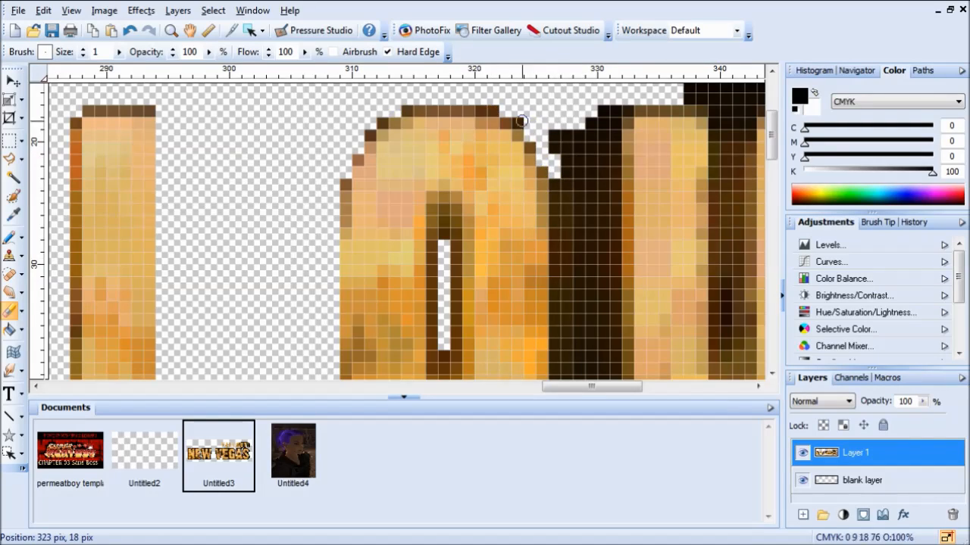
Step: Erase the dark background along the right side of the O and in the gap between the O and U
{"action": "scroll", "coordinate": [539, 126], "scroll_direction": "down", "scroll_amount": 1}
{"action": "scroll", "coordinate": [557, 181], "scroll_direction": "up", "scroll_amount": 1}
{"action": "mouse_move", "coordinate": [552, 287]}
{"action": "left_mouse_down"}
{"action": "mouse_move", "coordinate": [567, 106]}
{"action": "mouse_move", "coordinate": [600, 132]}
{"action": "left_mouse_up"}
{"action": "scroll", "coordinate": [571, 274], "scroll_direction": "down", "scroll_amount": 1}
{"action": "scroll", "coordinate": [606, 243], "scroll_direction": "up", "scroll_amount": 1}
{"action": "scroll", "coordinate": [573, 105], "scroll_direction": "down", "scroll_amount": 1}
{"action": "scroll", "coordinate": [573, 105], "scroll_direction": "up", "scroll_amount": 1}
{"action": "scroll", "coordinate": [597, 182], "scroll_direction": "down", "scroll_amount": 1}
{"action": "scroll", "coordinate": [531, 212], "scroll_direction": "up", "scroll_amount": 1}
{"action": "mouse_move", "coordinate": [524, 143]}
{"action": "left_mouse_down"}
{"action": "mouse_move", "coordinate": [559, 215]}
{"action": "mouse_move", "coordinate": [559, 372]}
{"action": "left_mouse_up"}
Step: Erase the dark background beneath the O and U of "FALLOUT:" and between the U and T
{"action": "scroll", "coordinate": [559, 364], "scroll_direction": "down", "scroll_amount": 3}
{"action": "mouse_move", "coordinate": [559, 182]}
{"action": "left_mouse_down"}
{"action": "mouse_move", "coordinate": [568, 302]}
{"action": "mouse_move", "coordinate": [609, 292]}
{"action": "left_mouse_up"}
{"action": "scroll", "coordinate": [609, 291], "scroll_direction": "right", "scroll_amount": 3}
{"action": "left_click_drag", "start_coordinate": [496, 270], "coordinate": [479, 292]}
{"action": "left_click_drag", "start_coordinate": [294, 230], "coordinate": [294, 244]}
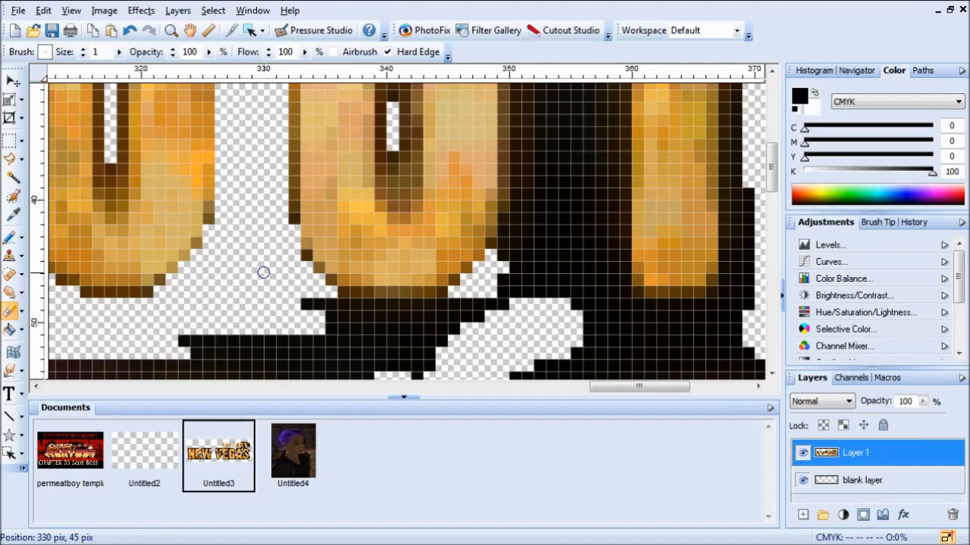
{"action": "left_click", "coordinate": [295, 219]}
{"action": "left_click_drag", "start_coordinate": [503, 256], "coordinate": [503, 218]}
{"action": "scroll", "coordinate": [528, 260], "scroll_direction": "up", "scroll_amount": 5}
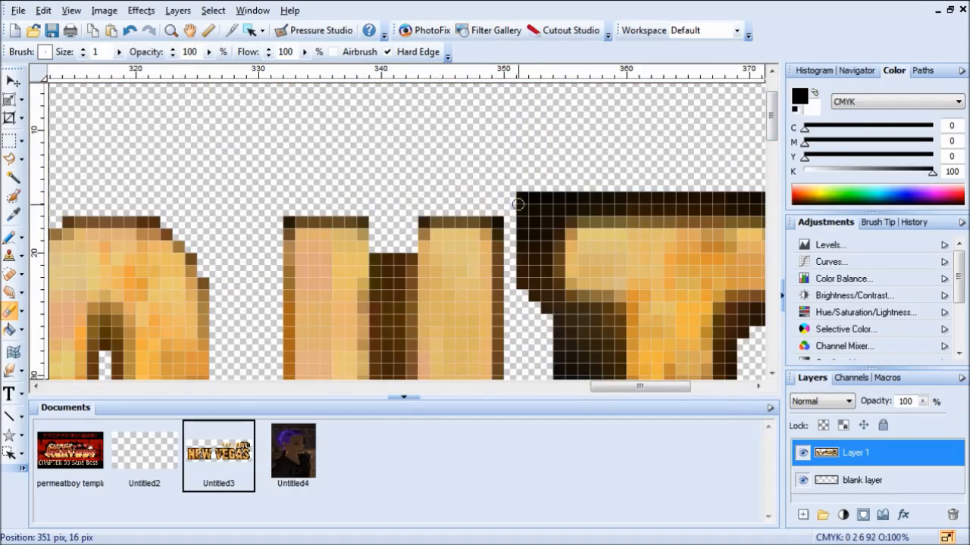
Step: Trim the dark corner pixels on top of the U and erase the dark edge around the left arm of the T
{"action": "left_click", "coordinate": [289, 222]}
{"action": "left_click", "coordinate": [363, 223]}
{"action": "left_click", "coordinate": [424, 222]}
{"action": "scroll", "coordinate": [416, 220], "scroll_direction": "down", "scroll_amount": 5}
{"action": "left_click_drag", "start_coordinate": [416, 220], "coordinate": [584, 206]}
{"action": "scroll", "coordinate": [583, 206], "scroll_direction": "down", "scroll_amount": 3}
{"action": "scroll", "coordinate": [623, 210], "scroll_direction": "up", "scroll_amount": 2}
{"action": "mouse_move", "coordinate": [515, 247]}
{"action": "left_mouse_down"}
{"action": "mouse_move", "coordinate": [515, 303]}
{"action": "mouse_move", "coordinate": [534, 239]}
{"action": "left_mouse_up"}
{"action": "left_click_drag", "start_coordinate": [534, 326], "coordinate": [574, 327]}
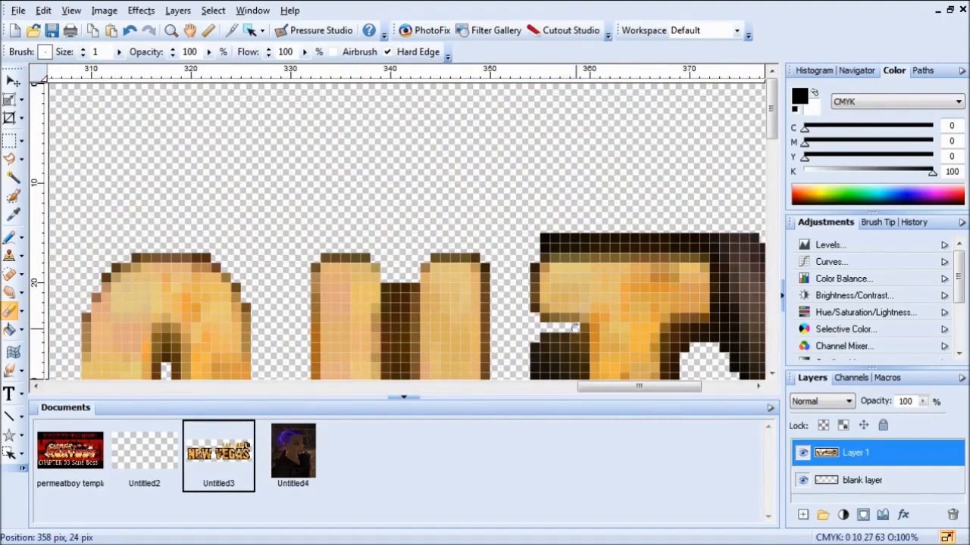
Step: Erase the dark background along both sides of the T's stem, beneath it, and around its crossbar
{"action": "scroll", "coordinate": [575, 331], "scroll_direction": "up", "scroll_amount": 1}
{"action": "scroll", "coordinate": [574, 330], "scroll_direction": "down", "scroll_amount": 8}
{"action": "scroll", "coordinate": [575, 331], "scroll_direction": "up", "scroll_amount": 1}
{"action": "mouse_move", "coordinate": [589, 145]}
{"action": "left_mouse_down"}
{"action": "mouse_move", "coordinate": [528, 353]}
{"action": "mouse_move", "coordinate": [533, 229]}
{"action": "mouse_move", "coordinate": [539, 326]}
{"action": "left_mouse_up"}
{"action": "scroll", "coordinate": [532, 212], "scroll_direction": "down", "scroll_amount": 5}
{"action": "mouse_move", "coordinate": [531, 203]}
{"action": "left_mouse_down"}
{"action": "mouse_move", "coordinate": [602, 257]}
{"action": "mouse_move", "coordinate": [687, 234]}
{"action": "left_mouse_up"}
{"action": "scroll", "coordinate": [697, 186], "scroll_direction": "up", "scroll_amount": 2}
{"action": "scroll", "coordinate": [692, 177], "scroll_direction": "up", "scroll_amount": 3}
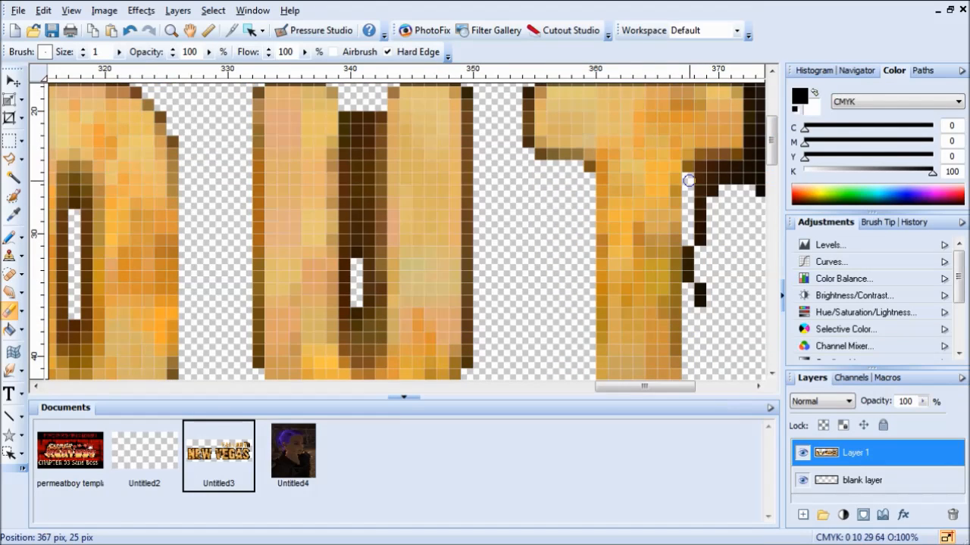
{"action": "left_click_drag", "start_coordinate": [689, 387], "coordinate": [715, 387]}
{"action": "mouse_move", "coordinate": [507, 119]}
{"action": "left_mouse_down"}
{"action": "mouse_move", "coordinate": [589, 102]}
{"action": "mouse_move", "coordinate": [621, 216]}
{"action": "left_mouse_up"}
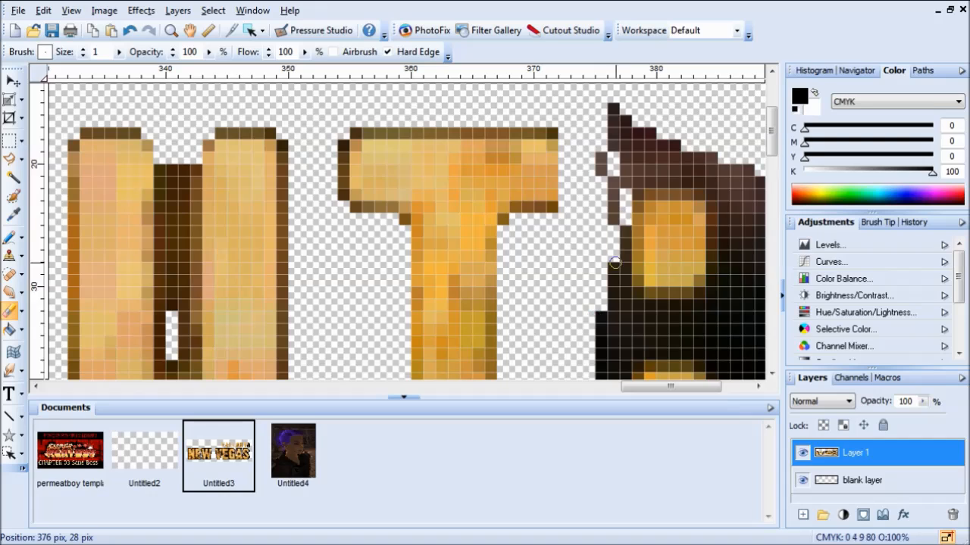
Step: Erase the dark background around both dots of the colon in "FALLOUT:"
{"action": "left_click_drag", "start_coordinate": [609, 319], "coordinate": [733, 329]}
{"action": "left_click_drag", "start_coordinate": [661, 388], "coordinate": [691, 387]}
{"action": "mouse_move", "coordinate": [416, 122]}
{"action": "left_mouse_down"}
{"action": "mouse_move", "coordinate": [472, 149]}
{"action": "mouse_move", "coordinate": [518, 256]}
{"action": "left_mouse_up"}
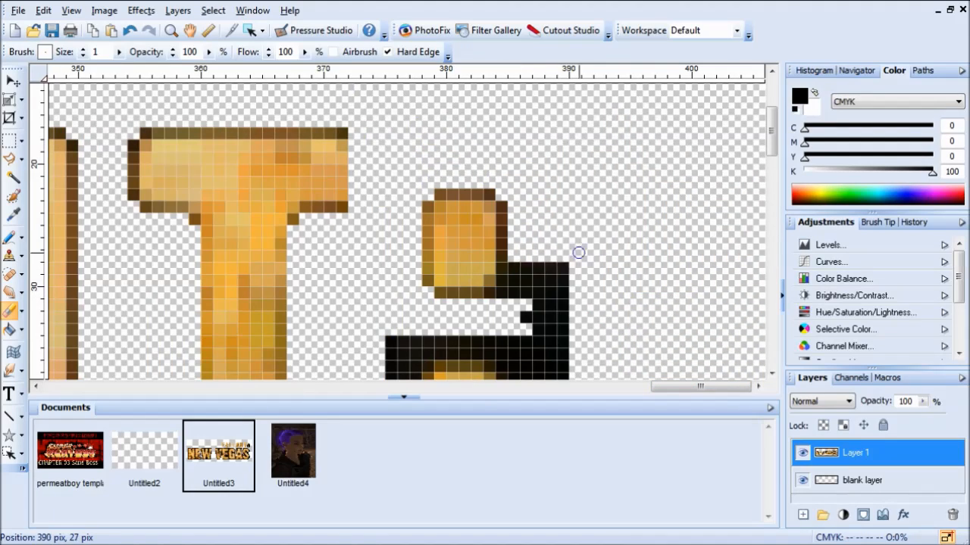
{"action": "left_click_drag", "start_coordinate": [536, 333], "coordinate": [688, 87]}
{"action": "left_click_drag", "start_coordinate": [695, 238], "coordinate": [695, 350]}
{"action": "left_click_drag", "start_coordinate": [714, 209], "coordinate": [578, 233]}
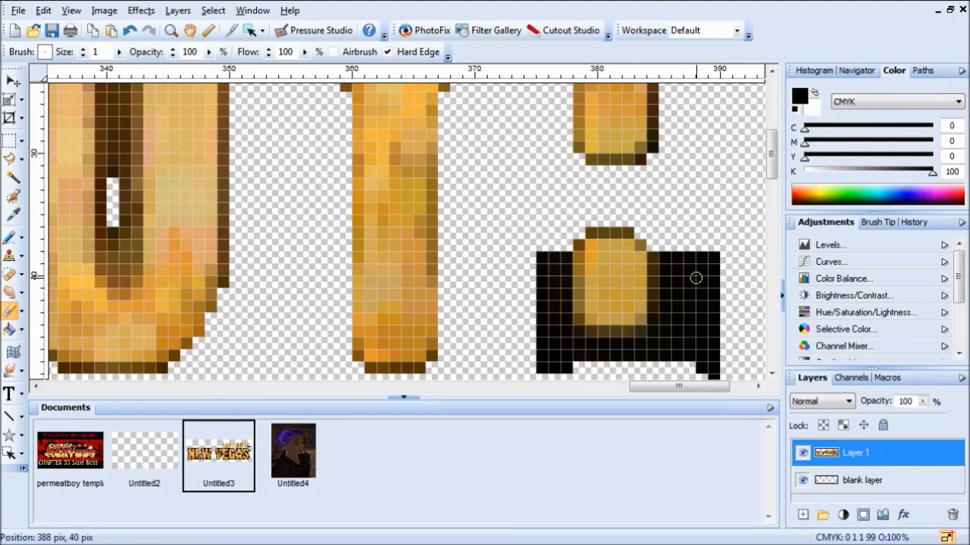
{"action": "mouse_move", "coordinate": [543, 318]}
{"action": "left_mouse_down"}
{"action": "mouse_move", "coordinate": [629, 355]}
{"action": "mouse_move", "coordinate": [650, 342]}
{"action": "left_mouse_up"}
{"action": "scroll", "coordinate": [470, 302], "scroll_direction": "down", "scroll_amount": 6}
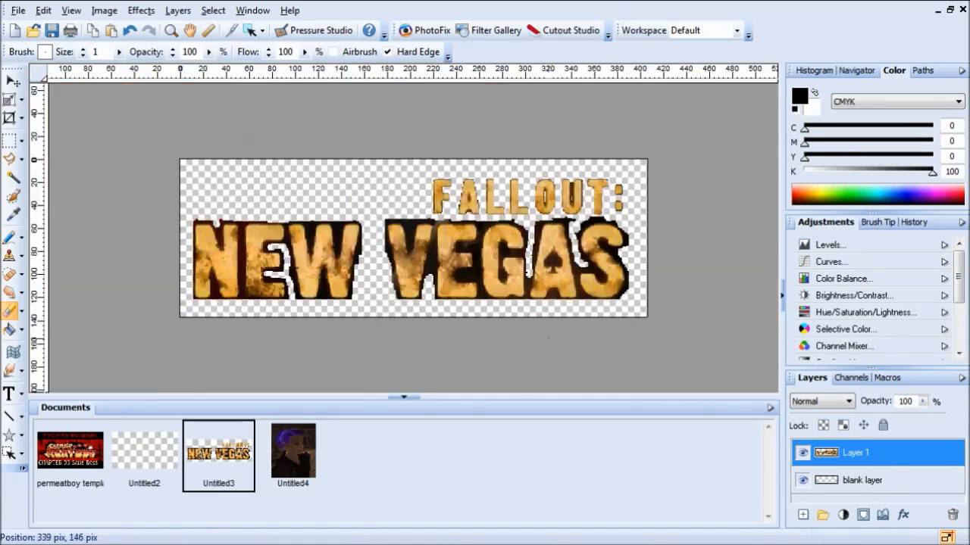
Step: Erase the dark border around the top and left side of the N in "NEW"
{"action": "scroll", "coordinate": [202, 233], "scroll_direction": "up", "scroll_amount": 5}
{"action": "left_click", "coordinate": [199, 135]}
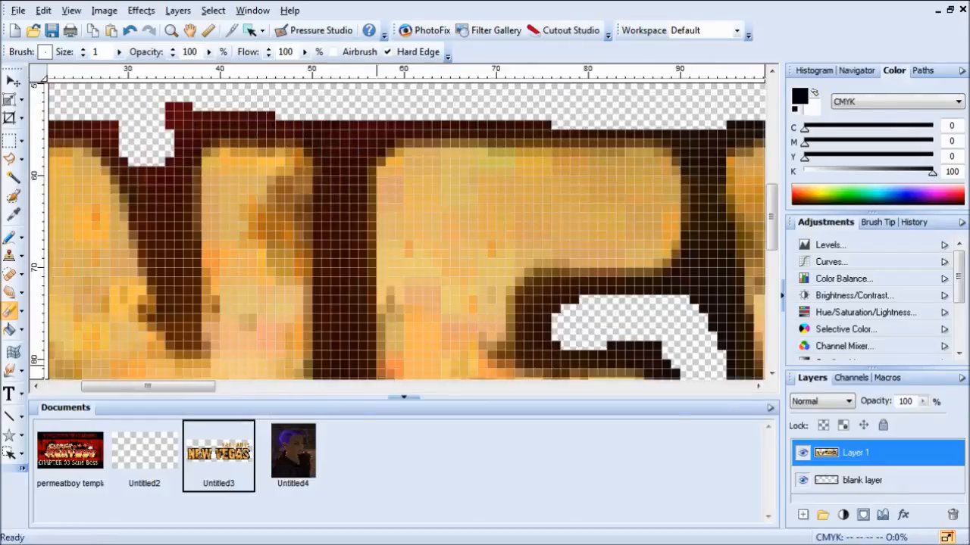
{"action": "scroll", "coordinate": [358, 119], "scroll_direction": "up", "scroll_amount": 1}
{"action": "mouse_move", "coordinate": [358, 119]}
{"action": "left_mouse_down"}
{"action": "mouse_move", "coordinate": [172, 142]}
{"action": "mouse_move", "coordinate": [191, 241]}
{"action": "left_mouse_up"}
{"action": "scroll", "coordinate": [155, 318], "scroll_direction": "up", "scroll_amount": 1}
{"action": "scroll", "coordinate": [193, 262], "scroll_direction": "down", "scroll_amount": 1}
{"action": "scroll", "coordinate": [197, 262], "scroll_direction": "up", "scroll_amount": 1}
{"action": "scroll", "coordinate": [192, 261], "scroll_direction": "down", "scroll_amount": 1}
{"action": "mouse_move", "coordinate": [203, 170]}
{"action": "left_mouse_down"}
{"action": "mouse_move", "coordinate": [199, 335]}
{"action": "mouse_move", "coordinate": [186, 263]}
{"action": "mouse_move", "coordinate": [209, 343]}
{"action": "mouse_move", "coordinate": [233, 340]}
{"action": "mouse_move", "coordinate": [198, 327]}
{"action": "mouse_move", "coordinate": [224, 154]}
{"action": "mouse_move", "coordinate": [238, 326]}
{"action": "mouse_move", "coordinate": [216, 214]}
{"action": "mouse_move", "coordinate": [198, 264]}
{"action": "mouse_move", "coordinate": [229, 298]}
{"action": "mouse_move", "coordinate": [251, 358]}
{"action": "left_mouse_up"}
Step: Erase the dark background beneath the N's left leg and in its lower notch, undoing one stray stroke
{"action": "scroll", "coordinate": [193, 197], "scroll_direction": "up", "scroll_amount": 1}
{"action": "scroll", "coordinate": [191, 344], "scroll_direction": "down", "scroll_amount": 2}
{"action": "scroll", "coordinate": [203, 341], "scroll_direction": "down", "scroll_amount": 1}
{"action": "scroll", "coordinate": [197, 333], "scroll_direction": "up", "scroll_amount": 1}
{"action": "scroll", "coordinate": [114, 237], "scroll_direction": "up", "scroll_amount": 2}
{"action": "scroll", "coordinate": [249, 205], "scroll_direction": "down", "scroll_amount": 2}
{"action": "left_click_drag", "start_coordinate": [250, 205], "coordinate": [261, 346]}
{"action": "left_click_drag", "start_coordinate": [262, 272], "coordinate": [281, 195]}
{"action": "left_click", "coordinate": [43, 11]}
{"action": "left_click", "coordinate": [74, 28]}
{"action": "left_click_drag", "start_coordinate": [250, 303], "coordinate": [270, 206]}
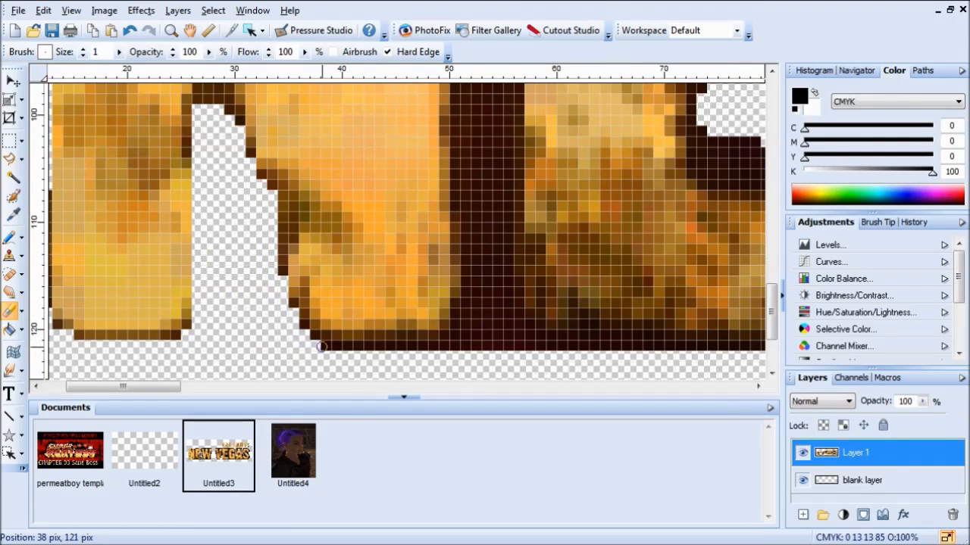
Step: Erase the dark background beneath and above the N's right leg and in the gap between the N and E of "NEW"
{"action": "left_click_drag", "start_coordinate": [322, 347], "coordinate": [454, 346]}
{"action": "scroll", "coordinate": [455, 346], "scroll_direction": "down", "scroll_amount": 1}
{"action": "scroll", "coordinate": [357, 345], "scroll_direction": "up", "scroll_amount": 1}
{"action": "left_click_drag", "start_coordinate": [349, 332], "coordinate": [357, 338]}
{"action": "left_click", "coordinate": [772, 374]}
{"action": "mouse_move", "coordinate": [371, 257]}
{"action": "left_mouse_down"}
{"action": "mouse_move", "coordinate": [366, 159]}
{"action": "mouse_move", "coordinate": [400, 250]}
{"action": "mouse_move", "coordinate": [410, 106]}
{"action": "left_mouse_up"}
{"action": "left_click_drag", "start_coordinate": [771, 320], "coordinate": [771, 275]}
{"action": "mouse_move", "coordinate": [361, 345]}
{"action": "left_mouse_down"}
{"action": "mouse_move", "coordinate": [371, 148]}
{"action": "mouse_move", "coordinate": [395, 326]}
{"action": "left_mouse_up"}
{"action": "left_click_drag", "start_coordinate": [777, 278], "coordinate": [776, 243]}
{"action": "mouse_move", "coordinate": [362, 340]}
{"action": "left_mouse_down"}
{"action": "mouse_move", "coordinate": [422, 266]}
{"action": "mouse_move", "coordinate": [413, 297]}
{"action": "left_mouse_up"}
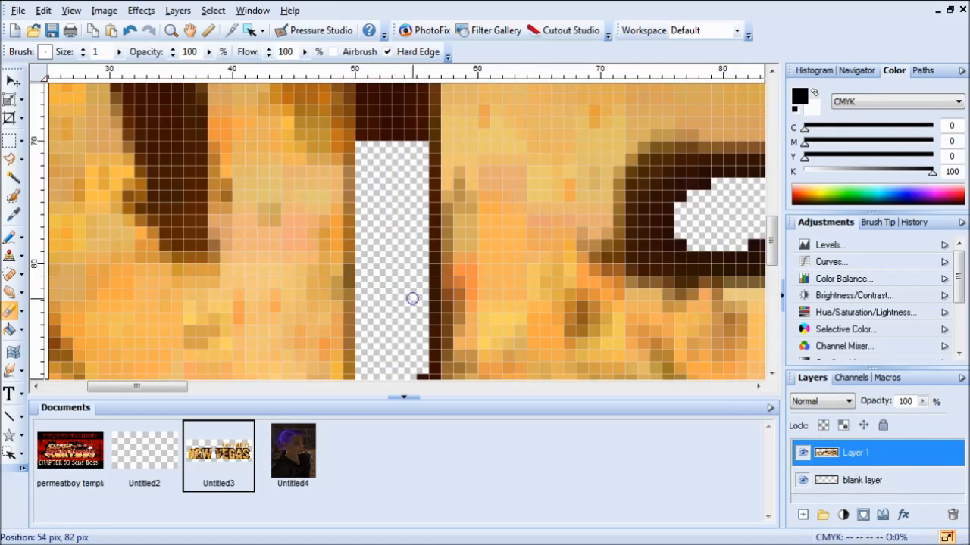
{"action": "left_click_drag", "start_coordinate": [772, 242], "coordinate": [773, 211]}
{"action": "mouse_move", "coordinate": [349, 149]}
{"action": "left_mouse_down"}
{"action": "mouse_move", "coordinate": [422, 182]}
{"action": "mouse_move", "coordinate": [371, 147]}
{"action": "left_mouse_up"}
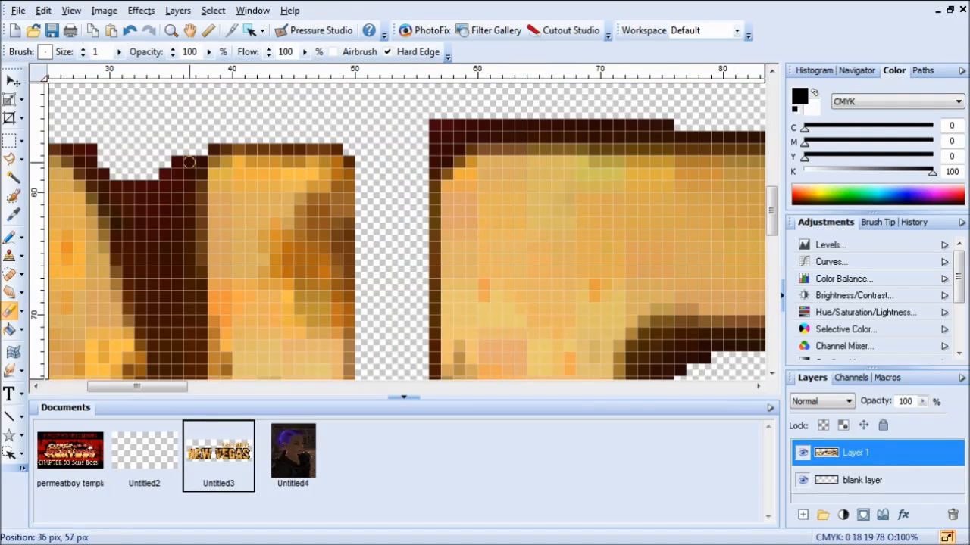
Step: Erase the dark background filling the upper V-shaped notch of the N in "NEW"
{"action": "left_click_drag", "start_coordinate": [189, 162], "coordinate": [201, 175]}
{"action": "left_click_drag", "start_coordinate": [137, 386], "coordinate": [102, 387]}
{"action": "mouse_move", "coordinate": [434, 249]}
{"action": "left_mouse_down"}
{"action": "mouse_move", "coordinate": [426, 223]}
{"action": "mouse_move", "coordinate": [402, 258]}
{"action": "left_mouse_up"}
{"action": "left_click_drag", "start_coordinate": [772, 211], "coordinate": [772, 224]}
{"action": "left_click_drag", "start_coordinate": [430, 244], "coordinate": [407, 205]}
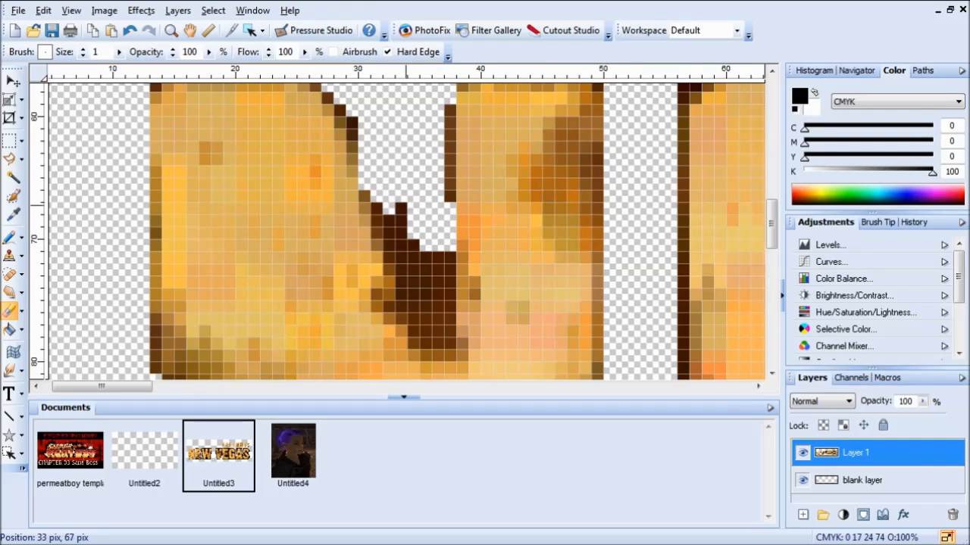
{"action": "left_click_drag", "start_coordinate": [442, 264], "coordinate": [411, 306]}
{"action": "scroll", "coordinate": [411, 306], "scroll_direction": "down", "scroll_amount": 3}
{"action": "scroll", "coordinate": [192, 231], "scroll_direction": "up", "scroll_amount": 3}
{"action": "left_click_drag", "start_coordinate": [463, 288], "coordinate": [509, 252]}
{"action": "scroll", "coordinate": [480, 222], "scroll_direction": "down", "scroll_amount": 3}
{"action": "scroll", "coordinate": [379, 176], "scroll_direction": "up", "scroll_amount": 3}
Step: Erase the dark background above the E of "NEW", in its upper notch, and between its top arm and the W
{"action": "left_click_drag", "start_coordinate": [366, 186], "coordinate": [203, 199]}
{"action": "mouse_move", "coordinate": [233, 214]}
{"action": "left_mouse_down"}
{"action": "mouse_move", "coordinate": [209, 227]}
{"action": "mouse_move", "coordinate": [667, 215]}
{"action": "left_mouse_up"}
{"action": "left_click_drag", "start_coordinate": [626, 250], "coordinate": [662, 324]}
{"action": "left_click_drag", "start_coordinate": [772, 190], "coordinate": [772, 216]}
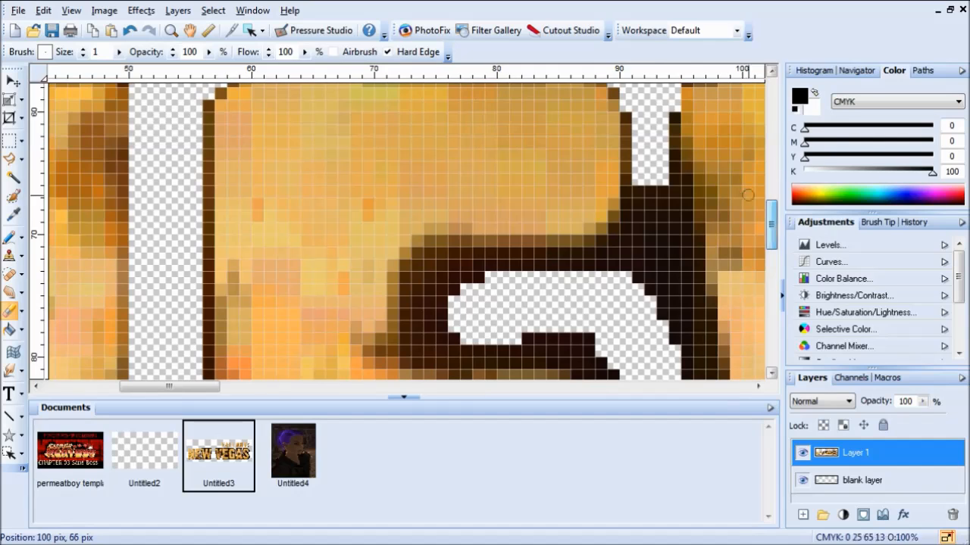
{"action": "left_click_drag", "start_coordinate": [663, 192], "coordinate": [642, 212]}
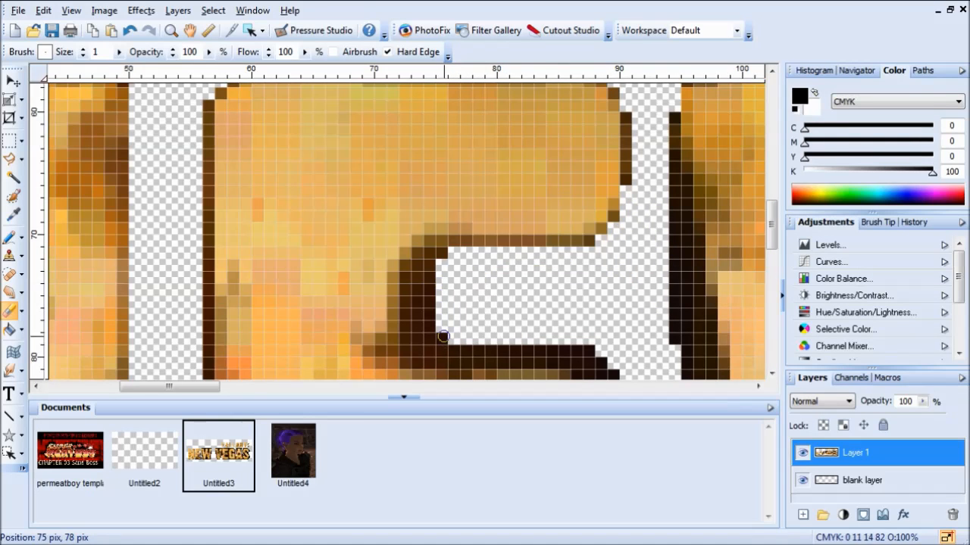
Step: Erase the dark background around the upper edge and end of the E's middle arm in "NEW"
{"action": "left_click_drag", "start_coordinate": [772, 225], "coordinate": [772, 246]}
{"action": "left_click_drag", "start_coordinate": [430, 156], "coordinate": [442, 220]}
{"action": "left_click_drag", "start_coordinate": [589, 232], "coordinate": [577, 233]}
{"action": "left_click_drag", "start_coordinate": [613, 281], "coordinate": [619, 369]}
{"action": "scroll", "coordinate": [612, 186], "scroll_direction": "down", "scroll_amount": 3}
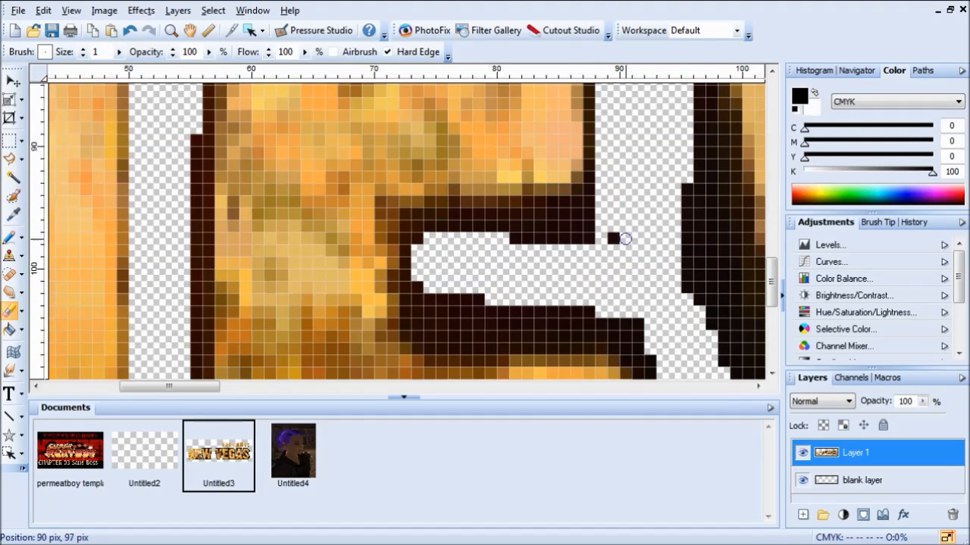
Step: Erase the dark background inside the lower notch of the E in "NEW" and beside its bottom arm
{"action": "left_click_drag", "start_coordinate": [497, 229], "coordinate": [516, 248]}
{"action": "mouse_move", "coordinate": [197, 226]}
{"action": "left_mouse_down"}
{"action": "mouse_move", "coordinate": [394, 198]}
{"action": "mouse_move", "coordinate": [394, 364]}
{"action": "left_mouse_up"}
{"action": "left_click_drag", "start_coordinate": [394, 365], "coordinate": [393, 178]}
{"action": "mouse_move", "coordinate": [393, 178]}
{"action": "left_mouse_down"}
{"action": "mouse_move", "coordinate": [404, 240]}
{"action": "mouse_move", "coordinate": [385, 298]}
{"action": "mouse_move", "coordinate": [663, 312]}
{"action": "left_mouse_up"}
{"action": "left_click_drag", "start_coordinate": [403, 299], "coordinate": [715, 304]}
{"action": "mouse_move", "coordinate": [730, 304]}
{"action": "left_mouse_down"}
{"action": "mouse_move", "coordinate": [337, 305]}
{"action": "mouse_move", "coordinate": [459, 141]}
{"action": "mouse_move", "coordinate": [436, 162]}
{"action": "left_mouse_up"}
{"action": "scroll", "coordinate": [213, 258], "scroll_direction": "up", "scroll_amount": 3}
{"action": "left_click_drag", "start_coordinate": [213, 258], "coordinate": [207, 194]}
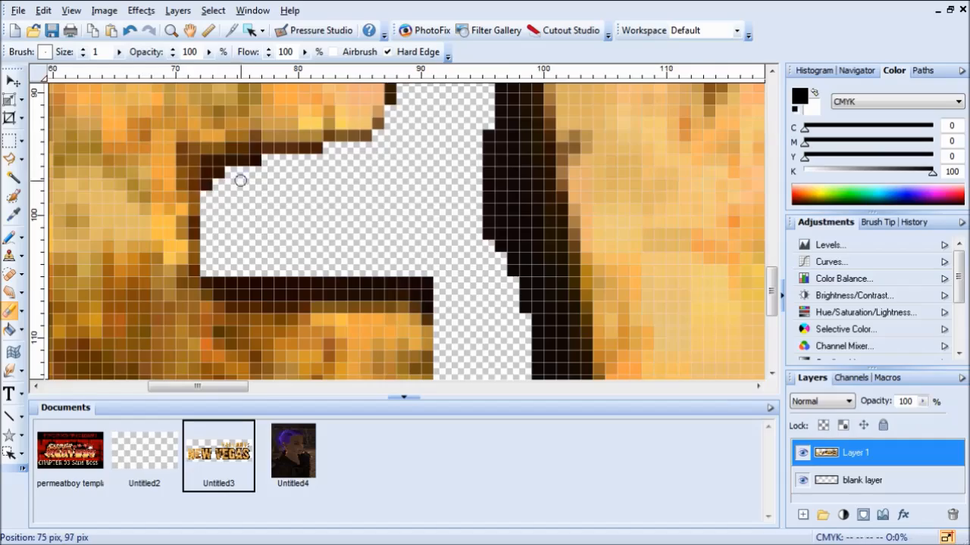
Step: Trim the remaining dark pixels along the E's arms and at the inner corners of its notches
{"action": "mouse_move", "coordinate": [222, 281]}
{"action": "left_mouse_down"}
{"action": "mouse_move", "coordinate": [412, 290]}
{"action": "mouse_move", "coordinate": [436, 307]}
{"action": "left_mouse_up"}
{"action": "left_click_drag", "start_coordinate": [436, 160], "coordinate": [457, 307]}
{"action": "left_click_drag", "start_coordinate": [410, 159], "coordinate": [410, 244]}
{"action": "left_click_drag", "start_coordinate": [459, 151], "coordinate": [459, 323]}
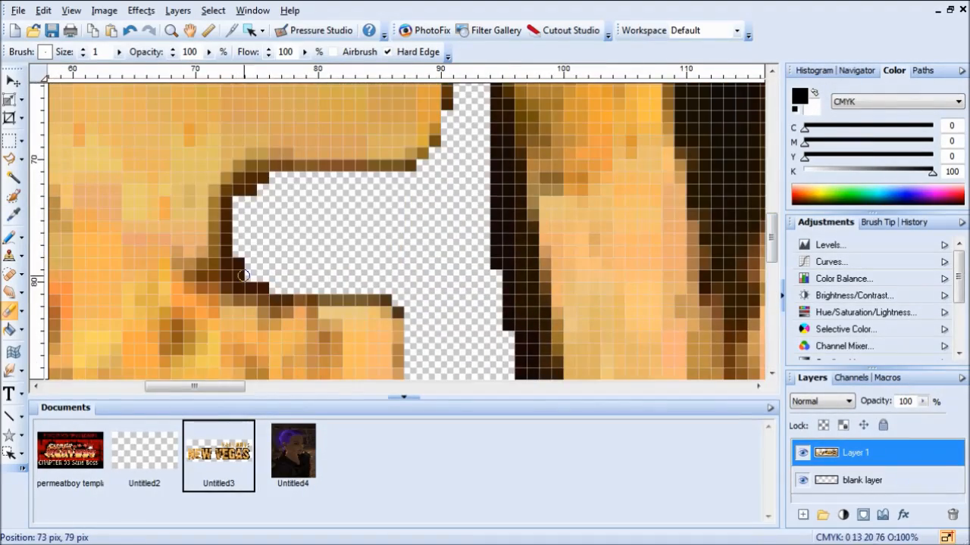
{"action": "scroll", "coordinate": [302, 206], "scroll_direction": "down", "scroll_amount": 5}
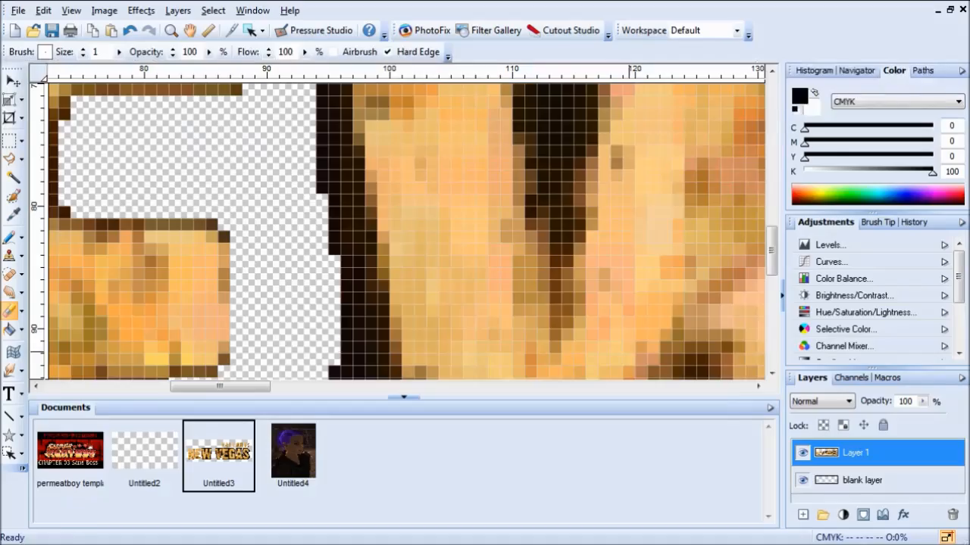
Step: Erase the dark background above the W in "NEW" and beside the upper end of its left stroke
{"action": "left_click_drag", "start_coordinate": [771, 251], "coordinate": [771, 206]}
{"action": "mouse_move", "coordinate": [334, 152]}
{"action": "left_mouse_down"}
{"action": "mouse_move", "coordinate": [489, 163]}
{"action": "mouse_move", "coordinate": [753, 150]}
{"action": "left_mouse_up"}
{"action": "left_click", "coordinate": [334, 175]}
{"action": "scroll", "coordinate": [326, 197], "scroll_direction": "up", "scroll_amount": 1}
{"action": "left_click_drag", "start_coordinate": [321, 242], "coordinate": [322, 367]}
{"action": "left_click_drag", "start_coordinate": [771, 204], "coordinate": [771, 226]}
Step: Erase the dark background along the middle part of the W's left edge in "NEW"
{"action": "mouse_move", "coordinate": [322, 253]}
{"action": "left_mouse_down"}
{"action": "mouse_move", "coordinate": [323, 326]}
{"action": "mouse_move", "coordinate": [359, 349]}
{"action": "mouse_move", "coordinate": [359, 286]}
{"action": "left_mouse_up"}
{"action": "left_click_drag", "start_coordinate": [771, 226], "coordinate": [776, 260]}
{"action": "left_click_drag", "start_coordinate": [334, 213], "coordinate": [373, 289]}
{"action": "left_click_drag", "start_coordinate": [771, 257], "coordinate": [771, 278]}
{"action": "left_click_drag", "start_coordinate": [396, 215], "coordinate": [364, 274]}
{"action": "left_click_drag", "start_coordinate": [772, 278], "coordinate": [771, 303]}
Step: Erase the dark background beside and around the W's left foot in "NEW"
{"action": "left_click_drag", "start_coordinate": [395, 145], "coordinate": [346, 176]}
{"action": "left_click_drag", "start_coordinate": [407, 147], "coordinate": [401, 356]}
{"action": "mouse_move", "coordinate": [771, 302]}
{"action": "left_mouse_down"}
{"action": "mouse_move", "coordinate": [771, 325]}
{"action": "mouse_move", "coordinate": [771, 302]}
{"action": "left_mouse_up"}
{"action": "mouse_move", "coordinate": [420, 233]}
{"action": "left_mouse_down"}
{"action": "mouse_move", "coordinate": [431, 298]}
{"action": "mouse_move", "coordinate": [420, 209]}
{"action": "left_mouse_up"}
{"action": "scroll", "coordinate": [351, 278], "scroll_direction": "down", "scroll_amount": 4}
{"action": "scroll", "coordinate": [257, 199], "scroll_direction": "up", "scroll_amount": 4}
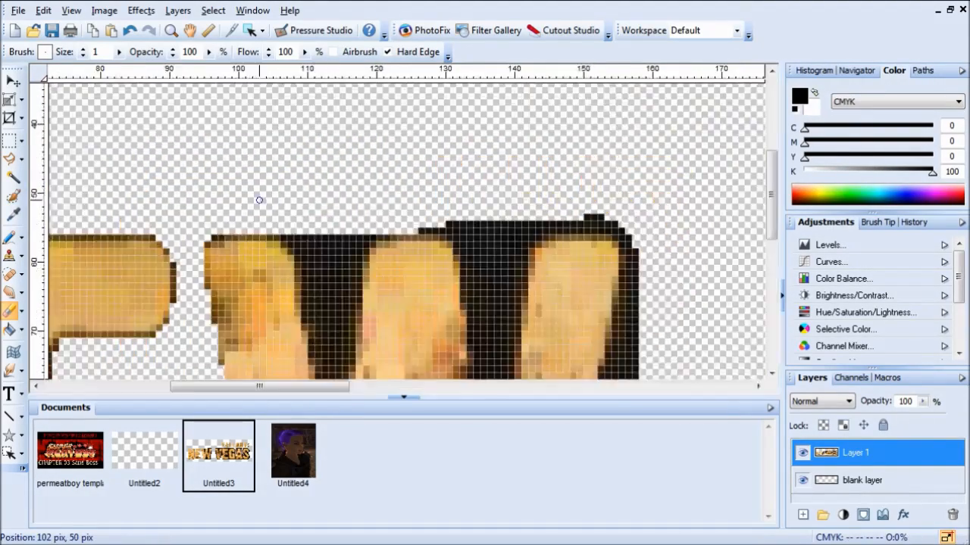
Step: Erase the dark background inside the notch between the W's left and middle strokes
{"action": "left_click_drag", "start_coordinate": [326, 210], "coordinate": [352, 224]}
{"action": "mouse_move", "coordinate": [363, 349]}
{"action": "left_mouse_down"}
{"action": "mouse_move", "coordinate": [418, 294]}
{"action": "mouse_move", "coordinate": [459, 291]}
{"action": "left_mouse_up"}
{"action": "left_click_drag", "start_coordinate": [771, 202], "coordinate": [771, 236]}
{"action": "mouse_move", "coordinate": [388, 174]}
{"action": "left_mouse_down"}
{"action": "mouse_move", "coordinate": [448, 185]}
{"action": "mouse_move", "coordinate": [416, 200]}
{"action": "left_mouse_up"}
{"action": "left_click_drag", "start_coordinate": [771, 237], "coordinate": [771, 241]}
{"action": "mouse_move", "coordinate": [437, 217]}
{"action": "left_mouse_down"}
{"action": "mouse_move", "coordinate": [411, 228]}
{"action": "mouse_move", "coordinate": [421, 243]}
{"action": "left_mouse_up"}
{"action": "mouse_move", "coordinate": [419, 240]}
{"action": "left_mouse_down"}
{"action": "mouse_move", "coordinate": [370, 209]}
{"action": "mouse_move", "coordinate": [360, 242]}
{"action": "left_mouse_up"}
Step: Erase the dark background above the W's middle and right strokes and inside the notch between them
{"action": "scroll", "coordinate": [361, 227], "scroll_direction": "down", "scroll_amount": 3}
{"action": "scroll", "coordinate": [317, 119], "scroll_direction": "up", "scroll_amount": 2}
{"action": "mouse_move", "coordinate": [479, 127]}
{"action": "left_mouse_down"}
{"action": "mouse_move", "coordinate": [612, 138]}
{"action": "mouse_move", "coordinate": [566, 111]}
{"action": "left_mouse_up"}
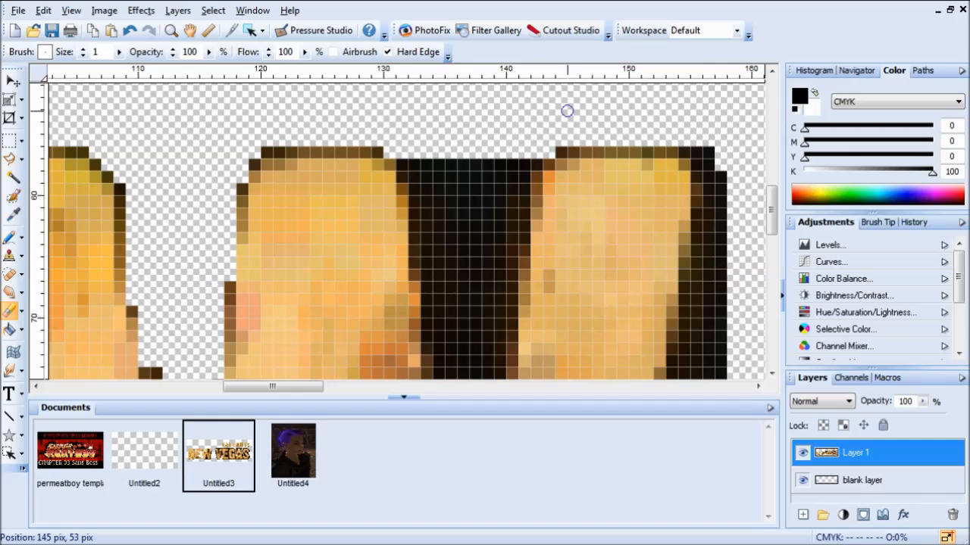
{"action": "left_click_drag", "start_coordinate": [416, 174], "coordinate": [417, 199]}
{"action": "left_click_drag", "start_coordinate": [513, 243], "coordinate": [469, 243]}
{"action": "left_click_drag", "start_coordinate": [771, 212], "coordinate": [771, 217]}
{"action": "mouse_move", "coordinate": [497, 262]}
{"action": "left_mouse_down"}
{"action": "mouse_move", "coordinate": [446, 260]}
{"action": "mouse_move", "coordinate": [512, 315]}
{"action": "left_mouse_up"}
{"action": "left_click_drag", "start_coordinate": [772, 217], "coordinate": [773, 241]}
{"action": "left_click_drag", "start_coordinate": [512, 183], "coordinate": [441, 179]}
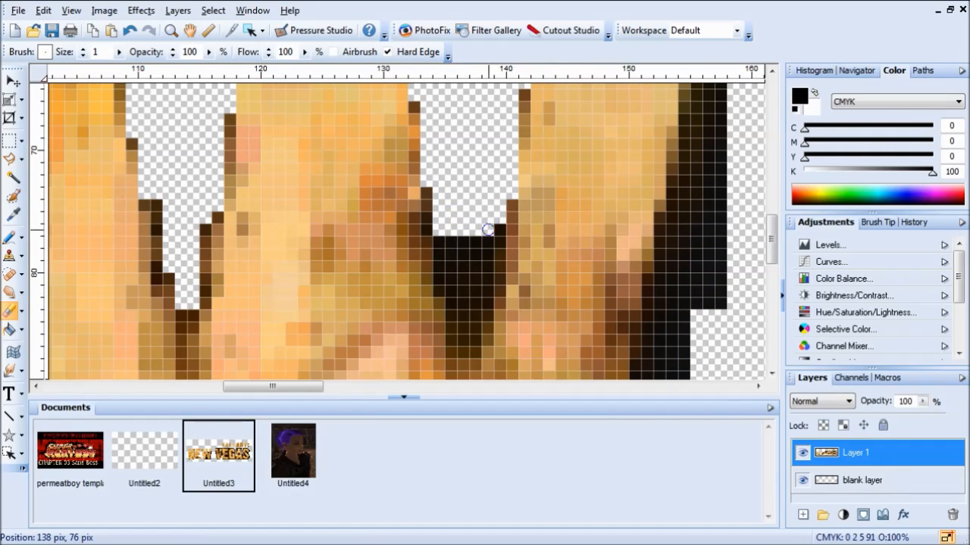
{"action": "scroll", "coordinate": [469, 298], "scroll_direction": "down", "scroll_amount": 5}
{"action": "scroll", "coordinate": [220, 263], "scroll_direction": "up", "scroll_amount": 5}
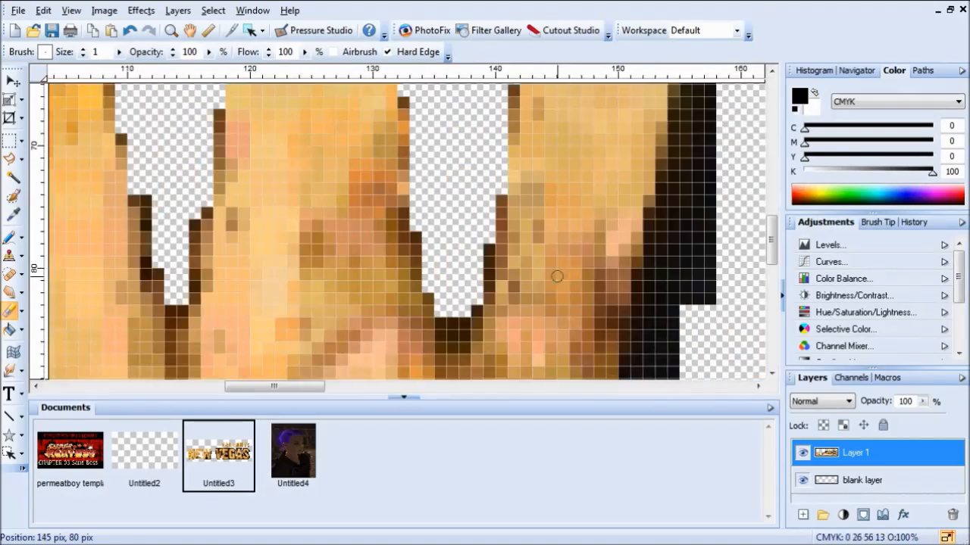
Step: Erase the dark background along the upper part of the W's right edge
{"action": "scroll", "coordinate": [556, 277], "scroll_direction": "down", "scroll_amount": 5}
{"action": "scroll", "coordinate": [306, 220], "scroll_direction": "up", "scroll_amount": 5}
{"action": "mouse_move", "coordinate": [619, 241]}
{"action": "left_mouse_down"}
{"action": "mouse_move", "coordinate": [628, 302]}
{"action": "mouse_move", "coordinate": [610, 338]}
{"action": "left_mouse_up"}
{"action": "left_click_drag", "start_coordinate": [771, 198], "coordinate": [771, 225]}
{"action": "left_click_drag", "start_coordinate": [621, 199], "coordinate": [590, 294]}
Step: Erase the dark background along the lower part of the W's right edge down to its foot
{"action": "left_click_drag", "start_coordinate": [771, 224], "coordinate": [772, 274]}
{"action": "left_click_drag", "start_coordinate": [542, 172], "coordinate": [542, 359]}
{"action": "mouse_move", "coordinate": [774, 282]}
{"action": "left_mouse_down"}
{"action": "mouse_move", "coordinate": [772, 304]}
{"action": "mouse_move", "coordinate": [772, 282]}
{"action": "left_mouse_up"}
{"action": "left_click_drag", "start_coordinate": [530, 262], "coordinate": [530, 305]}
{"action": "left_click_drag", "start_coordinate": [772, 275], "coordinate": [771, 322]}
{"action": "left_click_drag", "start_coordinate": [506, 105], "coordinate": [504, 182]}
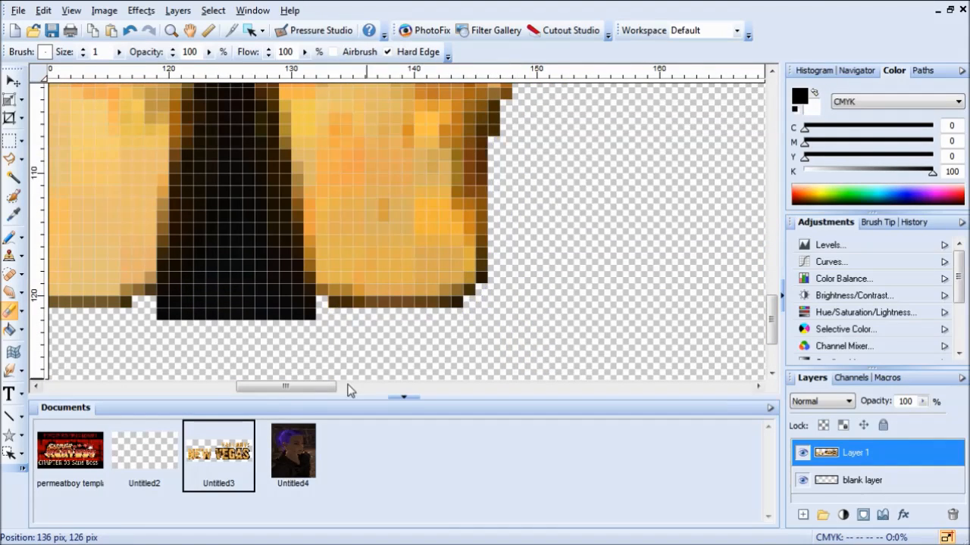
Step: Erase the dark background in the gap between the W's two feet, from the baseline up to the gap's peak
{"action": "left_click_drag", "start_coordinate": [288, 386], "coordinate": [250, 386]}
{"action": "left_click_drag", "start_coordinate": [428, 314], "coordinate": [574, 313]}
{"action": "left_click_drag", "start_coordinate": [574, 301], "coordinate": [444, 293]}
{"action": "left_click_drag", "start_coordinate": [547, 234], "coordinate": [439, 228]}
{"action": "left_click_drag", "start_coordinate": [440, 228], "coordinate": [550, 228]}
{"action": "left_click_drag", "start_coordinate": [772, 321], "coordinate": [772, 307]}
{"action": "left_click_drag", "start_coordinate": [464, 295], "coordinate": [509, 256]}
{"action": "left_click_drag", "start_coordinate": [544, 303], "coordinate": [542, 231]}
{"action": "left_click_drag", "start_coordinate": [771, 306], "coordinate": [773, 294]}
{"action": "left_click_drag", "start_coordinate": [524, 196], "coordinate": [470, 276]}
Step: Erase the dark background above the V in "VEGAS" and around its upper left corner
{"action": "scroll", "coordinate": [467, 277], "scroll_direction": "down", "scroll_amount": 5}
{"action": "scroll", "coordinate": [369, 262], "scroll_direction": "up", "scroll_amount": 5}
{"action": "scroll", "coordinate": [327, 292], "scroll_direction": "down", "scroll_amount": 10}
{"action": "scroll", "coordinate": [411, 176], "scroll_direction": "up", "scroll_amount": 5}
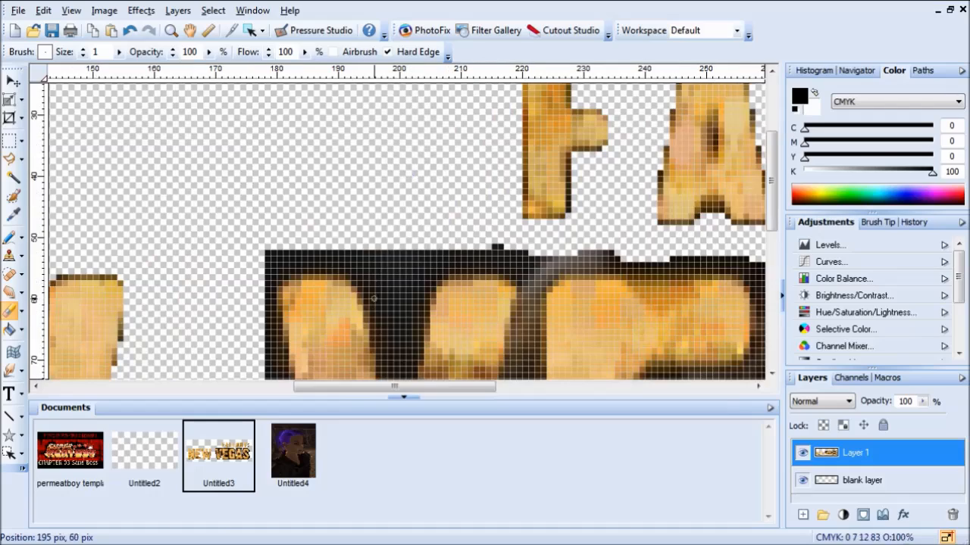
{"action": "scroll", "coordinate": [307, 289], "scroll_direction": "up", "scroll_amount": 5}
{"action": "mouse_move", "coordinate": [304, 373]}
{"action": "left_mouse_down"}
{"action": "mouse_move", "coordinate": [312, 303]}
{"action": "mouse_move", "coordinate": [673, 202]}
{"action": "left_mouse_up"}
{"action": "left_click_drag", "start_coordinate": [336, 388], "coordinate": [390, 389]}
{"action": "scroll", "coordinate": [370, 160], "scroll_direction": "down", "scroll_amount": 4}
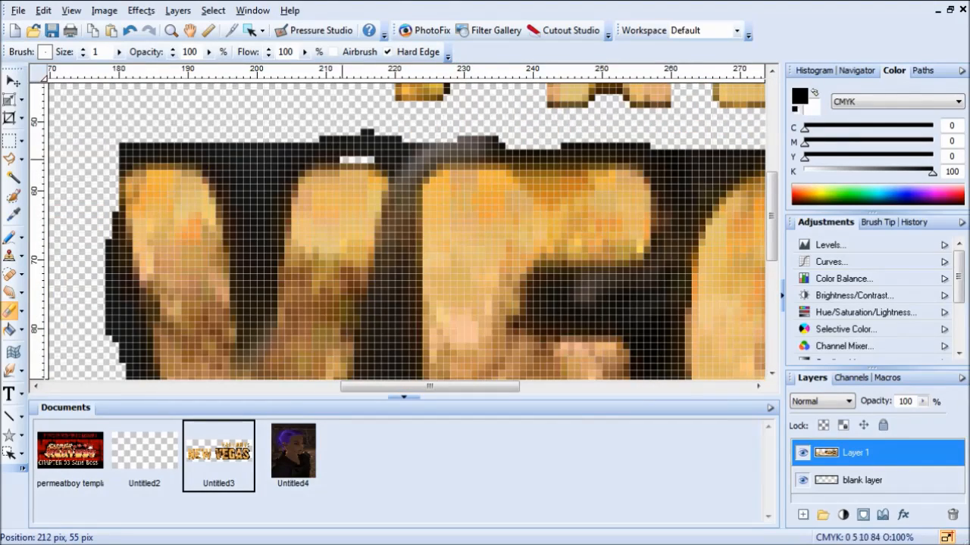
{"action": "left_click_drag", "start_coordinate": [161, 152], "coordinate": [411, 141]}
{"action": "left_click_drag", "start_coordinate": [130, 167], "coordinate": [122, 173]}
{"action": "scroll", "coordinate": [200, 168], "scroll_direction": "up", "scroll_amount": 5}
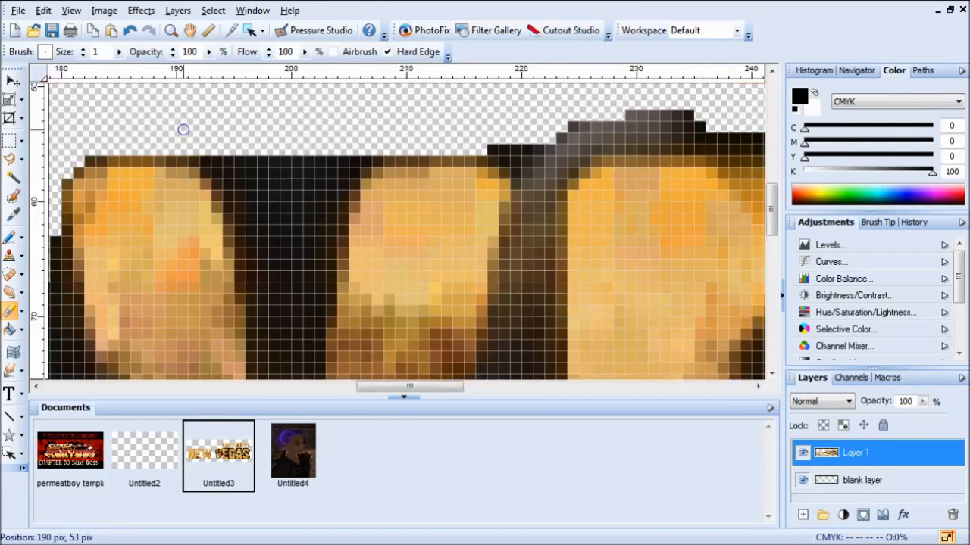
Step: Erase the dark background inside the notch between the two strokes of the V in "VEGAS"
{"action": "left_click_drag", "start_coordinate": [195, 161], "coordinate": [365, 166]}
{"action": "left_click_drag", "start_coordinate": [277, 205], "coordinate": [277, 223]}
{"action": "scroll", "coordinate": [297, 225], "scroll_direction": "down", "scroll_amount": 2}
{"action": "mouse_move", "coordinate": [258, 163]}
{"action": "left_mouse_down"}
{"action": "mouse_move", "coordinate": [338, 162]}
{"action": "mouse_move", "coordinate": [322, 187]}
{"action": "left_mouse_up"}
{"action": "mouse_move", "coordinate": [324, 250]}
{"action": "left_mouse_down"}
{"action": "mouse_move", "coordinate": [268, 266]}
{"action": "mouse_move", "coordinate": [288, 303]}
{"action": "left_mouse_up"}
{"action": "scroll", "coordinate": [331, 180], "scroll_direction": "down", "scroll_amount": 3}
{"action": "scroll", "coordinate": [262, 160], "scroll_direction": "down", "scroll_amount": 5}
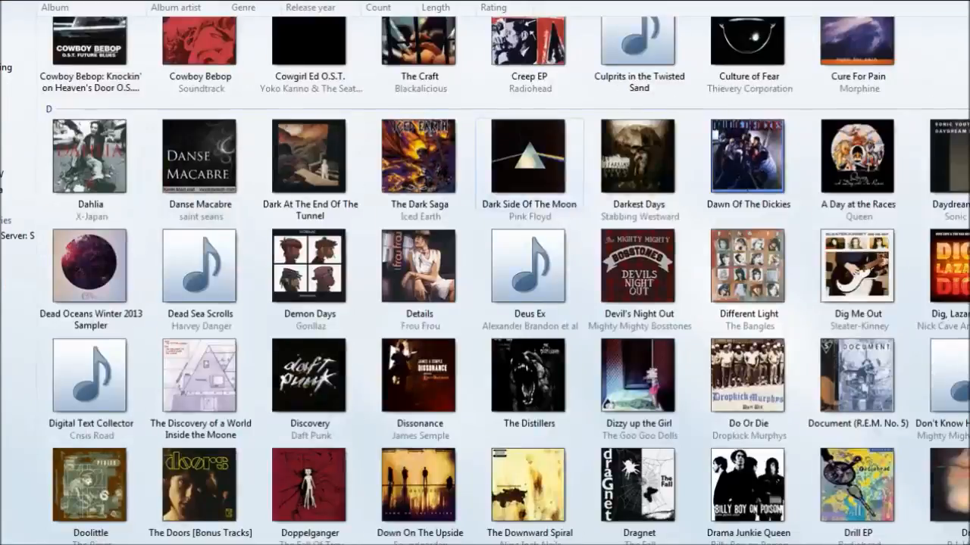
{"action": "scroll", "coordinate": [485, 273], "scroll_direction": "up", "scroll_amount": 3}
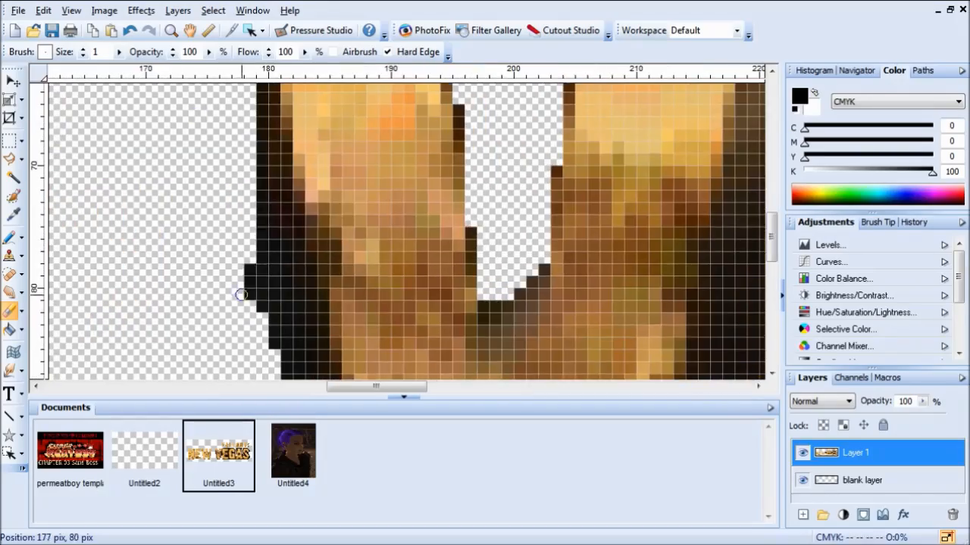
Step: Erase the dark background along the V's left edge down to its foot, and undo the last stroke
{"action": "scroll", "coordinate": [300, 365], "scroll_direction": "up", "scroll_amount": 4}
{"action": "scroll", "coordinate": [301, 366], "scroll_direction": "down", "scroll_amount": 4}
{"action": "left_click_drag", "start_coordinate": [772, 227], "coordinate": [771, 257]}
{"action": "mouse_move", "coordinate": [323, 137]}
{"action": "left_mouse_down"}
{"action": "mouse_move", "coordinate": [323, 225]}
{"action": "mouse_move", "coordinate": [288, 250]}
{"action": "left_mouse_up"}
{"action": "scroll", "coordinate": [333, 221], "scroll_direction": "down", "scroll_amount": 1}
{"action": "left_click_drag", "start_coordinate": [772, 255], "coordinate": [773, 274]}
{"action": "left_click_drag", "start_coordinate": [401, 187], "coordinate": [400, 221]}
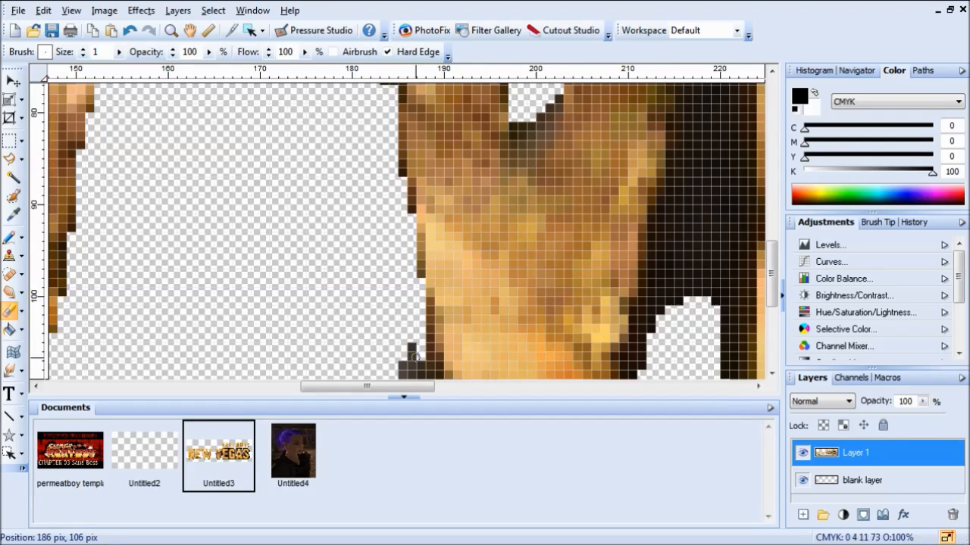
{"action": "scroll", "coordinate": [413, 357], "scroll_direction": "down", "scroll_amount": 2}
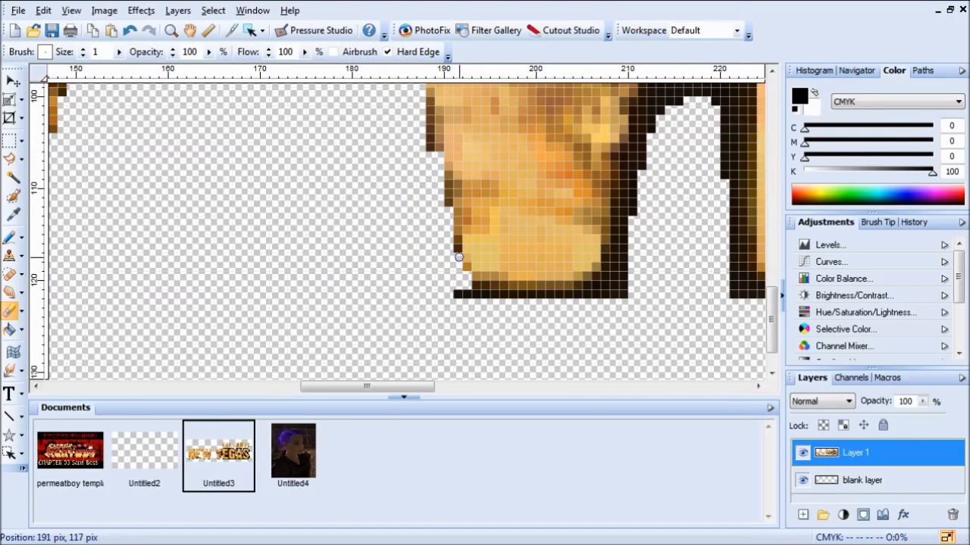
{"action": "left_click", "coordinate": [43, 11]}
{"action": "left_click", "coordinate": [59, 26]}
Step: Erase the dark background beneath the V's foot and along the lowest part of its right edge
{"action": "left_click_drag", "start_coordinate": [368, 386], "coordinate": [406, 387]}
{"action": "mouse_move", "coordinate": [414, 265]}
{"action": "left_mouse_down"}
{"action": "mouse_move", "coordinate": [414, 211]}
{"action": "mouse_move", "coordinate": [423, 257]}
{"action": "left_mouse_up"}
{"action": "scroll", "coordinate": [422, 201], "scroll_direction": "up", "scroll_amount": 1}
{"action": "left_click_drag", "start_coordinate": [423, 273], "coordinate": [422, 239]}
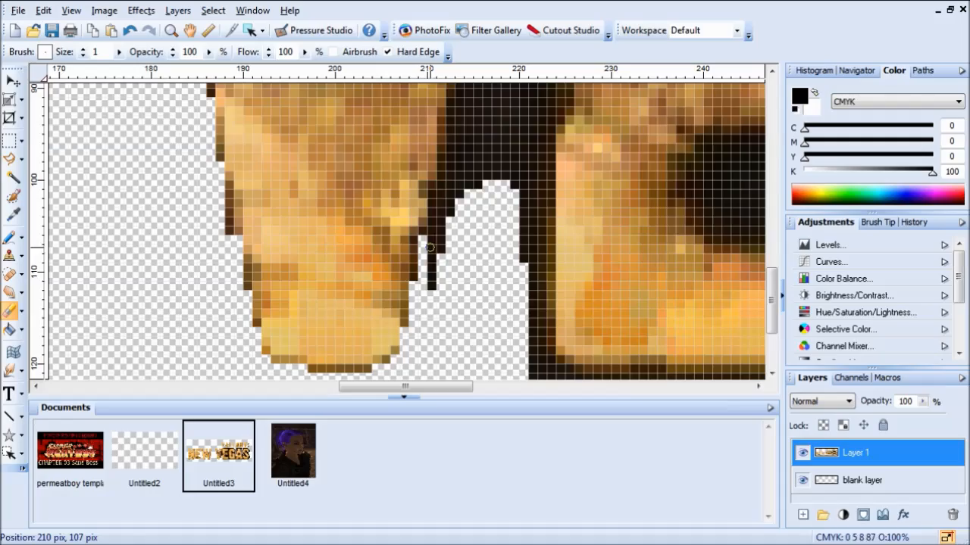
Step: Erase a dark strip along the rest of the V's right edge up to its upper corner
{"action": "scroll", "coordinate": [458, 300], "scroll_direction": "up", "scroll_amount": 2}
{"action": "scroll", "coordinate": [499, 241], "scroll_direction": "up", "scroll_amount": 2}
{"action": "scroll", "coordinate": [477, 227], "scroll_direction": "down", "scroll_amount": 2}
{"action": "mouse_move", "coordinate": [478, 219]}
{"action": "left_mouse_down"}
{"action": "mouse_move", "coordinate": [468, 195]}
{"action": "mouse_move", "coordinate": [477, 158]}
{"action": "left_mouse_up"}
{"action": "scroll", "coordinate": [477, 227], "scroll_direction": "up", "scroll_amount": 2}
{"action": "left_click_drag", "start_coordinate": [477, 322], "coordinate": [478, 290]}
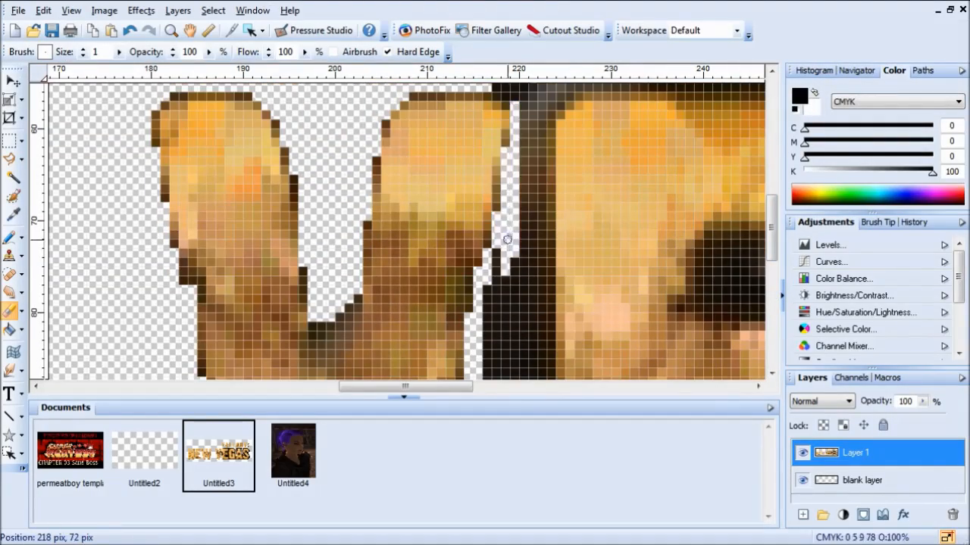
{"action": "scroll", "coordinate": [508, 258], "scroll_direction": "up", "scroll_amount": 2}
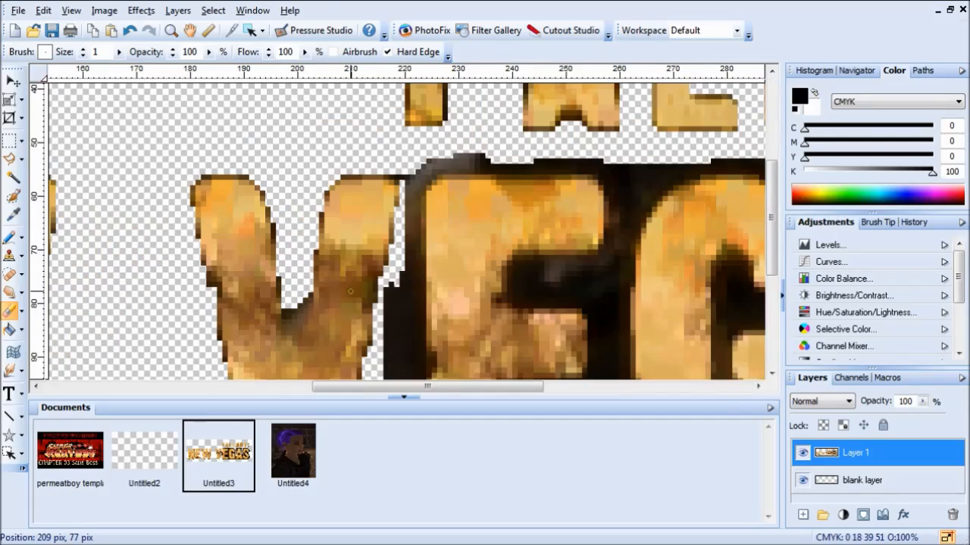
{"action": "scroll", "coordinate": [390, 189], "scroll_direction": "down", "scroll_amount": 2}
Step: Erase the remaining dark background between the V and the E of "VEGAS", along the E's left edge
{"action": "left_click_drag", "start_coordinate": [775, 250], "coordinate": [775, 197]}
{"action": "scroll", "coordinate": [411, 221], "scroll_direction": "up", "scroll_amount": 2}
{"action": "mouse_move", "coordinate": [460, 285]}
{"action": "left_mouse_down"}
{"action": "mouse_move", "coordinate": [454, 216]}
{"action": "mouse_move", "coordinate": [432, 329]}
{"action": "left_mouse_up"}
{"action": "scroll", "coordinate": [433, 329], "scroll_direction": "down", "scroll_amount": 3}
{"action": "left_click_drag", "start_coordinate": [455, 145], "coordinate": [460, 368]}
{"action": "scroll", "coordinate": [461, 367], "scroll_direction": "down", "scroll_amount": 3}
{"action": "mouse_move", "coordinate": [461, 166]}
{"action": "left_mouse_down"}
{"action": "mouse_move", "coordinate": [469, 268]}
{"action": "mouse_move", "coordinate": [447, 338]}
{"action": "left_mouse_up"}
Step: Erase the dark background around the bottom arm of the E in "VEGAS"
{"action": "scroll", "coordinate": [446, 283], "scroll_direction": "down", "scroll_amount": 3}
{"action": "scroll", "coordinate": [515, 309], "scroll_direction": "up", "scroll_amount": 3}
{"action": "mouse_move", "coordinate": [606, 208]}
{"action": "left_mouse_down"}
{"action": "mouse_move", "coordinate": [594, 286]}
{"action": "mouse_move", "coordinate": [599, 371]}
{"action": "left_mouse_up"}
{"action": "scroll", "coordinate": [606, 258], "scroll_direction": "down", "scroll_amount": 3}
{"action": "scroll", "coordinate": [670, 312], "scroll_direction": "right", "scroll_amount": 3}
{"action": "mouse_move", "coordinate": [328, 299]}
{"action": "left_mouse_down"}
{"action": "mouse_move", "coordinate": [262, 297]}
{"action": "mouse_move", "coordinate": [640, 300]}
{"action": "mouse_move", "coordinate": [647, 112]}
{"action": "mouse_move", "coordinate": [591, 114]}
{"action": "left_mouse_up"}
{"action": "scroll", "coordinate": [598, 144], "scroll_direction": "down", "scroll_amount": 3}
{"action": "scroll", "coordinate": [617, 250], "scroll_direction": "up", "scroll_amount": 3}
Step: Erase the dark background around the E's middle arm and inside its notches in "VEGAS"
{"action": "mouse_move", "coordinate": [629, 315]}
{"action": "left_mouse_down"}
{"action": "mouse_move", "coordinate": [417, 278]}
{"action": "mouse_move", "coordinate": [658, 233]}
{"action": "mouse_move", "coordinate": [528, 224]}
{"action": "mouse_move", "coordinate": [577, 206]}
{"action": "left_mouse_up"}
{"action": "left_click_drag", "start_coordinate": [394, 239], "coordinate": [655, 215]}
{"action": "scroll", "coordinate": [644, 205], "scroll_direction": "down", "scroll_amount": 3}
{"action": "scroll", "coordinate": [598, 144], "scroll_direction": "up", "scroll_amount": 3}
{"action": "mouse_move", "coordinate": [543, 297]}
{"action": "left_mouse_down"}
{"action": "mouse_move", "coordinate": [532, 263]}
{"action": "mouse_move", "coordinate": [390, 110]}
{"action": "mouse_move", "coordinate": [521, 166]}
{"action": "mouse_move", "coordinate": [525, 209]}
{"action": "left_mouse_up"}
{"action": "scroll", "coordinate": [377, 341], "scroll_direction": "up", "scroll_amount": 3}
{"action": "mouse_move", "coordinate": [348, 268]}
{"action": "left_mouse_down"}
{"action": "mouse_move", "coordinate": [371, 333]}
{"action": "mouse_move", "coordinate": [444, 287]}
{"action": "left_mouse_up"}
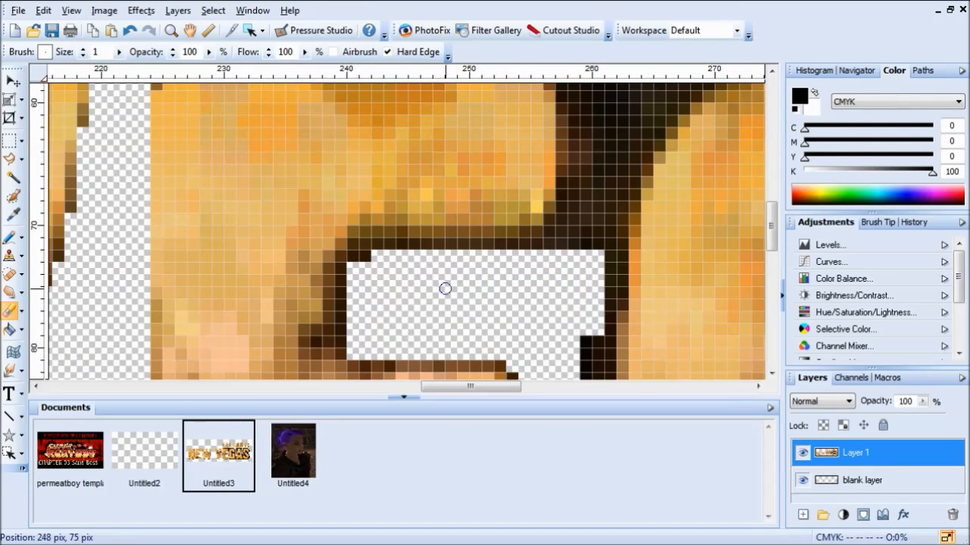
Step: Erase the dark background between the end of the E's top arm and the G in "VEGAS"
{"action": "scroll", "coordinate": [560, 292], "scroll_direction": "up", "scroll_amount": 2}
{"action": "left_click_drag", "start_coordinate": [578, 156], "coordinate": [585, 302]}
{"action": "scroll", "coordinate": [578, 228], "scroll_direction": "down", "scroll_amount": 3}
{"action": "scroll", "coordinate": [476, 213], "scroll_direction": "up", "scroll_amount": 3}
{"action": "left_click_drag", "start_coordinate": [433, 251], "coordinate": [485, 242]}
Step: Erase the dark background above the E's top arm and around the G's upper left curve in "VEGAS"
{"action": "left_click_drag", "start_coordinate": [490, 387], "coordinate": [466, 386]}
{"action": "mouse_move", "coordinate": [569, 214]}
{"action": "left_mouse_down"}
{"action": "mouse_move", "coordinate": [166, 225]}
{"action": "mouse_move", "coordinate": [187, 252]}
{"action": "left_mouse_up"}
{"action": "scroll", "coordinate": [238, 224], "scroll_direction": "down", "scroll_amount": 2}
{"action": "scroll", "coordinate": [530, 182], "scroll_direction": "up", "scroll_amount": 2}
{"action": "mouse_move", "coordinate": [563, 244]}
{"action": "left_mouse_down"}
{"action": "mouse_move", "coordinate": [557, 284]}
{"action": "mouse_move", "coordinate": [353, 319]}
{"action": "left_mouse_up"}
{"action": "scroll", "coordinate": [352, 319], "scroll_direction": "down", "scroll_amount": 4}
{"action": "left_click_drag", "start_coordinate": [333, 214], "coordinate": [422, 223]}
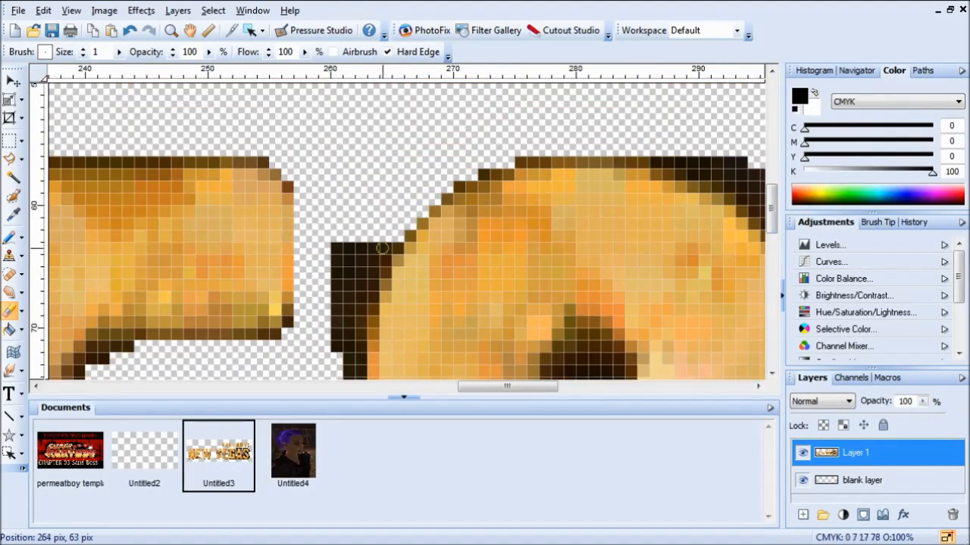
Step: Erase the dark background along the G's left edge down to its lower curve
{"action": "left_click_drag", "start_coordinate": [347, 284], "coordinate": [336, 285]}
{"action": "scroll", "coordinate": [303, 243], "scroll_direction": "down", "scroll_amount": 2}
{"action": "left_click_drag", "start_coordinate": [336, 157], "coordinate": [336, 307]}
{"action": "scroll", "coordinate": [336, 307], "scroll_direction": "down", "scroll_amount": 3}
{"action": "mouse_move", "coordinate": [337, 137]}
{"action": "left_mouse_down"}
{"action": "mouse_move", "coordinate": [324, 179]}
{"action": "mouse_move", "coordinate": [324, 272]}
{"action": "left_mouse_up"}
{"action": "scroll", "coordinate": [334, 250], "scroll_direction": "down", "scroll_amount": 2}
{"action": "left_click_drag", "start_coordinate": [361, 140], "coordinate": [364, 255]}
{"action": "scroll", "coordinate": [370, 277], "scroll_direction": "down", "scroll_amount": 4}
Step: Erase the dark background beneath the G and around its lower right side in "VEGAS"
{"action": "mouse_move", "coordinate": [407, 224]}
{"action": "left_mouse_down"}
{"action": "mouse_move", "coordinate": [490, 279]}
{"action": "mouse_move", "coordinate": [688, 285]}
{"action": "mouse_move", "coordinate": [589, 266]}
{"action": "left_mouse_up"}
{"action": "scroll", "coordinate": [621, 283], "scroll_direction": "right", "scroll_amount": 1}
{"action": "scroll", "coordinate": [448, 327], "scroll_direction": "down", "scroll_amount": 3}
{"action": "scroll", "coordinate": [521, 192], "scroll_direction": "up", "scroll_amount": 2}
{"action": "scroll", "coordinate": [576, 333], "scroll_direction": "down", "scroll_amount": 2}
{"action": "scroll", "coordinate": [536, 327], "scroll_direction": "down", "scroll_amount": 2}
{"action": "scroll", "coordinate": [537, 326], "scroll_direction": "up", "scroll_amount": 3}
{"action": "scroll", "coordinate": [606, 212], "scroll_direction": "down", "scroll_amount": 1}
{"action": "mouse_move", "coordinate": [604, 212]}
{"action": "left_mouse_down"}
{"action": "mouse_move", "coordinate": [599, 124]}
{"action": "mouse_move", "coordinate": [615, 206]}
{"action": "left_mouse_up"}
{"action": "scroll", "coordinate": [565, 150], "scroll_direction": "up", "scroll_amount": 2}
{"action": "scroll", "coordinate": [595, 226], "scroll_direction": "down", "scroll_amount": 2}
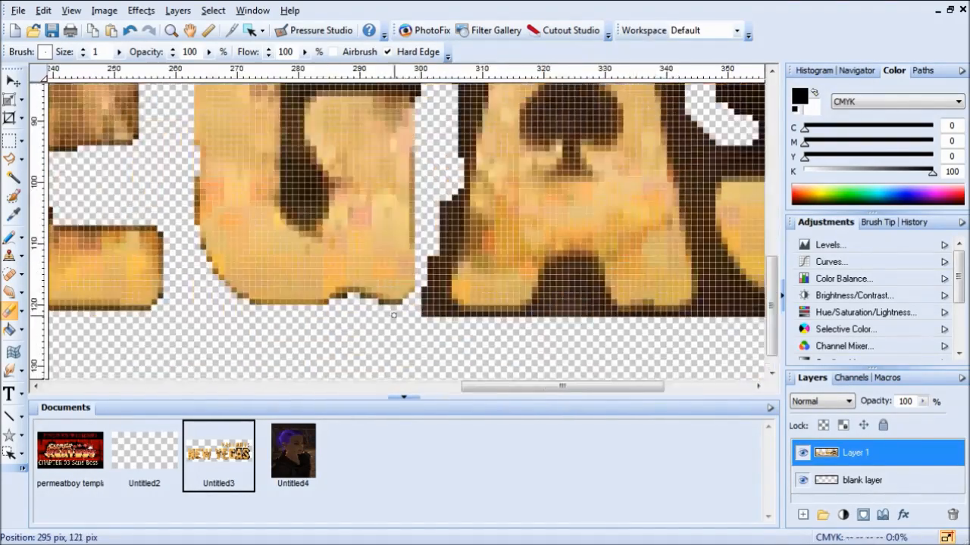
Step: Erase the dark background beside the G's upper right end, down to the mouth of its opening
{"action": "scroll", "coordinate": [413, 185], "scroll_direction": "up", "scroll_amount": 3}
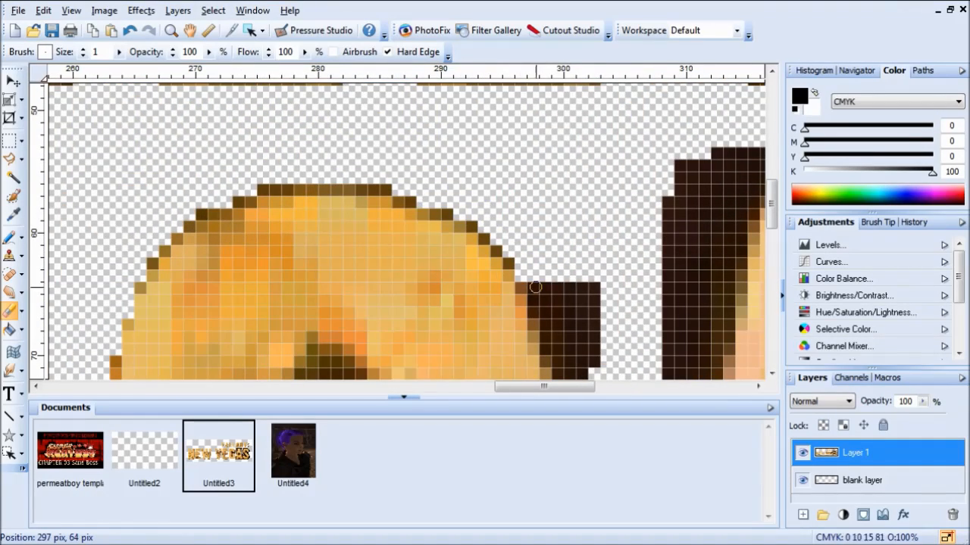
{"action": "scroll", "coordinate": [539, 100], "scroll_direction": "down", "scroll_amount": 3}
{"action": "left_click_drag", "start_coordinate": [556, 184], "coordinate": [574, 216]}
{"action": "scroll", "coordinate": [571, 242], "scroll_direction": "down", "scroll_amount": 1}
{"action": "left_click_drag", "start_coordinate": [569, 250], "coordinate": [520, 172]}
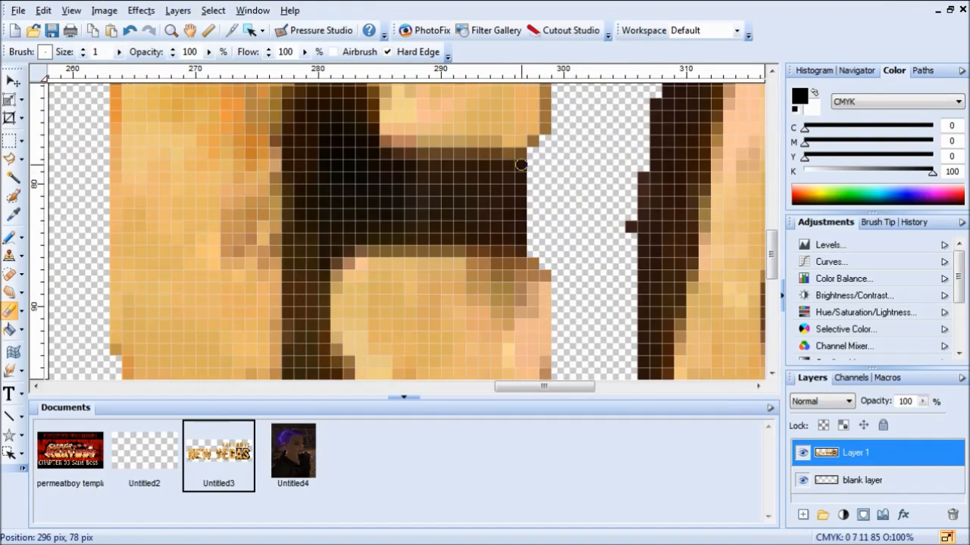
Step: Erase the dark background inside the G's opening in "VEGAS", above and beside its inner bar
{"action": "scroll", "coordinate": [371, 129], "scroll_direction": "up", "scroll_amount": 1}
{"action": "left_click_drag", "start_coordinate": [360, 258], "coordinate": [328, 190]}
{"action": "left_click_drag", "start_coordinate": [311, 233], "coordinate": [349, 276]}
{"action": "left_click_drag", "start_coordinate": [769, 229], "coordinate": [769, 235]}
{"action": "mouse_move", "coordinate": [288, 158]}
{"action": "left_mouse_down"}
{"action": "mouse_move", "coordinate": [518, 259]}
{"action": "mouse_move", "coordinate": [434, 282]}
{"action": "mouse_move", "coordinate": [290, 297]}
{"action": "left_mouse_up"}
{"action": "scroll", "coordinate": [311, 276], "scroll_direction": "down", "scroll_amount": 2}
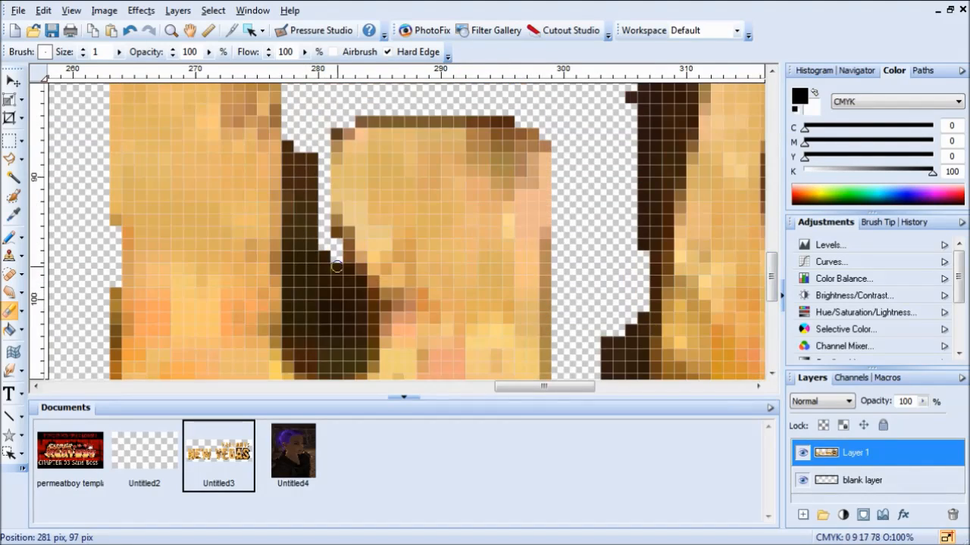
{"action": "left_click_drag", "start_coordinate": [289, 340], "coordinate": [312, 279]}
Step: Erase the black background strip above the top of the A in "VEGAS"
{"action": "scroll", "coordinate": [333, 301], "scroll_direction": "down", "scroll_amount": 2}
{"action": "scroll", "coordinate": [410, 170], "scroll_direction": "up", "scroll_amount": 2}
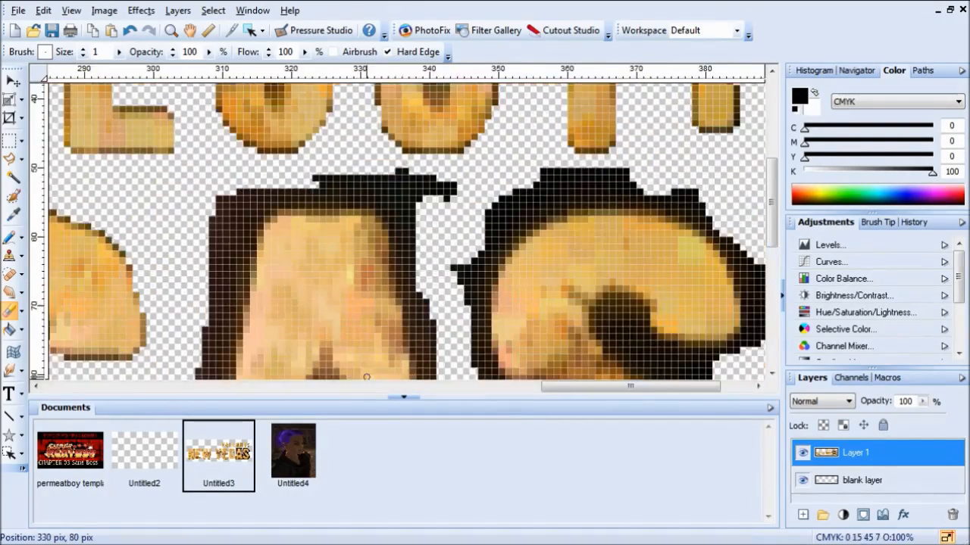
{"action": "left_click_drag", "start_coordinate": [595, 219], "coordinate": [497, 224]}
{"action": "left_click_drag", "start_coordinate": [569, 386], "coordinate": [597, 386]}
{"action": "left_click_drag", "start_coordinate": [480, 212], "coordinate": [658, 211]}
Step: Save the title document as newvegas logo
{"action": "key", "text": "ctrl+s"}
{"action": "double_click", "coordinate": [405, 341]}
{"action": "type", "text": "newvegas"}
{"action": "key", "text": "Return"}
Step: Erase the dark background around the A's top corners and along its upper sides in "VEGAS"
{"action": "left_click_drag", "start_coordinate": [479, 162], "coordinate": [644, 162]}
{"action": "left_click_drag", "start_coordinate": [702, 175], "coordinate": [590, 208]}
{"action": "left_click_drag", "start_coordinate": [617, 303], "coordinate": [651, 322]}
{"action": "left_click_drag", "start_coordinate": [772, 186], "coordinate": [771, 185]}
{"action": "mouse_move", "coordinate": [385, 249]}
{"action": "left_mouse_down"}
{"action": "mouse_move", "coordinate": [361, 284]}
{"action": "mouse_move", "coordinate": [367, 309]}
{"action": "left_mouse_up"}
Step: Erase the dark background along both sides of the A at the height of its spade
{"action": "left_click_drag", "start_coordinate": [771, 197], "coordinate": [770, 227]}
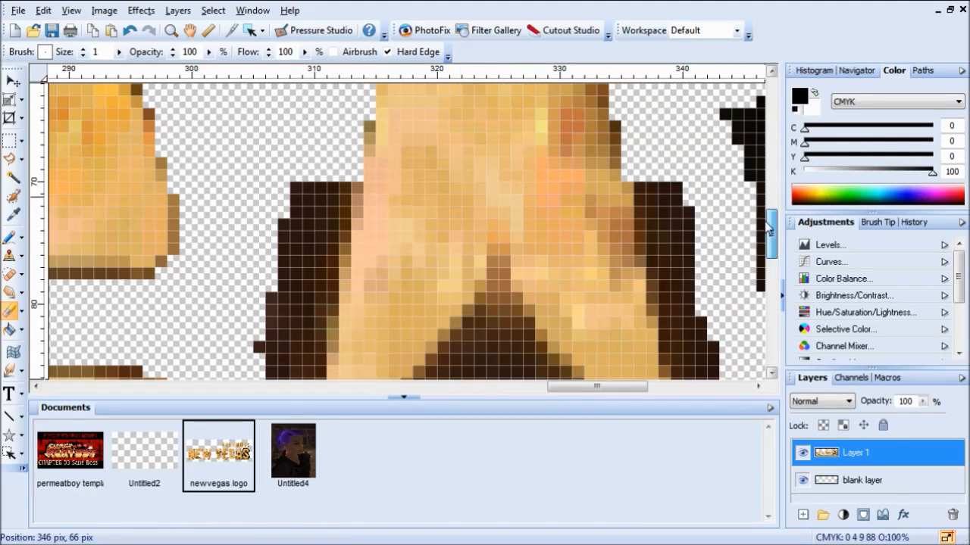
{"action": "left_click_drag", "start_coordinate": [640, 237], "coordinate": [655, 172]}
{"action": "mouse_move", "coordinate": [333, 248]}
{"action": "left_mouse_down"}
{"action": "mouse_move", "coordinate": [332, 297]}
{"action": "mouse_move", "coordinate": [272, 321]}
{"action": "left_mouse_up"}
{"action": "scroll", "coordinate": [356, 326], "scroll_direction": "down", "scroll_amount": 2}
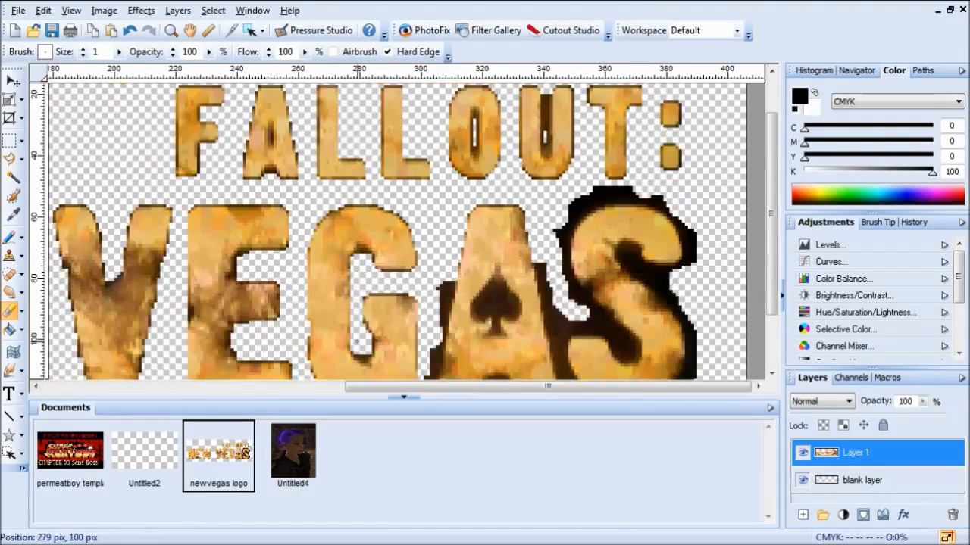
{"action": "scroll", "coordinate": [557, 345], "scroll_direction": "up", "scroll_amount": 2}
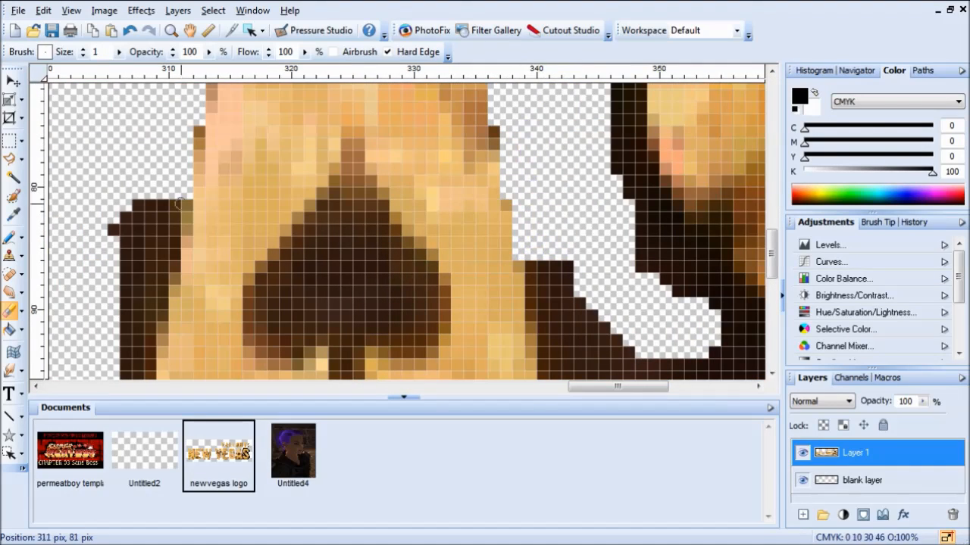
{"action": "left_click_drag", "start_coordinate": [778, 261], "coordinate": [777, 280]}
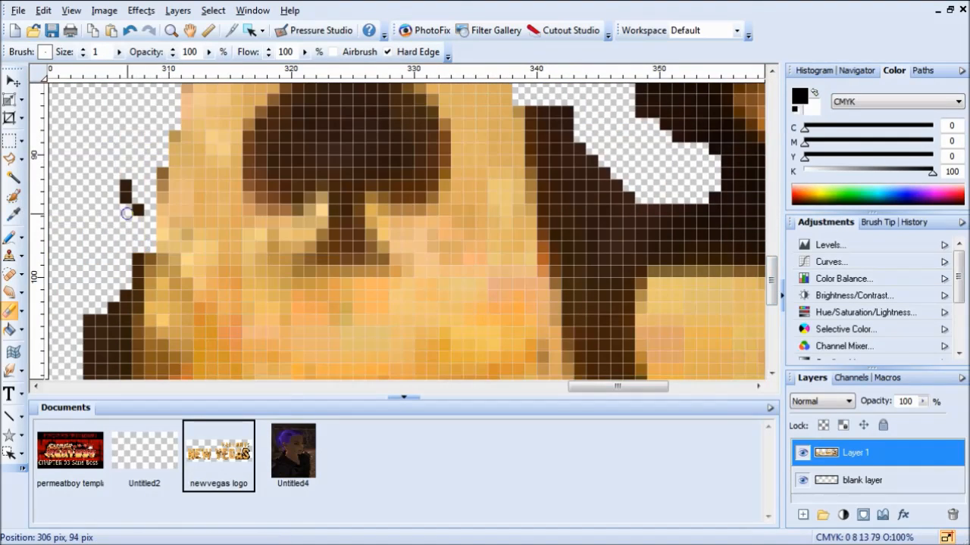
{"action": "scroll", "coordinate": [124, 295], "scroll_direction": "down", "scroll_amount": 2}
{"action": "scroll", "coordinate": [625, 297], "scroll_direction": "up", "scroll_amount": 2}
Step: Erase the dark background between the A's lower right side and the S in "VEGAS"
{"action": "mouse_move", "coordinate": [392, 161]}
{"action": "left_mouse_down"}
{"action": "mouse_move", "coordinate": [439, 197]}
{"action": "mouse_move", "coordinate": [419, 315]}
{"action": "left_mouse_up"}
{"action": "left_click_drag", "start_coordinate": [771, 271], "coordinate": [772, 303]}
{"action": "left_click_drag", "start_coordinate": [429, 161], "coordinate": [464, 356]}
{"action": "left_click_drag", "start_coordinate": [772, 305], "coordinate": [772, 325]}
{"action": "left_click_drag", "start_coordinate": [462, 257], "coordinate": [416, 293]}
Step: Erase the dark background along the A's lower left side and around its left foot
{"action": "left_click_drag", "start_coordinate": [638, 387], "coordinate": [576, 387]}
{"action": "mouse_move", "coordinate": [368, 95]}
{"action": "left_mouse_down"}
{"action": "mouse_move", "coordinate": [365, 206]}
{"action": "mouse_move", "coordinate": [396, 295]}
{"action": "mouse_move", "coordinate": [424, 290]}
{"action": "left_mouse_up"}
{"action": "left_click_drag", "start_coordinate": [772, 323], "coordinate": [772, 307]}
{"action": "left_click_drag", "start_coordinate": [404, 153], "coordinate": [403, 277]}
{"action": "scroll", "coordinate": [403, 280], "scroll_direction": "down", "scroll_amount": 2}
{"action": "scroll", "coordinate": [542, 313], "scroll_direction": "up", "scroll_amount": 2}
Step: Erase the dark arch between the A's feet and the leftover background around its right foot
{"action": "left_click_drag", "start_coordinate": [413, 340], "coordinate": [425, 329]}
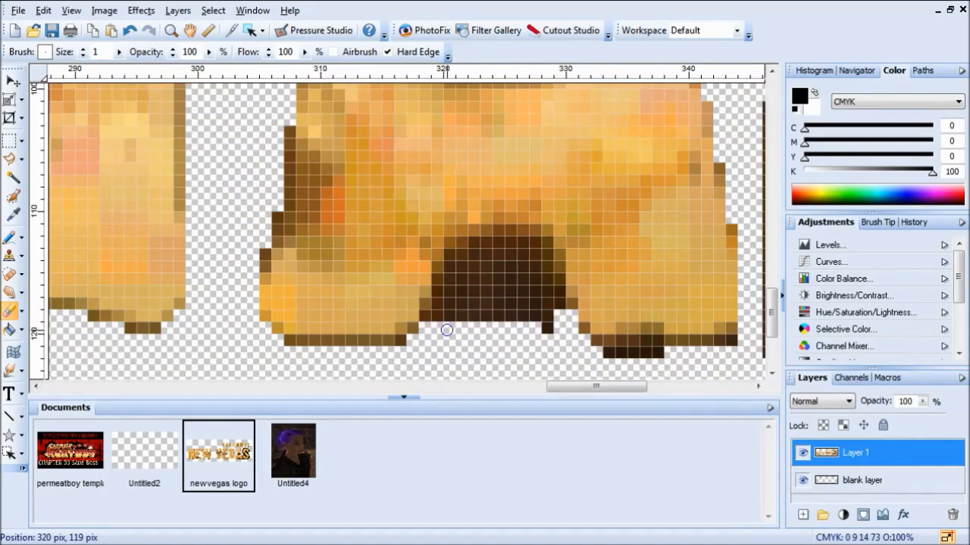
{"action": "scroll", "coordinate": [529, 349], "scroll_direction": "down", "scroll_amount": 3}
{"action": "scroll", "coordinate": [606, 197], "scroll_direction": "up", "scroll_amount": 3}
{"action": "left_click_drag", "start_coordinate": [606, 152], "coordinate": [659, 212]}
{"action": "left_click_drag", "start_coordinate": [772, 215], "coordinate": [771, 206]}
{"action": "left_click_drag", "start_coordinate": [602, 199], "coordinate": [420, 93]}
Step: Erase the dark background beneath the S and along its lower left curve in "VEGAS"
{"action": "scroll", "coordinate": [424, 152], "scroll_direction": "down", "scroll_amount": 3}
{"action": "scroll", "coordinate": [530, 318], "scroll_direction": "up", "scroll_amount": 3}
{"action": "left_click_drag", "start_coordinate": [610, 389], "coordinate": [645, 390]}
{"action": "mouse_move", "coordinate": [415, 309]}
{"action": "left_mouse_down"}
{"action": "mouse_move", "coordinate": [251, 308]}
{"action": "mouse_move", "coordinate": [345, 309]}
{"action": "left_mouse_up"}
{"action": "left_click_drag", "start_coordinate": [572, 309], "coordinate": [705, 296]}
{"action": "left_click_drag", "start_coordinate": [379, 295], "coordinate": [288, 278]}
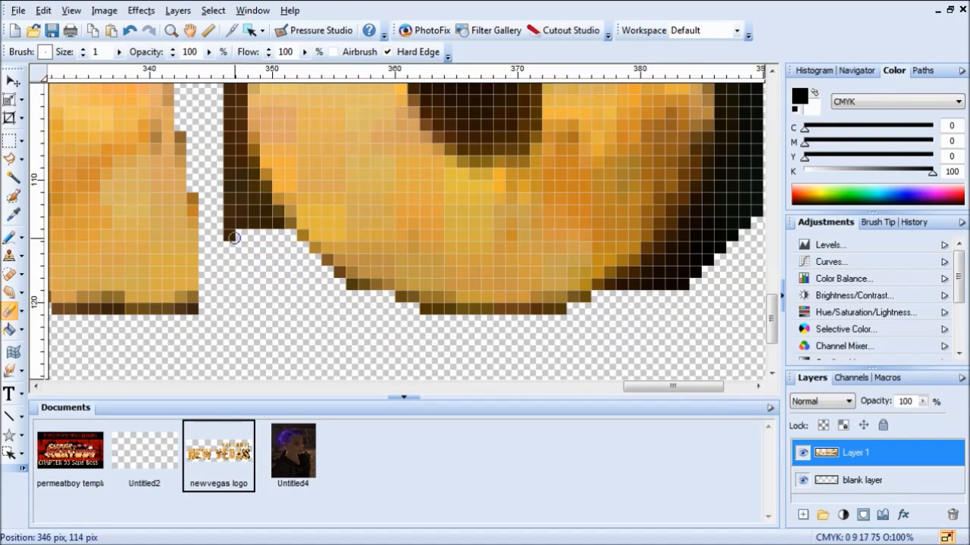
{"action": "left_click_drag", "start_coordinate": [247, 162], "coordinate": [235, 89]}
Step: Erase the dark background along the lower right curve of the S
{"action": "left_click", "coordinate": [773, 324]}
{"action": "left_click_drag", "start_coordinate": [673, 387], "coordinate": [700, 387]}
{"action": "mouse_move", "coordinate": [492, 287]}
{"action": "left_mouse_down"}
{"action": "mouse_move", "coordinate": [438, 274]}
{"action": "mouse_move", "coordinate": [495, 234]}
{"action": "left_mouse_up"}
{"action": "left_click_drag", "start_coordinate": [537, 173], "coordinate": [560, 103]}
{"action": "scroll", "coordinate": [545, 189], "scroll_direction": "up", "scroll_amount": 4}
{"action": "mouse_move", "coordinate": [537, 302]}
{"action": "left_mouse_down"}
{"action": "mouse_move", "coordinate": [512, 146]}
{"action": "mouse_move", "coordinate": [523, 117]}
{"action": "left_mouse_up"}
{"action": "scroll", "coordinate": [515, 190], "scroll_direction": "up", "scroll_amount": 3}
Step: Erase the dark background along the S's right diagonal edge and in the mouth of its upper opening
{"action": "mouse_move", "coordinate": [502, 303]}
{"action": "left_mouse_down"}
{"action": "mouse_move", "coordinate": [475, 237]}
{"action": "mouse_move", "coordinate": [451, 95]}
{"action": "left_mouse_up"}
{"action": "scroll", "coordinate": [424, 159], "scroll_direction": "up", "scroll_amount": 2}
{"action": "mouse_move", "coordinate": [400, 184]}
{"action": "left_mouse_down"}
{"action": "mouse_move", "coordinate": [330, 144]}
{"action": "mouse_move", "coordinate": [452, 154]}
{"action": "left_mouse_up"}
{"action": "mouse_move", "coordinate": [454, 144]}
{"action": "left_mouse_down"}
{"action": "mouse_move", "coordinate": [427, 166]}
{"action": "mouse_move", "coordinate": [495, 205]}
{"action": "mouse_move", "coordinate": [538, 90]}
{"action": "left_mouse_up"}
{"action": "mouse_move", "coordinate": [607, 99]}
{"action": "left_mouse_down"}
{"action": "mouse_move", "coordinate": [600, 205]}
{"action": "mouse_move", "coordinate": [548, 111]}
{"action": "mouse_move", "coordinate": [559, 149]}
{"action": "left_mouse_up"}
{"action": "left_click_drag", "start_coordinate": [771, 273], "coordinate": [771, 252]}
{"action": "mouse_move", "coordinate": [473, 214]}
{"action": "left_mouse_down"}
{"action": "mouse_move", "coordinate": [513, 235]}
{"action": "mouse_move", "coordinate": [534, 263]}
{"action": "left_mouse_up"}
Step: Erase the dark background around the outer edge of the S's upper right end
{"action": "scroll", "coordinate": [711, 285], "scroll_direction": "down", "scroll_amount": 4}
{"action": "scroll", "coordinate": [558, 195], "scroll_direction": "up", "scroll_amount": 3}
{"action": "scroll", "coordinate": [568, 201], "scroll_direction": "down", "scroll_amount": 2}
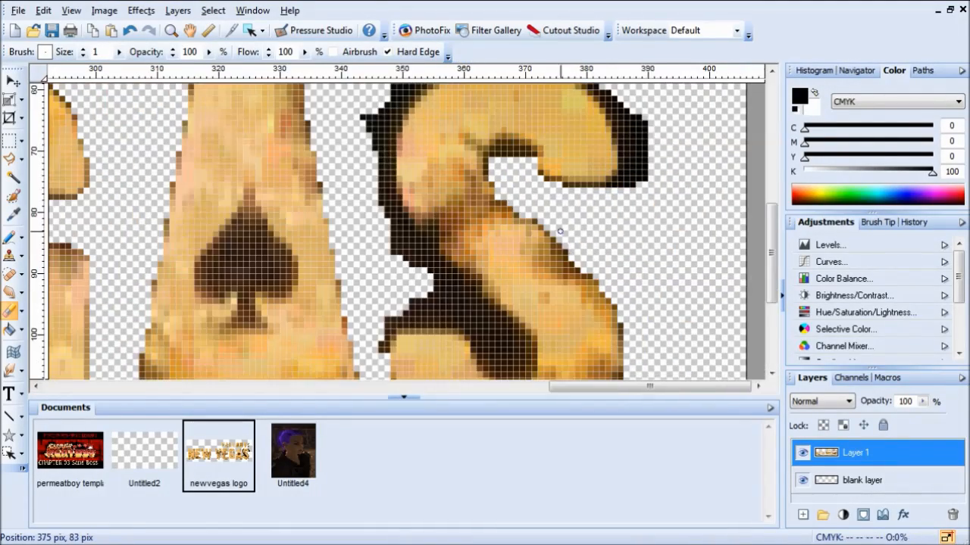
{"action": "scroll", "coordinate": [596, 198], "scroll_direction": "up", "scroll_amount": 2}
{"action": "mouse_move", "coordinate": [646, 185]}
{"action": "left_mouse_down"}
{"action": "mouse_move", "coordinate": [707, 111]}
{"action": "mouse_move", "coordinate": [695, 90]}
{"action": "left_mouse_up"}
Step: Erase the black background above the top curve of the S
{"action": "left_click_drag", "start_coordinate": [771, 262], "coordinate": [771, 204]}
{"action": "left_click_drag", "start_coordinate": [585, 189], "coordinate": [522, 189]}
{"action": "scroll", "coordinate": [637, 269], "scroll_direction": "down", "scroll_amount": 2}
{"action": "scroll", "coordinate": [511, 275], "scroll_direction": "up", "scroll_amount": 2}
Step: Erase the black background along the S's upper left curve down to its middle
{"action": "mouse_move", "coordinate": [581, 172]}
{"action": "left_mouse_down"}
{"action": "mouse_move", "coordinate": [678, 172]}
{"action": "mouse_move", "coordinate": [612, 219]}
{"action": "left_mouse_up"}
{"action": "left_click_drag", "start_coordinate": [592, 294], "coordinate": [532, 300]}
{"action": "left_click_drag", "start_coordinate": [772, 207], "coordinate": [771, 240]}
{"action": "left_click_drag", "start_coordinate": [581, 122], "coordinate": [548, 151]}
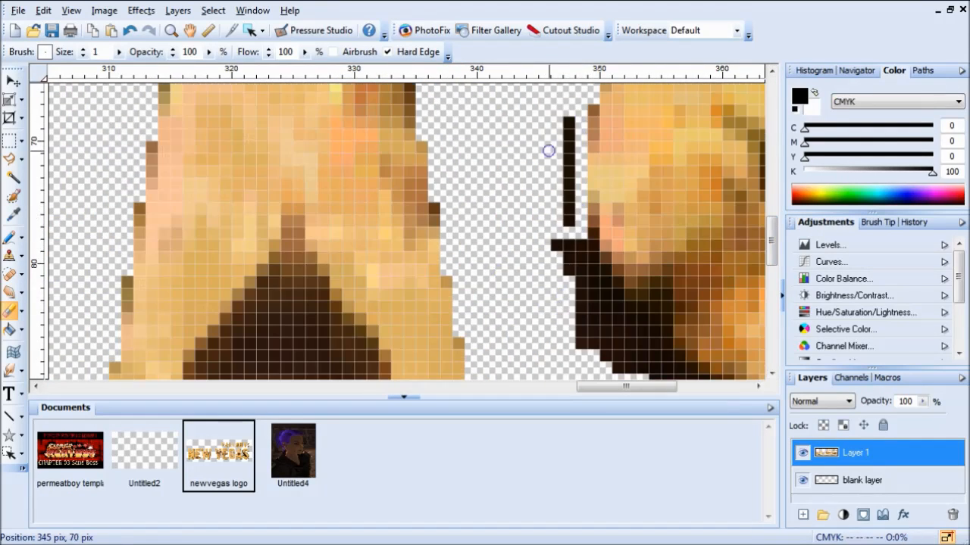
{"action": "left_click_drag", "start_coordinate": [648, 335], "coordinate": [619, 368]}
{"action": "scroll", "coordinate": [617, 303], "scroll_direction": "down", "scroll_amount": 2}
{"action": "scroll", "coordinate": [455, 271], "scroll_direction": "up", "scroll_amount": 2}
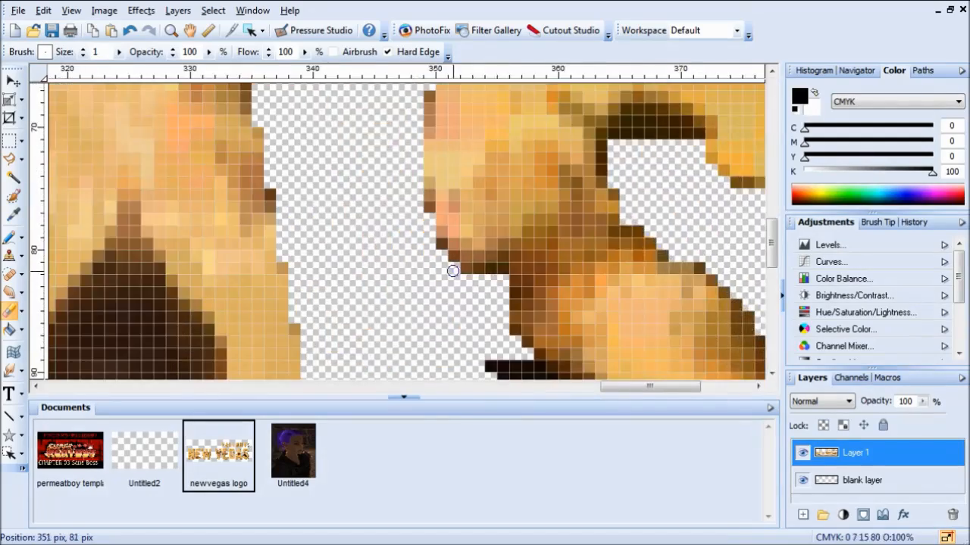
Step: Erase the remaining dark background inside the openings of the S in "VEGAS"
{"action": "scroll", "coordinate": [454, 270], "scroll_direction": "down", "scroll_amount": 2}
{"action": "scroll", "coordinate": [684, 132], "scroll_direction": "up", "scroll_amount": 2}
{"action": "mouse_move", "coordinate": [521, 262]}
{"action": "left_mouse_down"}
{"action": "mouse_move", "coordinate": [691, 127]}
{"action": "mouse_move", "coordinate": [644, 152]}
{"action": "mouse_move", "coordinate": [620, 141]}
{"action": "left_mouse_up"}
{"action": "mouse_move", "coordinate": [493, 218]}
{"action": "left_mouse_down"}
{"action": "mouse_move", "coordinate": [488, 178]}
{"action": "mouse_move", "coordinate": [526, 178]}
{"action": "mouse_move", "coordinate": [500, 288]}
{"action": "mouse_move", "coordinate": [519, 262]}
{"action": "mouse_move", "coordinate": [562, 265]}
{"action": "left_mouse_up"}
{"action": "scroll", "coordinate": [562, 265], "scroll_direction": "down", "scroll_amount": 5}
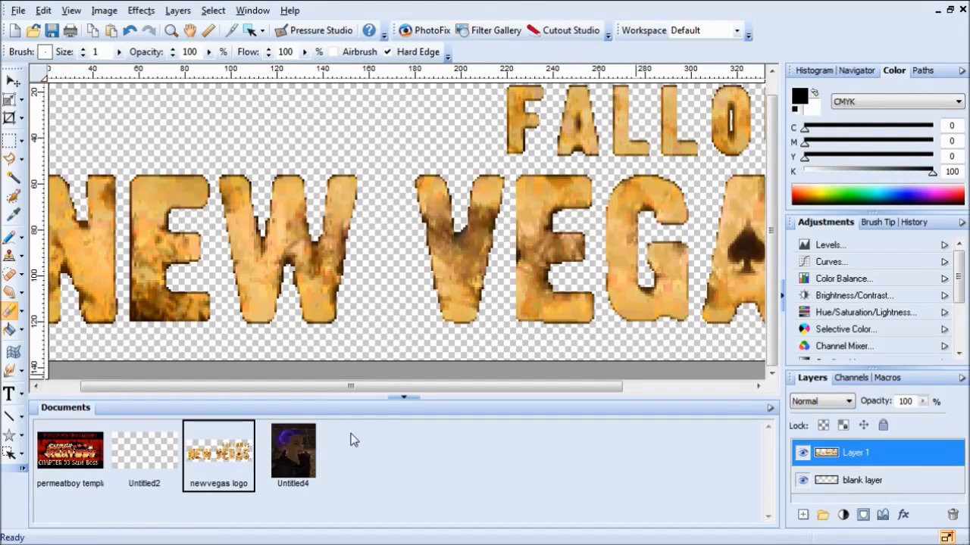
{"action": "scroll", "coordinate": [351, 256], "scroll_direction": "down", "scroll_amount": 2}
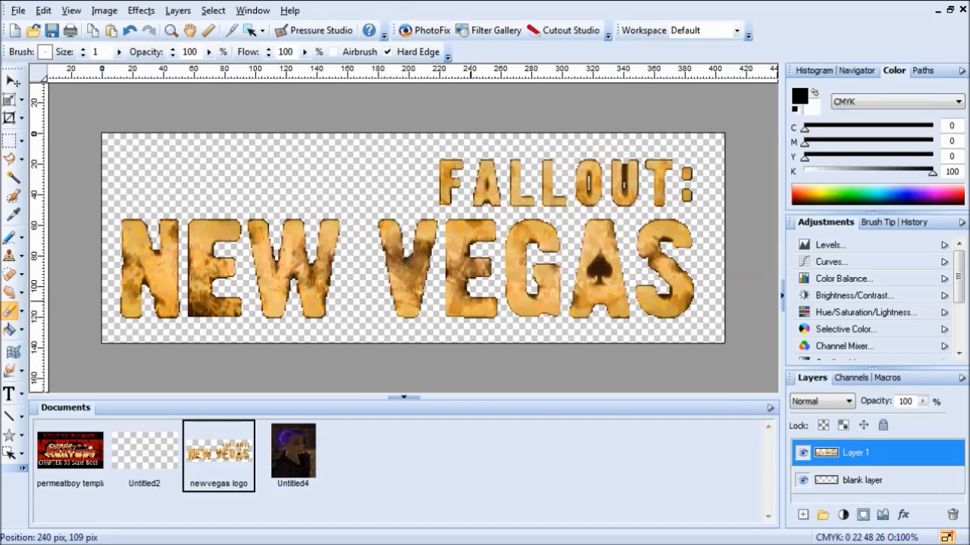
Step: Save the finished newvegas logo document
{"action": "left_click", "coordinate": [126, 483]}
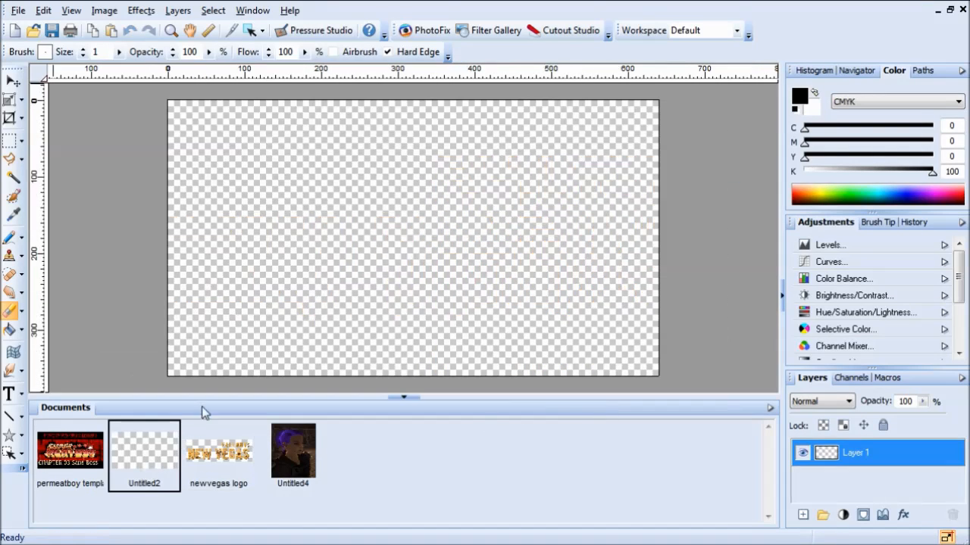
{"action": "left_click", "coordinate": [218, 455]}
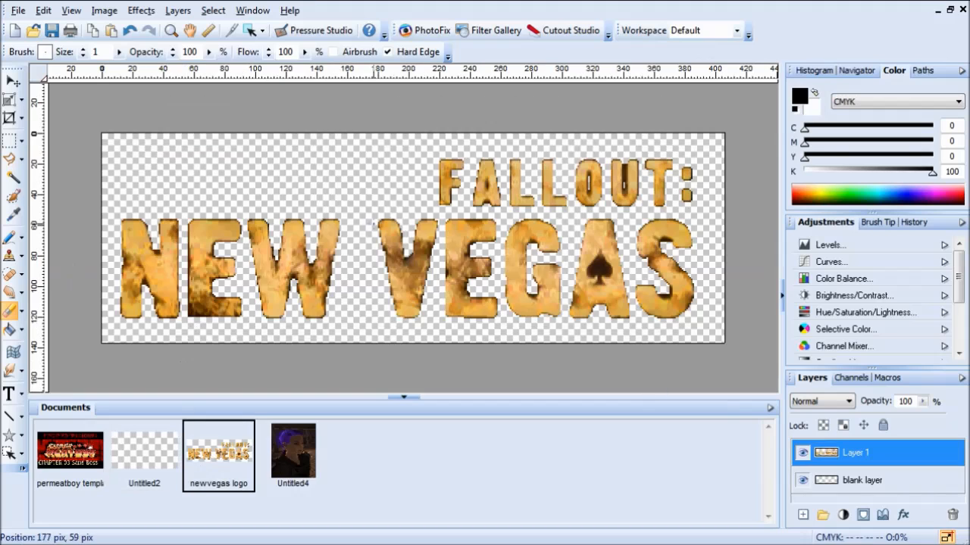
{"action": "left_click", "coordinate": [22, 15]}
{"action": "left_click", "coordinate": [46, 114]}
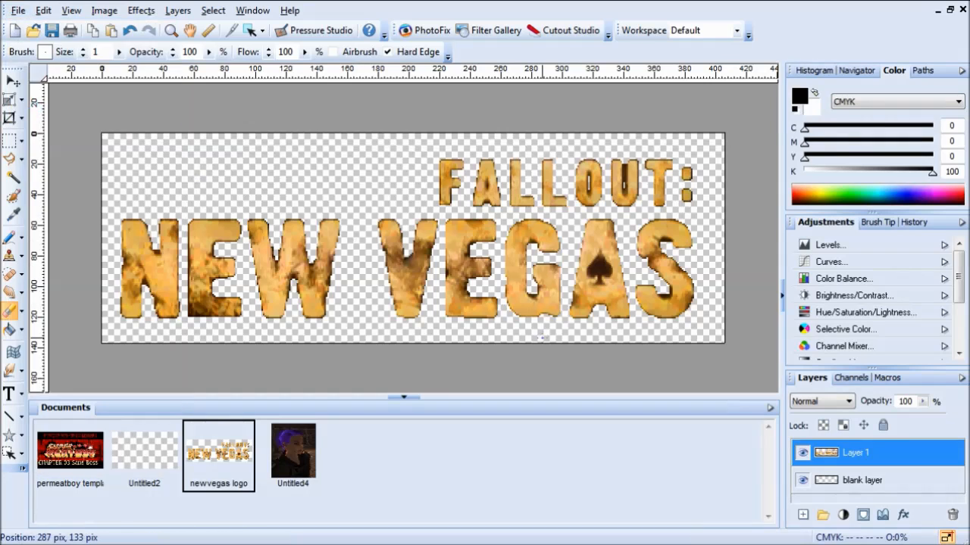
Step: Switch to the character image document
{"action": "left_click", "coordinate": [311, 439]}
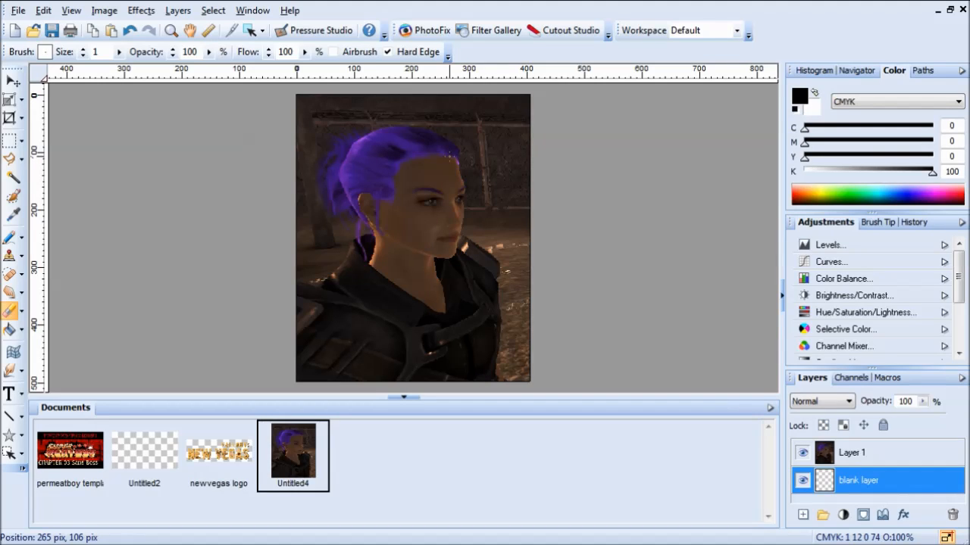
{"action": "left_click", "coordinate": [9, 417]}
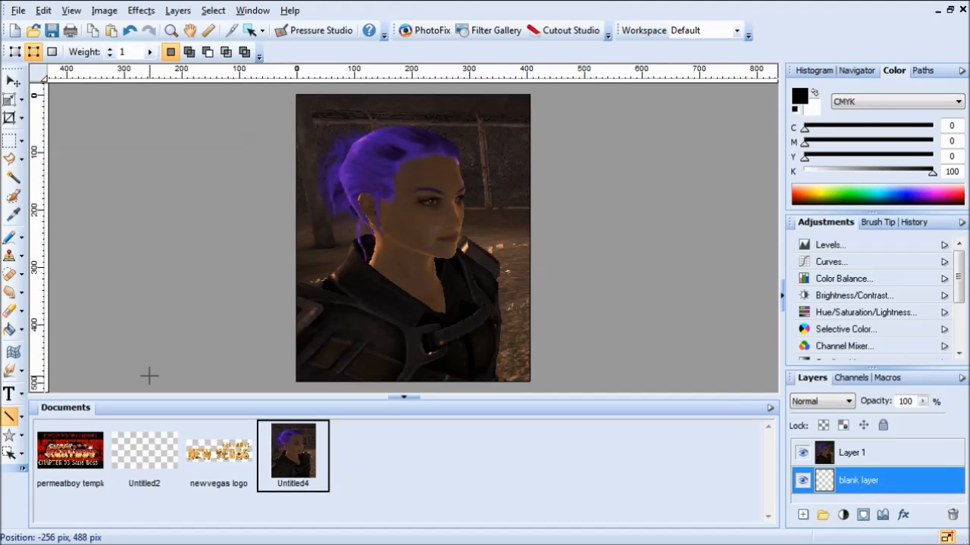
{"action": "scroll", "coordinate": [362, 275], "scroll_direction": "up", "scroll_amount": 2}
{"action": "scroll", "coordinate": [425, 221], "scroll_direction": "down", "scroll_amount": 2}
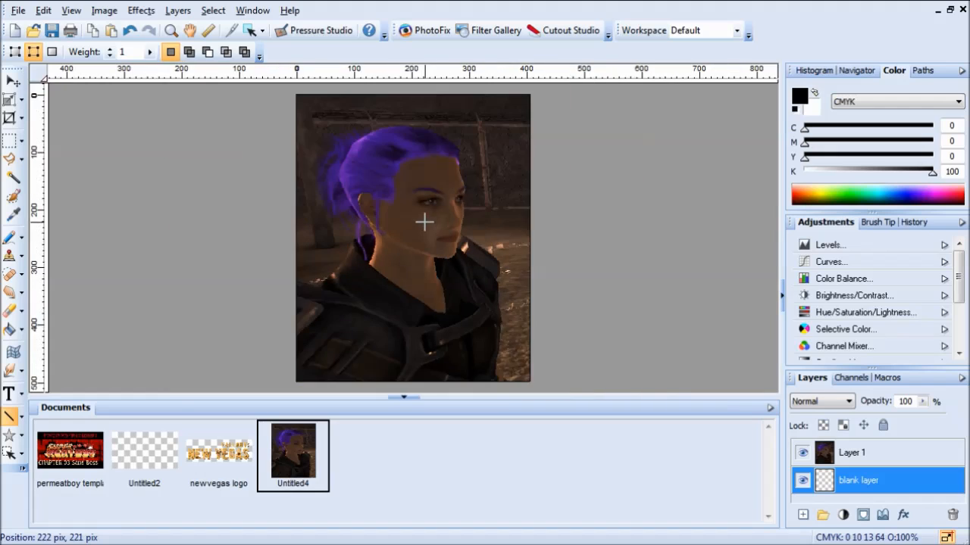
{"action": "scroll", "coordinate": [422, 221], "scroll_direction": "up", "scroll_amount": 2}
{"action": "scroll", "coordinate": [422, 222], "scroll_direction": "down", "scroll_amount": 2}
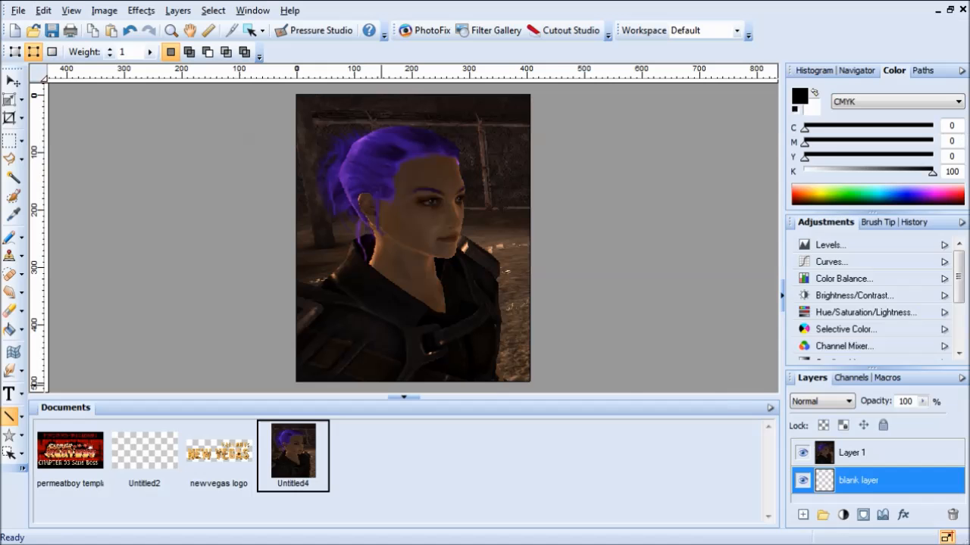
Step: Delete the rectangular background area to the right of the character's head on Layer 1
{"action": "scroll", "coordinate": [522, 177], "scroll_direction": "up", "scroll_amount": 3}
{"action": "left_click", "coordinate": [10, 118]}
{"action": "left_click", "coordinate": [10, 141]}
{"action": "left_click", "coordinate": [852, 453]}
{"action": "left_click_drag", "start_coordinate": [772, 166], "coordinate": [772, 137]}
{"action": "left_click_drag", "start_coordinate": [561, 83], "coordinate": [773, 179]}
{"action": "key", "text": "Delete"}
Step: Delete the rectangular background areas above the character's purple hair
{"action": "left_click_drag", "start_coordinate": [369, 160], "coordinate": [64, 70]}
{"action": "key", "text": "Delete"}
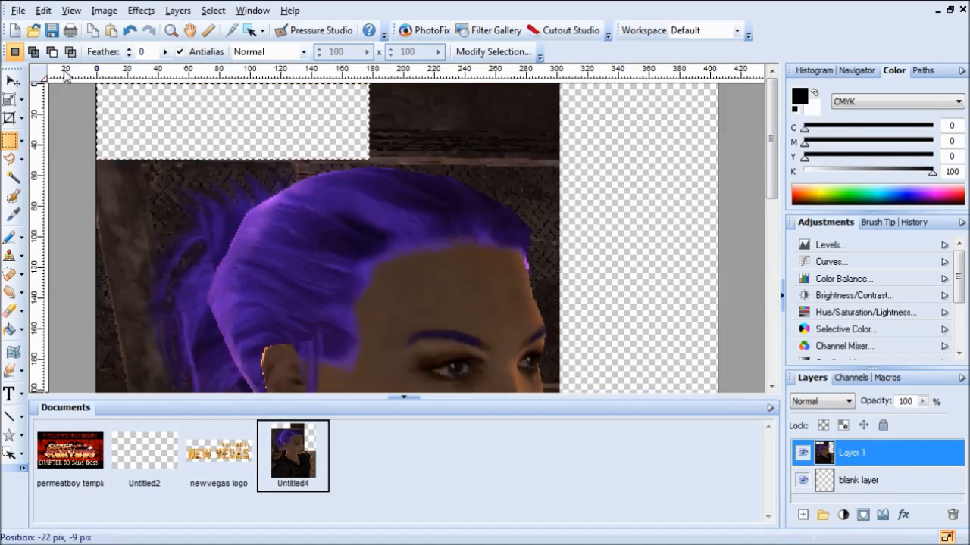
{"action": "left_click_drag", "start_coordinate": [326, 83], "coordinate": [660, 162]}
{"action": "key", "text": "Delete"}
{"action": "key", "text": "Delete"}
Step: Delete the narrow background strips directly in front of the character's forehead and face
{"action": "left_click_drag", "start_coordinate": [560, 199], "coordinate": [537, 299]}
{"action": "key", "text": "Delete"}
{"action": "left_click_drag", "start_coordinate": [773, 182], "coordinate": [773, 256]}
{"action": "left_click_drag", "start_coordinate": [559, 112], "coordinate": [546, 273]}
{"action": "key", "text": "Delete"}
Step: Delete the rectangular background areas beside the character's right-hand shoulder down to the image's lower edge
{"action": "scroll", "coordinate": [608, 203], "scroll_direction": "down", "scroll_amount": 2}
{"action": "scroll", "coordinate": [590, 382], "scroll_direction": "up", "scroll_amount": 1}
{"action": "left_click_drag", "start_coordinate": [644, 197], "coordinate": [612, 425]}
{"action": "scroll", "coordinate": [739, 133], "scroll_direction": "up", "scroll_amount": 1}
{"action": "key", "text": "Delete"}
{"action": "scroll", "coordinate": [577, 174], "scroll_direction": "down", "scroll_amount": 2}
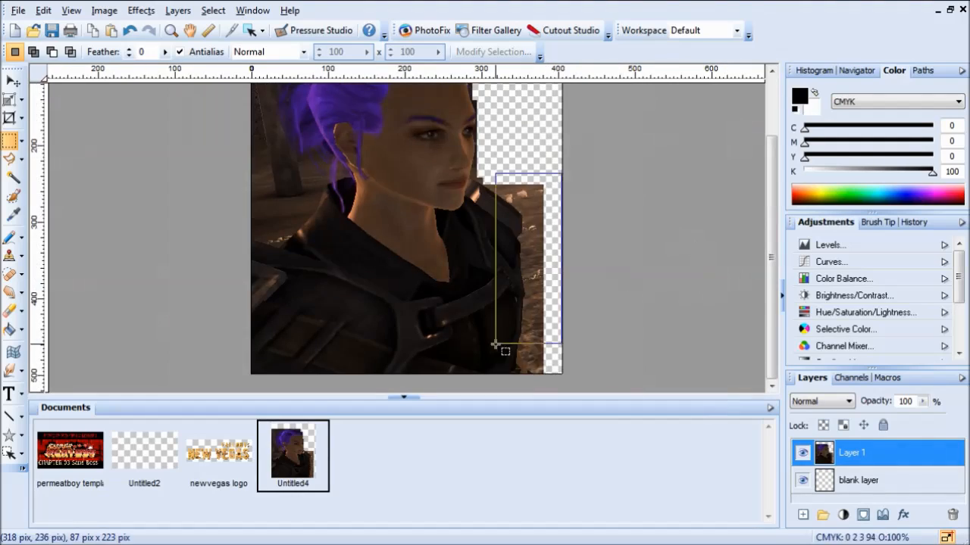
{"action": "left_click_drag", "start_coordinate": [576, 175], "coordinate": [525, 408]}
{"action": "key", "text": "Delete"}
Step: Delete the rectangular background area just above the outer end of the right-hand shoulder
{"action": "scroll", "coordinate": [606, 205], "scroll_direction": "up", "scroll_amount": 2}
{"action": "left_click_drag", "start_coordinate": [659, 198], "coordinate": [587, 290]}
{"action": "key", "text": "Delete"}
Step: Delete the rectangular background area along the image's left edge beside the purple ponytail
{"action": "left_click_drag", "start_coordinate": [772, 216], "coordinate": [762, 114]}
{"action": "left_click_drag", "start_coordinate": [534, 386], "coordinate": [350, 387]}
{"action": "left_click_drag", "start_coordinate": [49, 182], "coordinate": [113, 368]}
{"action": "key", "text": "Delete"}
Step: Delete the rectangular background areas below the ponytail and above the left-hand shoulder
{"action": "left_click_drag", "start_coordinate": [772, 144], "coordinate": [771, 222]}
{"action": "left_click_drag", "start_coordinate": [50, 160], "coordinate": [48, 373]}
{"action": "key", "text": "Delete"}
{"action": "key", "text": "Delete"}
{"action": "left_click_drag", "start_coordinate": [49, 305], "coordinate": [158, 335]}
{"action": "key", "text": "Delete"}
Step: Delete a small rectangle of background at the upper left of the ponytail
{"action": "scroll", "coordinate": [130, 244], "scroll_direction": "down", "scroll_amount": 1}
{"action": "left_click_drag", "start_coordinate": [772, 243], "coordinate": [772, 149]}
{"action": "left_click_drag", "start_coordinate": [131, 172], "coordinate": [168, 208]}
{"action": "key", "text": "Delete"}
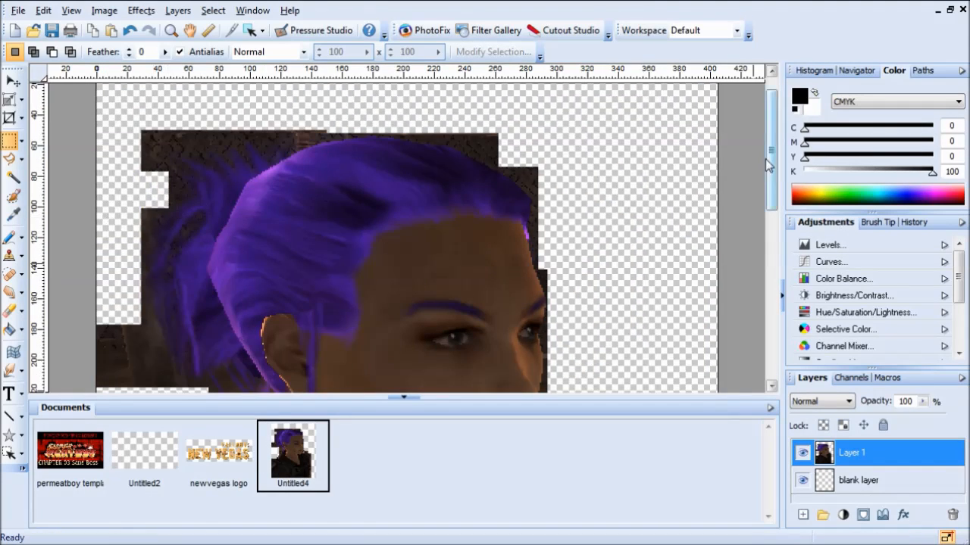
Step: Save the character image under a new file name beginning with newvegascharacter
{"action": "left_click_drag", "start_coordinate": [768, 165], "coordinate": [765, 207]}
{"action": "left_click", "coordinate": [18, 10]}
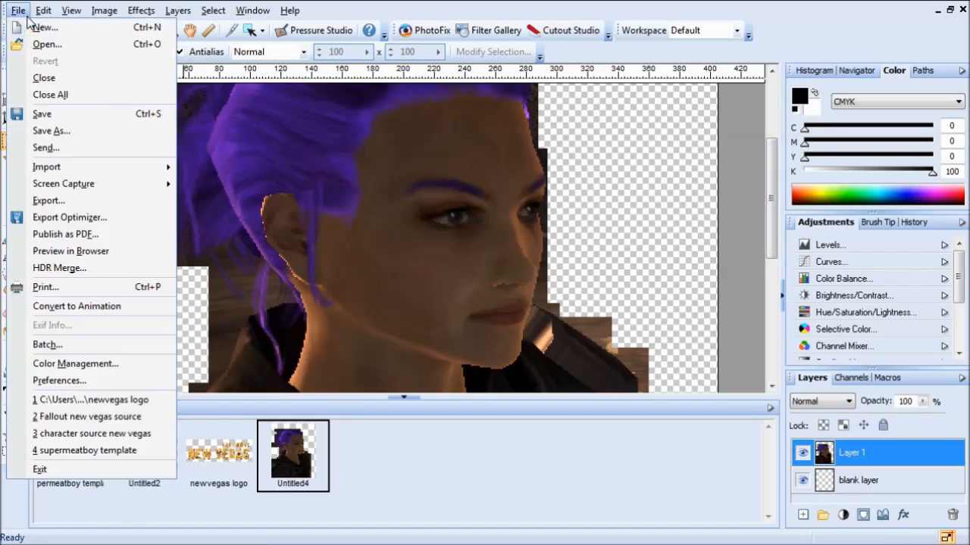
{"action": "left_click", "coordinate": [51, 131]}
{"action": "type", "text": "newvegaschar"}
{"action": "key", "text": "Return"}
Step: Delete the leftover rectangular background block at the lower left of the ponytail
{"action": "left_click_drag", "start_coordinate": [98, 191], "coordinate": [149, 301]}
{"action": "key", "text": "Delete"}
{"action": "left_click_drag", "start_coordinate": [772, 197], "coordinate": [772, 148]}
{"action": "scroll", "coordinate": [483, 189], "scroll_direction": "up", "scroll_amount": 5}
{"action": "left_click_drag", "start_coordinate": [404, 387], "coordinate": [331, 412]}
{"action": "left_click", "coordinate": [9, 416]}
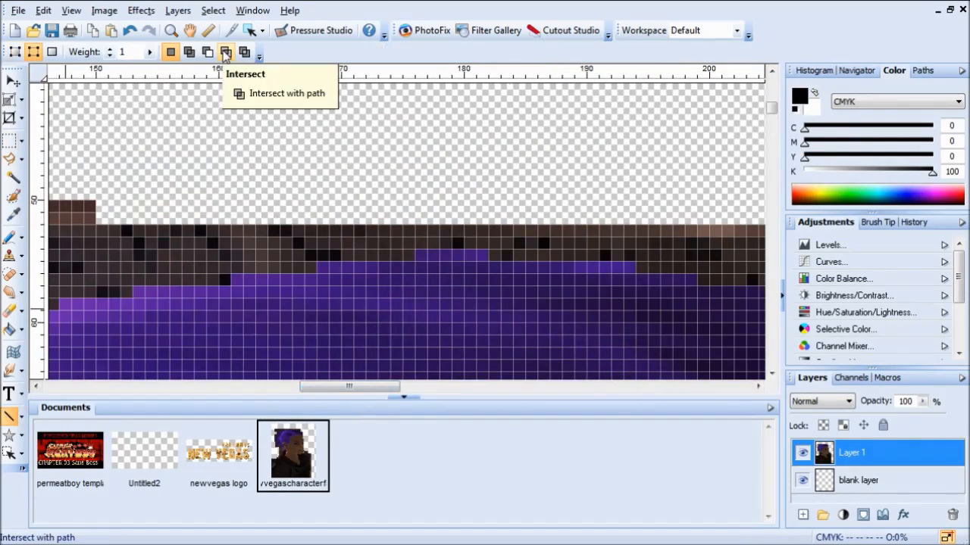
{"action": "left_click_drag", "start_coordinate": [383, 387], "coordinate": [249, 393]}
{"action": "left_click_drag", "start_coordinate": [771, 108], "coordinate": [770, 225]}
{"action": "scroll", "coordinate": [484, 288], "scroll_direction": "down", "scroll_amount": 5}
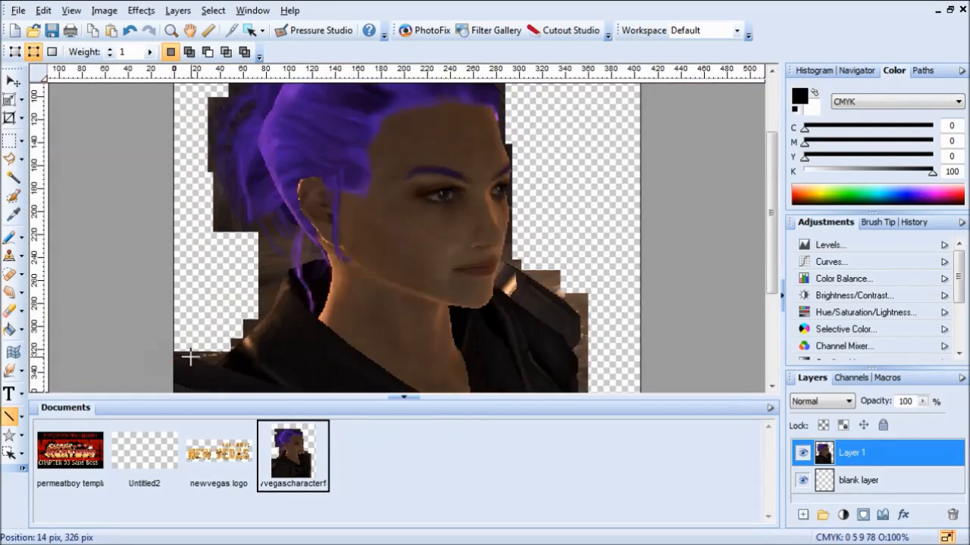
{"action": "scroll", "coordinate": [190, 356], "scroll_direction": "up", "scroll_amount": 6}
{"action": "left_click", "coordinate": [44, 10]}
{"action": "left_click", "coordinate": [53, 29]}
{"action": "mouse_move", "coordinate": [50, 283]}
{"action": "left_mouse_down"}
{"action": "mouse_move", "coordinate": [98, 297]}
{"action": "mouse_move", "coordinate": [72, 296]}
{"action": "mouse_move", "coordinate": [509, 279]}
{"action": "mouse_move", "coordinate": [203, 291]}
{"action": "mouse_move", "coordinate": [276, 304]}
{"action": "mouse_move", "coordinate": [594, 307]}
{"action": "mouse_move", "coordinate": [159, 331]}
{"action": "mouse_move", "coordinate": [539, 344]}
{"action": "mouse_move", "coordinate": [110, 356]}
{"action": "left_mouse_up"}
{"action": "left_click", "coordinate": [43, 11]}
{"action": "left_click", "coordinate": [53, 29]}
{"action": "left_click", "coordinate": [43, 10]}
{"action": "left_click", "coordinate": [53, 29]}
Step: Erase the background strip above the outer left-hand shoulder with a hard-edged 1-pixel eraser, following the jacket's outline
{"action": "left_click", "coordinate": [9, 311]}
{"action": "scroll", "coordinate": [105, 363], "scroll_direction": "down", "scroll_amount": 6}
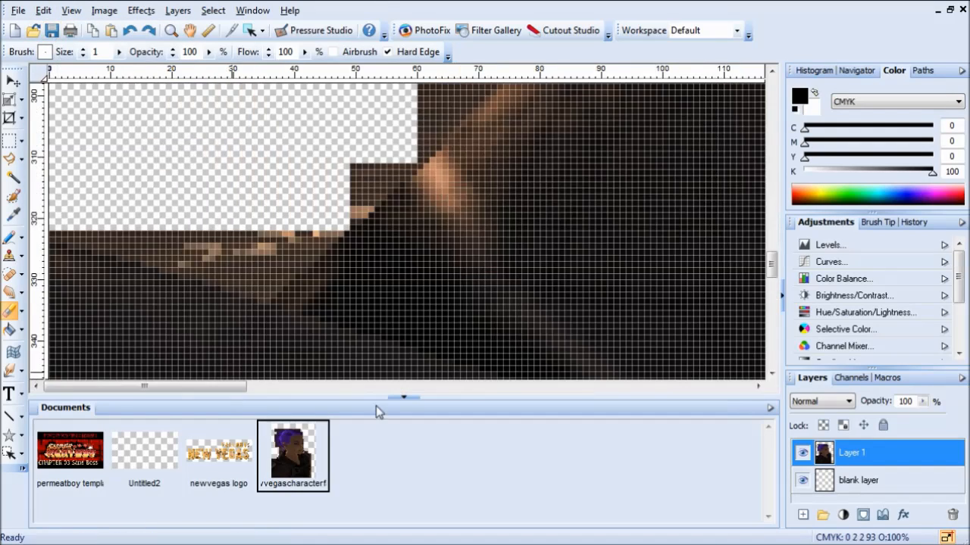
{"action": "scroll", "coordinate": [98, 326], "scroll_direction": "up", "scroll_amount": 6}
{"action": "mouse_move", "coordinate": [60, 274]}
{"action": "left_mouse_down"}
{"action": "mouse_move", "coordinate": [611, 288]}
{"action": "mouse_move", "coordinate": [334, 277]}
{"action": "left_mouse_up"}
{"action": "mouse_move", "coordinate": [607, 169]}
{"action": "left_mouse_down"}
{"action": "mouse_move", "coordinate": [603, 293]}
{"action": "mouse_move", "coordinate": [578, 310]}
{"action": "mouse_move", "coordinate": [255, 318]}
{"action": "mouse_move", "coordinate": [367, 333]}
{"action": "left_mouse_up"}
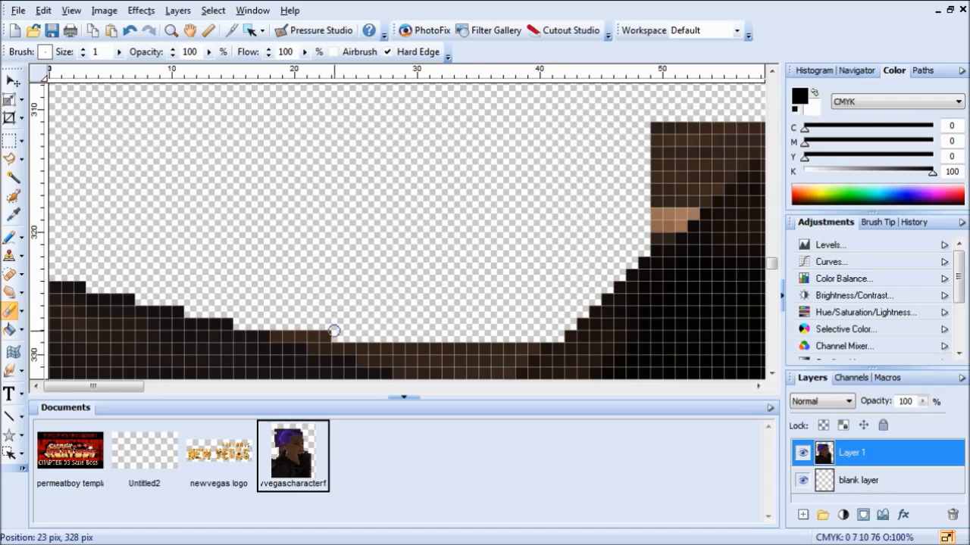
{"action": "scroll", "coordinate": [367, 334], "scroll_direction": "down", "scroll_amount": 3}
{"action": "left_click_drag", "start_coordinate": [541, 212], "coordinate": [492, 241]}
{"action": "left_click_drag", "start_coordinate": [493, 241], "coordinate": [432, 250]}
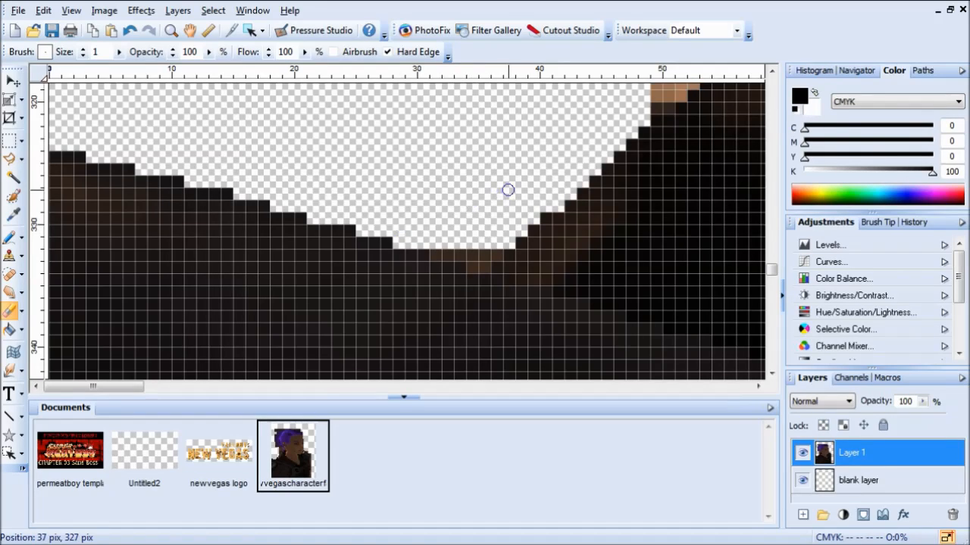
{"action": "left_click_drag", "start_coordinate": [506, 255], "coordinate": [448, 254]}
Step: Erase the leftover background steps where the left-hand shoulder rises past its orange highlight
{"action": "scroll", "coordinate": [448, 254], "scroll_direction": "down", "scroll_amount": 5}
{"action": "scroll", "coordinate": [194, 332], "scroll_direction": "up", "scroll_amount": 5}
{"action": "left_click_drag", "start_coordinate": [230, 293], "coordinate": [273, 266]}
{"action": "left_click_drag", "start_coordinate": [231, 206], "coordinate": [342, 206]}
{"action": "left_click_drag", "start_coordinate": [303, 231], "coordinate": [228, 254]}
{"action": "mouse_move", "coordinate": [231, 193]}
{"action": "left_mouse_down"}
{"action": "mouse_move", "coordinate": [275, 256]}
{"action": "mouse_move", "coordinate": [354, 182]}
{"action": "left_mouse_up"}
{"action": "left_click_drag", "start_coordinate": [366, 182], "coordinate": [386, 158]}
{"action": "scroll", "coordinate": [340, 154], "scroll_direction": "down", "scroll_amount": 4}
{"action": "scroll", "coordinate": [126, 209], "scroll_direction": "up", "scroll_amount": 3}
{"action": "mouse_move", "coordinate": [234, 250]}
{"action": "left_mouse_down"}
{"action": "mouse_move", "coordinate": [244, 333]}
{"action": "mouse_move", "coordinate": [277, 326]}
{"action": "mouse_move", "coordinate": [318, 273]}
{"action": "mouse_move", "coordinate": [375, 144]}
{"action": "left_mouse_up"}
Step: Erase the background beside the lower slope of the left-hand jacket collar
{"action": "scroll", "coordinate": [209, 307], "scroll_direction": "up", "scroll_amount": 1}
{"action": "left_click_drag", "start_coordinate": [771, 250], "coordinate": [771, 228]}
{"action": "mouse_move", "coordinate": [440, 277]}
{"action": "left_mouse_down"}
{"action": "mouse_move", "coordinate": [372, 250]}
{"action": "mouse_move", "coordinate": [394, 125]}
{"action": "mouse_move", "coordinate": [458, 98]}
{"action": "left_mouse_up"}
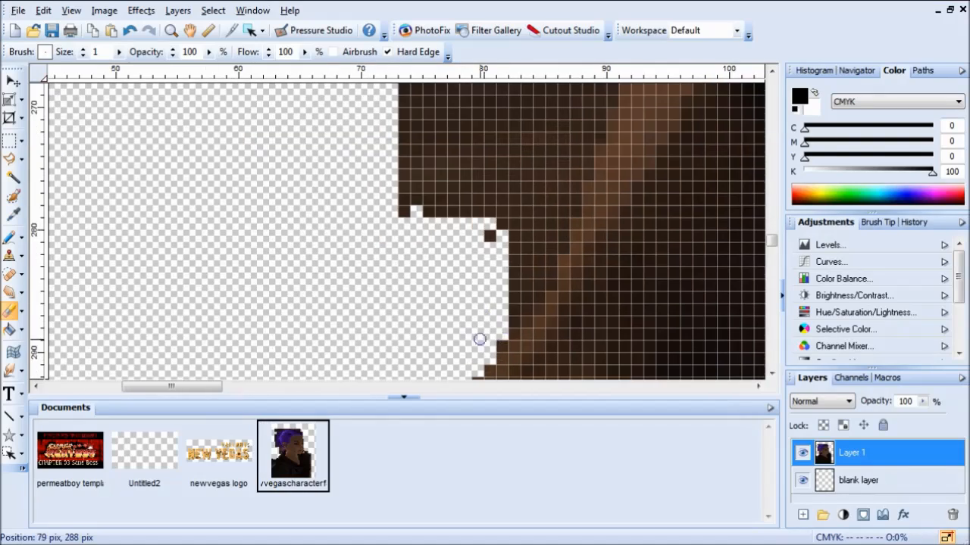
{"action": "mouse_move", "coordinate": [480, 340]}
{"action": "left_mouse_down"}
{"action": "mouse_move", "coordinate": [534, 295]}
{"action": "mouse_move", "coordinate": [507, 185]}
{"action": "left_mouse_up"}
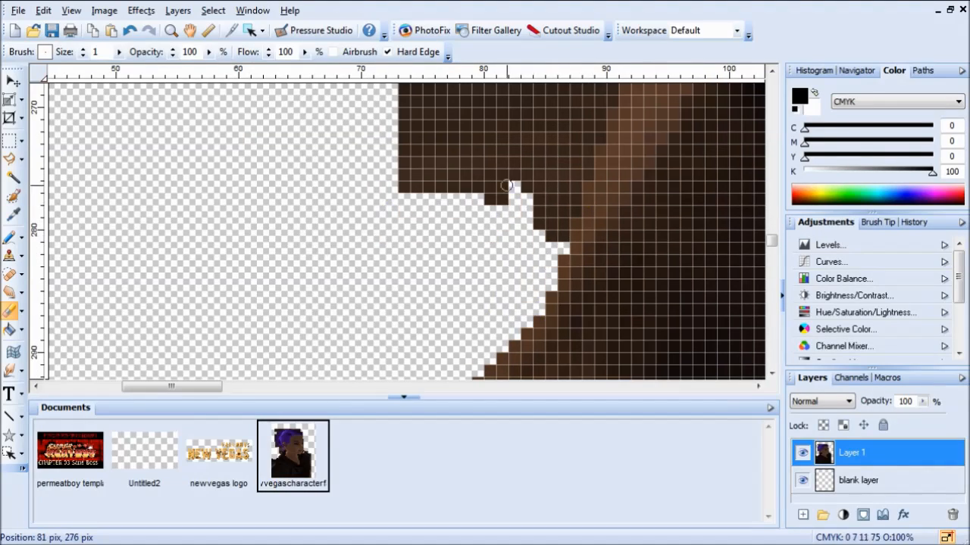
{"action": "left_click_drag", "start_coordinate": [506, 185], "coordinate": [424, 189]}
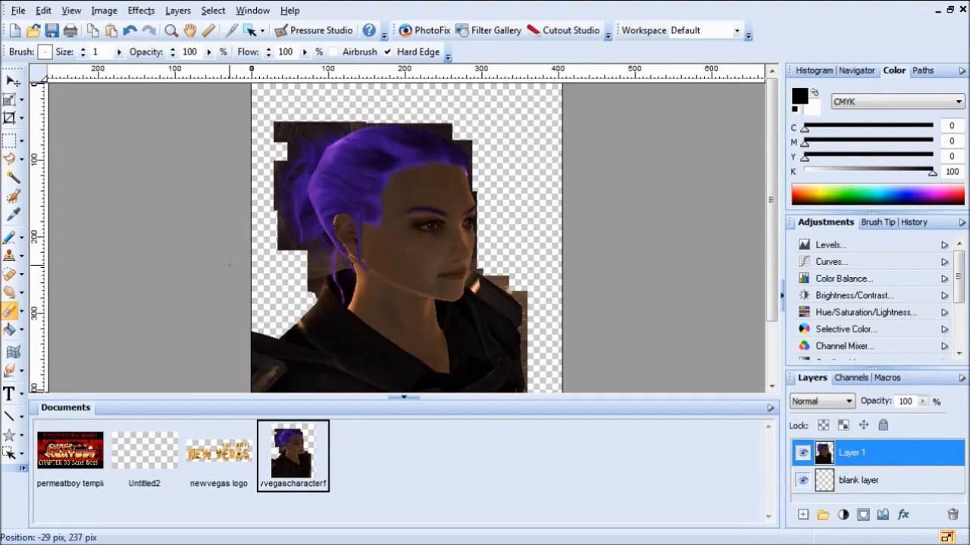
Step: Erase the rest of the background along the collar's outer edge up to the block beneath the ponytail
{"action": "scroll", "coordinate": [356, 261], "scroll_direction": "up", "scroll_amount": 4}
{"action": "scroll", "coordinate": [357, 261], "scroll_direction": "down", "scroll_amount": 3}
{"action": "scroll", "coordinate": [370, 268], "scroll_direction": "up", "scroll_amount": 4}
{"action": "scroll", "coordinate": [371, 267], "scroll_direction": "down", "scroll_amount": 2}
{"action": "mouse_move", "coordinate": [378, 267]}
{"action": "left_mouse_down"}
{"action": "mouse_move", "coordinate": [367, 253]}
{"action": "mouse_move", "coordinate": [362, 186]}
{"action": "mouse_move", "coordinate": [379, 189]}
{"action": "mouse_move", "coordinate": [453, 113]}
{"action": "left_mouse_up"}
{"action": "scroll", "coordinate": [367, 292], "scroll_direction": "up", "scroll_amount": 3}
{"action": "left_click_drag", "start_coordinate": [774, 242], "coordinate": [774, 238]}
{"action": "mouse_move", "coordinate": [469, 172]}
{"action": "left_mouse_down"}
{"action": "mouse_move", "coordinate": [479, 128]}
{"action": "mouse_move", "coordinate": [274, 139]}
{"action": "left_mouse_up"}
{"action": "left_click_drag", "start_coordinate": [772, 237], "coordinate": [772, 230]}
{"action": "left_click_drag", "start_coordinate": [495, 249], "coordinate": [329, 235]}
{"action": "scroll", "coordinate": [518, 176], "scroll_direction": "down", "scroll_amount": 8}
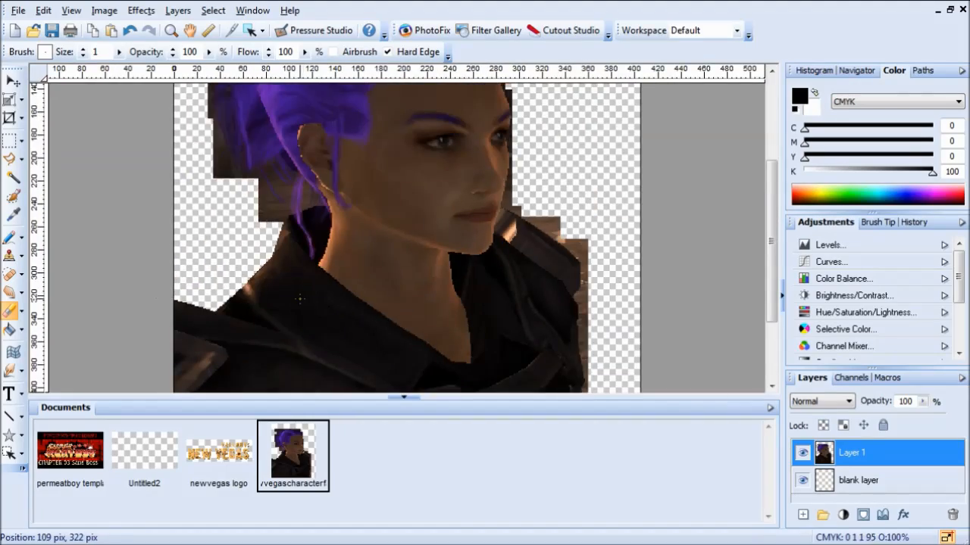
Step: Clean the upper collar edge and erase the lower rim of the background block beside the loose hair strands
{"action": "scroll", "coordinate": [283, 222], "scroll_direction": "up", "scroll_amount": 6}
{"action": "mouse_move", "coordinate": [281, 264]}
{"action": "left_mouse_down"}
{"action": "mouse_move", "coordinate": [162, 231]}
{"action": "mouse_move", "coordinate": [318, 218]}
{"action": "left_mouse_up"}
{"action": "scroll", "coordinate": [372, 208], "scroll_direction": "down", "scroll_amount": 2}
{"action": "scroll", "coordinate": [334, 193], "scroll_direction": "up", "scroll_amount": 2}
{"action": "left_click_drag", "start_coordinate": [228, 244], "coordinate": [84, 263]}
{"action": "left_click_drag", "start_coordinate": [221, 387], "coordinate": [186, 386]}
{"action": "left_click_drag", "start_coordinate": [321, 290], "coordinate": [317, 163]}
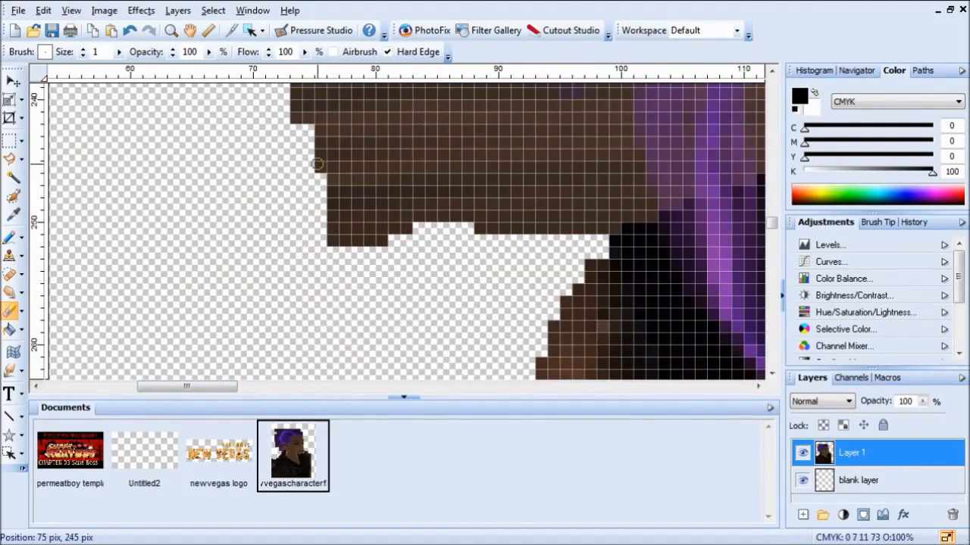
{"action": "scroll", "coordinate": [343, 210], "scroll_direction": "down", "scroll_amount": 4}
{"action": "scroll", "coordinate": [565, 334], "scroll_direction": "up", "scroll_amount": 4}
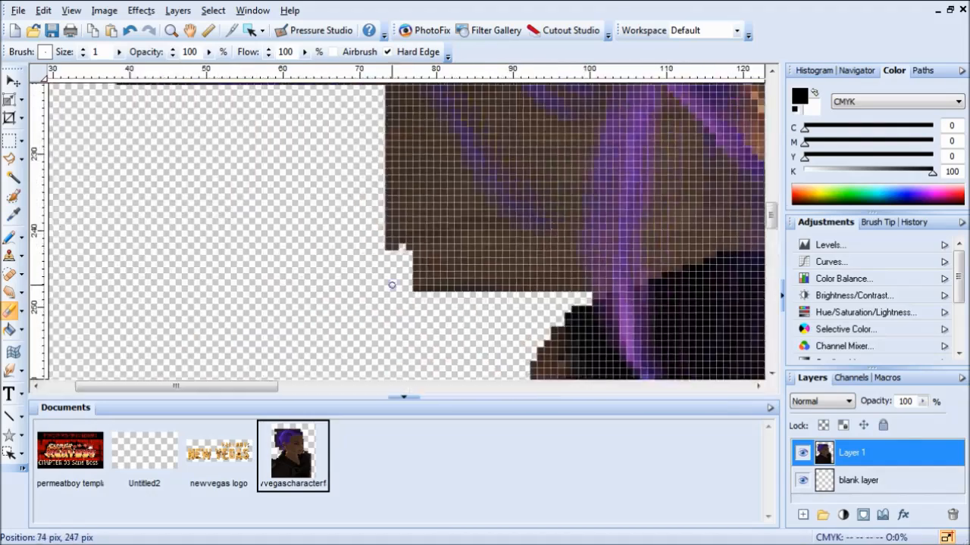
Step: Clear the background beside the lowest part of the right-hand sleeve with the eraser and rectangular selections
{"action": "left_click_drag", "start_coordinate": [556, 166], "coordinate": [556, 144]}
{"action": "scroll", "coordinate": [578, 283], "scroll_direction": "down", "scroll_amount": 2}
{"action": "mouse_move", "coordinate": [568, 282]}
{"action": "left_mouse_down"}
{"action": "mouse_move", "coordinate": [569, 234]}
{"action": "mouse_move", "coordinate": [546, 219]}
{"action": "left_mouse_up"}
{"action": "scroll", "coordinate": [539, 226], "scroll_direction": "up", "scroll_amount": 1}
{"action": "left_click", "coordinate": [10, 141]}
{"action": "scroll", "coordinate": [543, 182], "scroll_direction": "up", "scroll_amount": 2}
{"action": "left_click_drag", "start_coordinate": [507, 161], "coordinate": [664, 278]}
{"action": "key", "text": "Delete"}
{"action": "left_click_drag", "start_coordinate": [544, 171], "coordinate": [674, 280]}
{"action": "key", "text": "Delete"}
Step: Delete the next rectangular pieces of background further up the lower right-hand sleeve
{"action": "left_click_drag", "start_coordinate": [772, 350], "coordinate": [772, 340]}
{"action": "left_click_drag", "start_coordinate": [507, 272], "coordinate": [608, 336]}
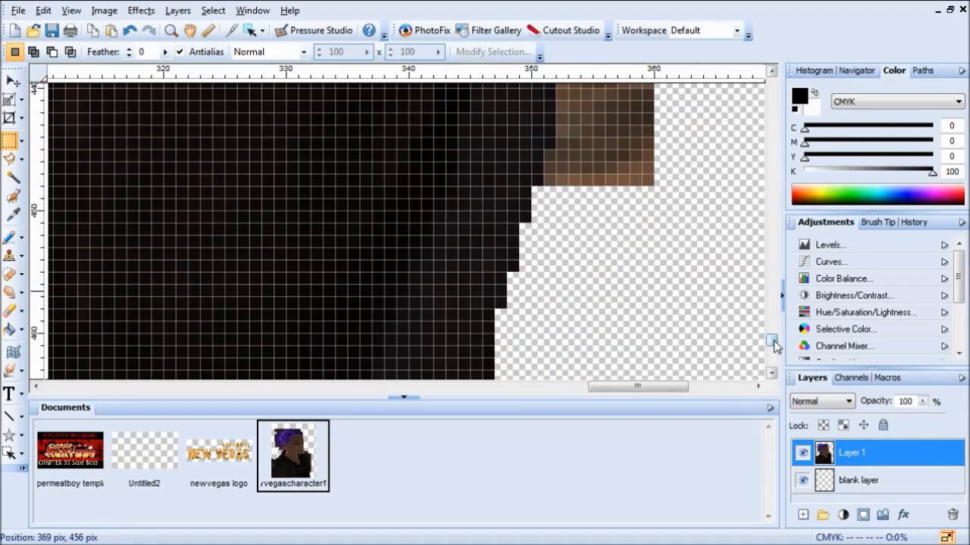
{"action": "left_click_drag", "start_coordinate": [771, 341], "coordinate": [772, 325]}
{"action": "left_click_drag", "start_coordinate": [543, 342], "coordinate": [677, 375]}
{"action": "key", "text": "Delete"}
{"action": "left_click_drag", "start_coordinate": [556, 169], "coordinate": [624, 277]}
{"action": "key", "text": "Delete"}
Step: Delete small rectangles of background along the middle of the right-hand sleeve
{"action": "scroll", "coordinate": [653, 276], "scroll_direction": "down", "scroll_amount": 4}
{"action": "scroll", "coordinate": [675, 237], "scroll_direction": "up", "scroll_amount": 4}
{"action": "left_click_drag", "start_coordinate": [464, 242], "coordinate": [526, 303]}
{"action": "scroll", "coordinate": [688, 270], "scroll_direction": "down", "scroll_amount": 4}
{"action": "scroll", "coordinate": [688, 271], "scroll_direction": "up", "scroll_amount": 4}
{"action": "left_click_drag", "start_coordinate": [499, 242], "coordinate": [621, 303]}
{"action": "key", "text": "Delete"}
{"action": "left_click_drag", "start_coordinate": [473, 174], "coordinate": [595, 260]}
{"action": "key", "text": "Delete"}
Step: Delete the tall background strips beside the upper right-hand sleeve
{"action": "left_click_drag", "start_coordinate": [461, 93], "coordinate": [583, 337]}
{"action": "key", "text": "Delete"}
{"action": "scroll", "coordinate": [583, 337], "scroll_direction": "up", "scroll_amount": 2}
{"action": "scroll", "coordinate": [467, 236], "scroll_direction": "up", "scroll_amount": 1}
{"action": "key", "text": "Delete"}
{"action": "left_click_drag", "start_coordinate": [461, 153], "coordinate": [583, 312]}
{"action": "scroll", "coordinate": [644, 271], "scroll_direction": "up", "scroll_amount": 2}
{"action": "key", "text": "Delete"}
Step: Trim the right-hand sleeve's edge with the eraser and delete the background strip beside the outer shoulder
{"action": "left_click", "coordinate": [10, 311]}
{"action": "left_click_drag", "start_coordinate": [442, 183], "coordinate": [442, 282]}
{"action": "left_click", "coordinate": [10, 141]}
{"action": "left_click_drag", "start_coordinate": [493, 297], "coordinate": [646, 347]}
{"action": "key", "text": "Delete"}
{"action": "left_click_drag", "start_coordinate": [771, 262], "coordinate": [772, 247]}
{"action": "left_click_drag", "start_coordinate": [553, 94], "coordinate": [617, 370]}
{"action": "key", "text": "Delete"}
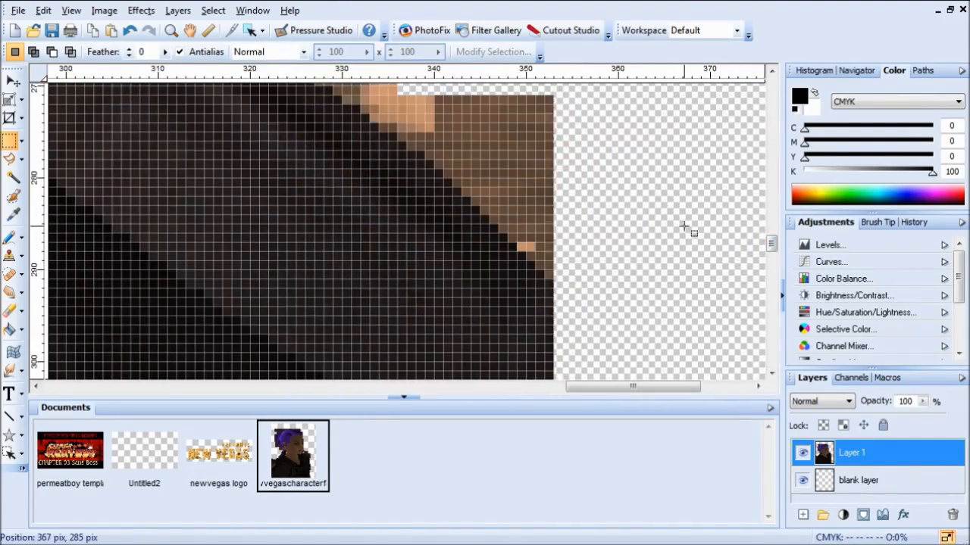
Step: Delete the background corner above the outer end of the right-hand shoulder
{"action": "left_click", "coordinate": [687, 228]}
{"action": "scroll", "coordinate": [688, 229], "scroll_direction": "down", "scroll_amount": 5}
{"action": "scroll", "coordinate": [515, 255], "scroll_direction": "up", "scroll_amount": 4}
{"action": "key", "text": "Delete"}
{"action": "left_click_drag", "start_coordinate": [594, 208], "coordinate": [513, 318]}
{"action": "scroll", "coordinate": [559, 265], "scroll_direction": "up", "scroll_amount": 3}
{"action": "key", "text": "Delete"}
Step: Delete the background in rectangular steps along the top of the right-hand shoulder toward the chin
{"action": "left_click_drag", "start_coordinate": [371, 135], "coordinate": [169, 326]}
{"action": "key", "text": "Delete"}
{"action": "key", "text": "Delete"}
{"action": "left_click_drag", "start_coordinate": [575, 152], "coordinate": [460, 258]}
{"action": "key", "text": "Delete"}
{"action": "left_click_drag", "start_coordinate": [478, 148], "coordinate": [386, 207]}
{"action": "key", "text": "Delete"}
{"action": "left_click_drag", "start_coordinate": [362, 149], "coordinate": [278, 218]}
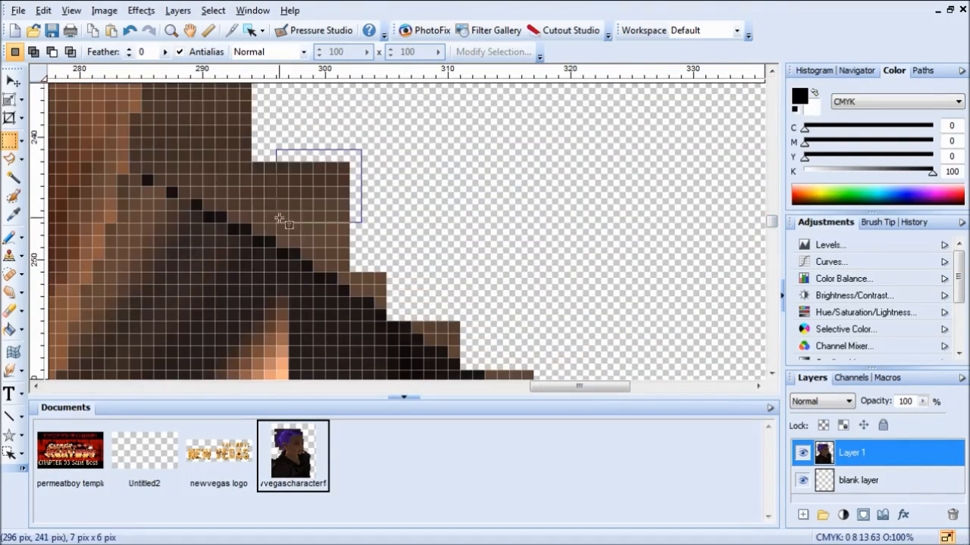
{"action": "key", "text": "Delete"}
Step: Delete the remaining background pieces between the right-hand shoulder and the lower face
{"action": "scroll", "coordinate": [279, 189], "scroll_direction": "down", "scroll_amount": 1}
{"action": "left_click_drag", "start_coordinate": [353, 111], "coordinate": [516, 281]}
{"action": "key", "text": "Delete"}
{"action": "scroll", "coordinate": [379, 227], "scroll_direction": "down", "scroll_amount": 1}
{"action": "left_click_drag", "start_coordinate": [378, 232], "coordinate": [405, 275]}
{"action": "scroll", "coordinate": [530, 220], "scroll_direction": "down", "scroll_amount": 6}
{"action": "scroll", "coordinate": [629, 156], "scroll_direction": "up", "scroll_amount": 1}
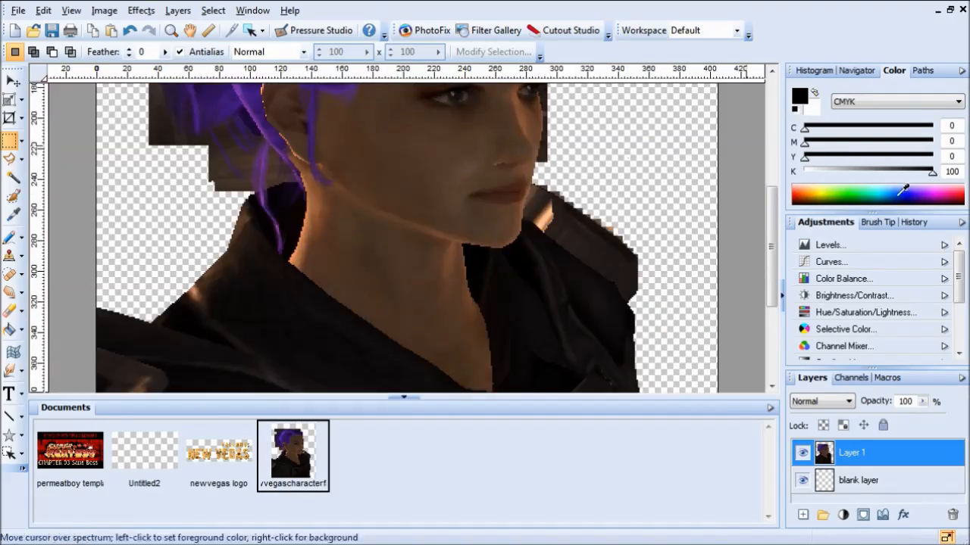
Step: Delete the dark background strip beside the nose in rectangular pieces
{"action": "scroll", "coordinate": [564, 152], "scroll_direction": "up", "scroll_amount": 6}
{"action": "left_click_drag", "start_coordinate": [369, 123], "coordinate": [468, 261]}
{"action": "key", "text": "Delete"}
{"action": "left_click_drag", "start_coordinate": [392, 195], "coordinate": [454, 350]}
{"action": "key", "text": "Delete"}
Step: Delete the dark background pieces bordering the far eye
{"action": "mouse_move", "coordinate": [381, 148]}
{"action": "left_mouse_down"}
{"action": "mouse_move", "coordinate": [421, 267]}
{"action": "mouse_move", "coordinate": [469, 270]}
{"action": "left_mouse_up"}
{"action": "key", "text": "Delete"}
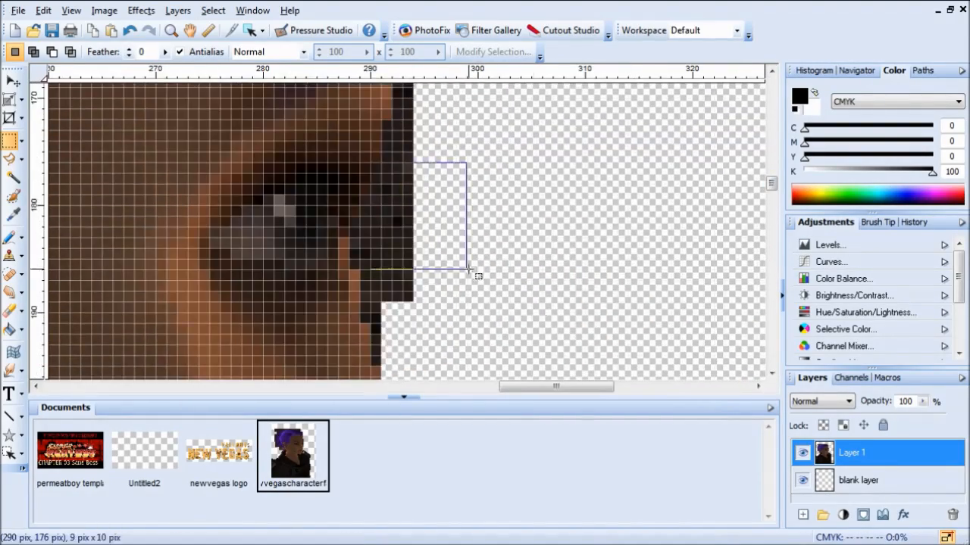
{"action": "key", "text": "Delete"}
{"action": "left_click_drag", "start_coordinate": [327, 190], "coordinate": [341, 258]}
{"action": "key", "text": "Delete"}
{"action": "mouse_move", "coordinate": [311, 199]}
{"action": "left_mouse_down"}
{"action": "mouse_move", "coordinate": [336, 258]}
{"action": "mouse_move", "coordinate": [343, 324]}
{"action": "left_mouse_up"}
{"action": "key", "text": "Delete"}
{"action": "scroll", "coordinate": [559, 231], "scroll_direction": "down", "scroll_amount": 6}
{"action": "scroll", "coordinate": [424, 227], "scroll_direction": "up", "scroll_amount": 6}
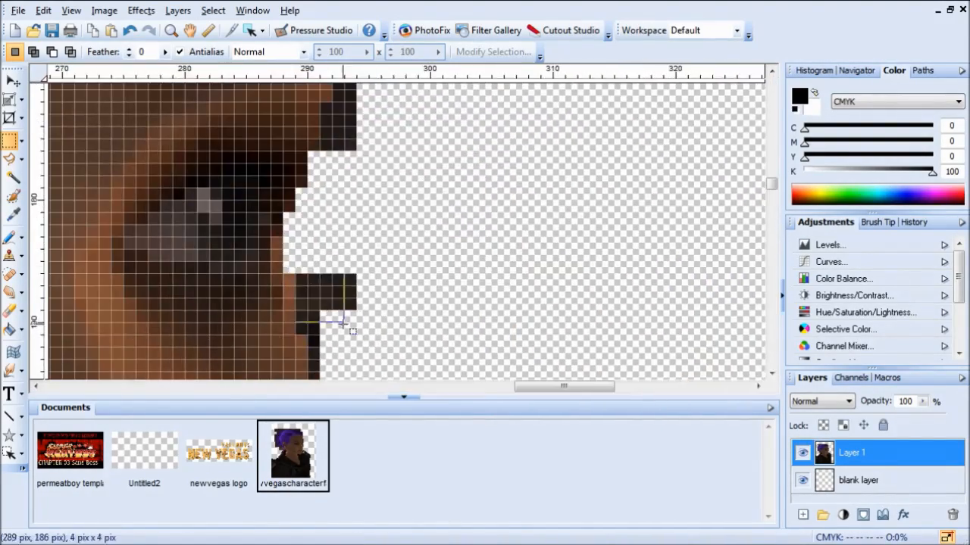
Step: Delete the background strip beside the far eyebrow and lower forehead, and clear the selection
{"action": "scroll", "coordinate": [364, 303], "scroll_direction": "up", "scroll_amount": 3}
{"action": "left_click_drag", "start_coordinate": [334, 134], "coordinate": [383, 280]}
{"action": "key", "text": "Delete"}
{"action": "scroll", "coordinate": [363, 281], "scroll_direction": "up", "scroll_amount": 5}
{"action": "key", "text": "Delete"}
{"action": "scroll", "coordinate": [437, 199], "scroll_direction": "down", "scroll_amount": 3}
{"action": "left_click_drag", "start_coordinate": [332, 146], "coordinate": [387, 260]}
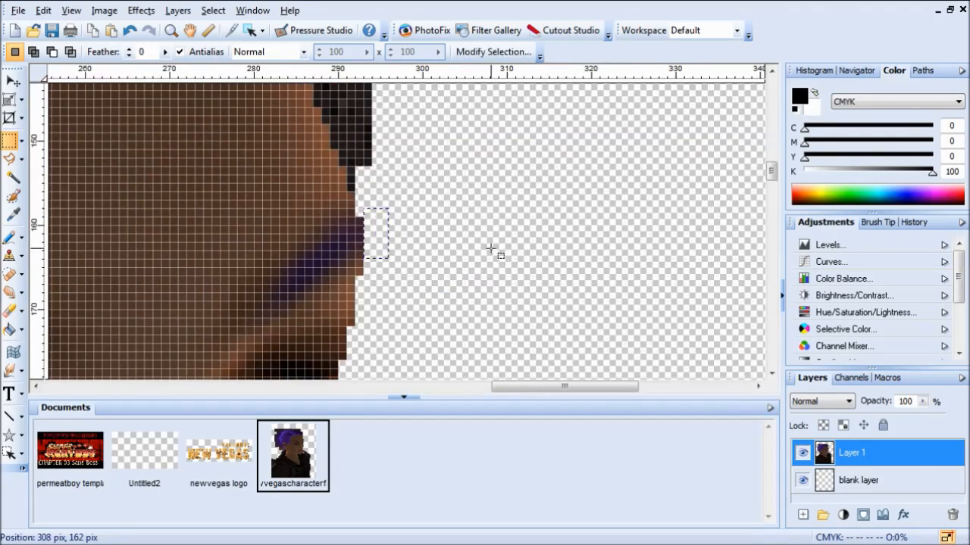
{"action": "left_click", "coordinate": [491, 249]}
Step: Delete the background blocks in front of the upper forehead and the front of the purple hair
{"action": "scroll", "coordinate": [491, 248], "scroll_direction": "down", "scroll_amount": 4}
{"action": "scroll", "coordinate": [524, 146], "scroll_direction": "up", "scroll_amount": 5}
{"action": "scroll", "coordinate": [662, 147], "scroll_direction": "up", "scroll_amount": 3}
{"action": "left_click_drag", "start_coordinate": [538, 356], "coordinate": [503, 319]}
{"action": "scroll", "coordinate": [545, 182], "scroll_direction": "up", "scroll_amount": 5}
{"action": "left_click_drag", "start_coordinate": [530, 147], "coordinate": [349, 339]}
{"action": "key", "text": "Delete"}
{"action": "left_click_drag", "start_coordinate": [446, 266], "coordinate": [524, 331]}
{"action": "key", "text": "Delete"}
{"action": "scroll", "coordinate": [574, 157], "scroll_direction": "down", "scroll_amount": 2}
{"action": "scroll", "coordinate": [575, 157], "scroll_direction": "down", "scroll_amount": 1}
{"action": "scroll", "coordinate": [482, 209], "scroll_direction": "up", "scroll_amount": 2}
Step: Erase the leftover dark background pixels along the forehead and front hair edge with the 1-pixel hard eraser
{"action": "left_click", "coordinate": [13, 214]}
{"action": "left_click", "coordinate": [13, 313]}
{"action": "left_click_drag", "start_coordinate": [497, 370], "coordinate": [488, 108]}
{"action": "left_click_drag", "start_coordinate": [774, 159], "coordinate": [776, 152]}
{"action": "left_click_drag", "start_coordinate": [488, 242], "coordinate": [426, 292]}
{"action": "left_click_drag", "start_coordinate": [427, 194], "coordinate": [415, 106]}
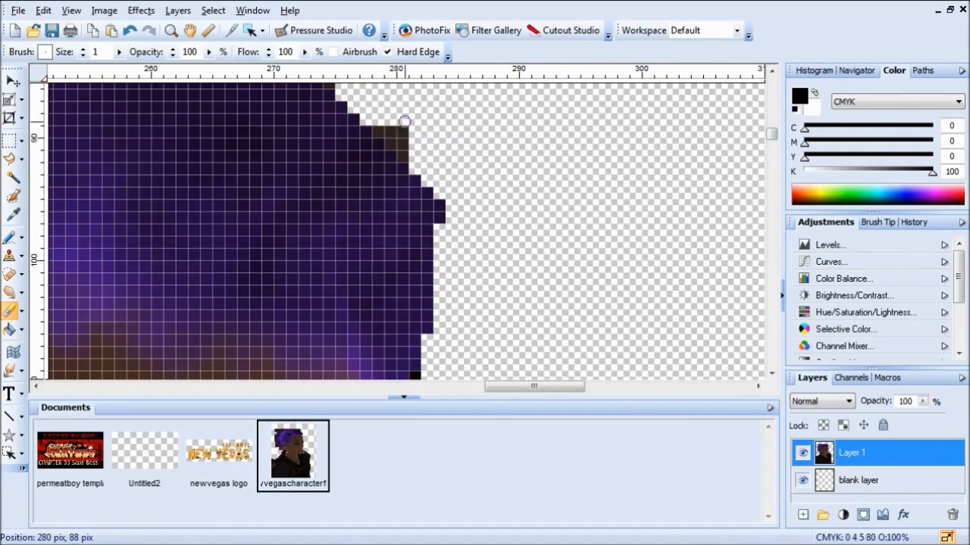
{"action": "scroll", "coordinate": [404, 167], "scroll_direction": "down", "scroll_amount": 5}
{"action": "scroll", "coordinate": [368, 262], "scroll_direction": "up", "scroll_amount": 3}
{"action": "scroll", "coordinate": [641, 202], "scroll_direction": "up", "scroll_amount": 4}
Step: Delete the dark background above the sloping front of the purple hair in rectangular pieces
{"action": "left_click", "coordinate": [10, 141]}
{"action": "left_click_drag", "start_coordinate": [632, 178], "coordinate": [567, 236]}
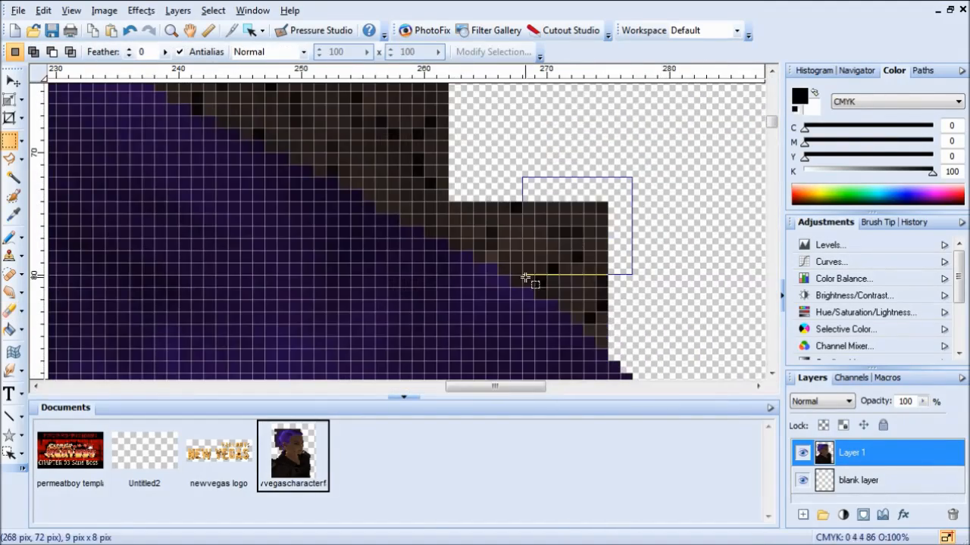
{"action": "left_click_drag", "start_coordinate": [492, 215], "coordinate": [448, 246]}
{"action": "key", "text": "Delete"}
{"action": "mouse_move", "coordinate": [459, 96]}
{"action": "left_mouse_down"}
{"action": "mouse_move", "coordinate": [331, 369]}
{"action": "mouse_move", "coordinate": [319, 353]}
{"action": "left_mouse_up"}
{"action": "key", "text": "Delete"}
{"action": "left_click_drag", "start_coordinate": [571, 95], "coordinate": [421, 279]}
{"action": "key", "text": "Delete"}
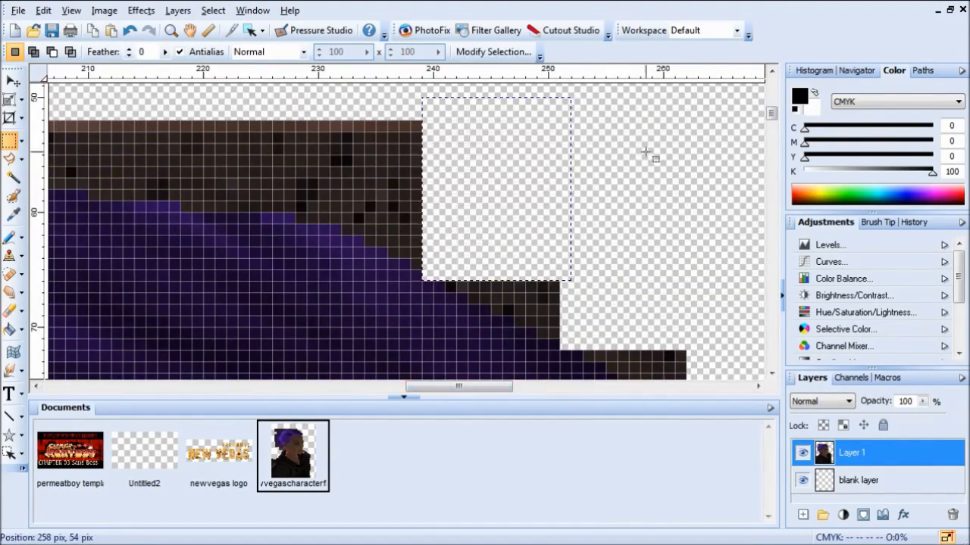
Step: Delete the stepped background blocks above the front half of the crown
{"action": "left_click_drag", "start_coordinate": [488, 109], "coordinate": [351, 223]}
{"action": "scroll", "coordinate": [550, 182], "scroll_direction": "left", "scroll_amount": 3}
{"action": "left_click_drag", "start_coordinate": [537, 109], "coordinate": [422, 213]}
{"action": "key", "text": "Delete"}
{"action": "left_click_drag", "start_coordinate": [422, 120], "coordinate": [371, 180]}
{"action": "left_click_drag", "start_coordinate": [429, 391], "coordinate": [385, 391]}
{"action": "left_click_drag", "start_coordinate": [500, 119], "coordinate": [444, 173]}
{"action": "key", "text": "Delete"}
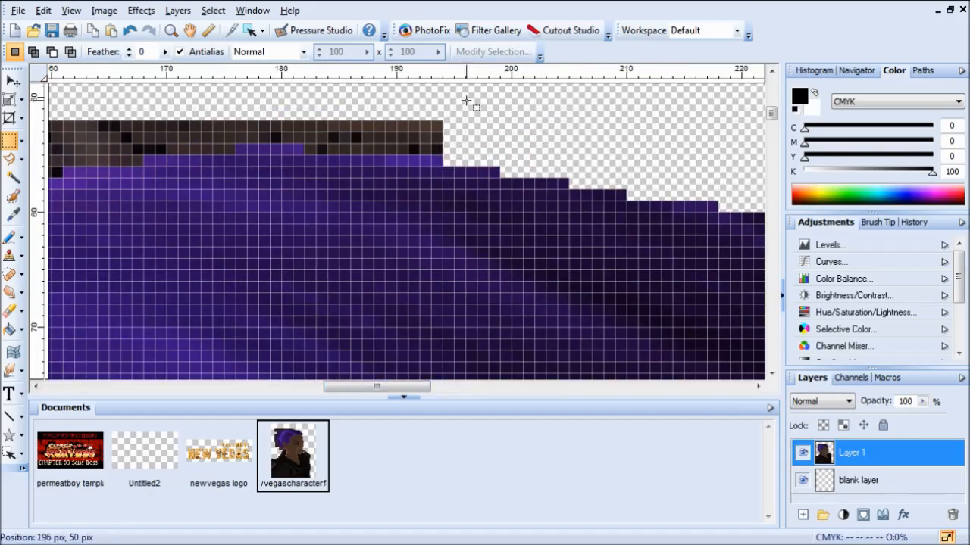
Step: Delete the thin background strip remaining above the middle of the crown
{"action": "left_click_drag", "start_coordinate": [385, 391], "coordinate": [336, 391]}
{"action": "key", "text": "Delete"}
{"action": "left_click_drag", "start_coordinate": [612, 118], "coordinate": [166, 142]}
{"action": "key", "text": "Delete"}
{"action": "left_click_drag", "start_coordinate": [384, 391], "coordinate": [259, 395]}
{"action": "key", "text": "Delete"}
{"action": "left_click_drag", "start_coordinate": [148, 388], "coordinate": [353, 396]}
{"action": "left_click_drag", "start_coordinate": [480, 143], "coordinate": [298, 167]}
{"action": "key", "text": "Delete"}
Step: Delete the larger background blocks above the back of the crown
{"action": "left_click_drag", "start_coordinate": [325, 388], "coordinate": [121, 388]}
{"action": "left_click_drag", "start_coordinate": [227, 138], "coordinate": [365, 419]}
{"action": "key", "text": "Delete"}
{"action": "left_click_drag", "start_coordinate": [420, 263], "coordinate": [225, 375]}
{"action": "key", "text": "Delete"}
{"action": "scroll", "coordinate": [227, 375], "scroll_direction": "down", "scroll_amount": 10}
{"action": "scroll", "coordinate": [382, 125], "scroll_direction": "up", "scroll_amount": 10}
{"action": "left_click_drag", "start_coordinate": [481, 214], "coordinate": [396, 239]}
{"action": "key", "text": "Delete"}
Step: Delete the background blocks above and behind the ponytail in rectangular pieces
{"action": "left_click_drag", "start_coordinate": [295, 387], "coordinate": [245, 388]}
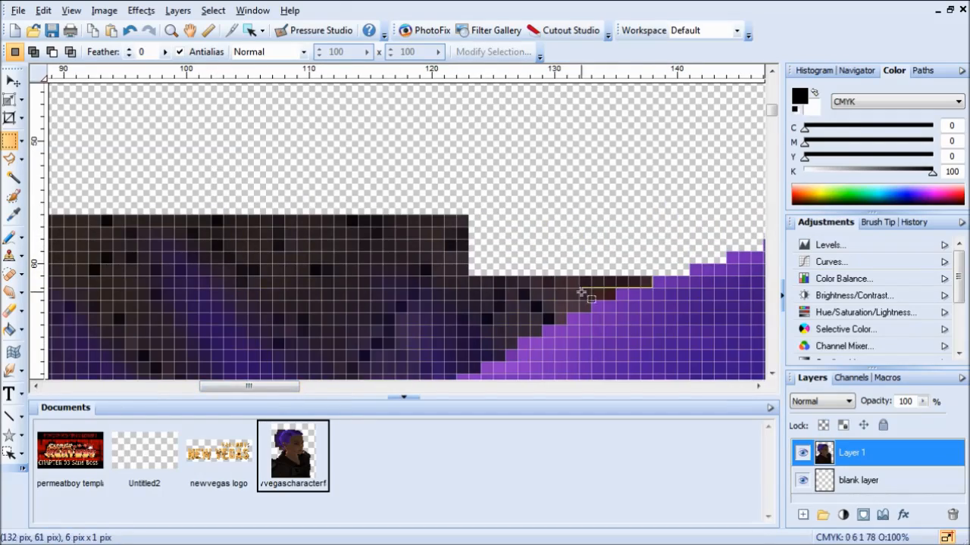
{"action": "left_click_drag", "start_coordinate": [596, 162], "coordinate": [333, 217]}
{"action": "key", "text": "Delete"}
{"action": "left_click_drag", "start_coordinate": [231, 387], "coordinate": [202, 388]}
{"action": "scroll", "coordinate": [113, 247], "scroll_direction": "down", "scroll_amount": 5}
{"action": "scroll", "coordinate": [175, 227], "scroll_direction": "up", "scroll_amount": 4}
{"action": "left_click_drag", "start_coordinate": [175, 128], "coordinate": [268, 379]}
{"action": "key", "text": "Delete"}
{"action": "left_click_drag", "start_coordinate": [276, 127], "coordinate": [257, 368]}
{"action": "key", "text": "Delete"}
{"action": "scroll", "coordinate": [190, 255], "scroll_direction": "down", "scroll_amount": 5}
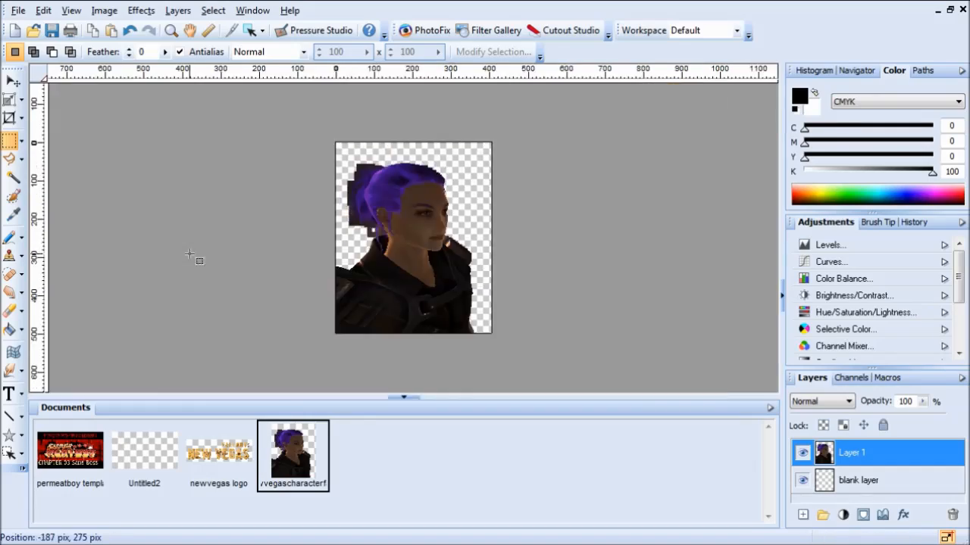
Step: Erase the leftover brown pixels along the far shoulder and collar edge with the 1-pixel eraser
{"action": "scroll", "coordinate": [522, 238], "scroll_direction": "up", "scroll_amount": 8}
{"action": "left_click", "coordinate": [10, 311]}
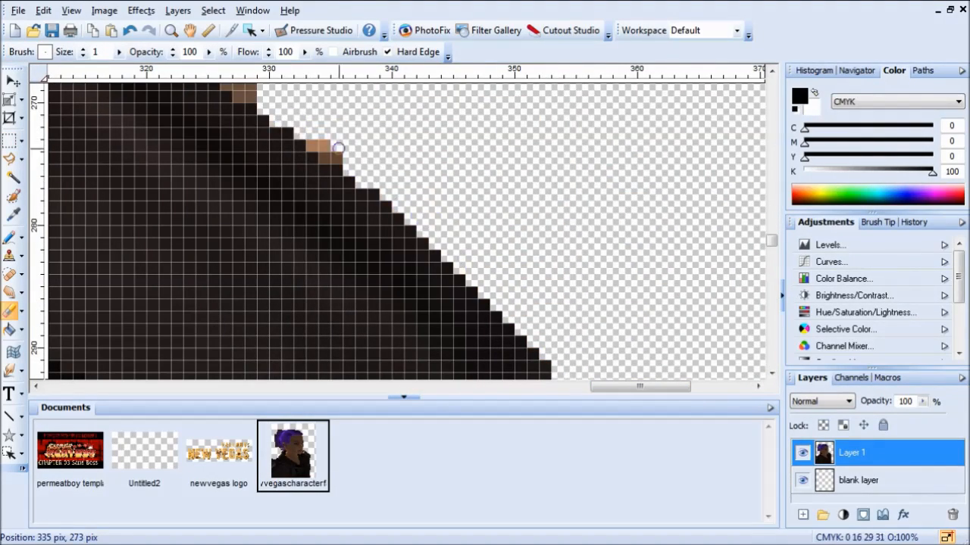
{"action": "left_click_drag", "start_coordinate": [338, 148], "coordinate": [312, 147]}
{"action": "scroll", "coordinate": [324, 151], "scroll_direction": "down", "scroll_amount": 3}
{"action": "scroll", "coordinate": [297, 124], "scroll_direction": "up", "scroll_amount": 3}
{"action": "left_click_drag", "start_coordinate": [244, 168], "coordinate": [275, 191]}
{"action": "scroll", "coordinate": [275, 182], "scroll_direction": "down", "scroll_amount": 3}
{"action": "scroll", "coordinate": [227, 159], "scroll_direction": "up", "scroll_amount": 3}
{"action": "left_click_drag", "start_coordinate": [491, 231], "coordinate": [468, 239]}
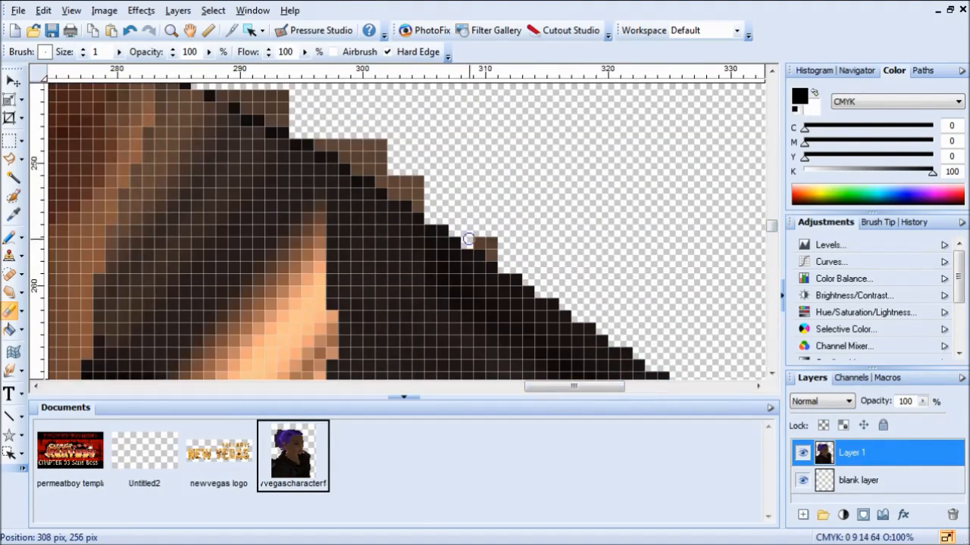
{"action": "scroll", "coordinate": [387, 166], "scroll_direction": "down", "scroll_amount": 3}
{"action": "scroll", "coordinate": [318, 144], "scroll_direction": "up", "scroll_amount": 3}
{"action": "mouse_move", "coordinate": [485, 187]}
{"action": "left_mouse_down"}
{"action": "mouse_move", "coordinate": [556, 210]}
{"action": "mouse_move", "coordinate": [558, 200]}
{"action": "left_mouse_up"}
{"action": "scroll", "coordinate": [545, 189], "scroll_direction": "down", "scroll_amount": 3}
{"action": "scroll", "coordinate": [531, 159], "scroll_direction": "up", "scroll_amount": 3}
Step: Erase the remaining background pixels along the front edge of the purple hair
{"action": "scroll", "coordinate": [508, 197], "scroll_direction": "down", "scroll_amount": 6}
{"action": "scroll", "coordinate": [475, 112], "scroll_direction": "up", "scroll_amount": 6}
{"action": "scroll", "coordinate": [549, 261], "scroll_direction": "down", "scroll_amount": 5}
{"action": "scroll", "coordinate": [448, 106], "scroll_direction": "up", "scroll_amount": 5}
{"action": "left_click", "coordinate": [771, 96]}
{"action": "scroll", "coordinate": [342, 153], "scroll_direction": "down", "scroll_amount": 3}
{"action": "scroll", "coordinate": [394, 143], "scroll_direction": "up", "scroll_amount": 3}
{"action": "left_click_drag", "start_coordinate": [404, 141], "coordinate": [466, 179]}
{"action": "scroll", "coordinate": [473, 179], "scroll_direction": "down", "scroll_amount": 3}
{"action": "scroll", "coordinate": [387, 136], "scroll_direction": "up", "scroll_amount": 3}
{"action": "mouse_move", "coordinate": [370, 109]}
{"action": "left_mouse_down"}
{"action": "mouse_move", "coordinate": [438, 125]}
{"action": "mouse_move", "coordinate": [454, 161]}
{"action": "mouse_move", "coordinate": [303, 121]}
{"action": "left_mouse_up"}
{"action": "scroll", "coordinate": [447, 159], "scroll_direction": "down", "scroll_amount": 3}
{"action": "scroll", "coordinate": [401, 103], "scroll_direction": "up", "scroll_amount": 3}
Step: Erase the leftover background pixels along the top edge of the crown
{"action": "left_click_drag", "start_coordinate": [771, 118], "coordinate": [772, 113]}
{"action": "scroll", "coordinate": [349, 159], "scroll_direction": "down", "scroll_amount": 3}
{"action": "scroll", "coordinate": [409, 182], "scroll_direction": "up", "scroll_amount": 3}
{"action": "left_click_drag", "start_coordinate": [478, 275], "coordinate": [421, 301]}
{"action": "scroll", "coordinate": [394, 257], "scroll_direction": "down", "scroll_amount": 3}
{"action": "scroll", "coordinate": [334, 250], "scroll_direction": "up", "scroll_amount": 3}
{"action": "mouse_move", "coordinate": [322, 278]}
{"action": "left_mouse_down"}
{"action": "mouse_move", "coordinate": [299, 328]}
{"action": "mouse_move", "coordinate": [322, 246]}
{"action": "left_mouse_up"}
{"action": "scroll", "coordinate": [285, 152], "scroll_direction": "down", "scroll_amount": 3}
{"action": "scroll", "coordinate": [228, 137], "scroll_direction": "up", "scroll_amount": 3}
{"action": "left_click_drag", "start_coordinate": [237, 183], "coordinate": [205, 196]}
{"action": "scroll", "coordinate": [227, 114], "scroll_direction": "down", "scroll_amount": 4}
{"action": "scroll", "coordinate": [303, 125], "scroll_direction": "up", "scroll_amount": 3}
Step: Erase thin lines around the hair strands at the top of the ponytail
{"action": "mouse_move", "coordinate": [447, 185]}
{"action": "left_mouse_down"}
{"action": "mouse_move", "coordinate": [386, 203]}
{"action": "mouse_move", "coordinate": [397, 251]}
{"action": "mouse_move", "coordinate": [318, 155]}
{"action": "mouse_move", "coordinate": [340, 245]}
{"action": "mouse_move", "coordinate": [313, 242]}
{"action": "mouse_move", "coordinate": [248, 197]}
{"action": "mouse_move", "coordinate": [133, 200]}
{"action": "left_mouse_up"}
{"action": "scroll", "coordinate": [252, 197], "scroll_direction": "down", "scroll_amount": 1}
{"action": "mouse_move", "coordinate": [252, 197]}
{"action": "left_mouse_down"}
{"action": "mouse_move", "coordinate": [290, 237]}
{"action": "mouse_move", "coordinate": [208, 210]}
{"action": "mouse_move", "coordinate": [149, 245]}
{"action": "mouse_move", "coordinate": [173, 223]}
{"action": "mouse_move", "coordinate": [222, 267]}
{"action": "mouse_move", "coordinate": [148, 241]}
{"action": "mouse_move", "coordinate": [209, 295]}
{"action": "mouse_move", "coordinate": [181, 350]}
{"action": "left_mouse_up"}
{"action": "scroll", "coordinate": [162, 200], "scroll_direction": "up", "scroll_amount": 1}
{"action": "scroll", "coordinate": [182, 350], "scroll_direction": "down", "scroll_amount": 4}
{"action": "left_click_drag", "start_coordinate": [184, 193], "coordinate": [60, 265]}
{"action": "left_click_drag", "start_coordinate": [151, 255], "coordinate": [130, 271]}
Step: Erase thin lines along the strands down the outer edge of the ponytail
{"action": "mouse_move", "coordinate": [108, 256]}
{"action": "left_mouse_down"}
{"action": "mouse_move", "coordinate": [50, 291]}
{"action": "mouse_move", "coordinate": [59, 268]}
{"action": "left_mouse_up"}
{"action": "mouse_move", "coordinate": [772, 134]}
{"action": "left_mouse_down"}
{"action": "mouse_move", "coordinate": [771, 160]}
{"action": "mouse_move", "coordinate": [771, 138]}
{"action": "left_mouse_up"}
{"action": "mouse_move", "coordinate": [239, 195]}
{"action": "left_mouse_down"}
{"action": "mouse_move", "coordinate": [139, 347]}
{"action": "mouse_move", "coordinate": [239, 200]}
{"action": "left_mouse_up"}
{"action": "left_click_drag", "start_coordinate": [772, 142], "coordinate": [771, 157]}
{"action": "left_click_drag", "start_coordinate": [56, 143], "coordinate": [51, 203]}
{"action": "left_click_drag", "start_coordinate": [103, 180], "coordinate": [100, 196]}
{"action": "left_click_drag", "start_coordinate": [123, 248], "coordinate": [107, 309]}
{"action": "left_click_drag", "start_coordinate": [771, 156], "coordinate": [771, 172]}
{"action": "mouse_move", "coordinate": [145, 229]}
{"action": "left_mouse_down"}
{"action": "mouse_move", "coordinate": [133, 195]}
{"action": "mouse_move", "coordinate": [136, 220]}
{"action": "left_mouse_up"}
{"action": "left_click_drag", "start_coordinate": [93, 236], "coordinate": [90, 259]}
{"action": "left_click_drag", "start_coordinate": [161, 310], "coordinate": [142, 310]}
{"action": "left_click_drag", "start_coordinate": [226, 386], "coordinate": [157, 407]}
Step: Erase along the edge of the background gap between the loose hair strand and the neck
{"action": "scroll", "coordinate": [131, 131], "scroll_direction": "down", "scroll_amount": 7}
{"action": "left_click_drag", "start_coordinate": [773, 204], "coordinate": [775, 255]}
{"action": "scroll", "coordinate": [297, 123], "scroll_direction": "up", "scroll_amount": 6}
{"action": "left_click_drag", "start_coordinate": [331, 90], "coordinate": [334, 164]}
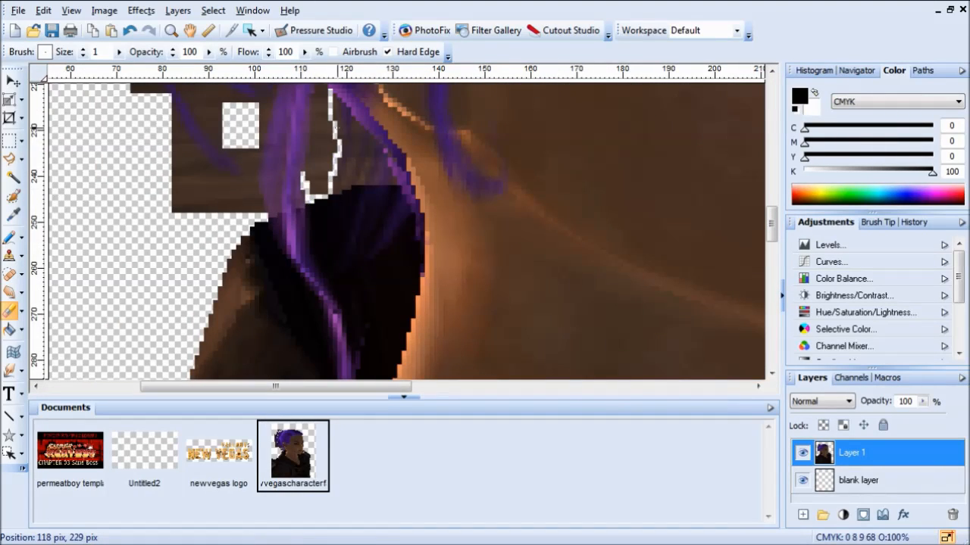
{"action": "left_click_drag", "start_coordinate": [328, 93], "coordinate": [333, 156]}
{"action": "left_click_drag", "start_coordinate": [276, 387], "coordinate": [377, 388]}
Step: Delete the outer rear part of the ponytail and its surrounding background as a tall rectangular strip
{"action": "scroll", "coordinate": [424, 144], "scroll_direction": "down", "scroll_amount": 7}
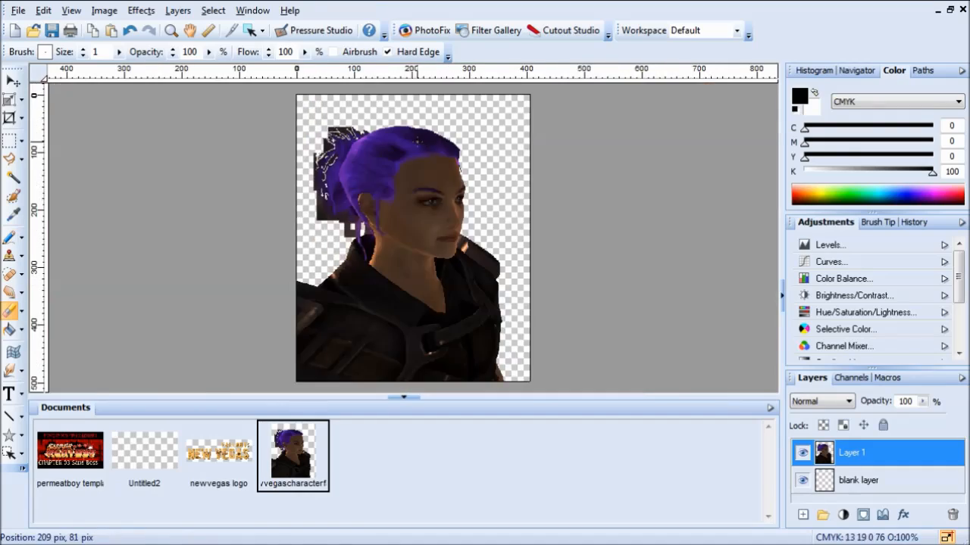
{"action": "scroll", "coordinate": [424, 144], "scroll_direction": "up", "scroll_amount": 3}
{"action": "left_click_drag", "start_coordinate": [771, 258], "coordinate": [772, 165]}
{"action": "left_click", "coordinate": [9, 141]}
{"action": "left_click_drag", "start_coordinate": [218, 86], "coordinate": [101, 381]}
{"action": "mouse_move", "coordinate": [206, 97]}
{"action": "left_mouse_down"}
{"action": "mouse_move", "coordinate": [163, 186]}
{"action": "mouse_move", "coordinate": [125, 356]}
{"action": "left_mouse_up"}
{"action": "key", "text": "Delete"}
Step: Erase the background between the strands at the lower end of the ponytail and along the loose strand
{"action": "scroll", "coordinate": [253, 245], "scroll_direction": "down", "scroll_amount": 4}
{"action": "scroll", "coordinate": [401, 129], "scroll_direction": "up", "scroll_amount": 4}
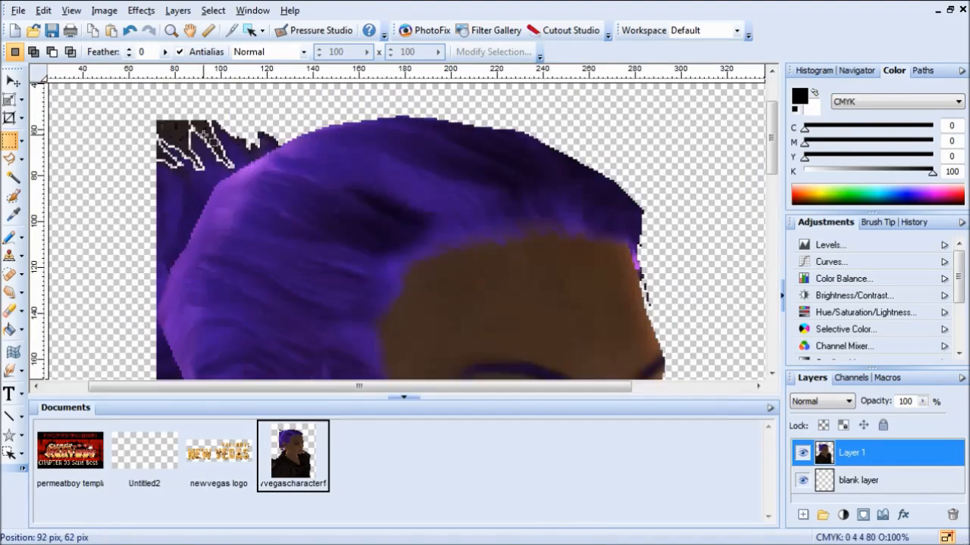
{"action": "scroll", "coordinate": [360, 211], "scroll_direction": "up", "scroll_amount": 3}
{"action": "left_click", "coordinate": [9, 311]}
{"action": "left_click_drag", "start_coordinate": [229, 216], "coordinate": [319, 300]}
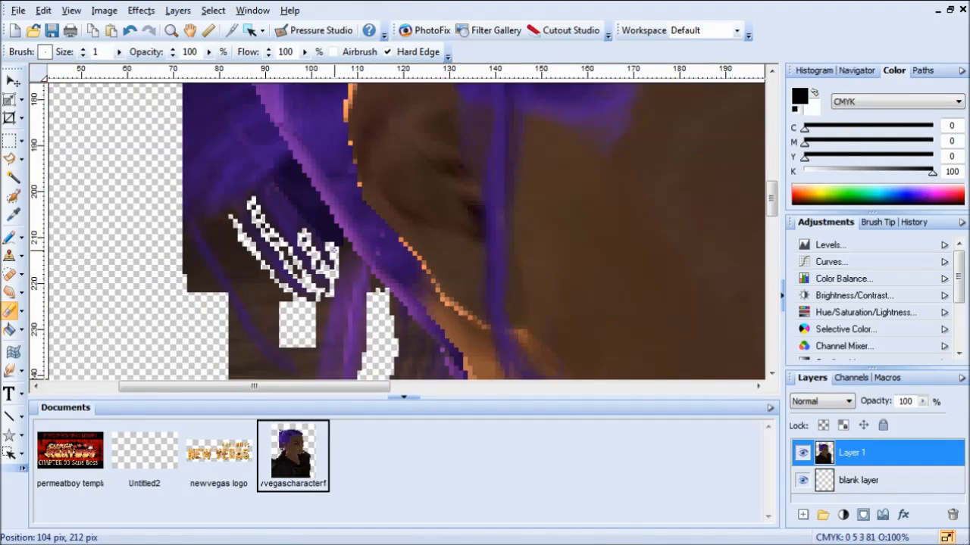
{"action": "scroll", "coordinate": [307, 338], "scroll_direction": "up", "scroll_amount": 1}
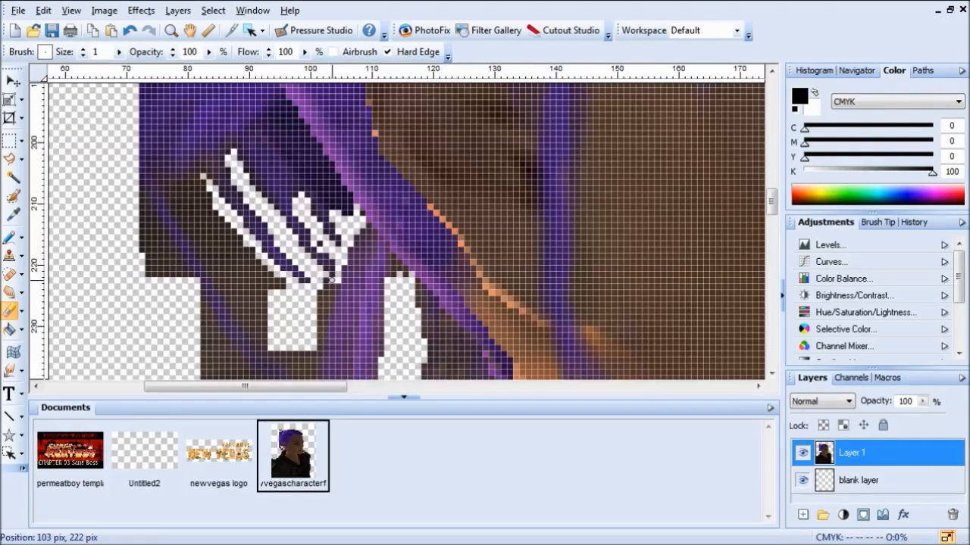
{"action": "left_click_drag", "start_coordinate": [333, 285], "coordinate": [317, 362]}
{"action": "scroll", "coordinate": [275, 355], "scroll_direction": "down", "scroll_amount": 4}
{"action": "scroll", "coordinate": [310, 364], "scroll_direction": "up", "scroll_amount": 4}
{"action": "left_click_drag", "start_coordinate": [307, 163], "coordinate": [288, 186]}
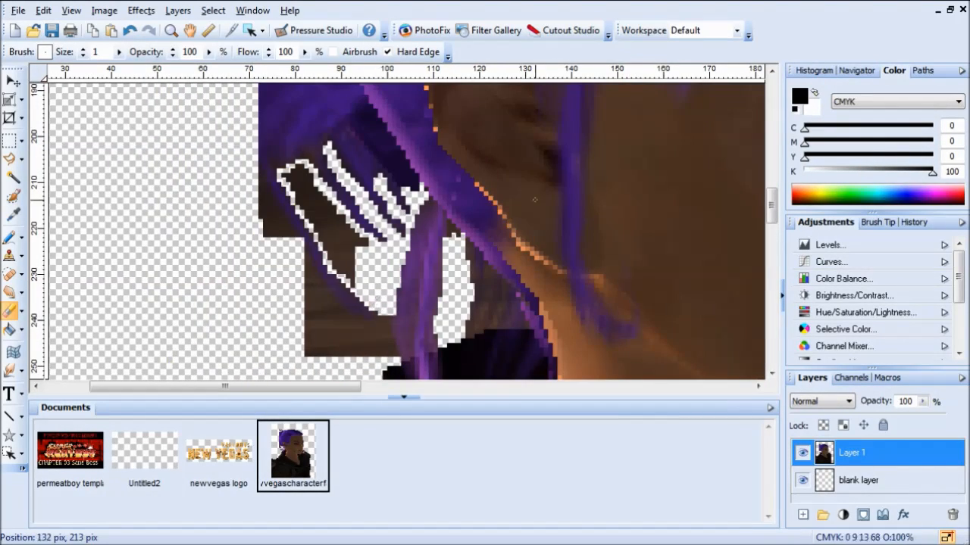
Step: Delete the background blocks behind and below the curved strand under the ponytail
{"action": "scroll", "coordinate": [534, 200], "scroll_direction": "down", "scroll_amount": 4}
{"action": "left_click", "coordinate": [9, 141]}
{"action": "scroll", "coordinate": [227, 288], "scroll_direction": "up", "scroll_amount": 4}
{"action": "left_click_drag", "start_coordinate": [246, 295], "coordinate": [315, 206]}
{"action": "key", "text": "Delete"}
{"action": "scroll", "coordinate": [314, 219], "scroll_direction": "up", "scroll_amount": 2}
{"action": "left_click_drag", "start_coordinate": [249, 318], "coordinate": [485, 242]}
{"action": "left_click_drag", "start_coordinate": [772, 218], "coordinate": [779, 206]}
{"action": "scroll", "coordinate": [147, 217], "scroll_direction": "down", "scroll_amount": 5}
{"action": "scroll", "coordinate": [260, 270], "scroll_direction": "up", "scroll_amount": 4}
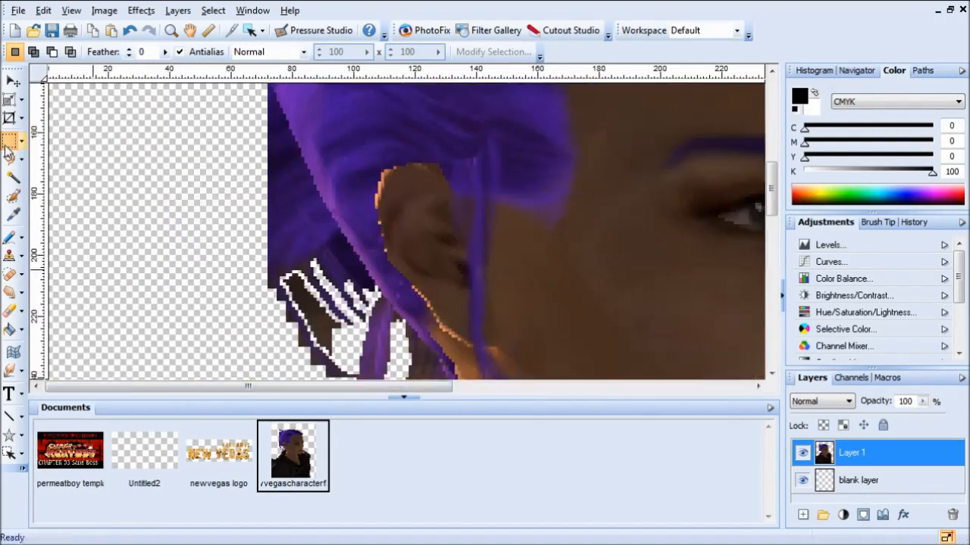
Step: Delete rectangular blocks of the remaining ponytail and background behind the ear along the back hairline
{"action": "scroll", "coordinate": [314, 178], "scroll_direction": "up", "scroll_amount": 3}
{"action": "left_click_drag", "start_coordinate": [368, 162], "coordinate": [226, 320]}
{"action": "key", "text": "Delete"}
{"action": "left_click_drag", "start_coordinate": [221, 186], "coordinate": [281, 376]}
{"action": "left_click", "coordinate": [141, 278]}
{"action": "left_click_drag", "start_coordinate": [771, 186], "coordinate": [773, 194]}
{"action": "left_click_drag", "start_coordinate": [314, 153], "coordinate": [250, 363]}
{"action": "key", "text": "Delete"}
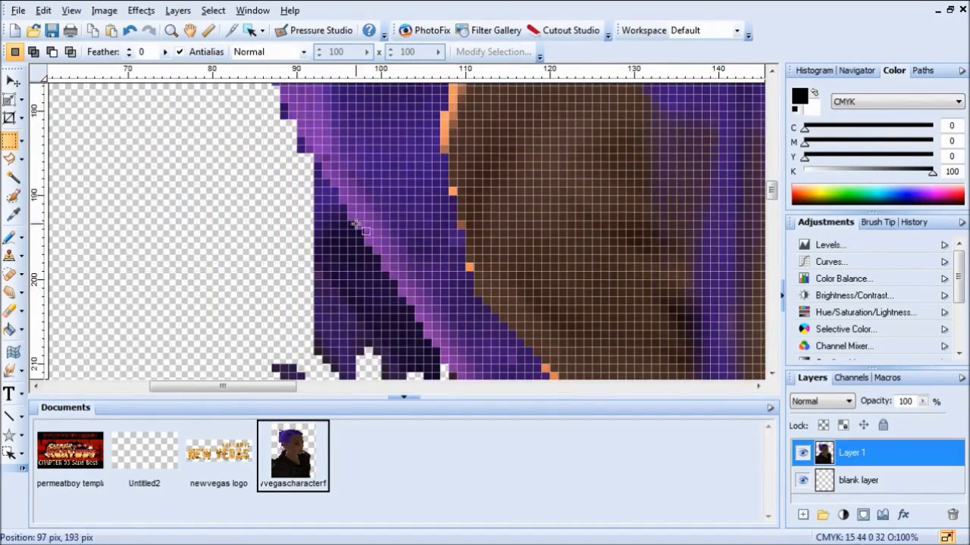
Step: Delete the remaining ponytail blocks below the ear and the loose strand hanging above the collar
{"action": "scroll", "coordinate": [356, 224], "scroll_direction": "down", "scroll_amount": 4}
{"action": "scroll", "coordinate": [287, 288], "scroll_direction": "up", "scroll_amount": 4}
{"action": "scroll", "coordinate": [372, 227], "scroll_direction": "down", "scroll_amount": 5}
{"action": "scroll", "coordinate": [303, 255], "scroll_direction": "up", "scroll_amount": 4}
{"action": "left_click_drag", "start_coordinate": [231, 177], "coordinate": [167, 257]}
{"action": "key", "text": "Delete"}
{"action": "scroll", "coordinate": [303, 256], "scroll_direction": "up", "scroll_amount": 2}
{"action": "left_click_drag", "start_coordinate": [265, 94], "coordinate": [53, 371]}
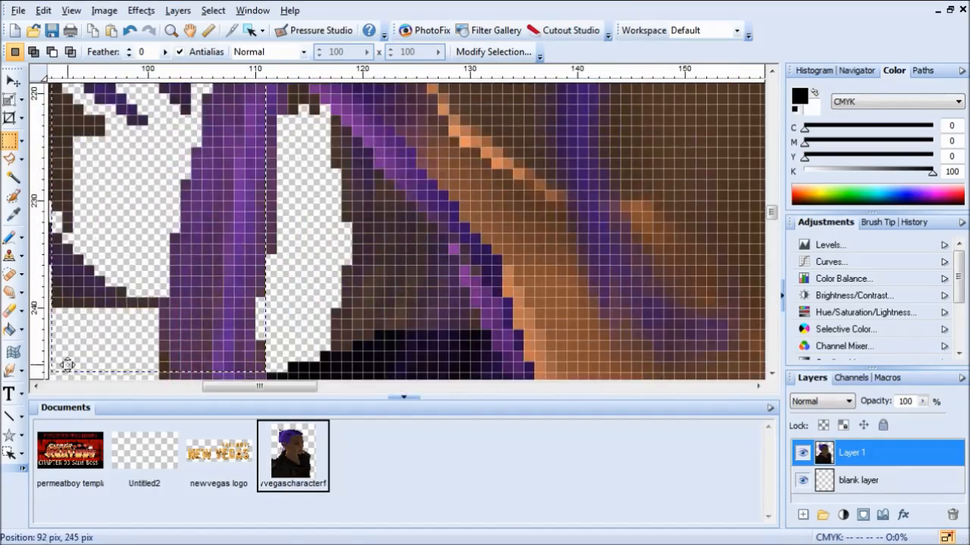
{"action": "key", "text": "Delete"}
Step: Erase the brown background between the nape hairline, the neck and the top of the collar with the 1-pixel eraser
{"action": "scroll", "coordinate": [67, 365], "scroll_direction": "down", "scroll_amount": 3}
{"action": "scroll", "coordinate": [98, 220], "scroll_direction": "up", "scroll_amount": 3}
{"action": "left_click", "coordinate": [10, 311]}
{"action": "key", "text": "ctrl+d"}
{"action": "left_click_drag", "start_coordinate": [243, 343], "coordinate": [243, 321]}
{"action": "scroll", "coordinate": [395, 161], "scroll_direction": "down", "scroll_amount": 3}
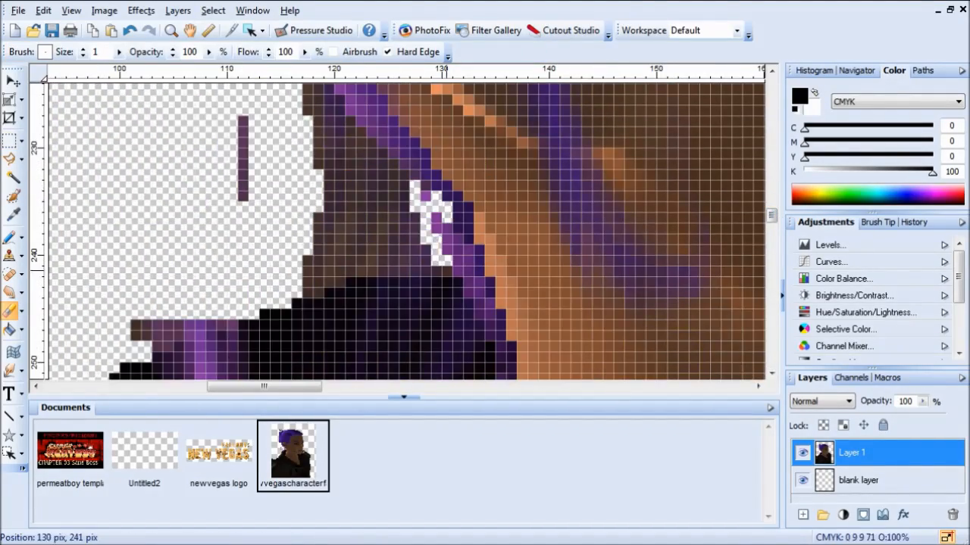
{"action": "left_click_drag", "start_coordinate": [441, 268], "coordinate": [319, 274]}
{"action": "scroll", "coordinate": [176, 250], "scroll_direction": "down", "scroll_amount": 3}
{"action": "scroll", "coordinate": [336, 223], "scroll_direction": "up", "scroll_amount": 3}
{"action": "left_click_drag", "start_coordinate": [313, 215], "coordinate": [326, 228]}
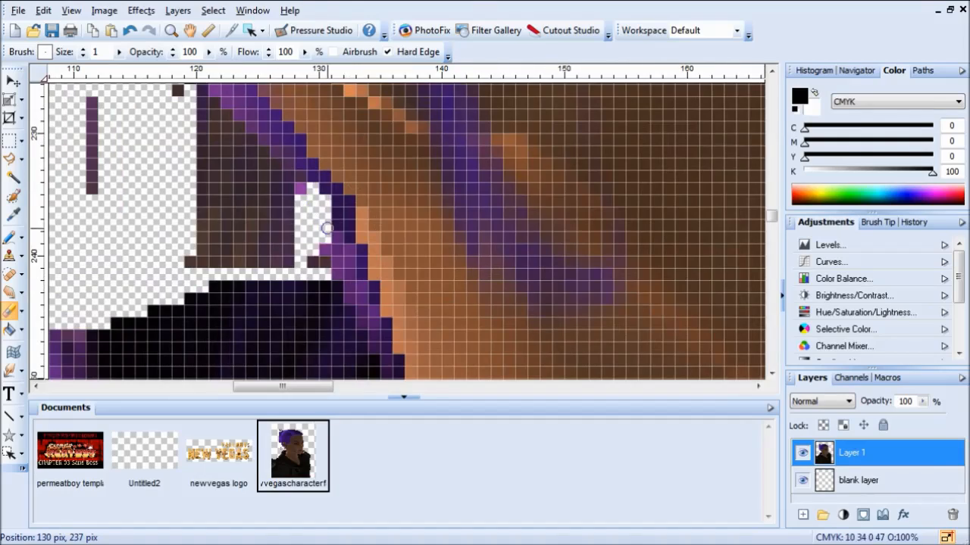
{"action": "scroll", "coordinate": [238, 249], "scroll_direction": "down", "scroll_amount": 3}
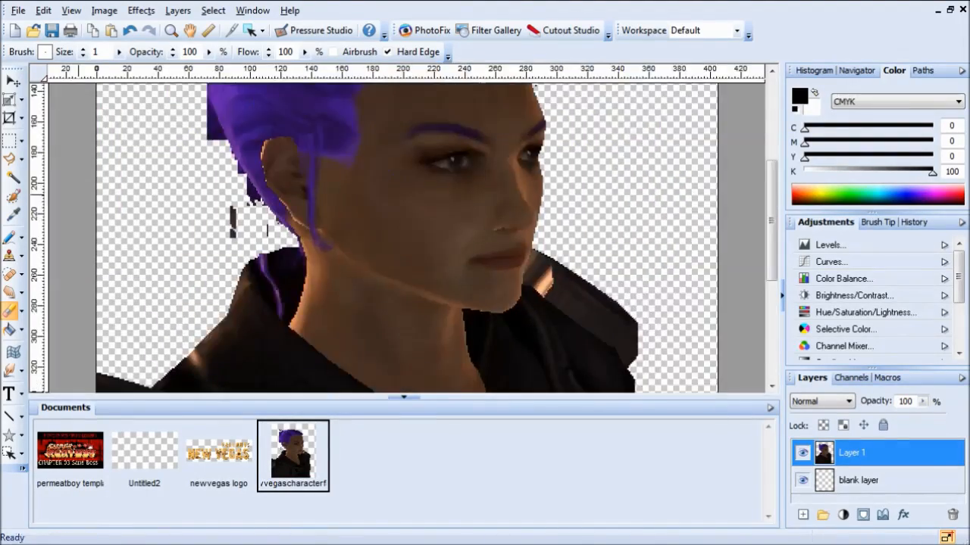
Step: Erase the stray leftover pixels behind the nape and the dark fringe along the back of the head
{"action": "scroll", "coordinate": [195, 287], "scroll_direction": "up", "scroll_amount": 3}
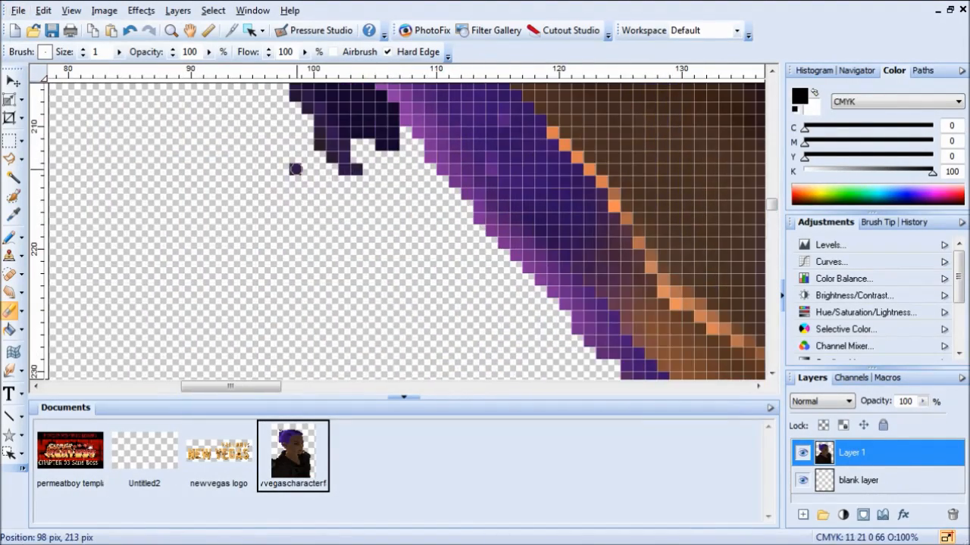
{"action": "scroll", "coordinate": [331, 134], "scroll_direction": "up", "scroll_amount": 3}
{"action": "scroll", "coordinate": [380, 322], "scroll_direction": "down", "scroll_amount": 3}
{"action": "scroll", "coordinate": [381, 322], "scroll_direction": "up", "scroll_amount": 3}
{"action": "scroll", "coordinate": [380, 322], "scroll_direction": "down", "scroll_amount": 3}
{"action": "scroll", "coordinate": [207, 247], "scroll_direction": "up", "scroll_amount": 4}
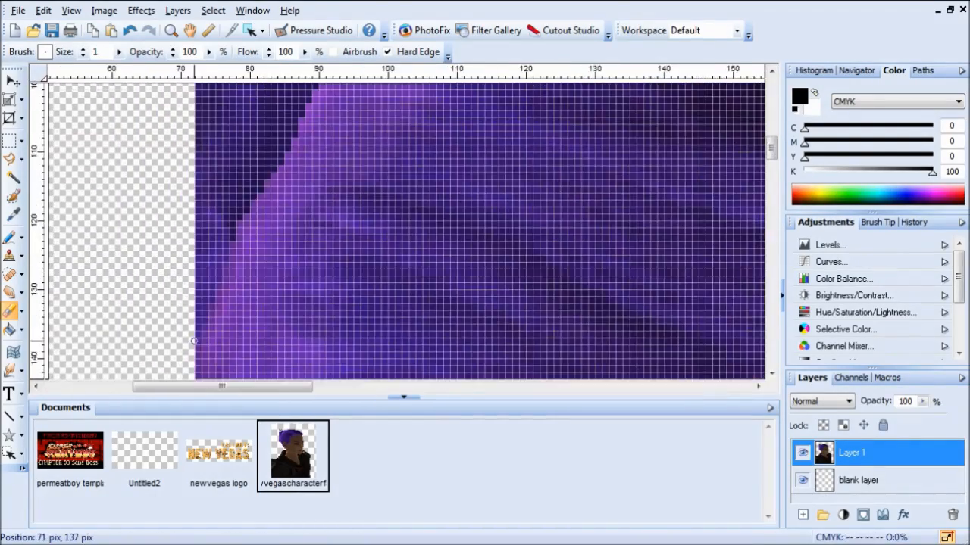
{"action": "left_click_drag", "start_coordinate": [233, 114], "coordinate": [228, 227]}
Step: Delete the dark background beside the upper back of the head in rectangular blocks up towards the crown
{"action": "left_click_drag", "start_coordinate": [772, 152], "coordinate": [772, 127]}
{"action": "left_click", "coordinate": [9, 141]}
{"action": "left_click_drag", "start_coordinate": [352, 152], "coordinate": [201, 457]}
{"action": "left_click_drag", "start_coordinate": [201, 75], "coordinate": [131, 157]}
{"action": "key", "text": "Delete"}
{"action": "scroll", "coordinate": [131, 157], "scroll_direction": "down", "scroll_amount": 1}
{"action": "left_click_drag", "start_coordinate": [772, 126], "coordinate": [772, 114]}
{"action": "left_click_drag", "start_coordinate": [593, 139], "coordinate": [321, 254]}
{"action": "key", "text": "Delete"}
{"action": "left_click_drag", "start_coordinate": [442, 186], "coordinate": [321, 346]}
{"action": "key", "text": "Delete"}
{"action": "key", "text": "Delete"}
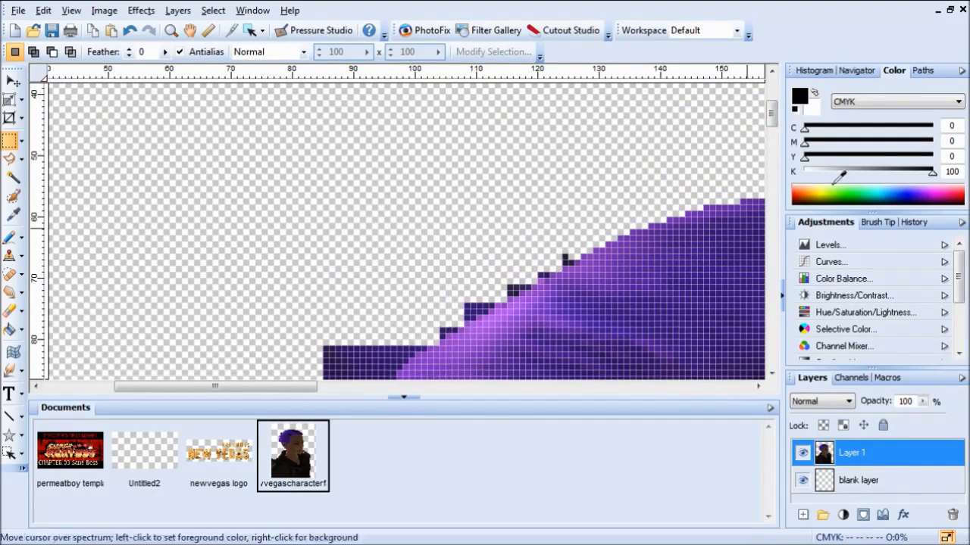
Step: Delete smaller rectangular blocks of dark background in steps down the curved back edge of the hair
{"action": "scroll", "coordinate": [374, 251], "scroll_direction": "down", "scroll_amount": 1}
{"action": "left_click_drag", "start_coordinate": [357, 169], "coordinate": [401, 216]}
{"action": "key", "text": "Delete"}
{"action": "left_click_drag", "start_coordinate": [314, 281], "coordinate": [347, 313]}
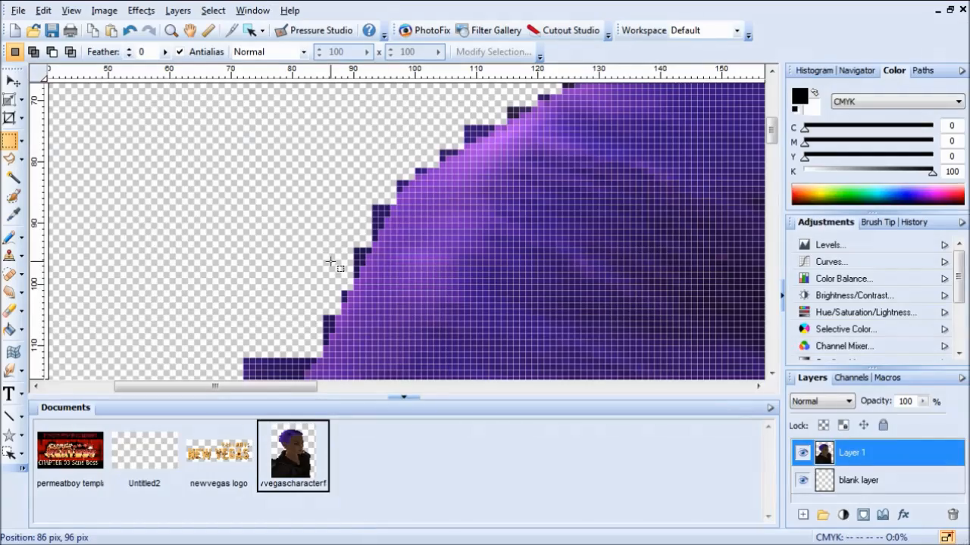
{"action": "left_click_drag", "start_coordinate": [772, 129], "coordinate": [772, 145]}
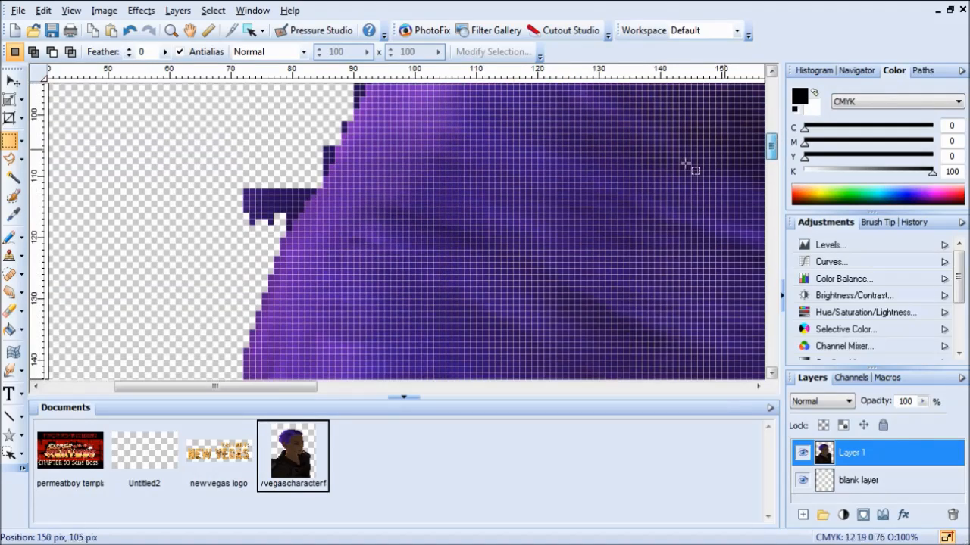
Step: Delete the leftover dark block protruding from the middle of the back of the head
{"action": "scroll", "coordinate": [189, 219], "scroll_direction": "up", "scroll_amount": 1}
{"action": "scroll", "coordinate": [189, 218], "scroll_direction": "down", "scroll_amount": 5}
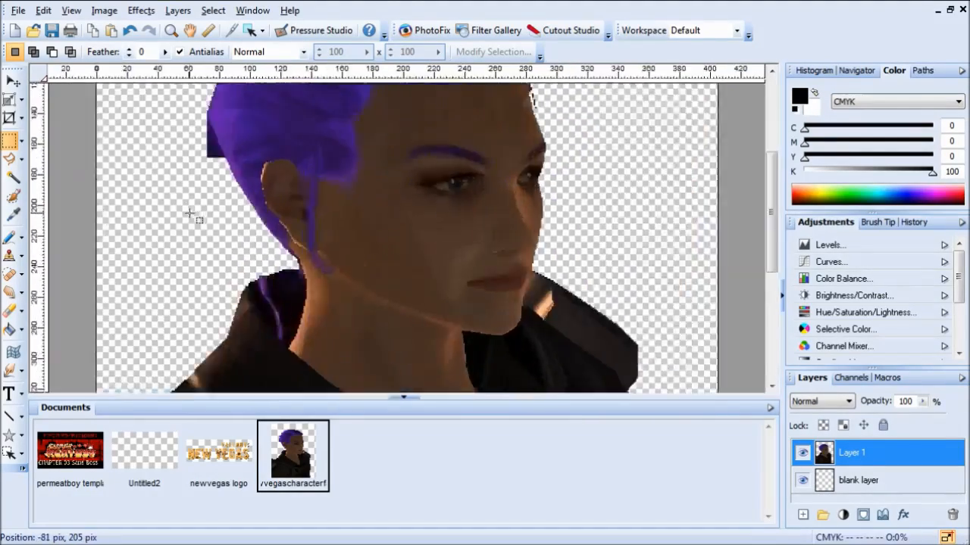
{"action": "scroll", "coordinate": [190, 218], "scroll_direction": "up", "scroll_amount": 2}
{"action": "left_click_drag", "start_coordinate": [772, 209], "coordinate": [768, 130]}
{"action": "scroll", "coordinate": [346, 210], "scroll_direction": "up", "scroll_amount": 1}
{"action": "scroll", "coordinate": [227, 244], "scroll_direction": "up", "scroll_amount": 1}
{"action": "scroll", "coordinate": [297, 207], "scroll_direction": "up", "scroll_amount": 1}
{"action": "mouse_move", "coordinate": [294, 200]}
{"action": "left_mouse_down"}
{"action": "mouse_move", "coordinate": [445, 271]}
{"action": "mouse_move", "coordinate": [510, 283]}
{"action": "left_mouse_up"}
{"action": "key", "text": "Delete"}
{"action": "left_click", "coordinate": [247, 164]}
{"action": "left_click_drag", "start_coordinate": [370, 254], "coordinate": [458, 309]}
{"action": "key", "text": "Delete"}
{"action": "left_click", "coordinate": [333, 246]}
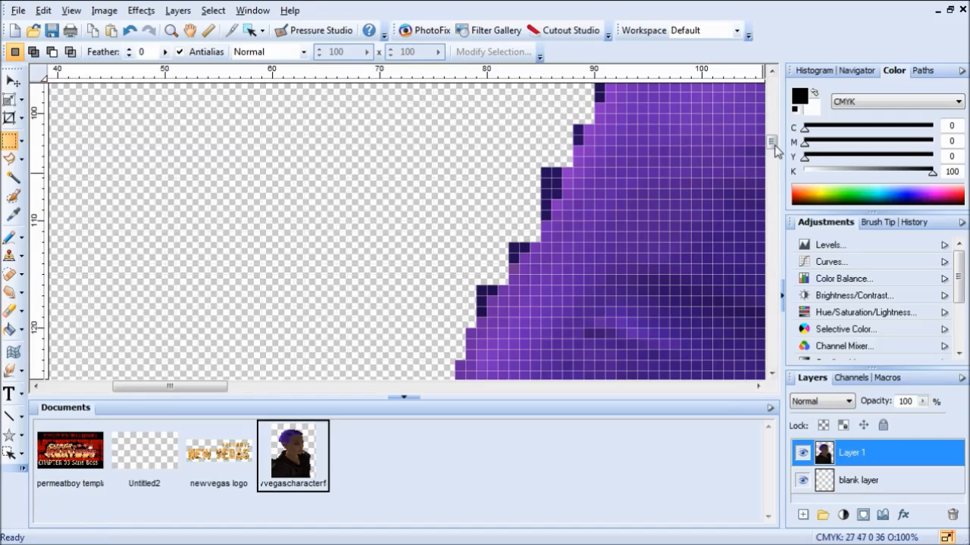
Step: Erase the dark triangular wedge behind the lower back of the head, following the purple hair edge pixel by pixel
{"action": "left_click_drag", "start_coordinate": [772, 142], "coordinate": [773, 167]}
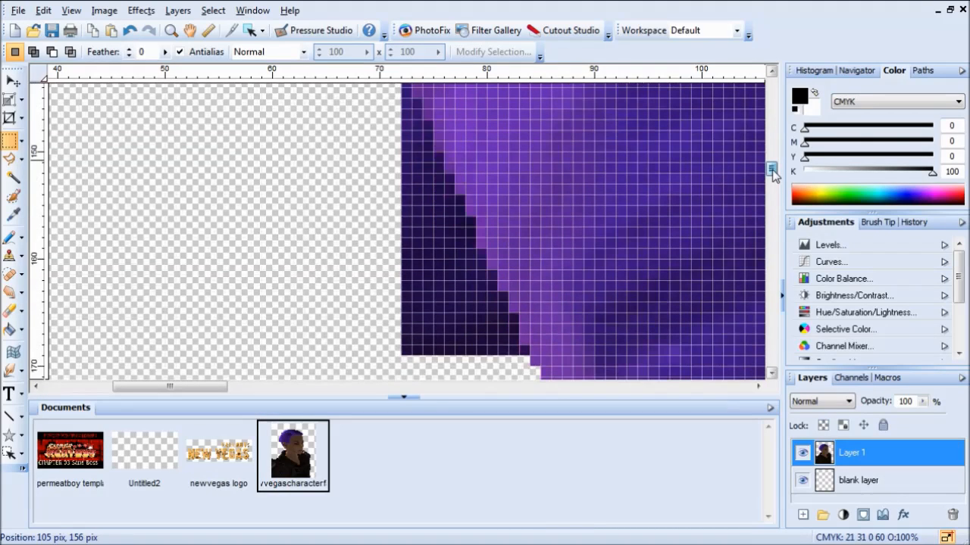
{"action": "left_click", "coordinate": [9, 310]}
{"action": "left_click_drag", "start_coordinate": [404, 340], "coordinate": [403, 142]}
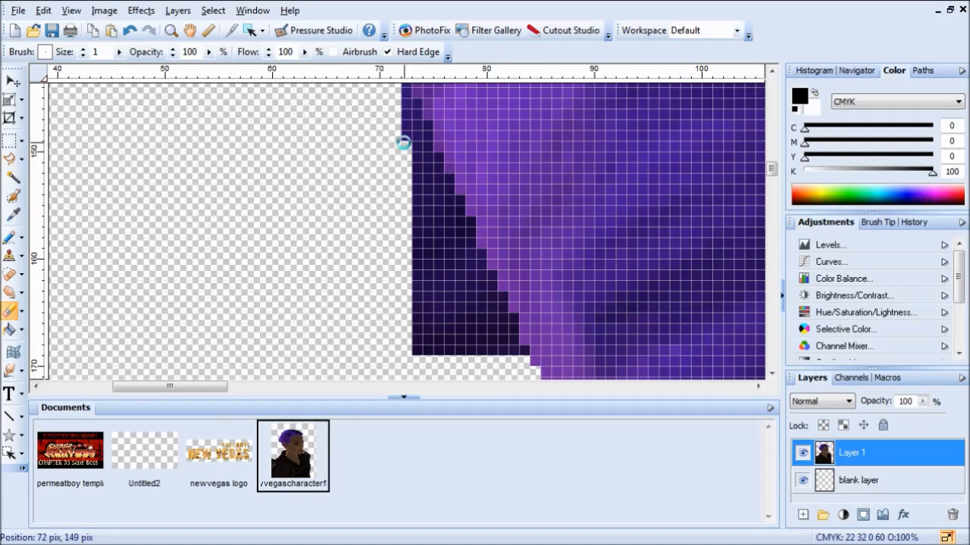
{"action": "mouse_move", "coordinate": [414, 353]}
{"action": "left_mouse_down"}
{"action": "mouse_move", "coordinate": [414, 148]}
{"action": "mouse_move", "coordinate": [438, 293]}
{"action": "left_mouse_up"}
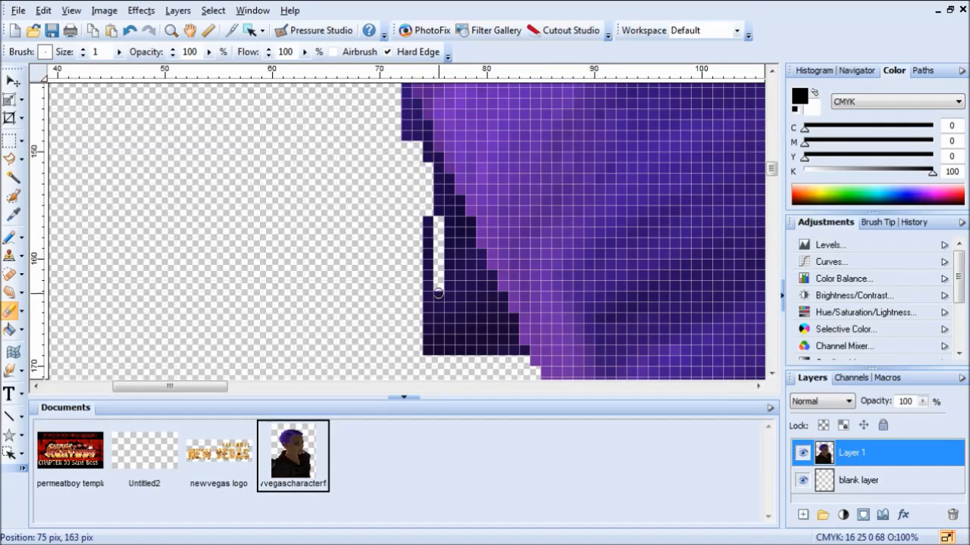
{"action": "left_click_drag", "start_coordinate": [429, 347], "coordinate": [425, 208]}
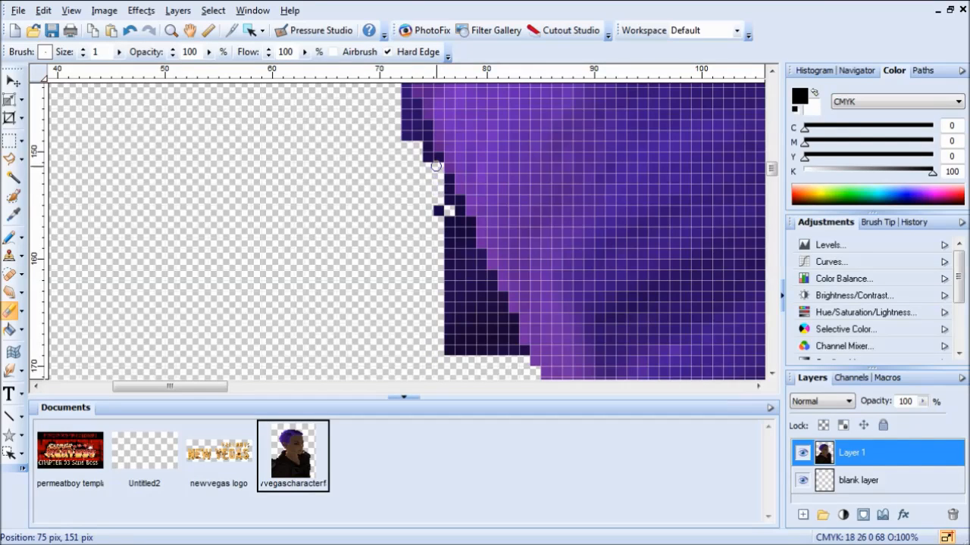
{"action": "left_click_drag", "start_coordinate": [434, 182], "coordinate": [436, 238]}
{"action": "mouse_move", "coordinate": [424, 132]}
{"action": "left_mouse_down"}
{"action": "mouse_move", "coordinate": [403, 141]}
{"action": "mouse_move", "coordinate": [404, 123]}
{"action": "left_mouse_up"}
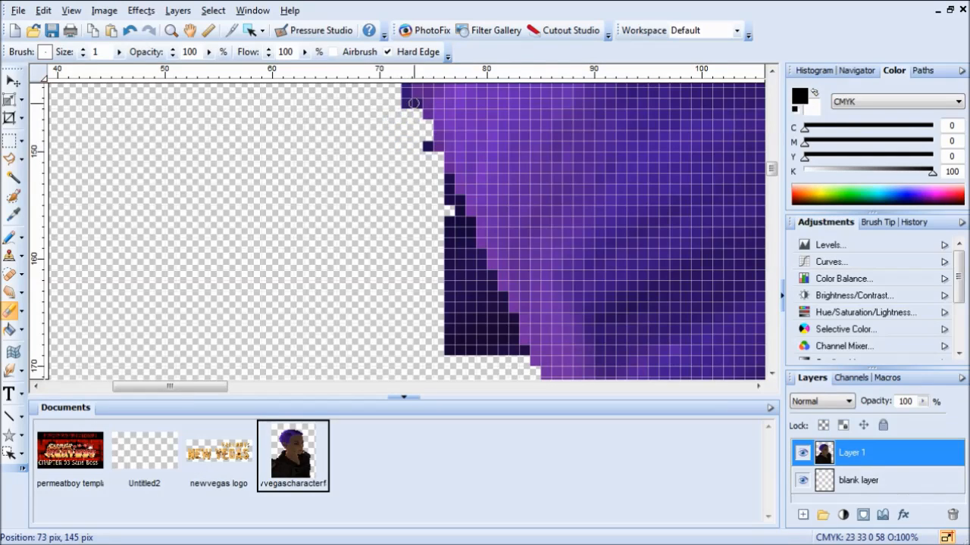
{"action": "mouse_move", "coordinate": [448, 184]}
{"action": "left_mouse_down"}
{"action": "mouse_move", "coordinate": [447, 348]}
{"action": "mouse_move", "coordinate": [521, 352]}
{"action": "mouse_move", "coordinate": [454, 315]}
{"action": "mouse_move", "coordinate": [507, 335]}
{"action": "mouse_move", "coordinate": [445, 332]}
{"action": "left_mouse_up"}
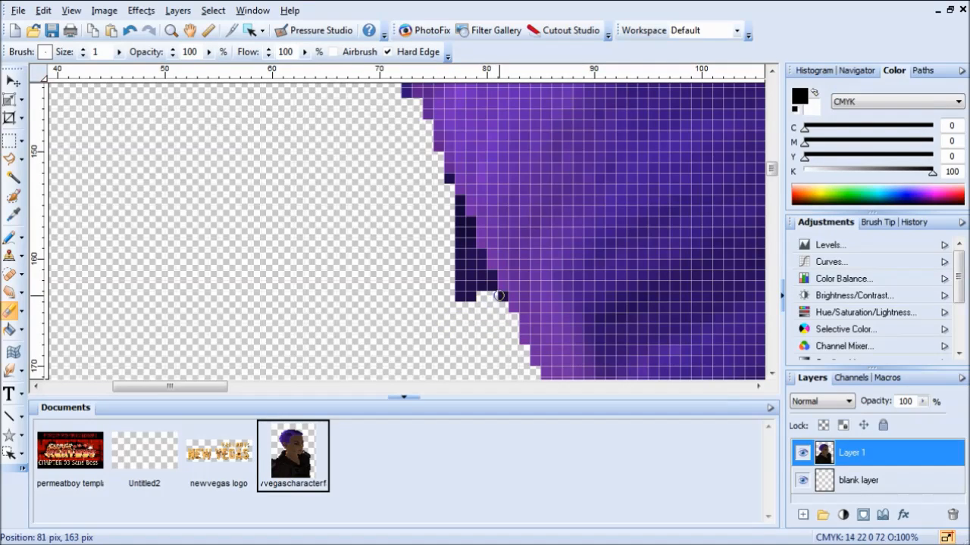
{"action": "left_click_drag", "start_coordinate": [463, 267], "coordinate": [455, 213]}
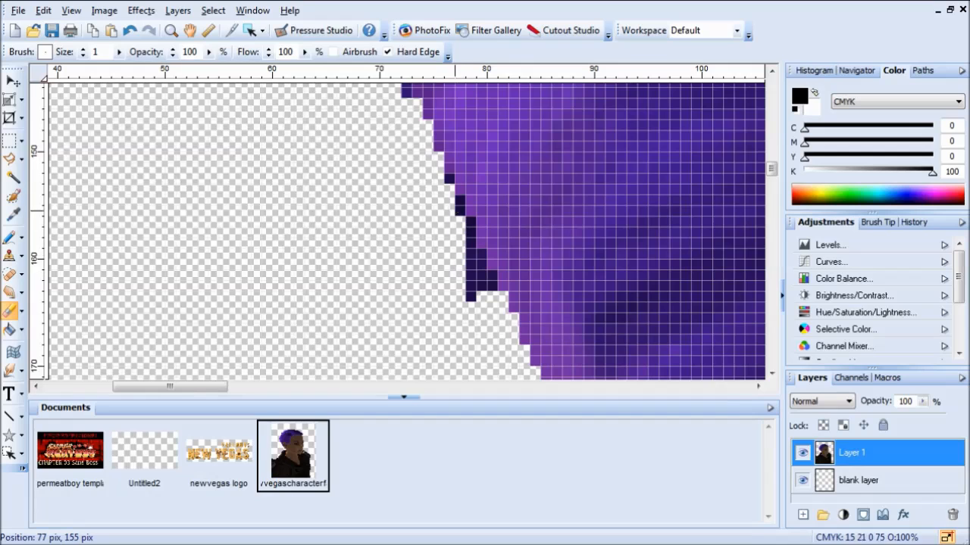
{"action": "left_click_drag", "start_coordinate": [466, 221], "coordinate": [474, 288]}
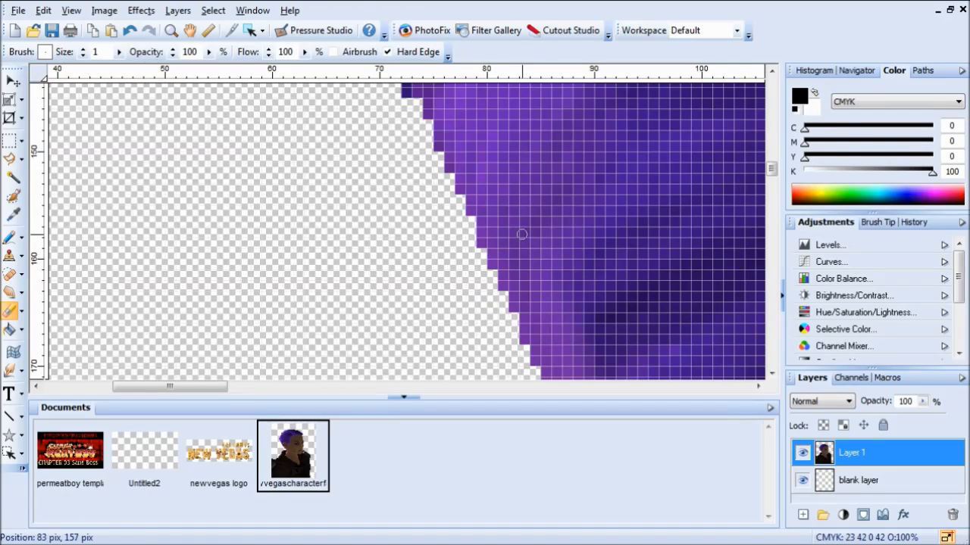
Step: Erase the dark edge pixels around the rearmost point of the hair and up the back of the head
{"action": "left_click_drag", "start_coordinate": [771, 174], "coordinate": [772, 164]}
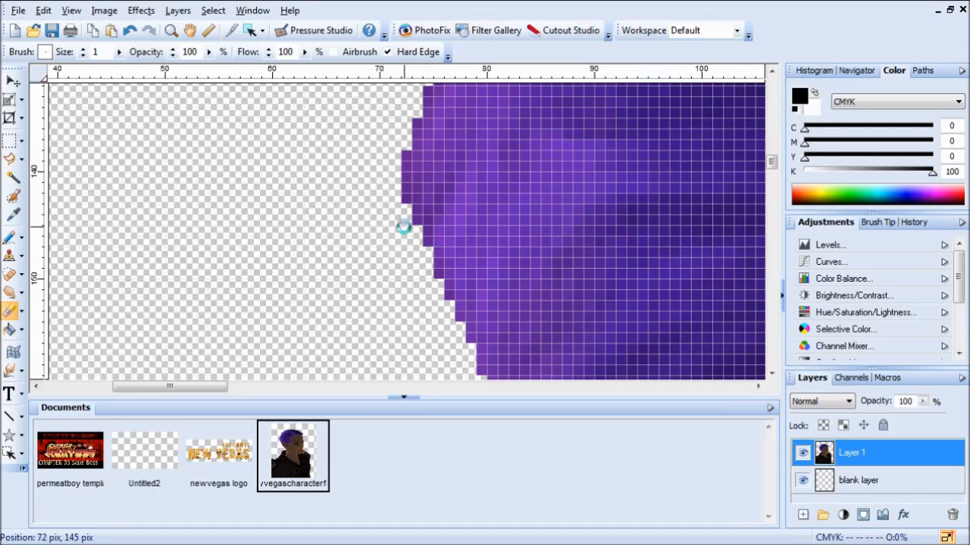
{"action": "left_click_drag", "start_coordinate": [772, 166], "coordinate": [772, 150]}
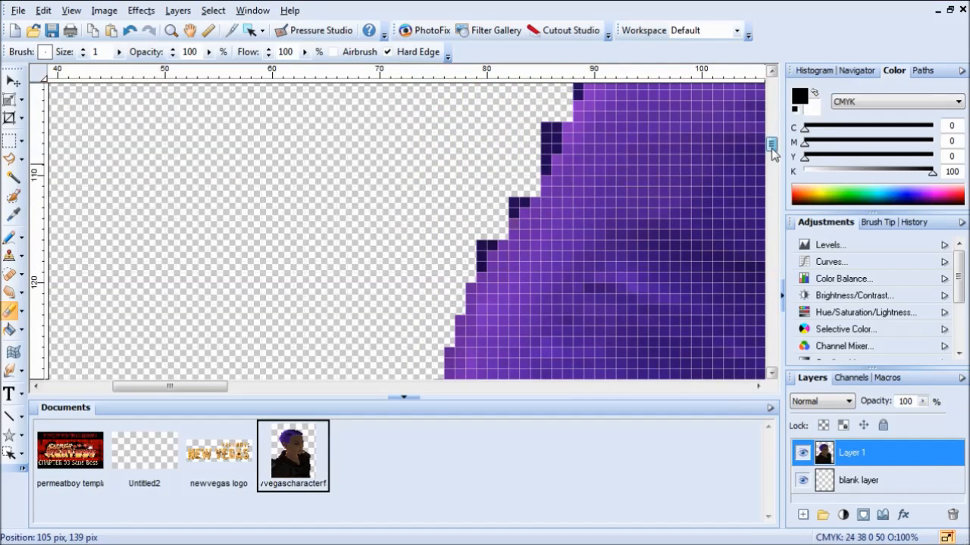
{"action": "left_click_drag", "start_coordinate": [480, 267], "coordinate": [481, 231]}
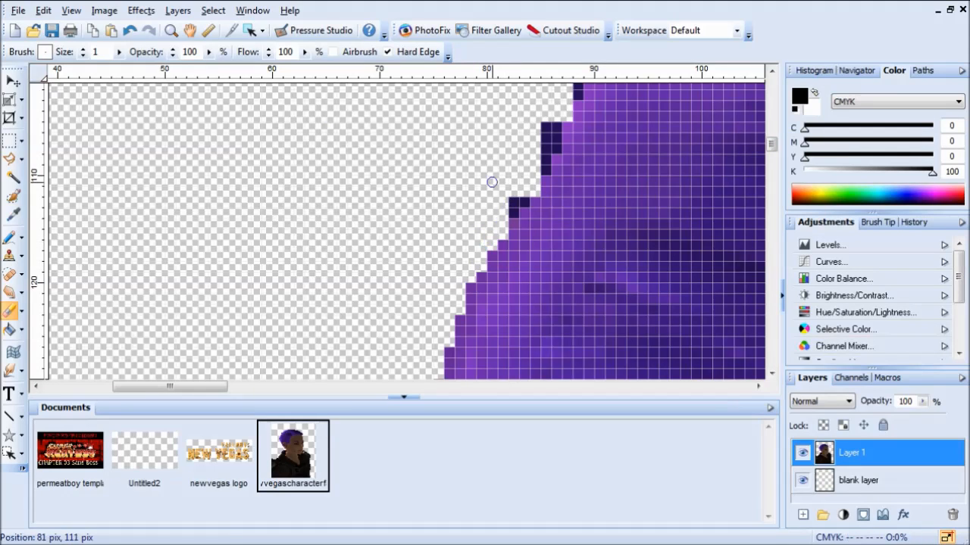
{"action": "left_click", "coordinate": [17, 10]}
{"action": "left_click", "coordinate": [17, 9]}
{"action": "mouse_move", "coordinate": [508, 212]}
{"action": "left_mouse_down"}
{"action": "mouse_move", "coordinate": [541, 164]}
{"action": "mouse_move", "coordinate": [542, 129]}
{"action": "left_mouse_up"}
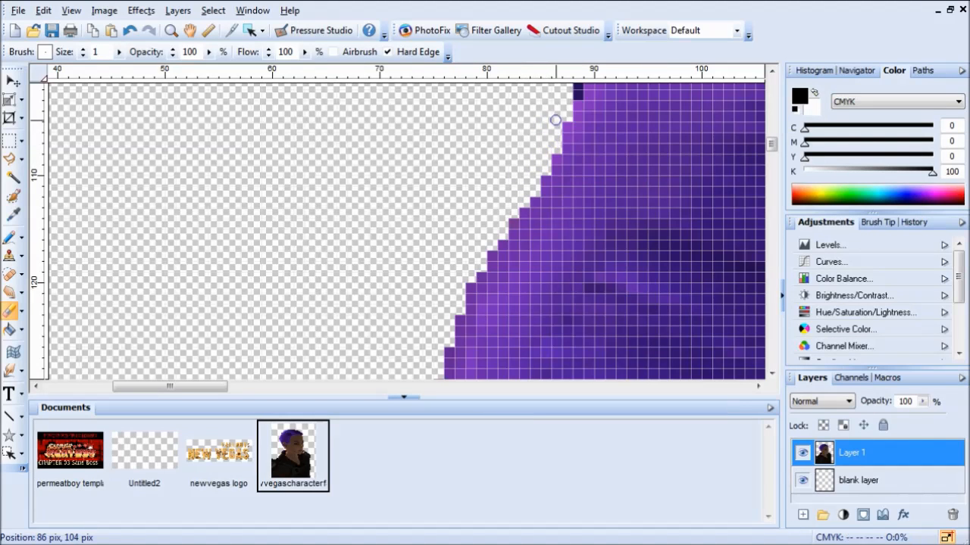
Step: Erase the dark stair-step pixels along the upper back curve of the hair towards the crown
{"action": "left_click_drag", "start_coordinate": [206, 392], "coordinate": [243, 388]}
{"action": "left_click_drag", "start_coordinate": [775, 148], "coordinate": [773, 132]}
{"action": "left_click_drag", "start_coordinate": [368, 247], "coordinate": [375, 205]}
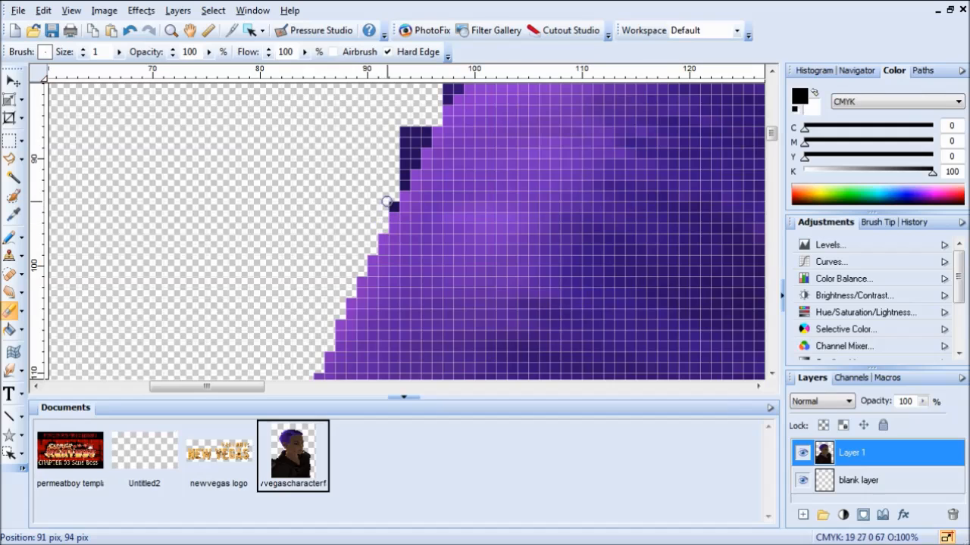
{"action": "mouse_move", "coordinate": [402, 156]}
{"action": "left_mouse_down"}
{"action": "mouse_move", "coordinate": [403, 124]}
{"action": "mouse_move", "coordinate": [423, 137]}
{"action": "left_mouse_up"}
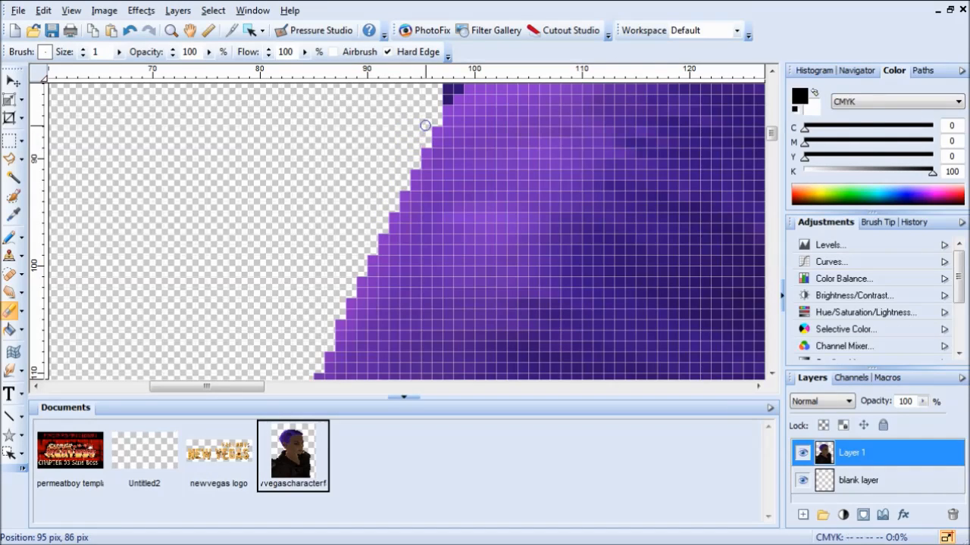
{"action": "left_click_drag", "start_coordinate": [771, 135], "coordinate": [771, 130]}
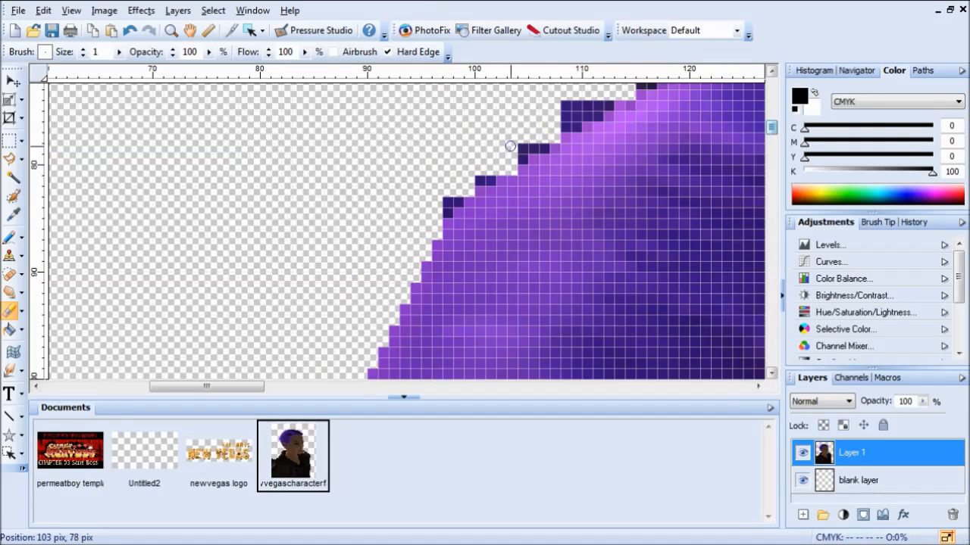
{"action": "left_click_drag", "start_coordinate": [448, 214], "coordinate": [447, 196]}
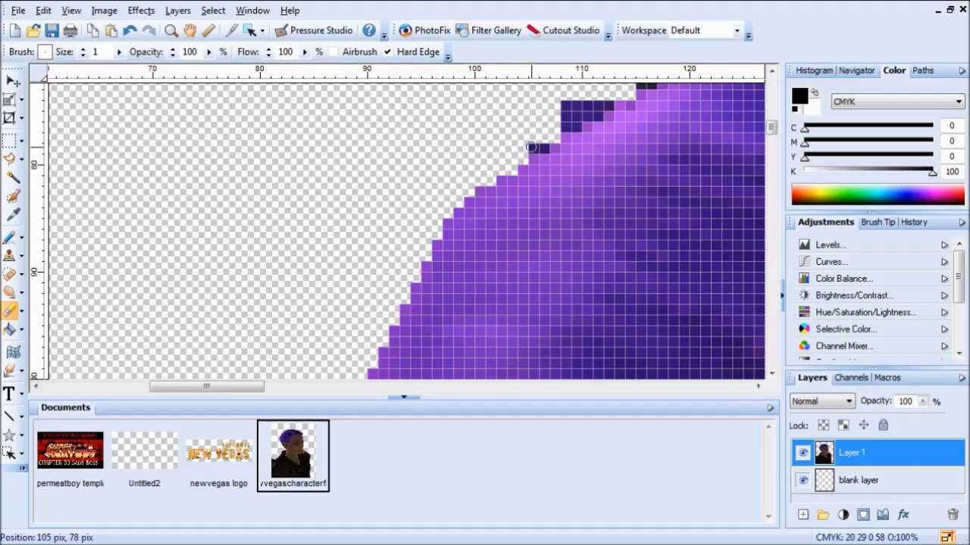
{"action": "left_click_drag", "start_coordinate": [563, 105], "coordinate": [595, 102]}
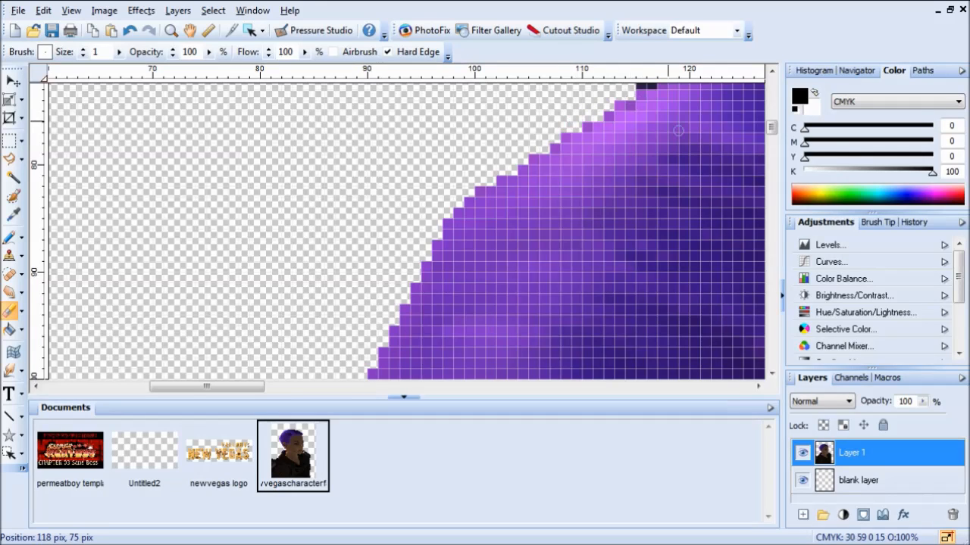
Step: Erase the last dark pixels along the rising hair edge at the crown, undoing stray eraser strokes
{"action": "scroll", "coordinate": [204, 161], "scroll_direction": "up", "scroll_amount": 2}
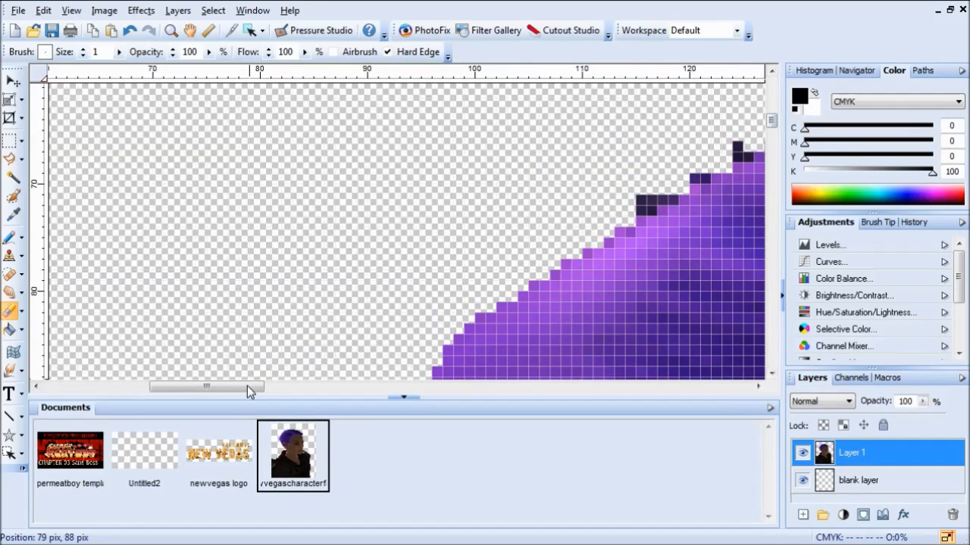
{"action": "left_click_drag", "start_coordinate": [244, 387], "coordinate": [278, 388]}
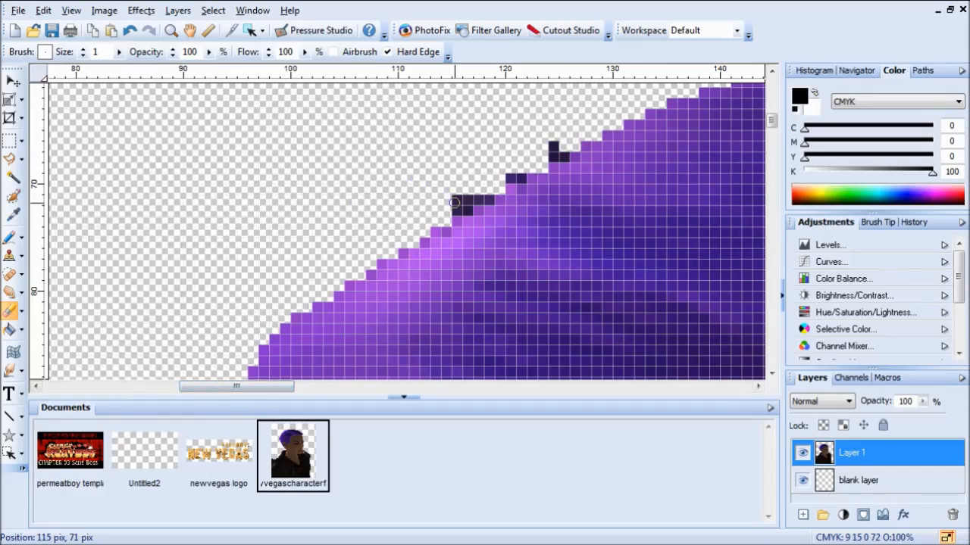
{"action": "left_click_drag", "start_coordinate": [461, 211], "coordinate": [439, 208]}
{"action": "key", "text": "ctrl+z"}
{"action": "key", "text": "ctrl+z"}
{"action": "key", "text": "ctrl+z"}
{"action": "key", "text": "ctrl+z"}
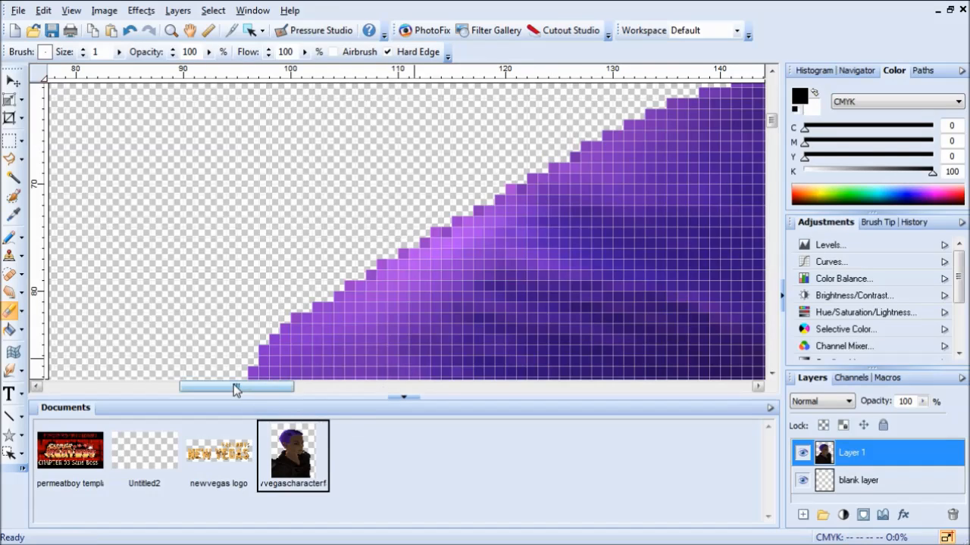
Step: Examine the hair outline over the crown and down to the forehead for leftover background pixels
{"action": "left_click_drag", "start_coordinate": [236, 386], "coordinate": [308, 387]}
{"action": "scroll", "coordinate": [761, 120], "scroll_direction": "up", "scroll_amount": 3}
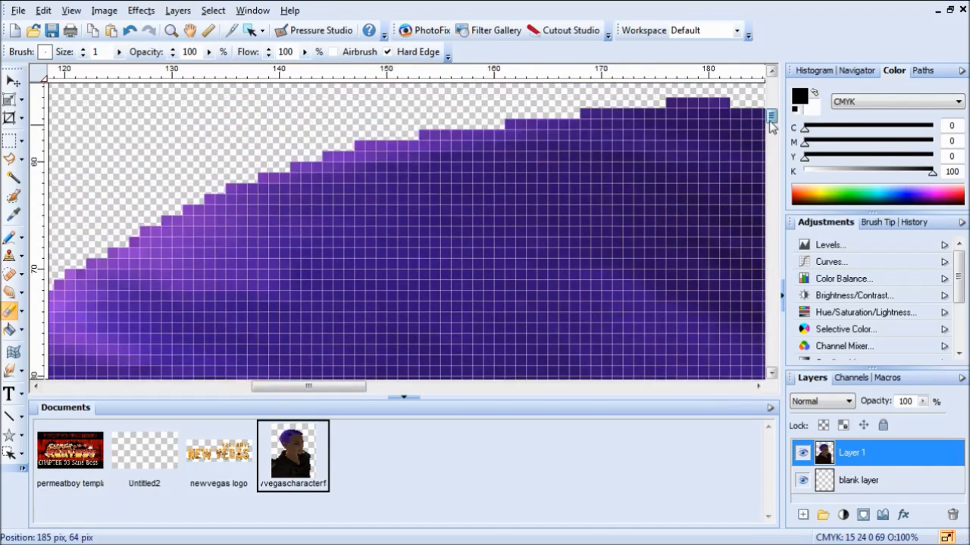
{"action": "left_click_drag", "start_coordinate": [274, 386], "coordinate": [409, 385]}
{"action": "scroll", "coordinate": [364, 340], "scroll_direction": "down", "scroll_amount": 5}
{"action": "scroll", "coordinate": [320, 196], "scroll_direction": "up", "scroll_amount": 3}
{"action": "scroll", "coordinate": [320, 197], "scroll_direction": "down", "scroll_amount": 1}
{"action": "scroll", "coordinate": [319, 195], "scroll_direction": "down", "scroll_amount": 1}
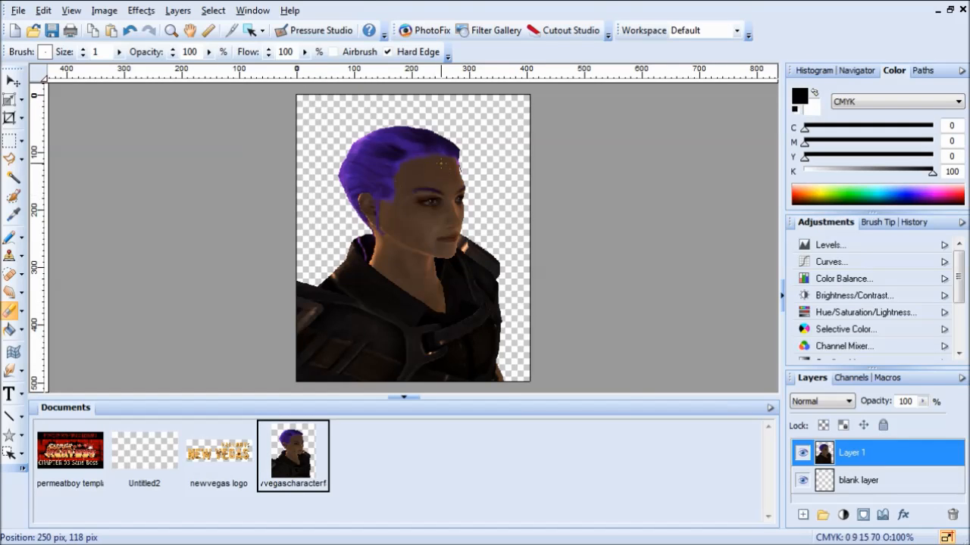
{"action": "scroll", "coordinate": [451, 140], "scroll_direction": "up", "scroll_amount": 7}
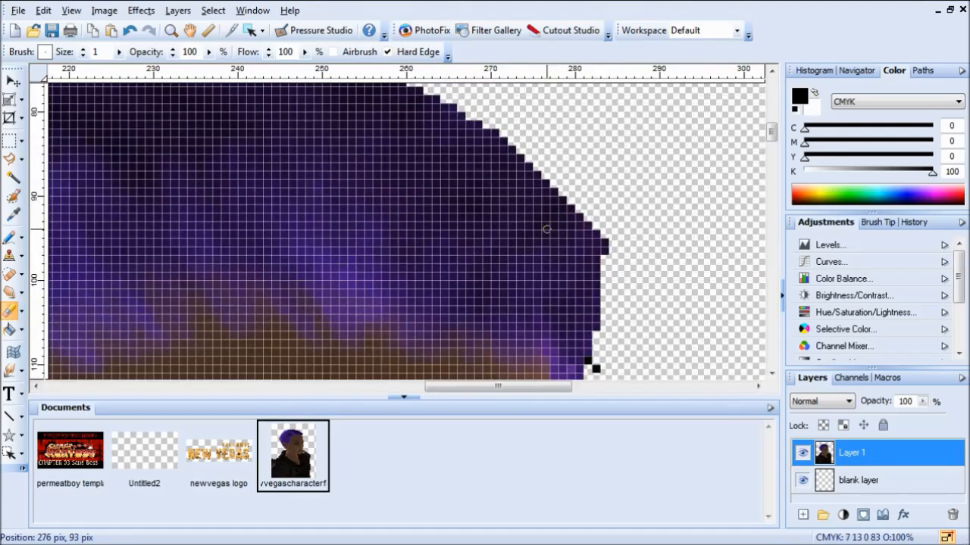
Step: Erase the leftover dark pixels below the front tip of the hair and the stray ones alongside the forehead
{"action": "scroll", "coordinate": [547, 223], "scroll_direction": "down", "scroll_amount": 1}
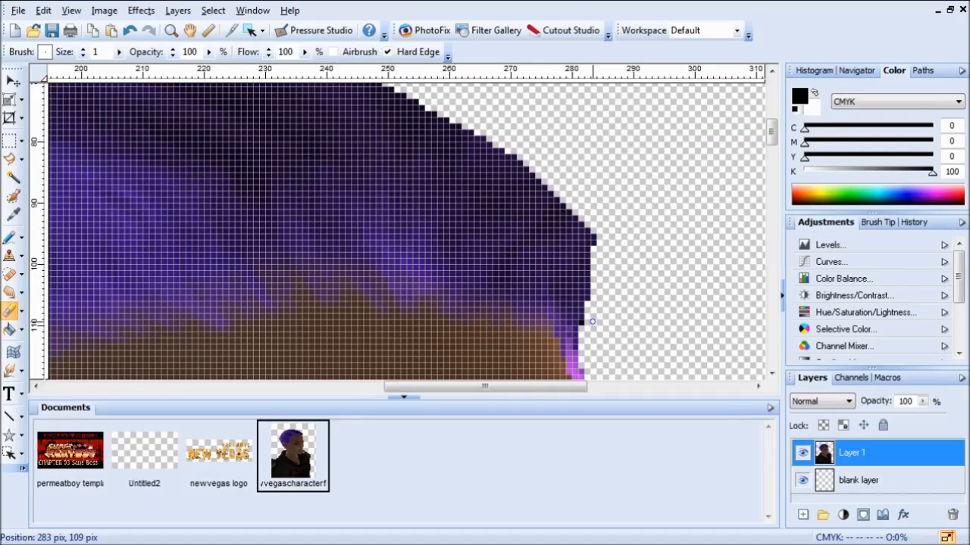
{"action": "scroll", "coordinate": [606, 227], "scroll_direction": "up", "scroll_amount": 2}
{"action": "left_click_drag", "start_coordinate": [579, 246], "coordinate": [579, 261]}
{"action": "scroll", "coordinate": [608, 376], "scroll_direction": "down", "scroll_amount": 5}
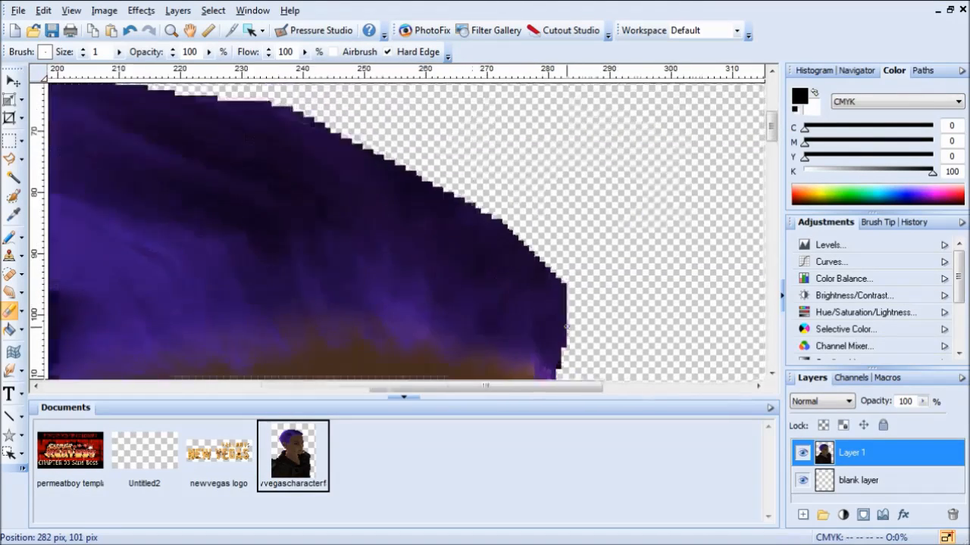
{"action": "scroll", "coordinate": [519, 250], "scroll_direction": "up", "scroll_amount": 4}
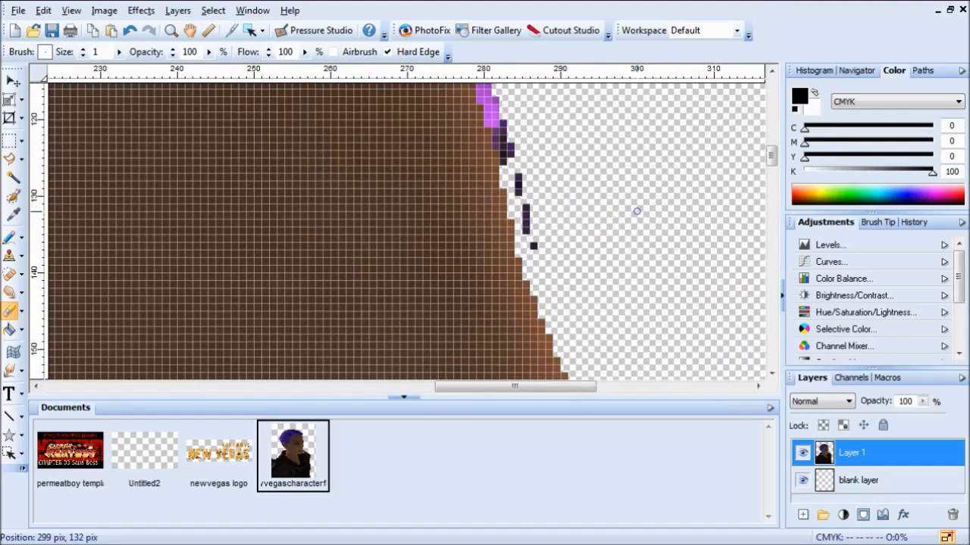
{"action": "mouse_move", "coordinate": [526, 226]}
{"action": "left_mouse_down"}
{"action": "mouse_move", "coordinate": [533, 243]}
{"action": "mouse_move", "coordinate": [505, 121]}
{"action": "mouse_move", "coordinate": [505, 166]}
{"action": "left_mouse_up"}
Step: Examine the whole character cutout, including the hair outline, neck and collar, for leftover background pixels
{"action": "scroll", "coordinate": [540, 152], "scroll_direction": "down", "scroll_amount": 6}
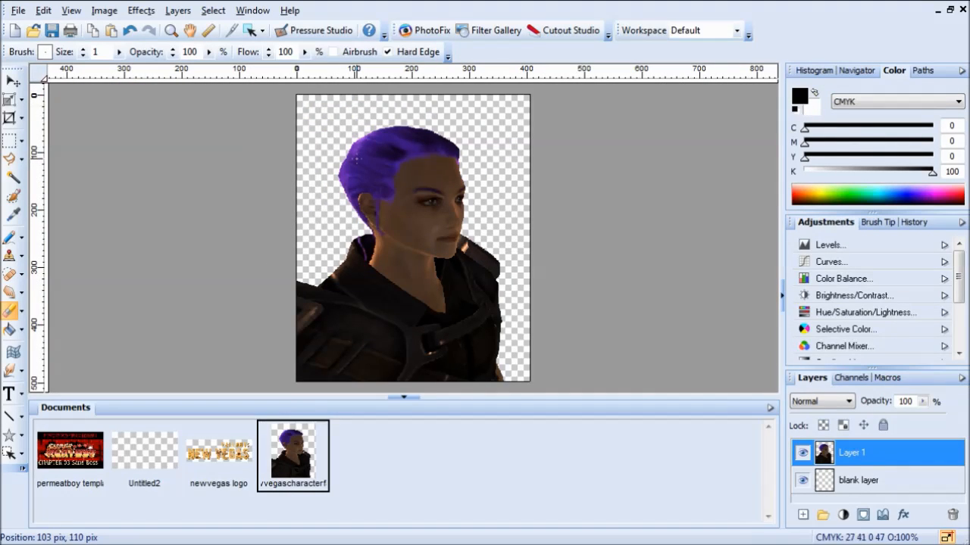
{"action": "scroll", "coordinate": [355, 158], "scroll_direction": "down", "scroll_amount": 4}
{"action": "scroll", "coordinate": [265, 258], "scroll_direction": "up", "scroll_amount": 7}
{"action": "scroll", "coordinate": [264, 258], "scroll_direction": "down", "scroll_amount": 2}
{"action": "scroll", "coordinate": [265, 258], "scroll_direction": "down", "scroll_amount": 2}
{"action": "scroll", "coordinate": [265, 257], "scroll_direction": "up", "scroll_amount": 5}
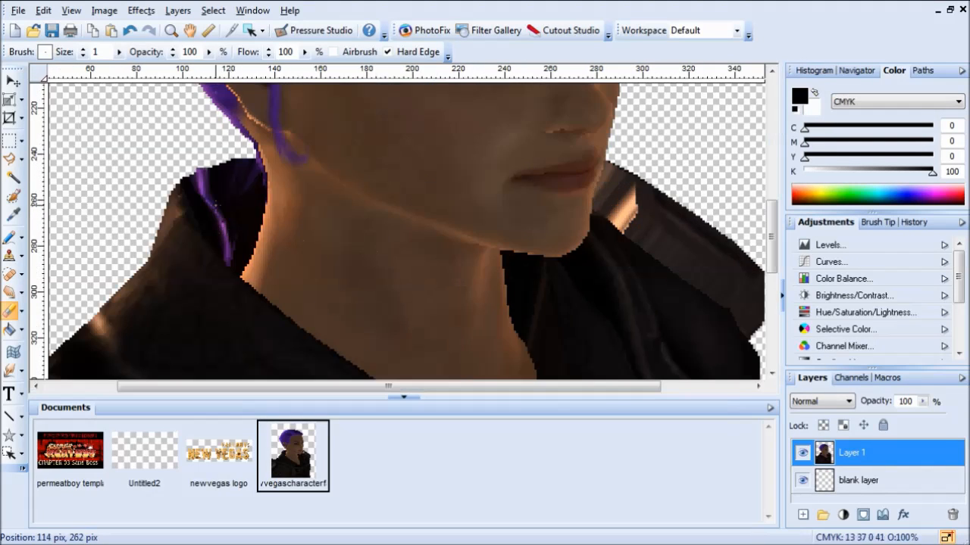
{"action": "scroll", "coordinate": [175, 309], "scroll_direction": "down", "scroll_amount": 5}
{"action": "scroll", "coordinate": [177, 309], "scroll_direction": "up", "scroll_amount": 2}
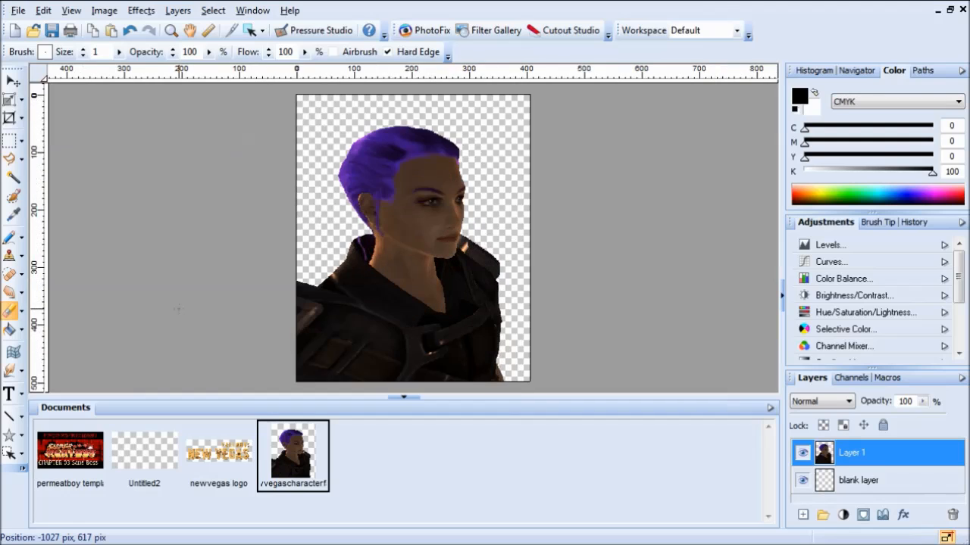
{"action": "scroll", "coordinate": [360, 125], "scroll_direction": "up", "scroll_amount": 2}
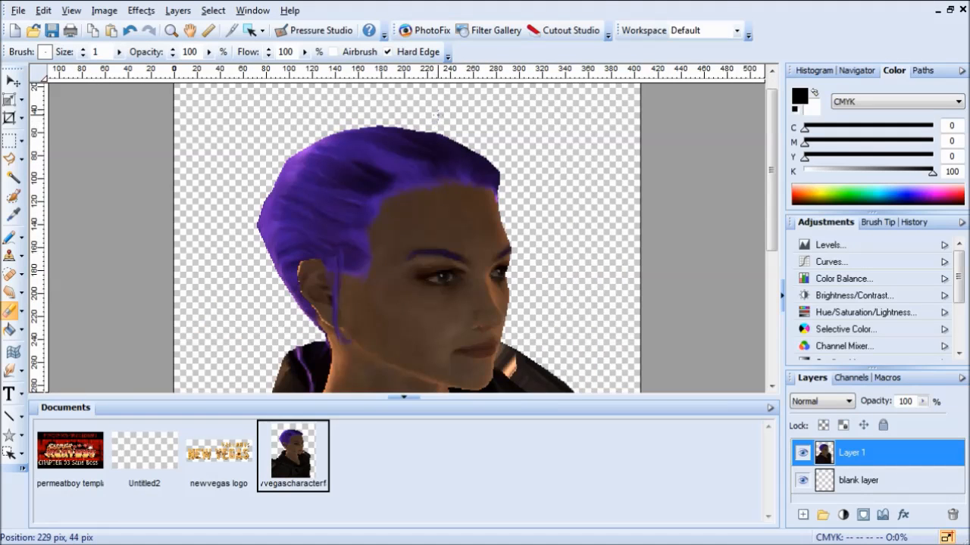
{"action": "scroll", "coordinate": [317, 291], "scroll_direction": "down", "scroll_amount": 3}
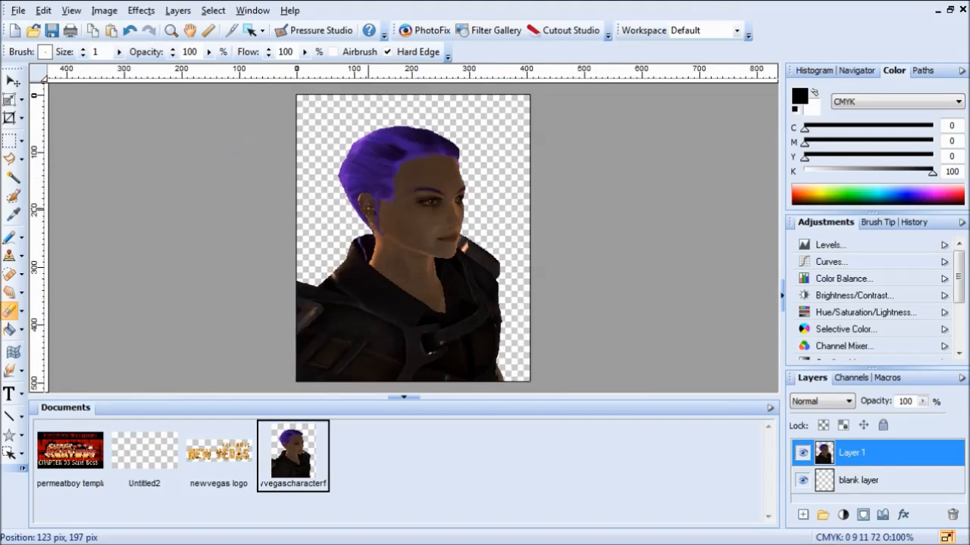
{"action": "scroll", "coordinate": [318, 290], "scroll_direction": "up", "scroll_amount": 2}
Step: Save the newvegascharacterface cutout and switch to the blank Untitled2 thumbnail document
{"action": "left_click", "coordinate": [18, 11]}
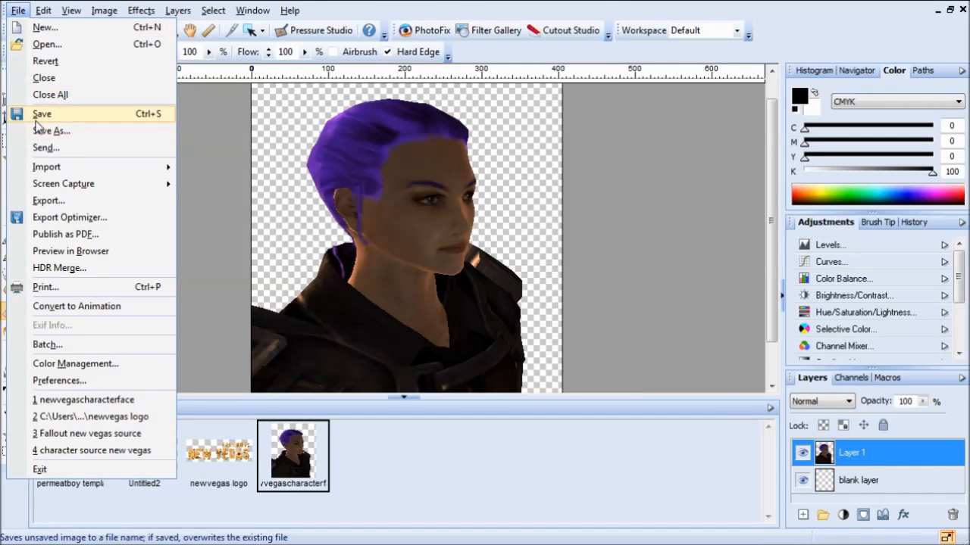
{"action": "left_click", "coordinate": [34, 113]}
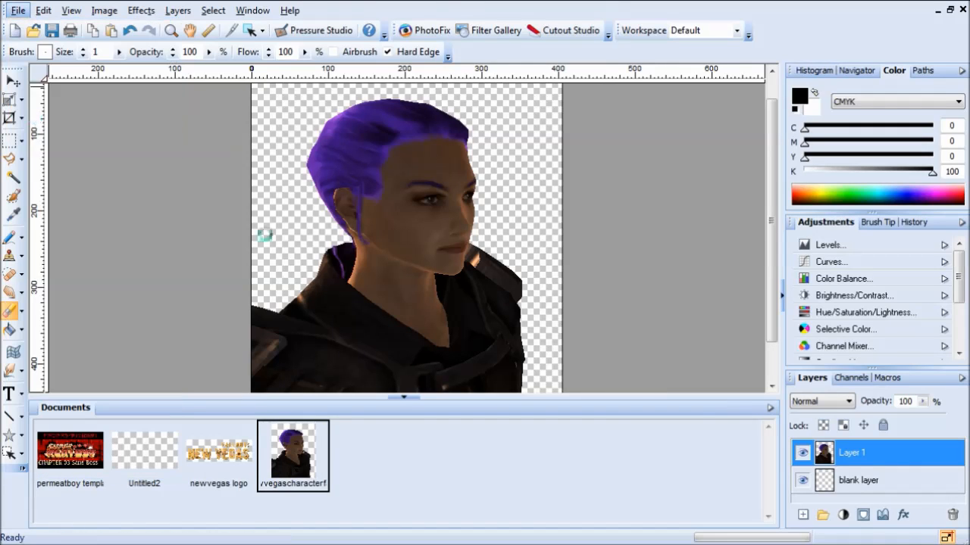
{"action": "left_click", "coordinate": [138, 452]}
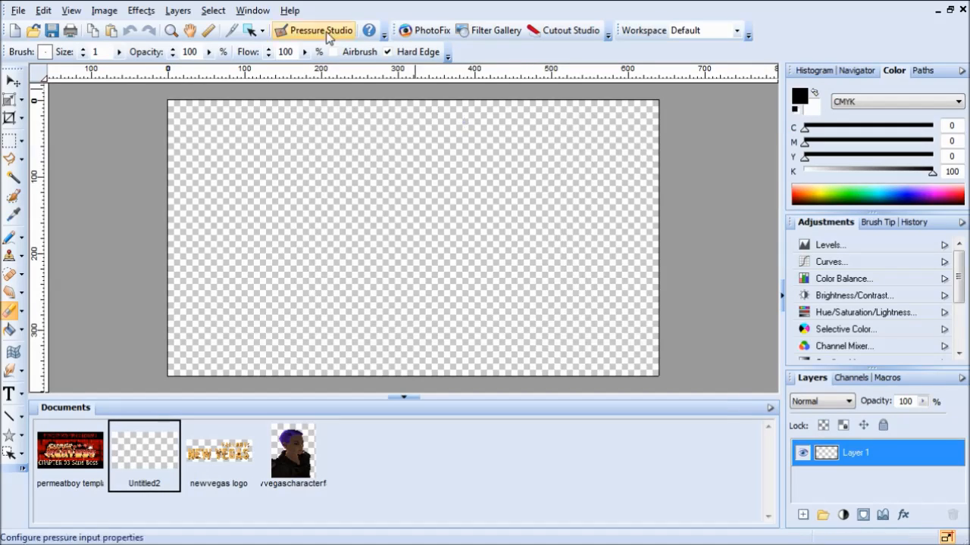
{"action": "key", "text": "super"}
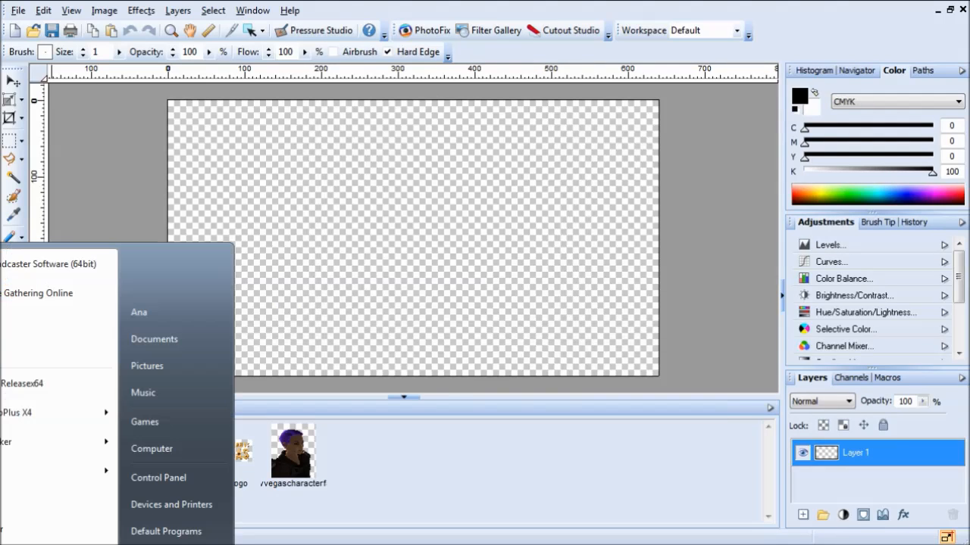
{"action": "left_click", "coordinate": [46, 500]}
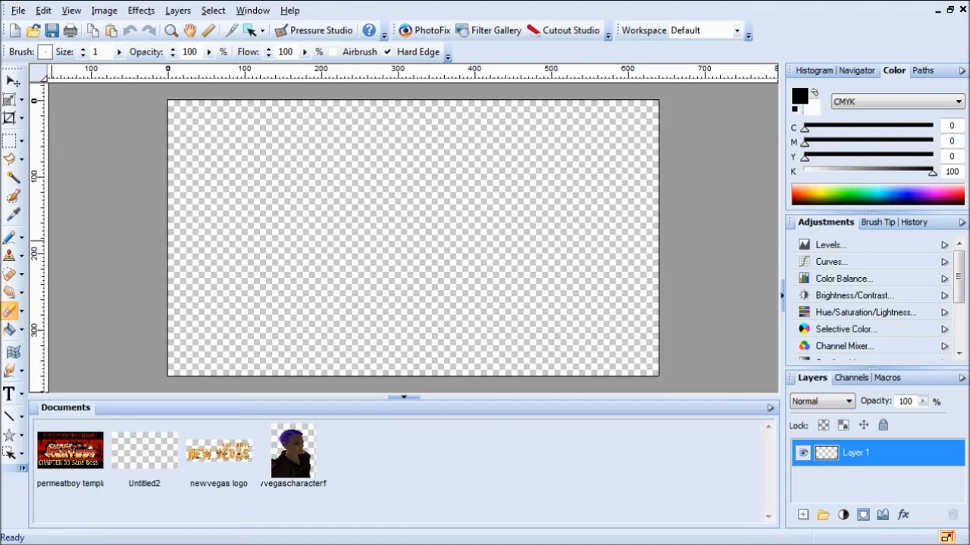
Step: Place the Calculator over the canvas and divide 640 by 4 to work out the panel width
{"action": "left_click_drag", "start_coordinate": [964, 87], "coordinate": [439, 129]}
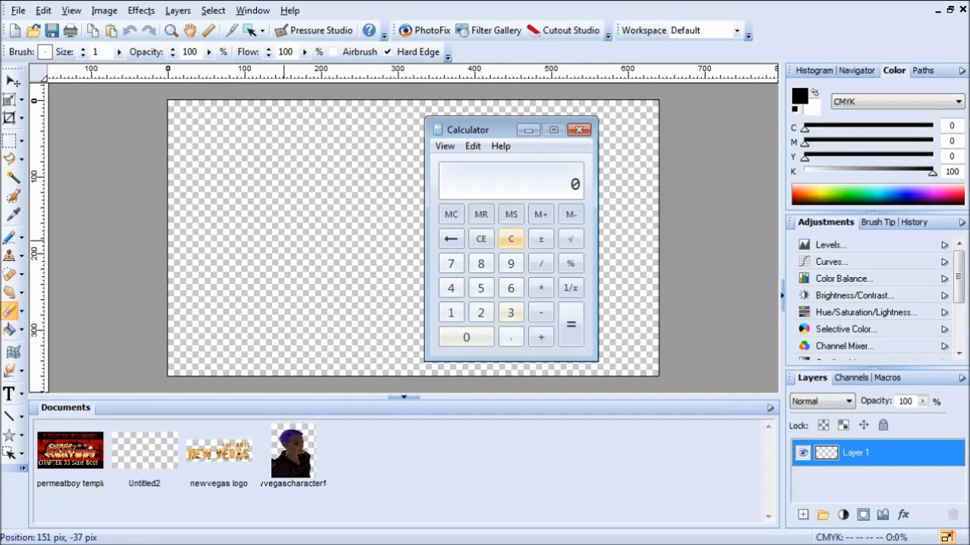
{"action": "left_click", "coordinate": [510, 288]}
{"action": "left_click", "coordinate": [450, 287]}
{"action": "left_click", "coordinate": [466, 337]}
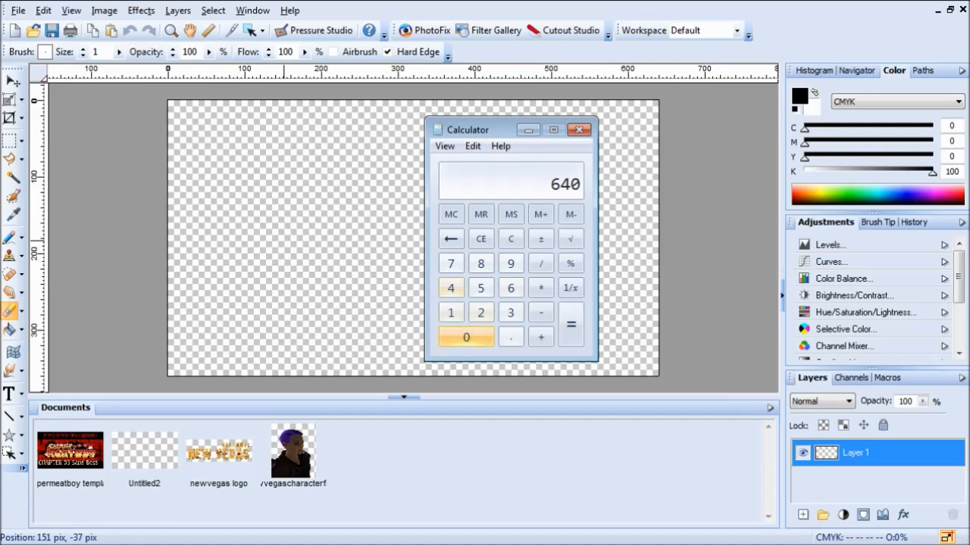
{"action": "left_click", "coordinate": [540, 263]}
{"action": "left_click", "coordinate": [451, 288]}
{"action": "left_click", "coordinate": [570, 325]}
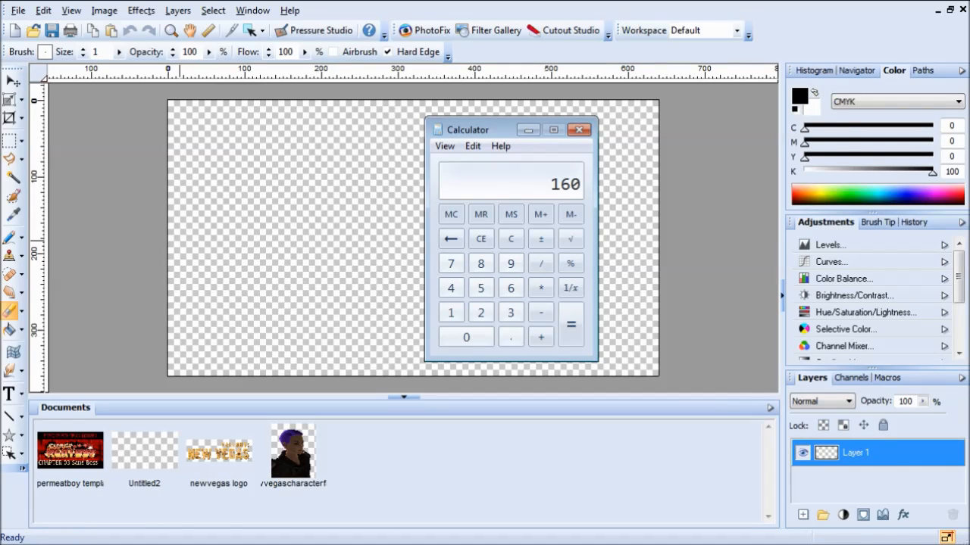
Step: Clear the calculator, divide 360 by 2 for the panel height, and return to the blank Untitled2 image
{"action": "left_click", "coordinate": [510, 239]}
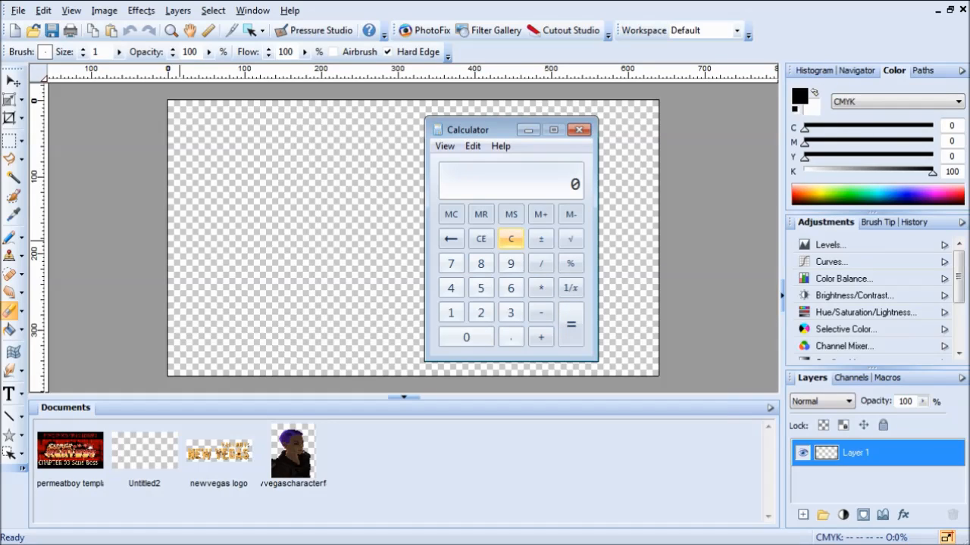
{"action": "left_click", "coordinate": [510, 312]}
{"action": "left_click", "coordinate": [510, 287]}
{"action": "left_click", "coordinate": [466, 337]}
{"action": "left_click", "coordinate": [540, 263]}
{"action": "left_click", "coordinate": [480, 312]}
{"action": "left_click", "coordinate": [570, 324]}
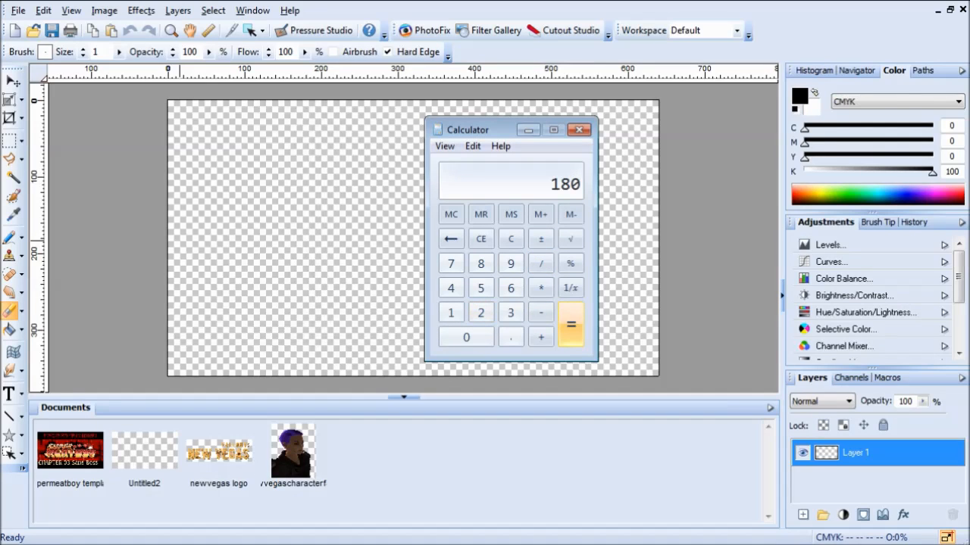
{"action": "left_click", "coordinate": [127, 238]}
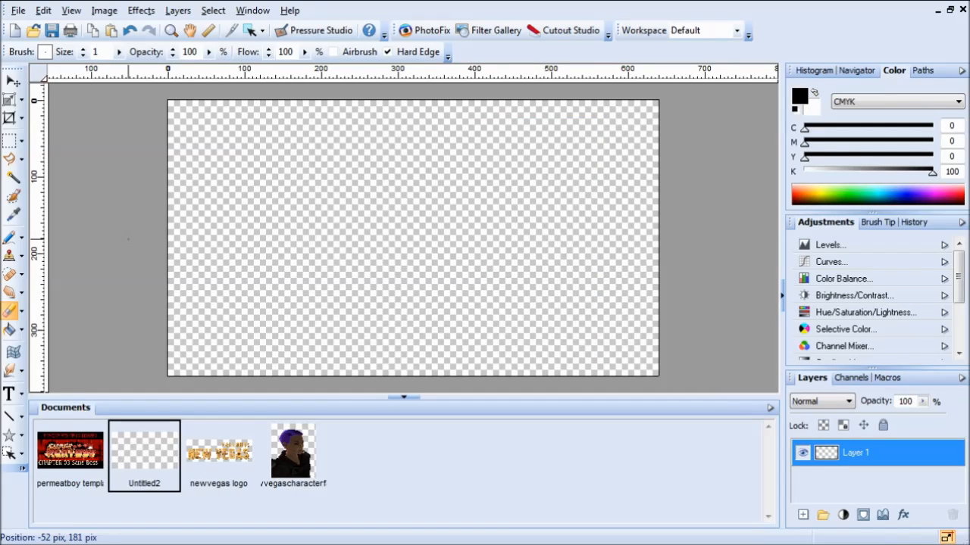
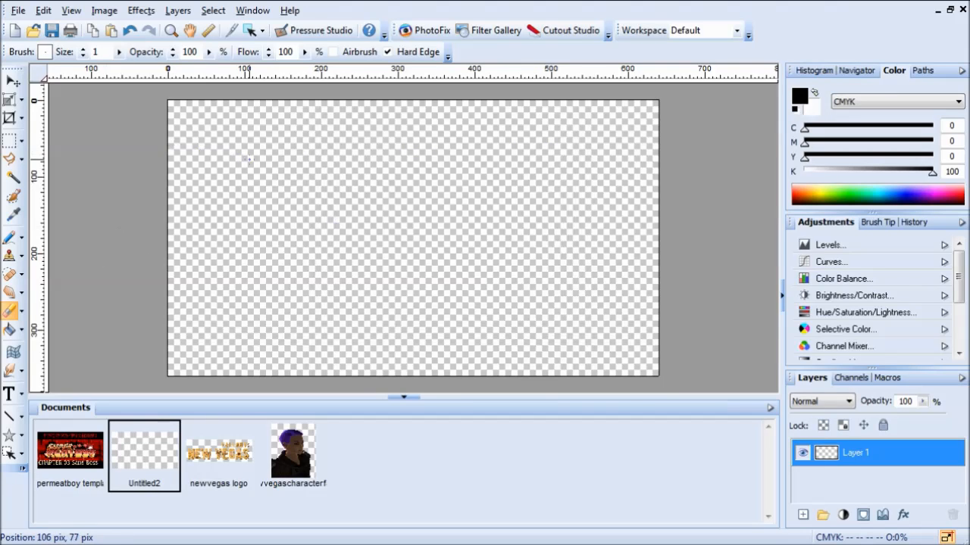
Step: Draw a rectangular path about 160 by 180 pixels from the canvas's upper-left corner
{"action": "scroll", "coordinate": [241, 155], "scroll_direction": "up", "scroll_amount": 4}
{"action": "scroll", "coordinate": [239, 156], "scroll_direction": "down", "scroll_amount": 2}
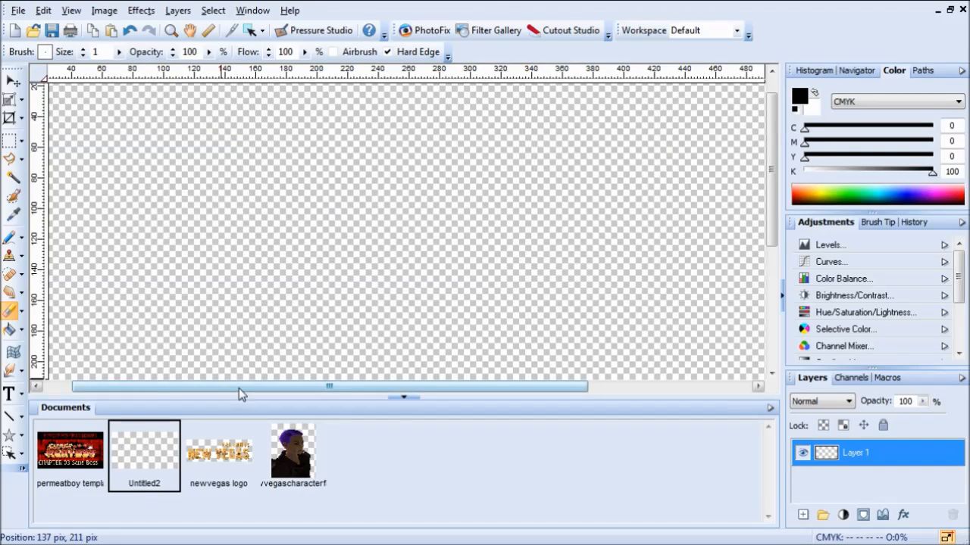
{"action": "left_click_drag", "start_coordinate": [239, 387], "coordinate": [121, 388]}
{"action": "scroll", "coordinate": [163, 115], "scroll_direction": "up", "scroll_amount": 3}
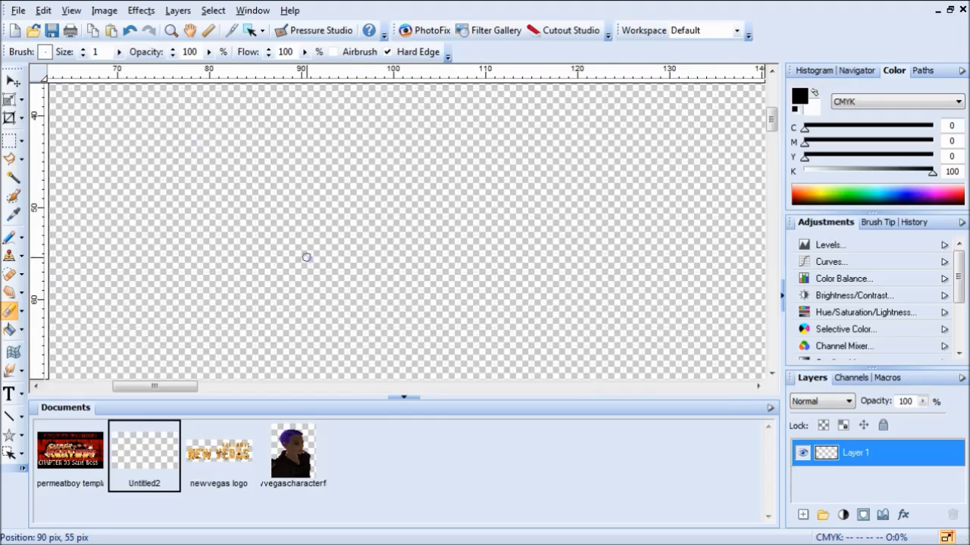
{"action": "left_click_drag", "start_coordinate": [152, 387], "coordinate": [77, 390]}
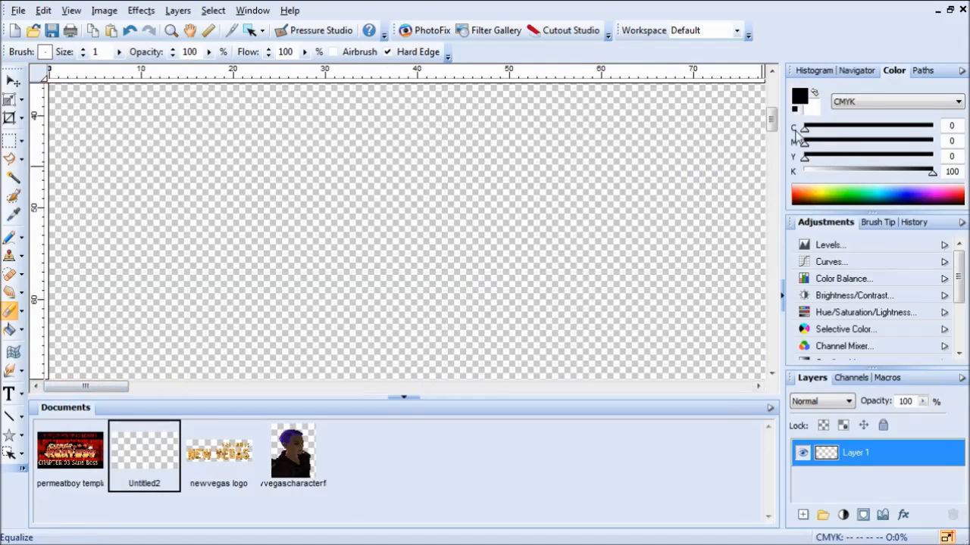
{"action": "left_click_drag", "start_coordinate": [772, 120], "coordinate": [771, 85]}
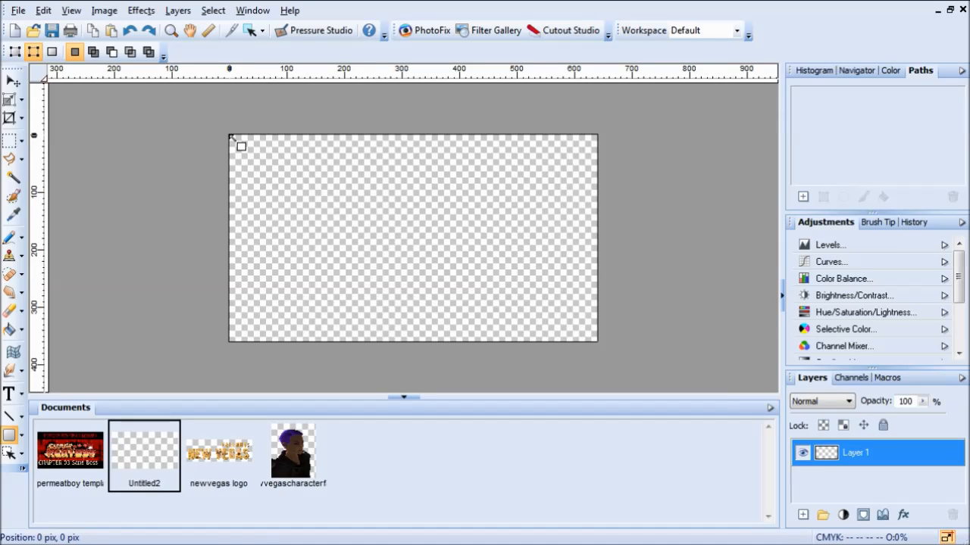
{"action": "left_click_drag", "start_coordinate": [230, 136], "coordinate": [324, 241]}
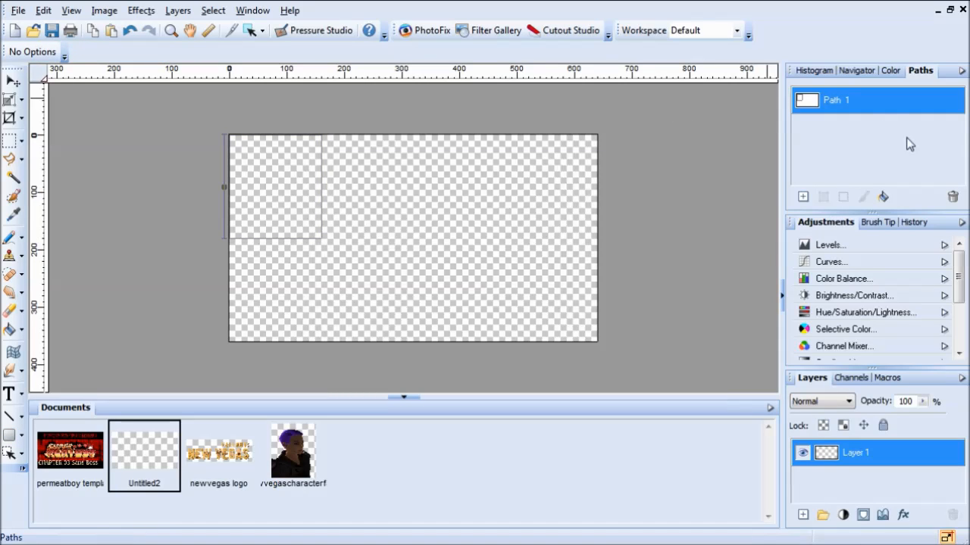
Step: Duplicate the rectangular path seven times, up to Path 1 Copy 7
{"action": "right_click", "coordinate": [863, 100]}
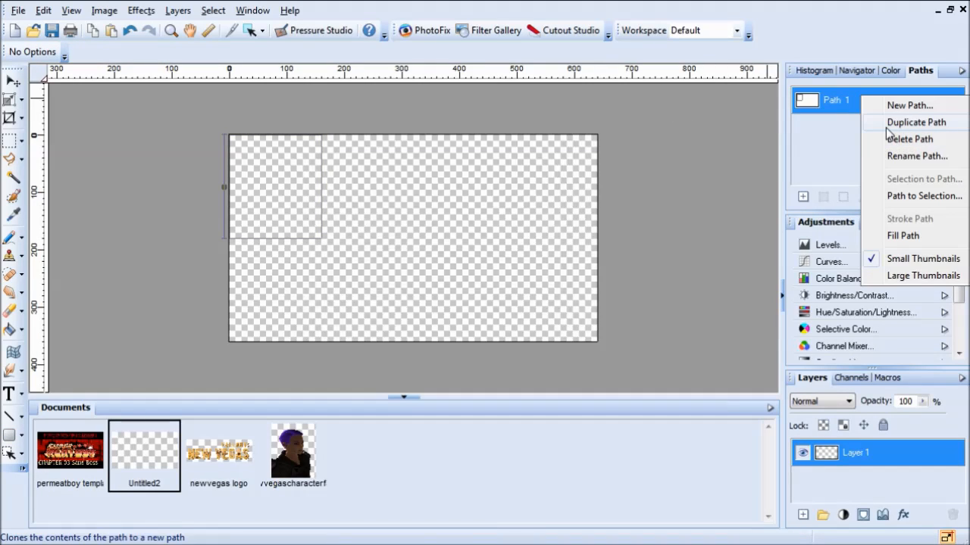
{"action": "left_click", "coordinate": [913, 122]}
{"action": "right_click", "coordinate": [875, 108]}
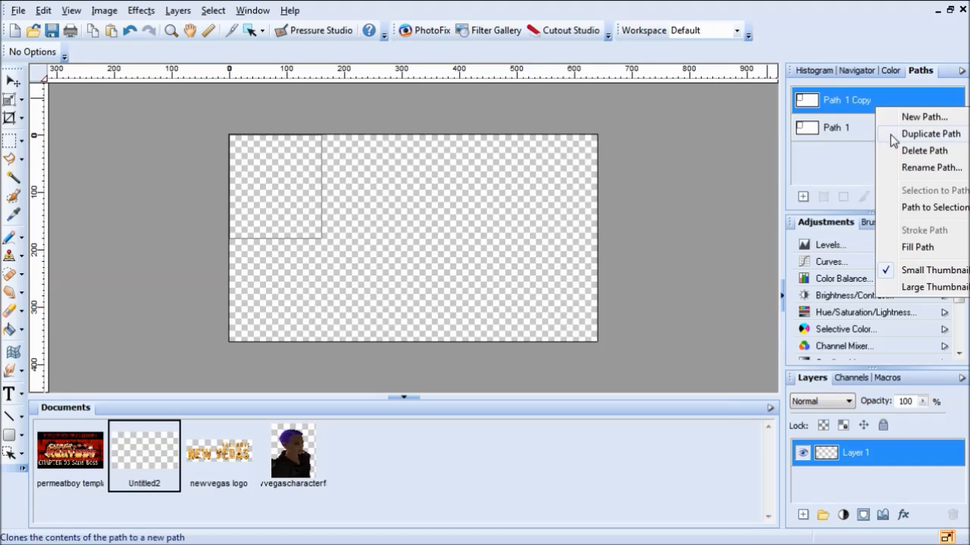
{"action": "left_click", "coordinate": [881, 133]}
{"action": "right_click", "coordinate": [850, 99]}
{"action": "left_click", "coordinate": [879, 124]}
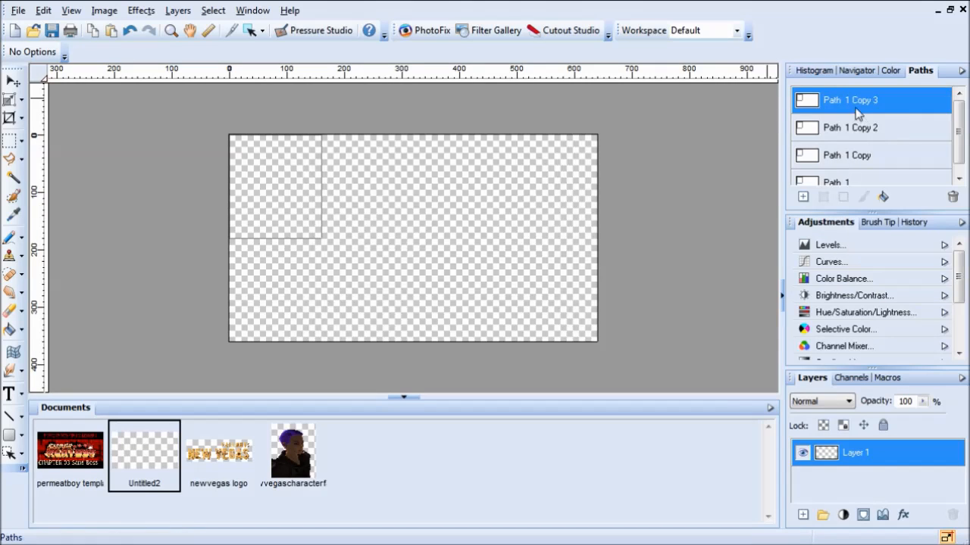
{"action": "scroll", "coordinate": [903, 120], "scroll_direction": "down", "scroll_amount": 1}
{"action": "scroll", "coordinate": [887, 125], "scroll_direction": "up", "scroll_amount": 1}
{"action": "right_click", "coordinate": [841, 96]}
{"action": "left_click", "coordinate": [884, 123]}
{"action": "right_click", "coordinate": [849, 103]}
{"action": "left_click", "coordinate": [863, 135]}
{"action": "right_click", "coordinate": [851, 106]}
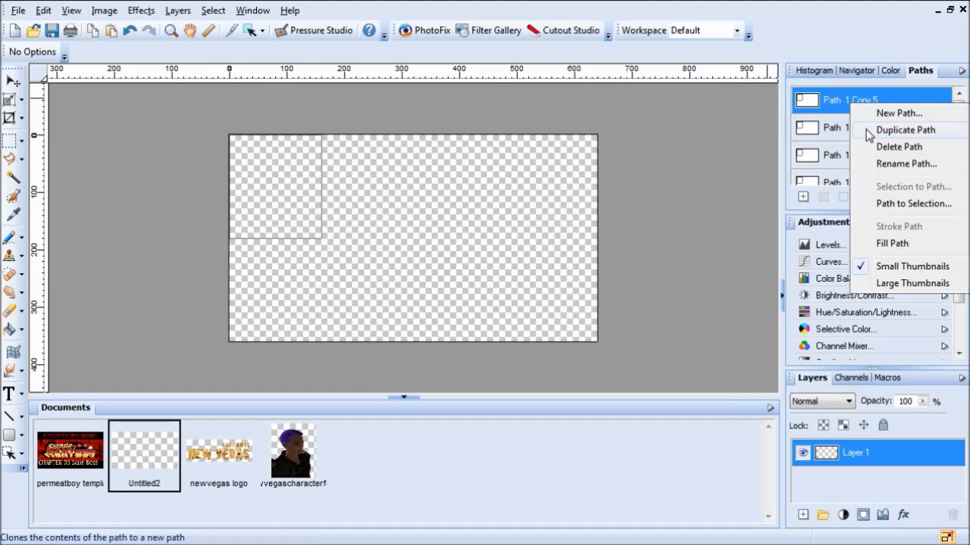
{"action": "left_click", "coordinate": [868, 131]}
{"action": "right_click", "coordinate": [850, 98]}
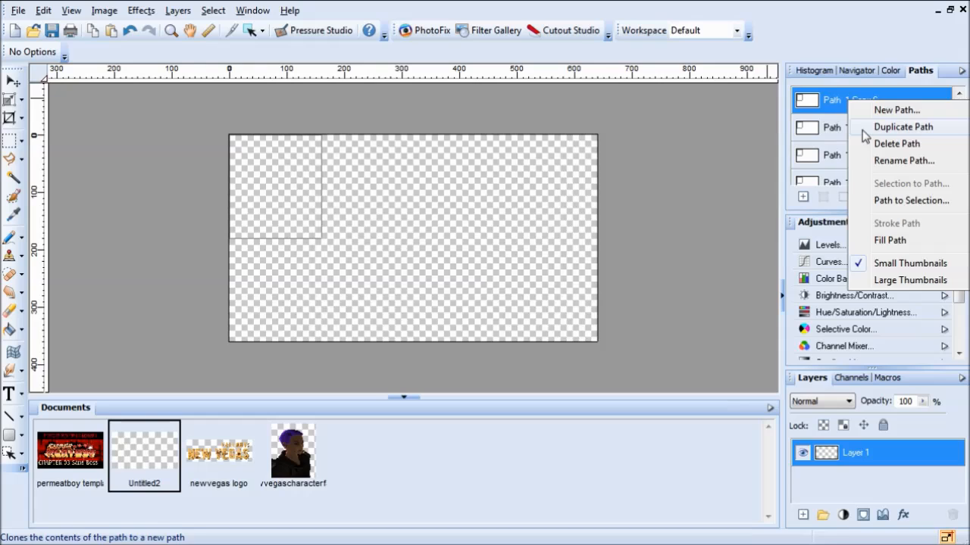
{"action": "left_click", "coordinate": [868, 131]}
Step: Look through the list of path copies from Path 1 Copy 7 down to Path 1
{"action": "scroll", "coordinate": [889, 113], "scroll_direction": "down", "scroll_amount": 3}
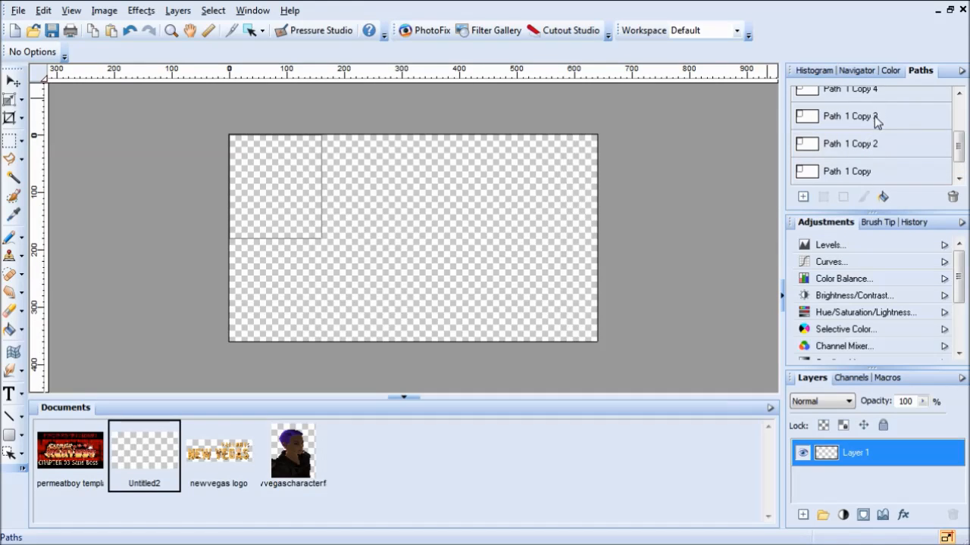
{"action": "scroll", "coordinate": [909, 101], "scroll_direction": "up", "scroll_amount": 3}
{"action": "scroll", "coordinate": [925, 124], "scroll_direction": "down", "scroll_amount": 4}
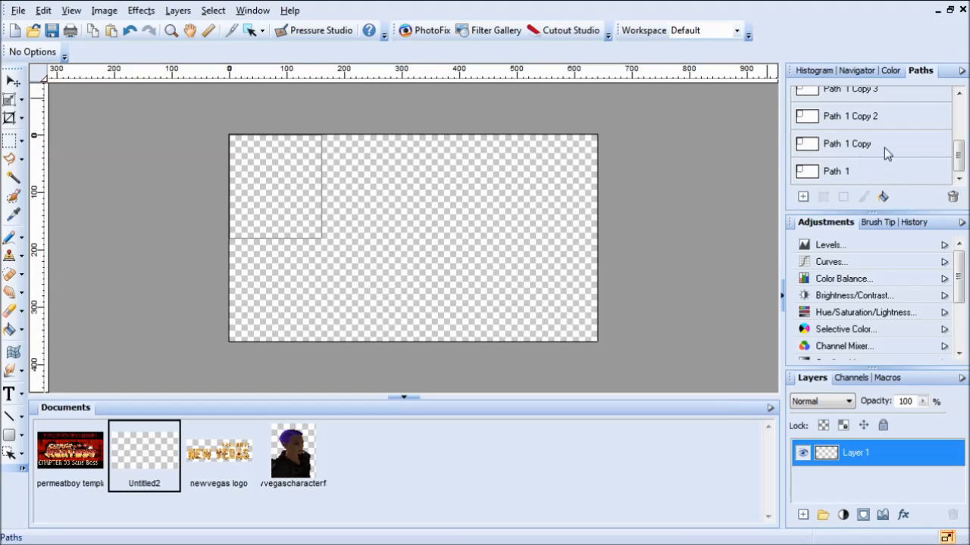
{"action": "left_click_drag", "start_coordinate": [959, 164], "coordinate": [966, 190]}
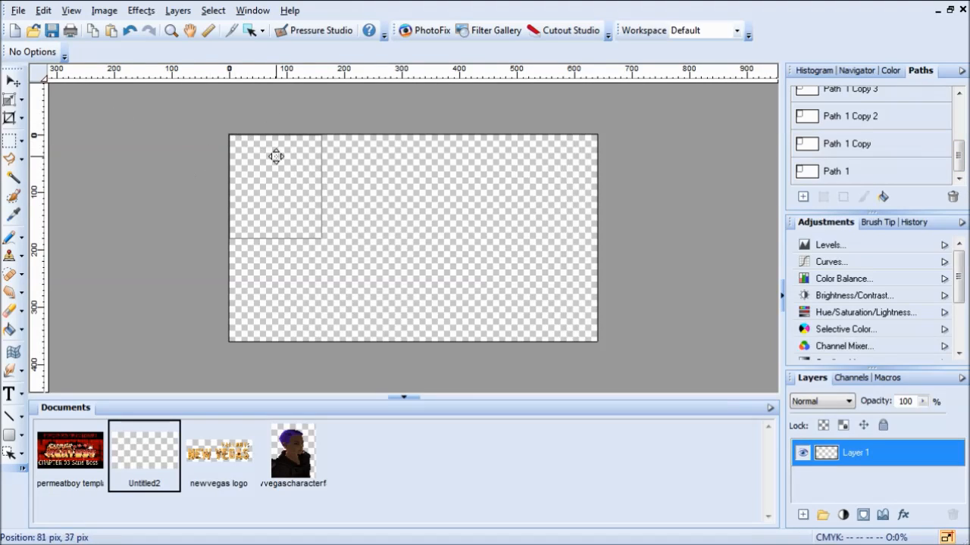
{"action": "scroll", "coordinate": [871, 136], "scroll_direction": "up", "scroll_amount": 3}
{"action": "left_click", "coordinate": [939, 108]}
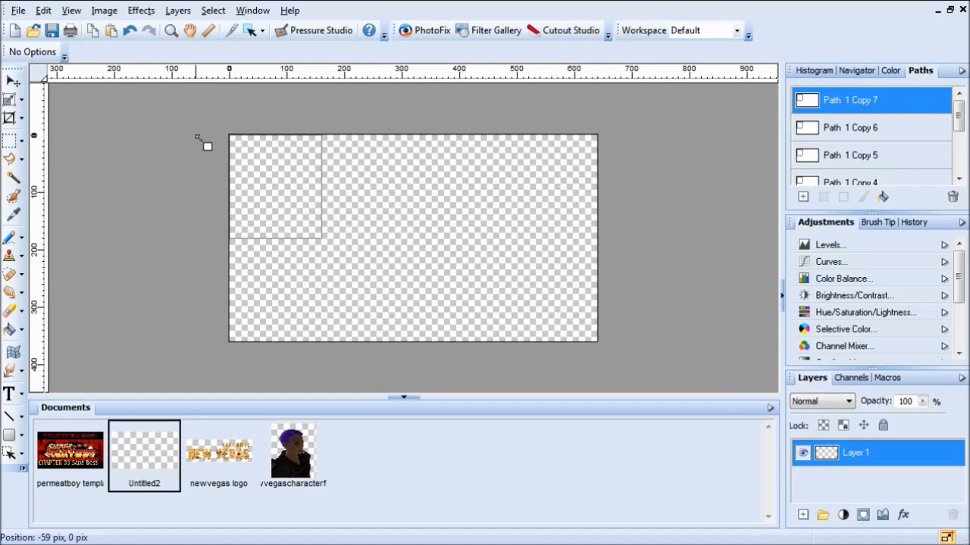
{"action": "right_click", "coordinate": [860, 134]}
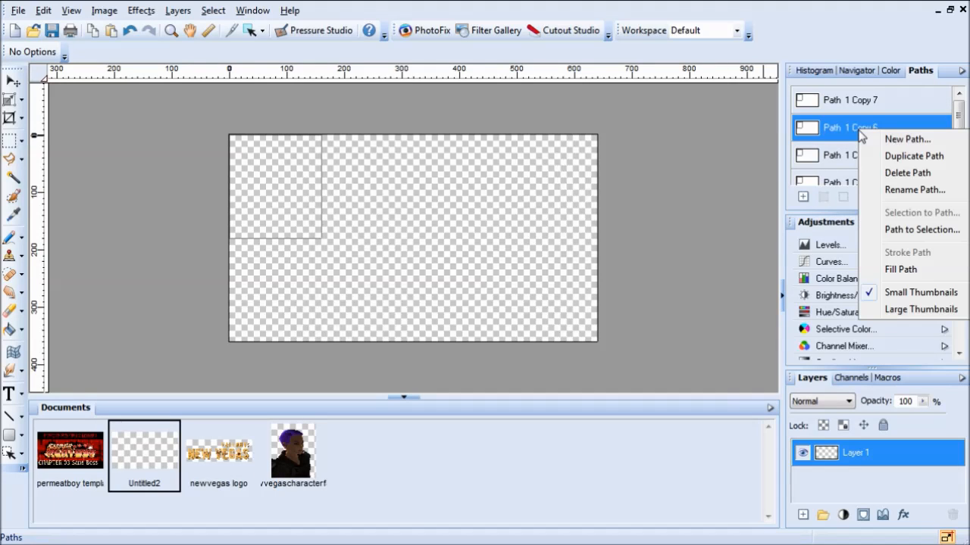
{"action": "left_click", "coordinate": [852, 101]}
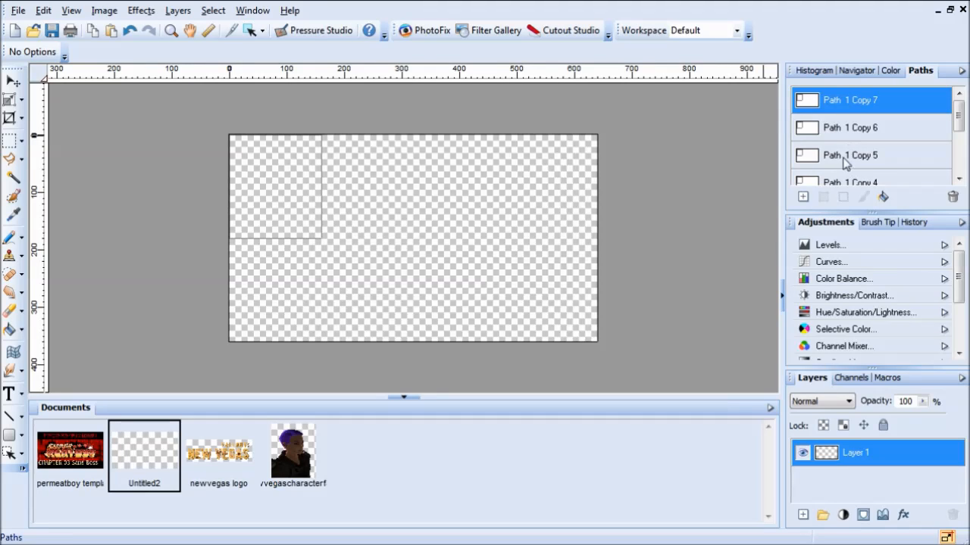
Step: Select the original Path 1 and activate the Shape Edit Tool for it
{"action": "scroll", "coordinate": [881, 132], "scroll_direction": "down", "scroll_amount": 3}
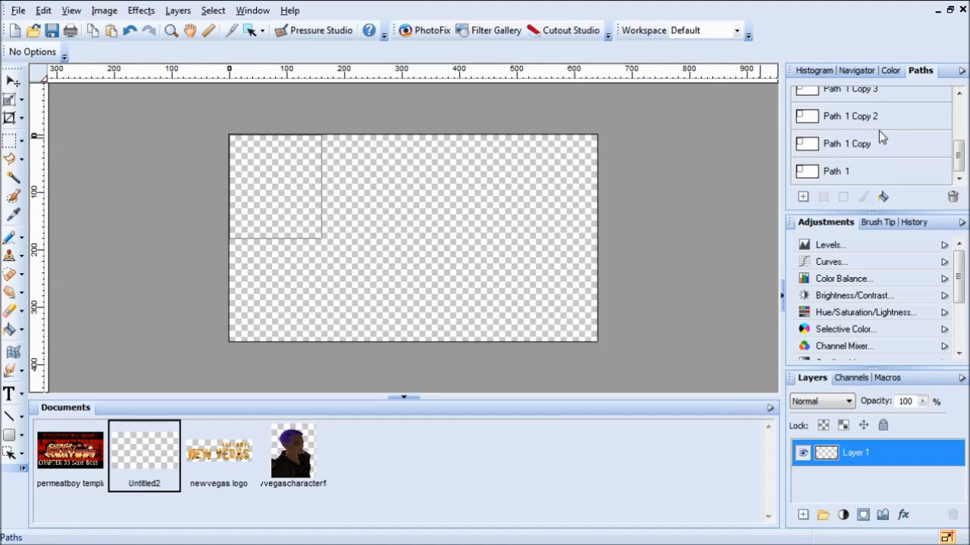
{"action": "left_click", "coordinate": [838, 172]}
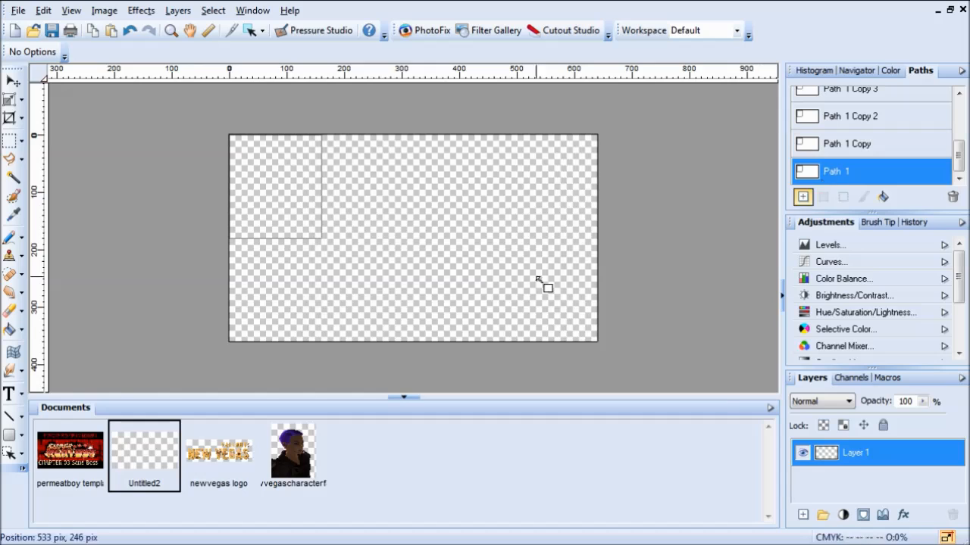
{"action": "left_click", "coordinate": [10, 453]}
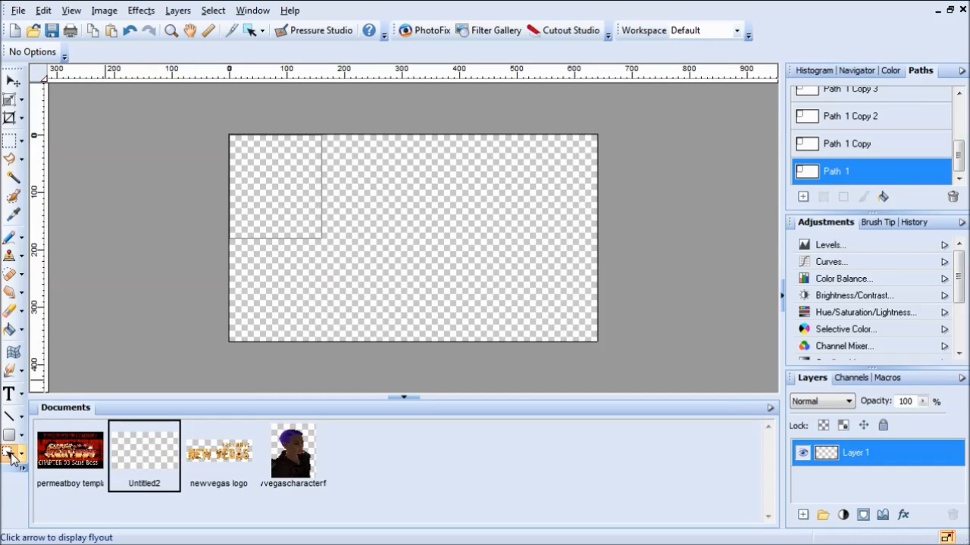
{"action": "left_click", "coordinate": [22, 455]}
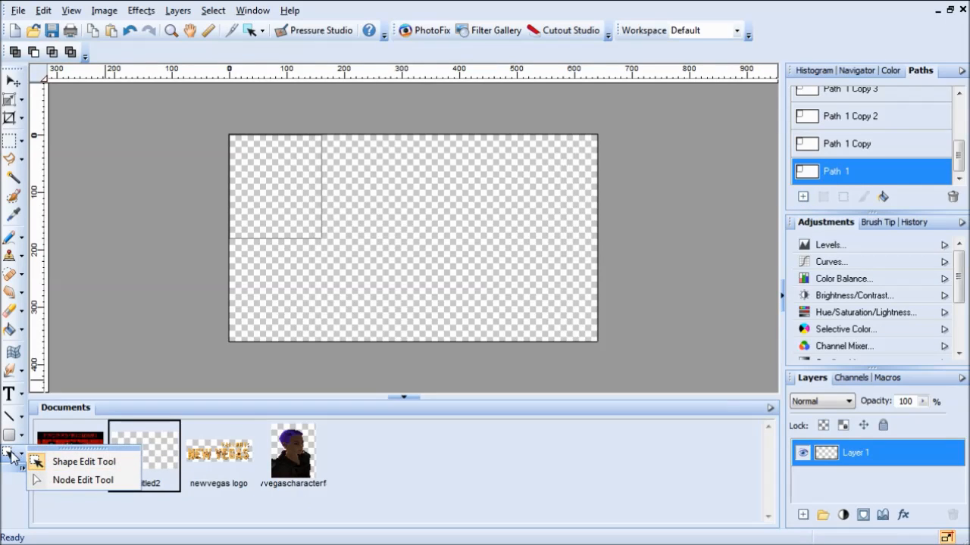
{"action": "left_click", "coordinate": [35, 464]}
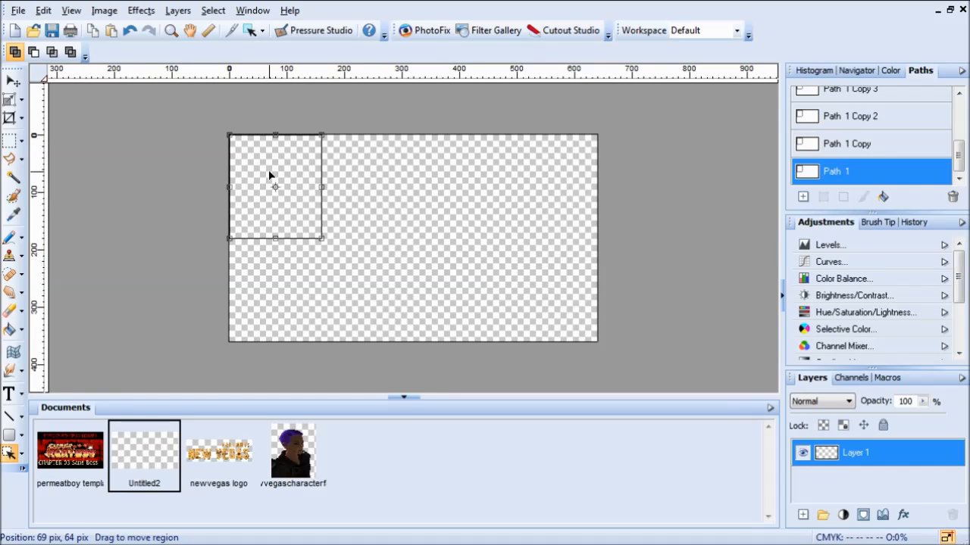
Step: Nudge the Path 1 rectangle and bring it back flush with the canvas's upper-left corner
{"action": "mouse_move", "coordinate": [269, 174]}
{"action": "left_mouse_down"}
{"action": "mouse_move", "coordinate": [276, 169]}
{"action": "mouse_move", "coordinate": [270, 175]}
{"action": "left_mouse_up"}
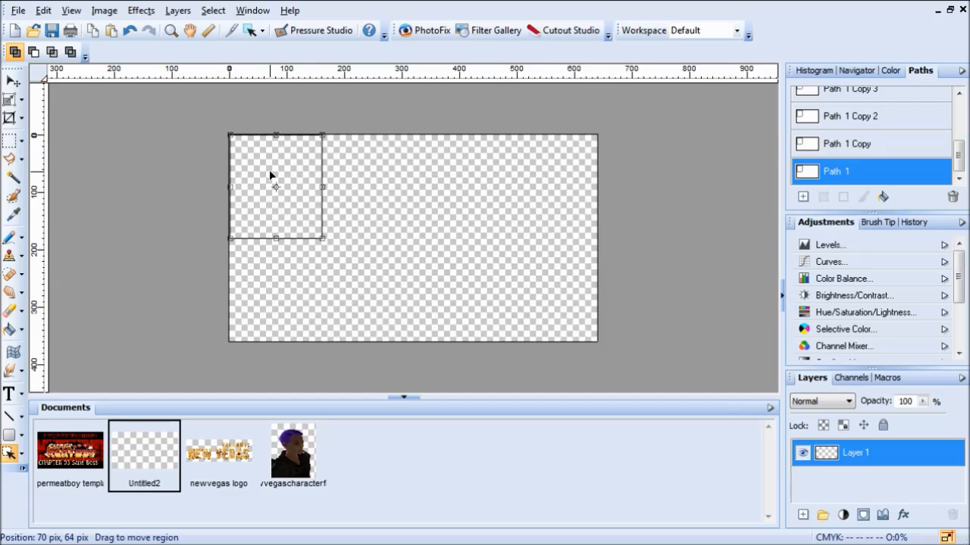
{"action": "left_click_drag", "start_coordinate": [270, 175], "coordinate": [272, 175]}
{"action": "scroll", "coordinate": [269, 173], "scroll_direction": "up", "scroll_amount": 2}
{"action": "left_click_drag", "start_coordinate": [266, 387], "coordinate": [215, 386]}
{"action": "left_click_drag", "start_coordinate": [160, 226], "coordinate": [152, 225]}
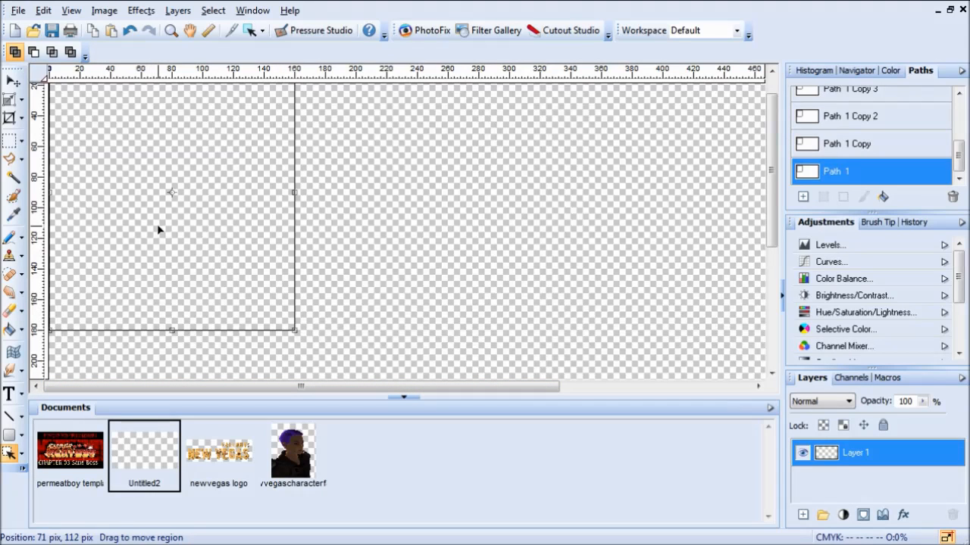
{"action": "left_click_drag", "start_coordinate": [770, 184], "coordinate": [768, 125]}
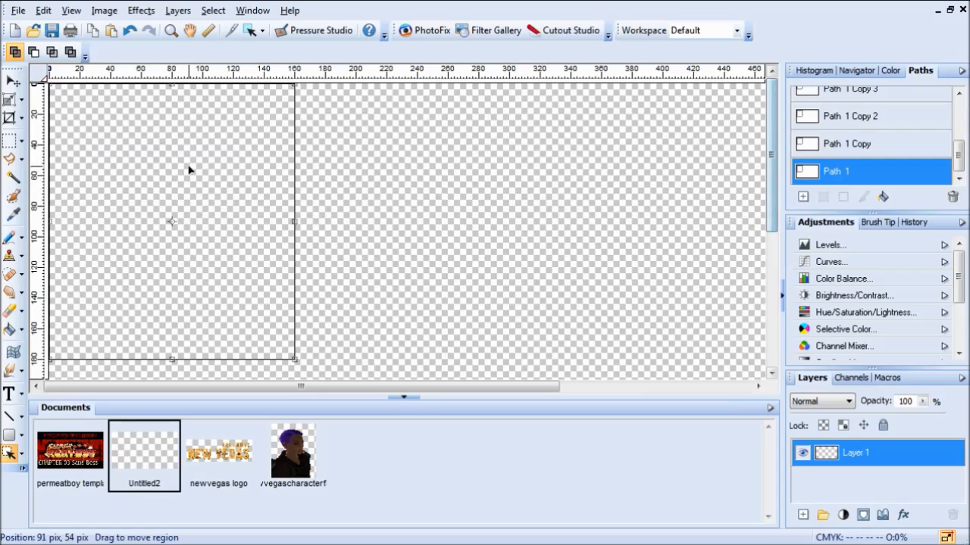
{"action": "scroll", "coordinate": [321, 271], "scroll_direction": "down", "scroll_amount": 2}
{"action": "scroll", "coordinate": [321, 271], "scroll_direction": "up", "scroll_amount": 1}
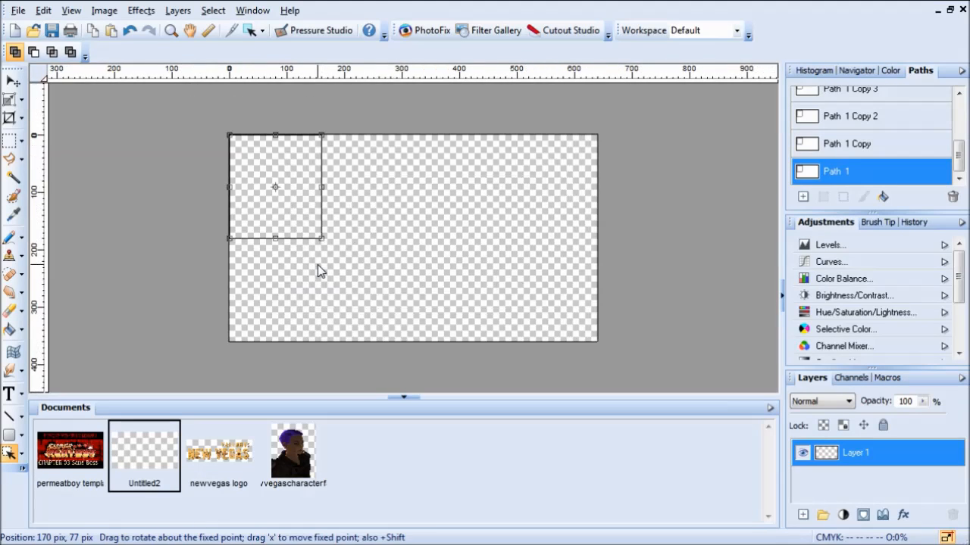
Step: Activate the 1-pixel painting tool and set the foreground colour to dark red (C 0, M 69, Y 69, K 31)
{"action": "left_click", "coordinate": [9, 237]}
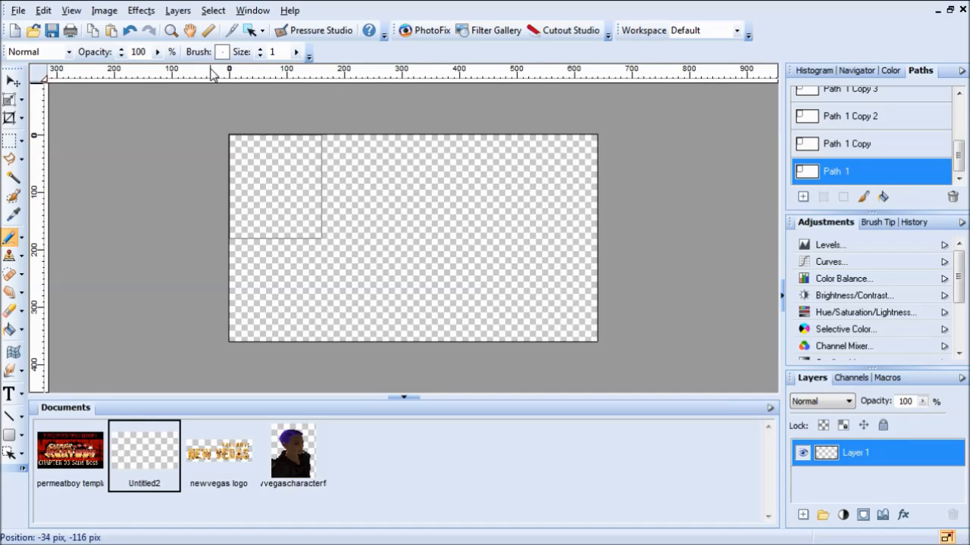
{"action": "left_click", "coordinate": [888, 74]}
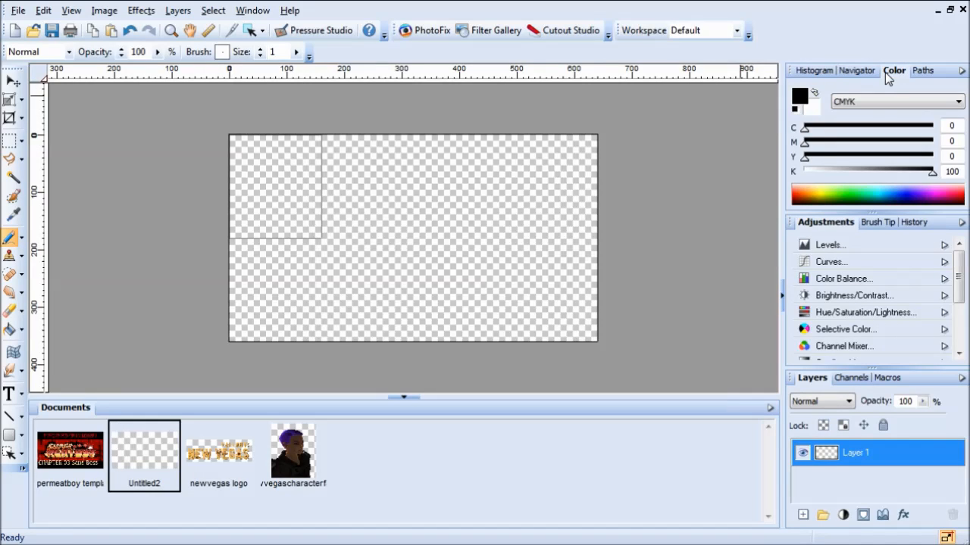
{"action": "left_click", "coordinate": [794, 196]}
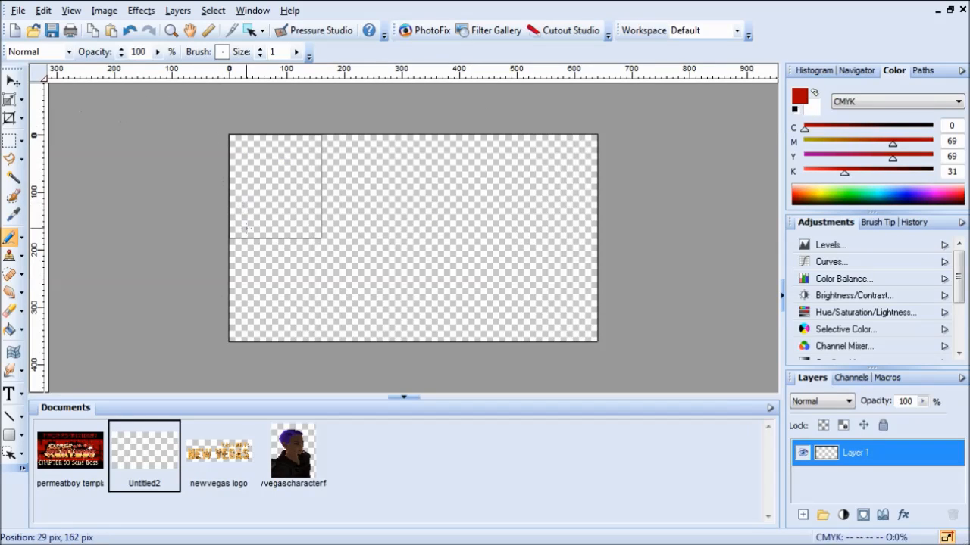
Step: Fill the Path 1 rectangle in the canvas's upper-left corner with the dark red foreground colour
{"action": "left_click", "coordinate": [923, 71]}
{"action": "right_click", "coordinate": [841, 168]}
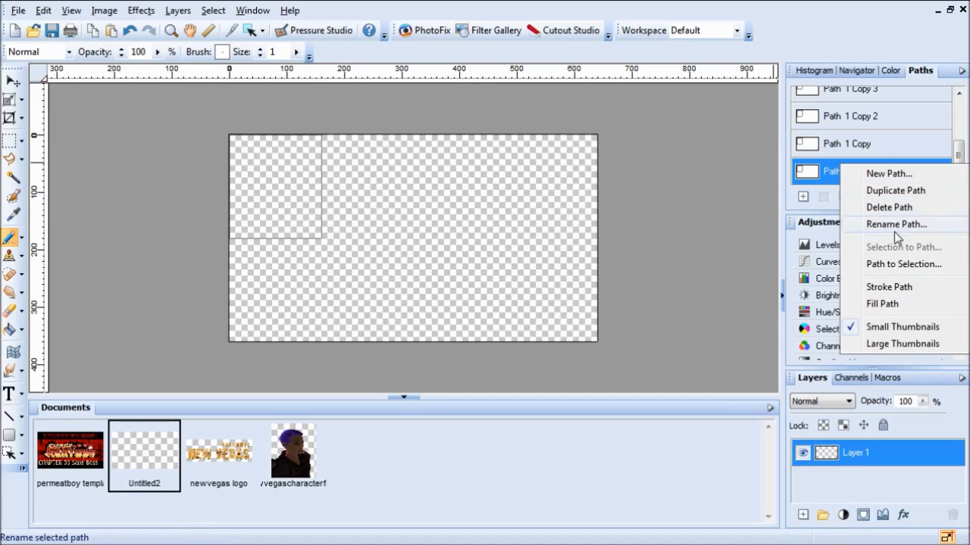
{"action": "left_click", "coordinate": [881, 304]}
{"action": "scroll", "coordinate": [302, 125], "scroll_direction": "up", "scroll_amount": 3}
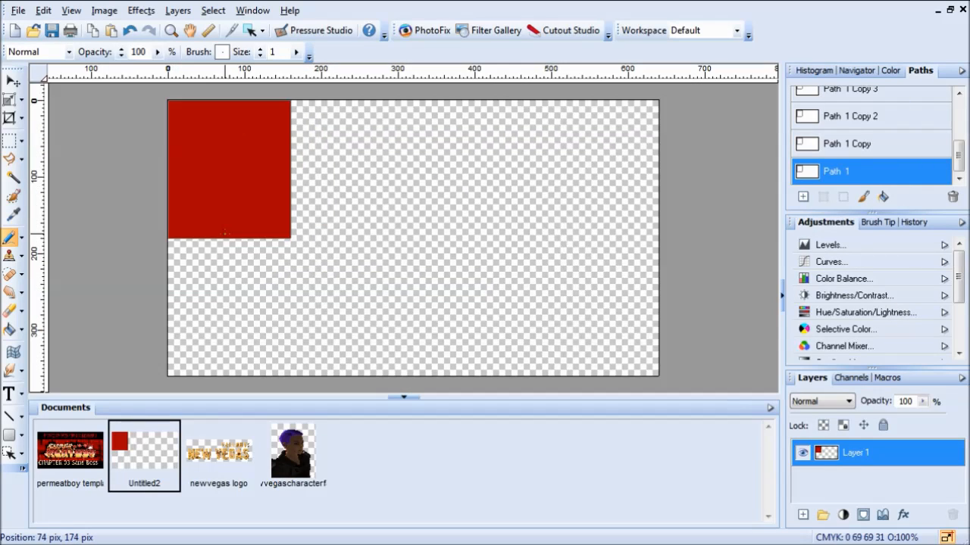
{"action": "scroll", "coordinate": [250, 233], "scroll_direction": "down", "scroll_amount": 3}
Step: Move Path 1 Copy beside the red rectangle so it spans about 160 to 320 pixels horizontally
{"action": "left_click", "coordinate": [845, 150]}
{"action": "left_click", "coordinate": [845, 150]}
{"action": "left_click", "coordinate": [846, 151]}
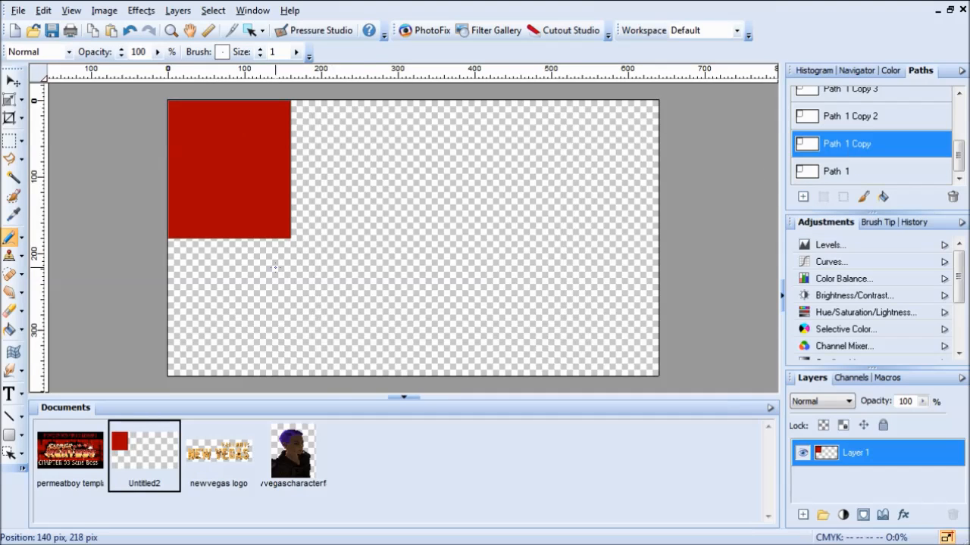
{"action": "scroll", "coordinate": [297, 200], "scroll_direction": "up", "scroll_amount": 3}
{"action": "scroll", "coordinate": [296, 200], "scroll_direction": "down", "scroll_amount": 3}
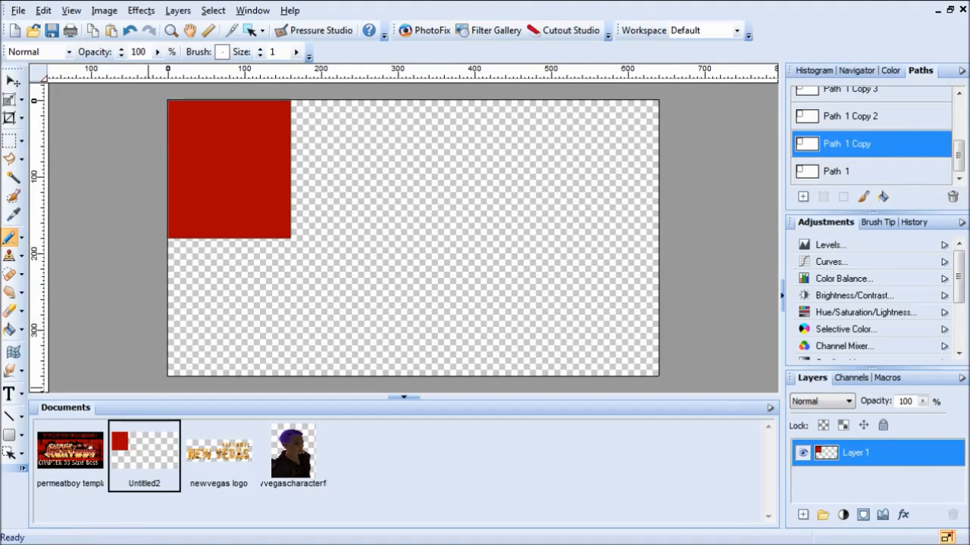
{"action": "left_click", "coordinate": [9, 453]}
{"action": "left_click", "coordinate": [225, 182]}
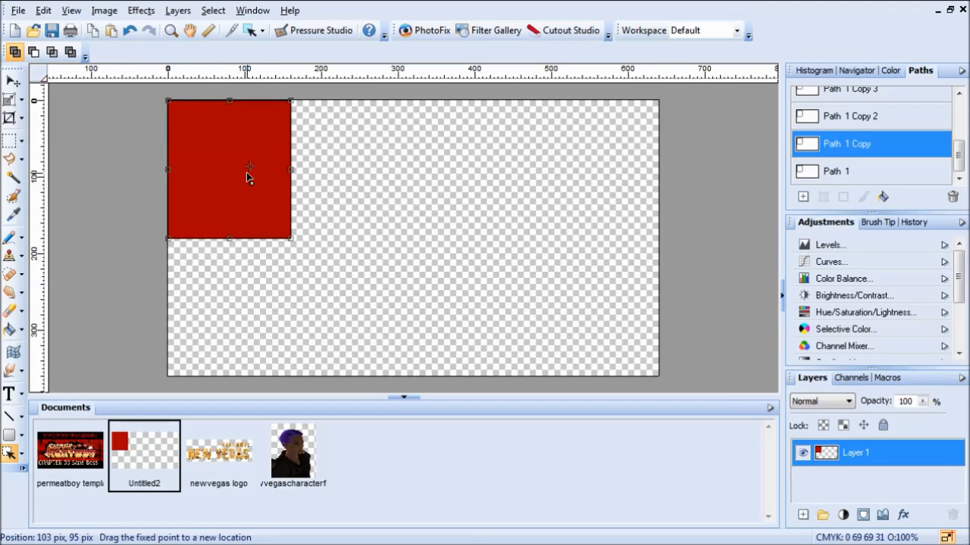
{"action": "left_click_drag", "start_coordinate": [227, 171], "coordinate": [348, 149]}
{"action": "scroll", "coordinate": [273, 175], "scroll_direction": "up", "scroll_amount": 2}
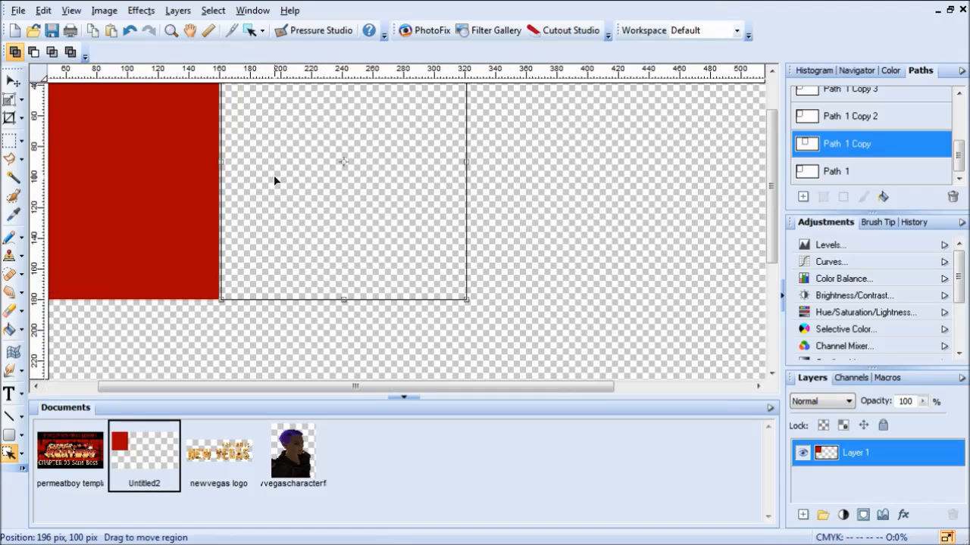
{"action": "left_click_drag", "start_coordinate": [304, 189], "coordinate": [302, 189]}
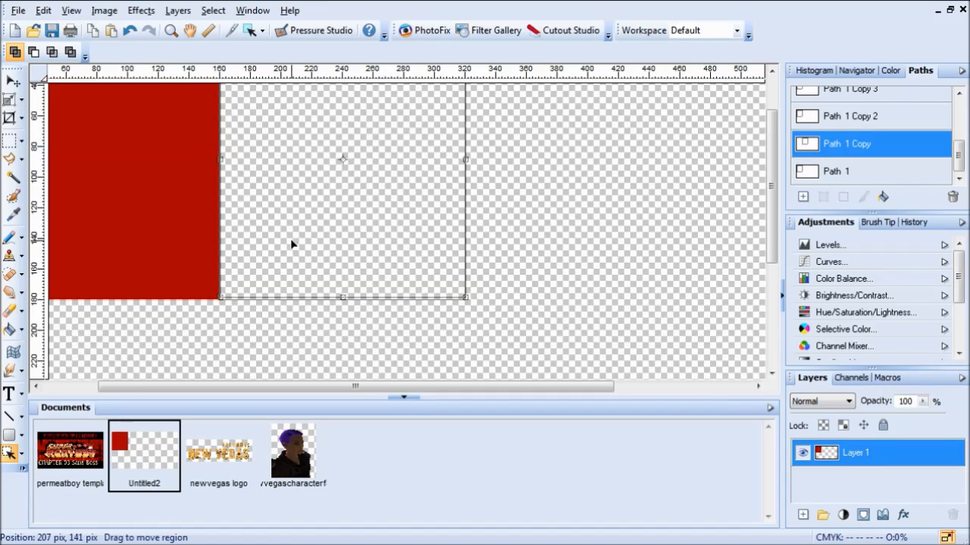
{"action": "scroll", "coordinate": [239, 194], "scroll_direction": "up", "scroll_amount": 2}
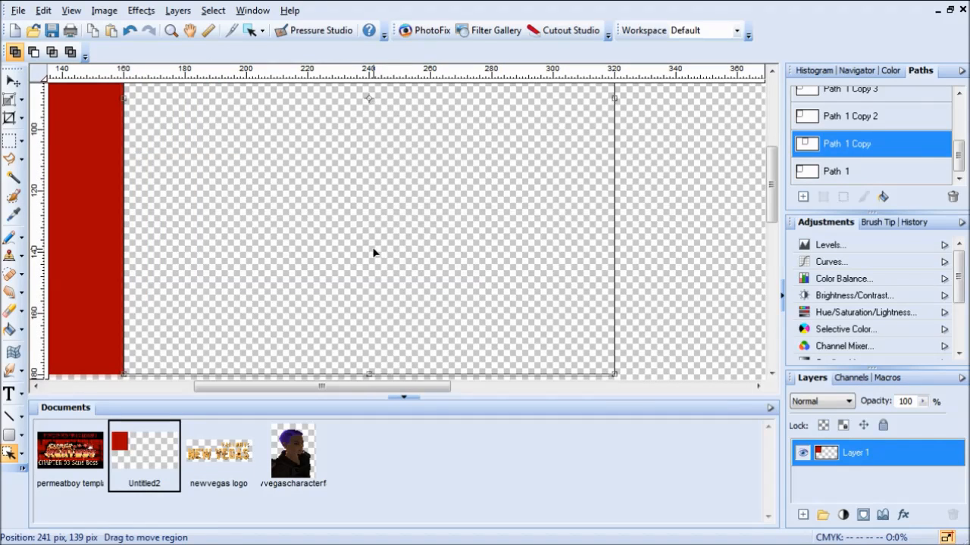
{"action": "left_click_drag", "start_coordinate": [372, 252], "coordinate": [374, 252]}
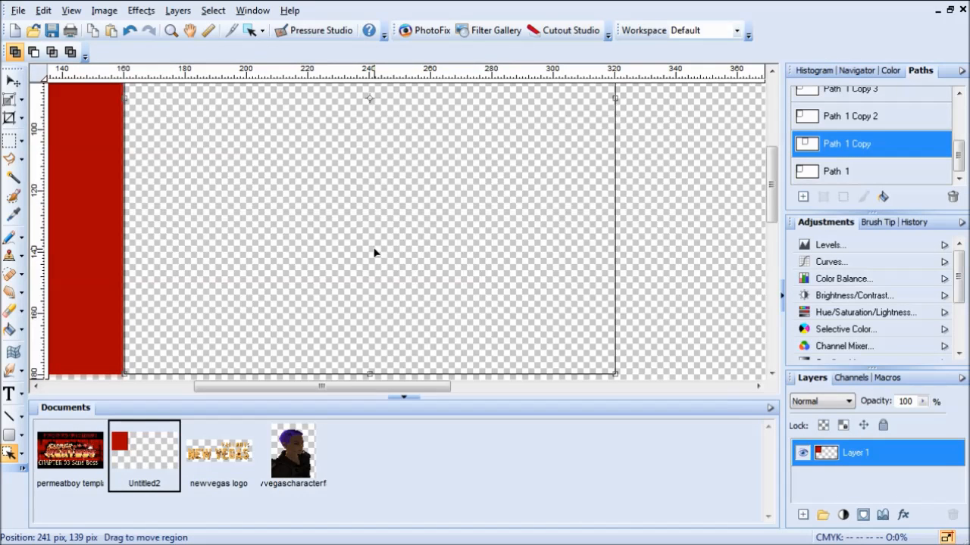
Step: Try stroking Path 1 Copy with the 1-pixel dark red brush and undo the stroke
{"action": "right_click", "coordinate": [827, 142]}
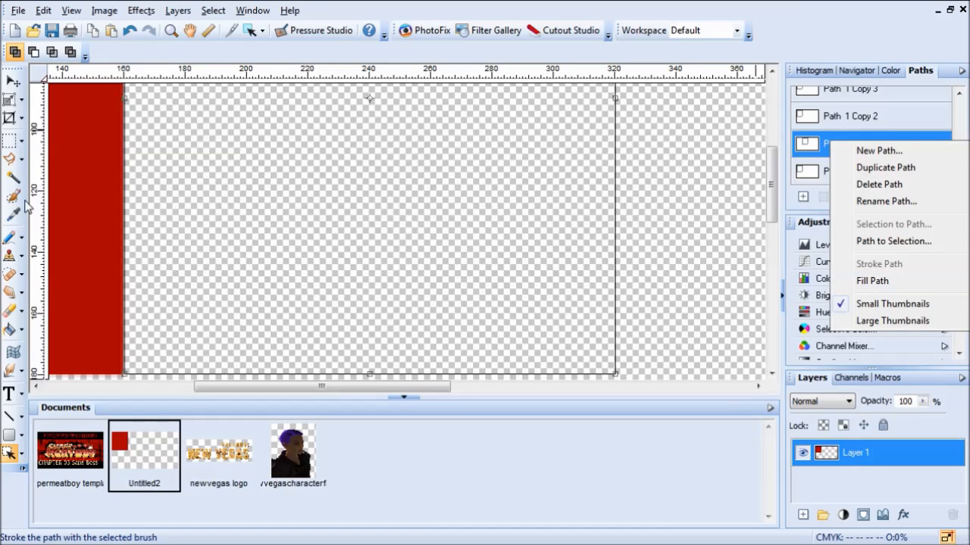
{"action": "left_click", "coordinate": [8, 236]}
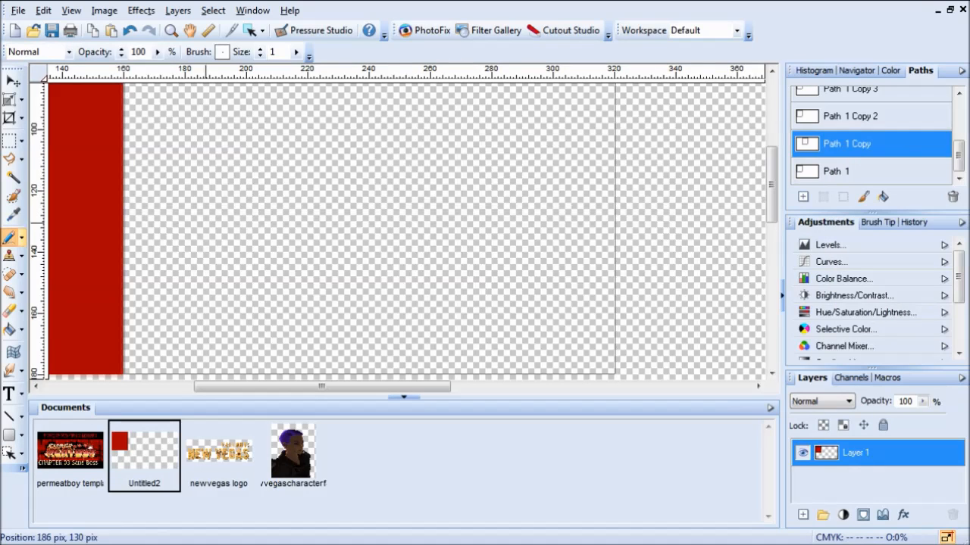
{"action": "right_click", "coordinate": [851, 144]}
{"action": "left_click", "coordinate": [883, 265]}
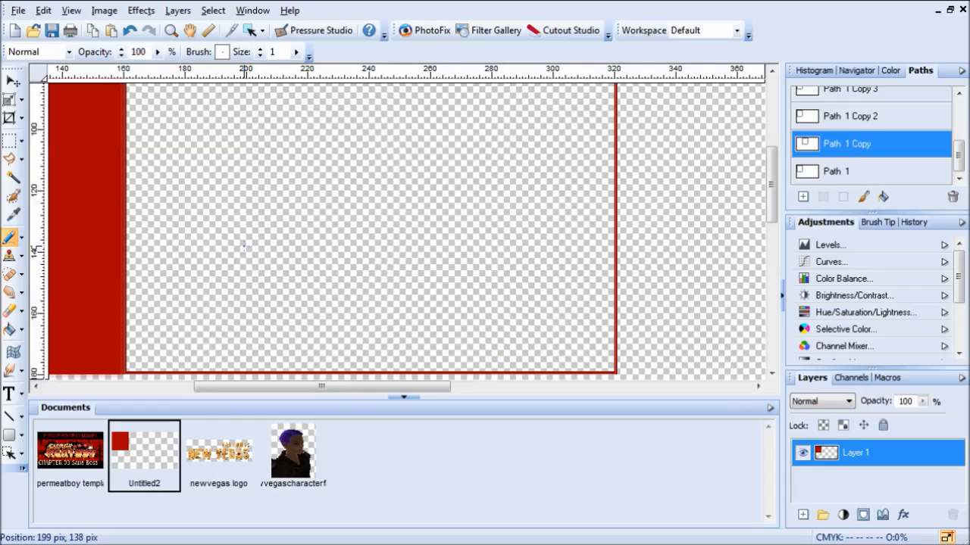
{"action": "left_click", "coordinate": [43, 10]}
{"action": "left_click", "coordinate": [46, 28]}
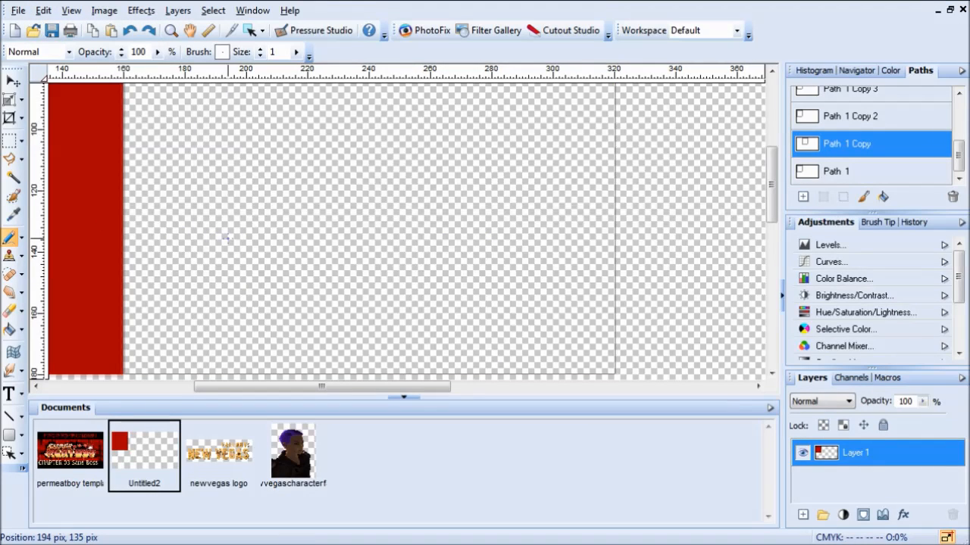
{"action": "left_click", "coordinate": [43, 9]}
{"action": "left_click", "coordinate": [46, 28]}
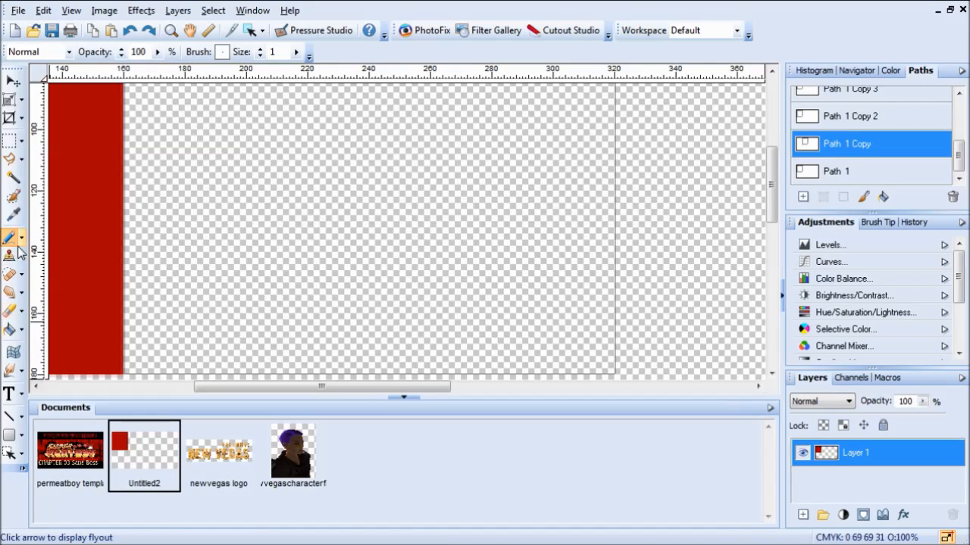
Step: Nudge Path 1 Copy with the Shape Edit Tool so it sits flush against the red rectangle at 160 pixels
{"action": "left_click", "coordinate": [9, 454]}
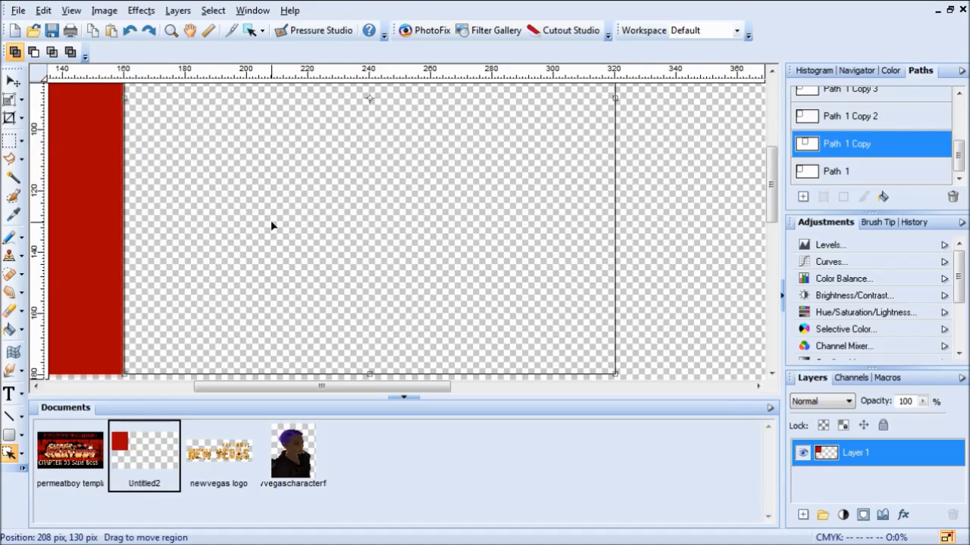
{"action": "left_click_drag", "start_coordinate": [271, 221], "coordinate": [270, 221]}
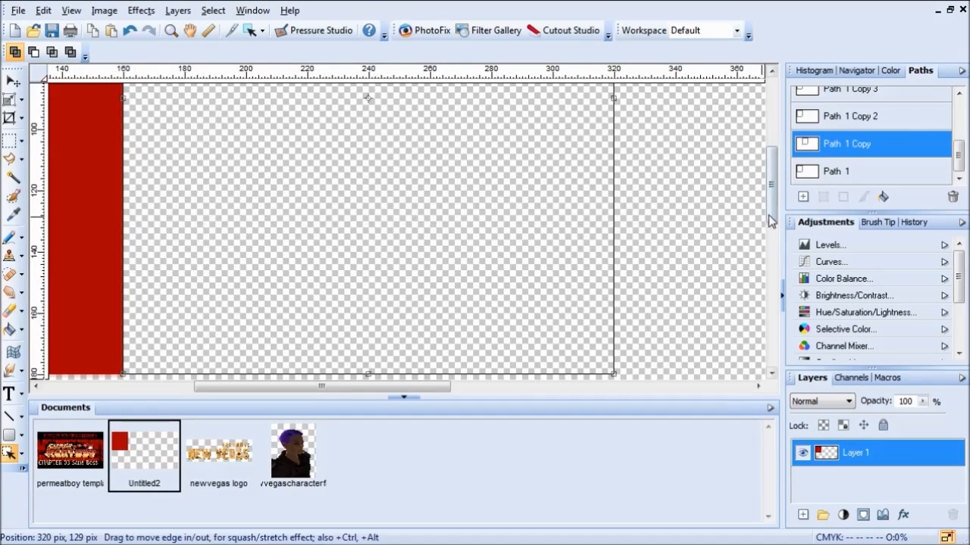
{"action": "scroll", "coordinate": [774, 189], "scroll_direction": "up", "scroll_amount": 1}
{"action": "left_click_drag", "start_coordinate": [774, 190], "coordinate": [775, 101]}
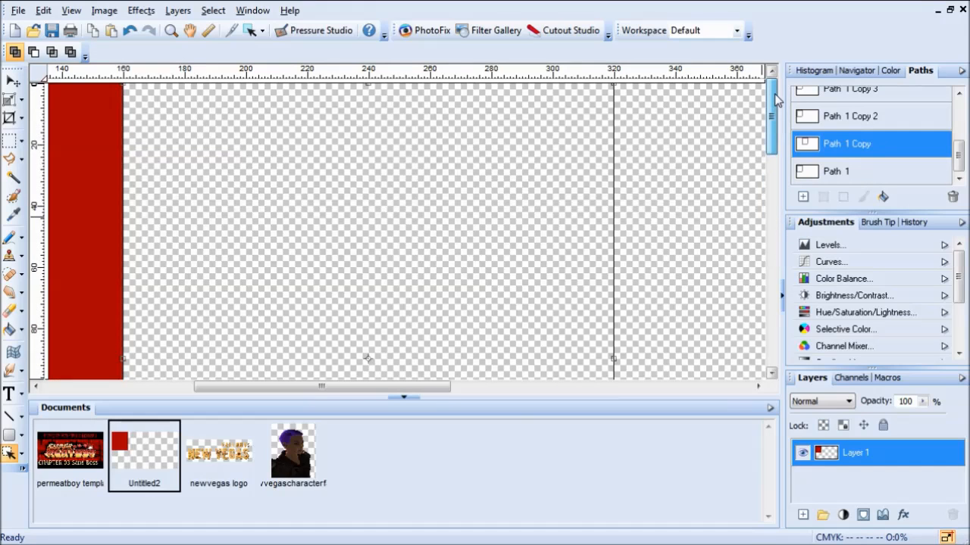
{"action": "scroll", "coordinate": [520, 258], "scroll_direction": "down", "scroll_amount": 3}
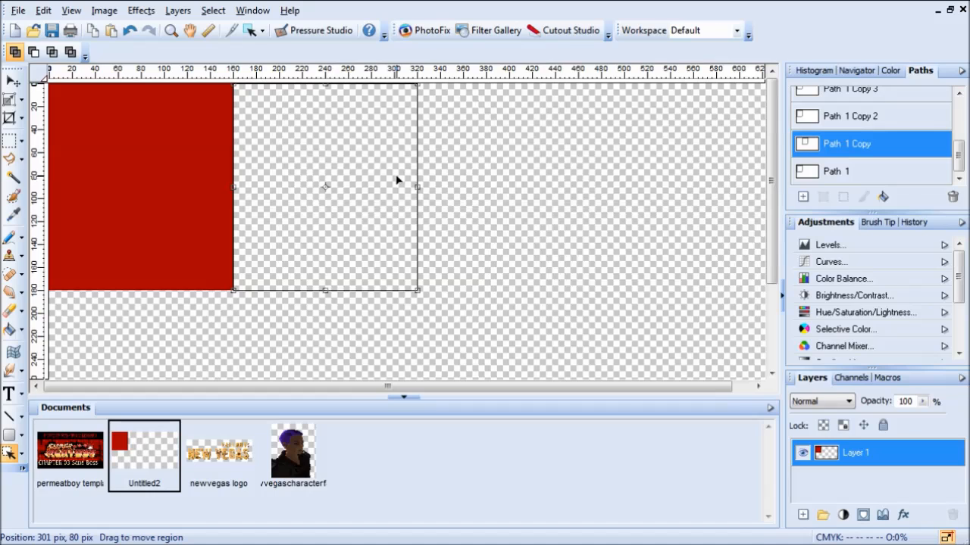
Step: Fill Path 1 Copy with black (C 0, M 0, Y 0, K 100) and deselect the path
{"action": "left_click", "coordinate": [862, 117]}
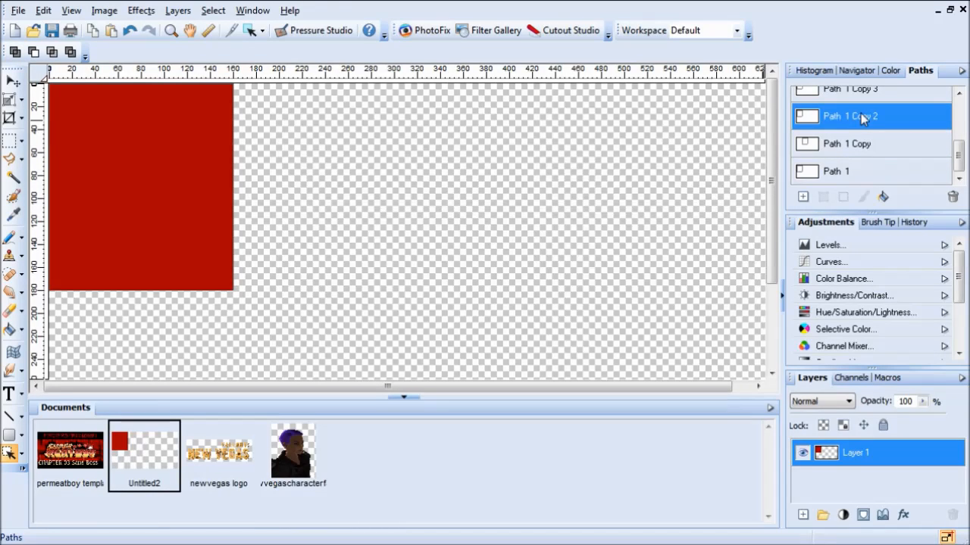
{"action": "left_click", "coordinate": [864, 145]}
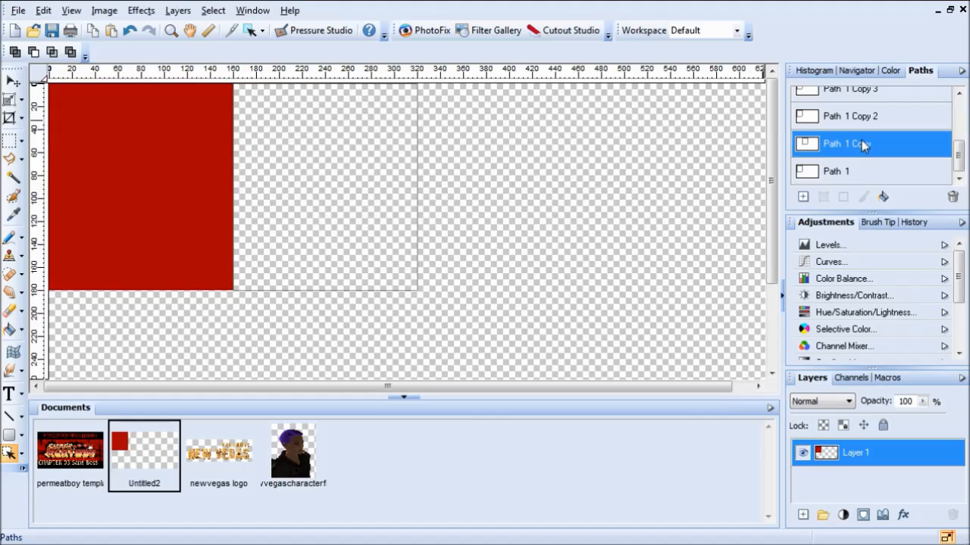
{"action": "left_click", "coordinate": [891, 71]}
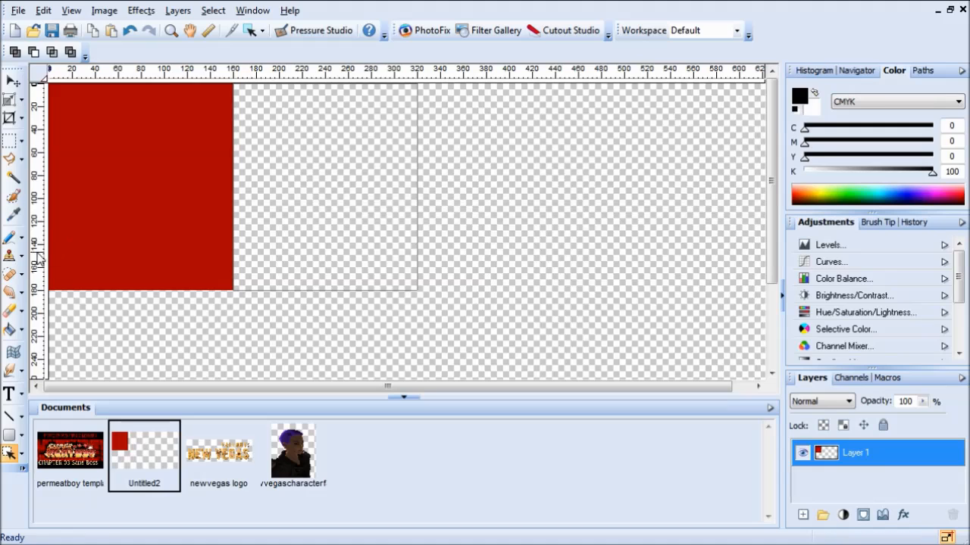
{"action": "left_click", "coordinate": [9, 238]}
{"action": "left_click", "coordinate": [923, 71]}
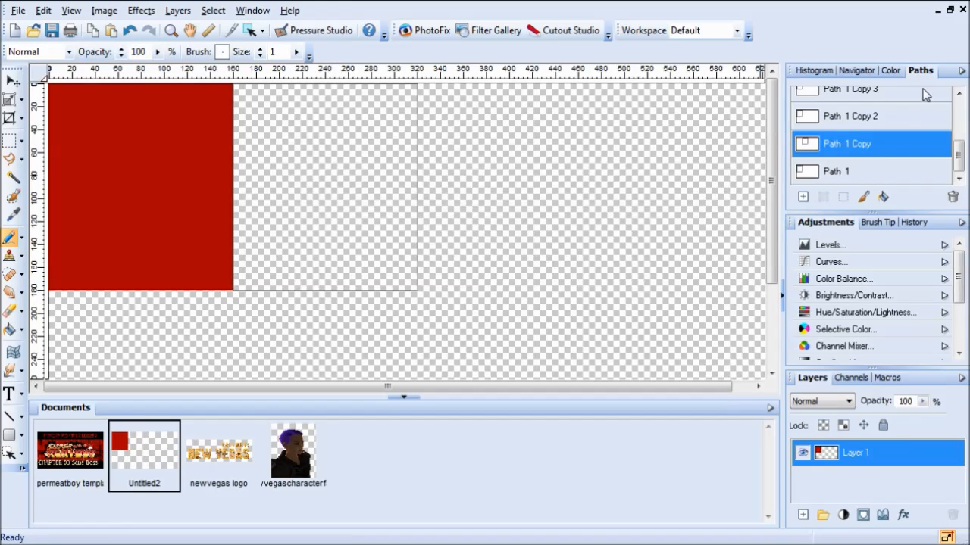
{"action": "right_click", "coordinate": [867, 142]}
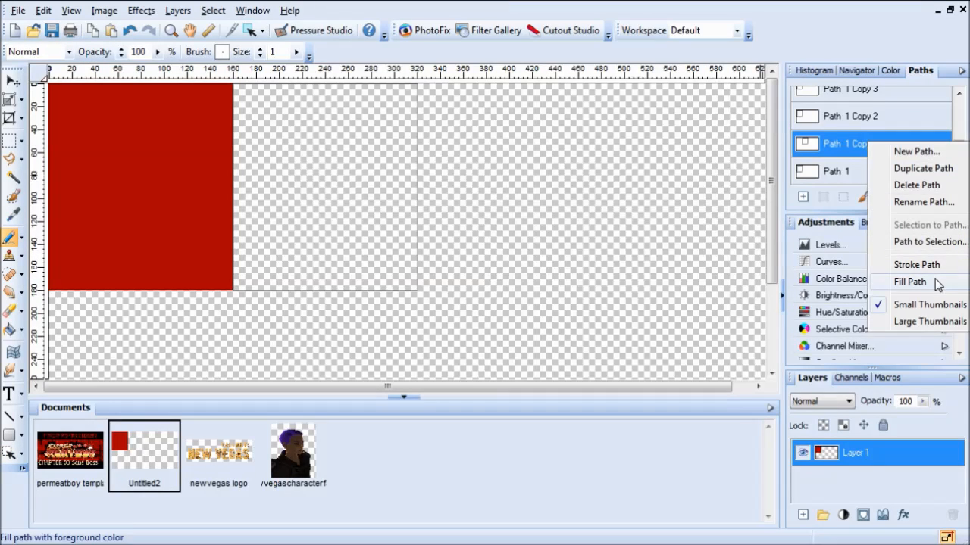
{"action": "left_click", "coordinate": [938, 284]}
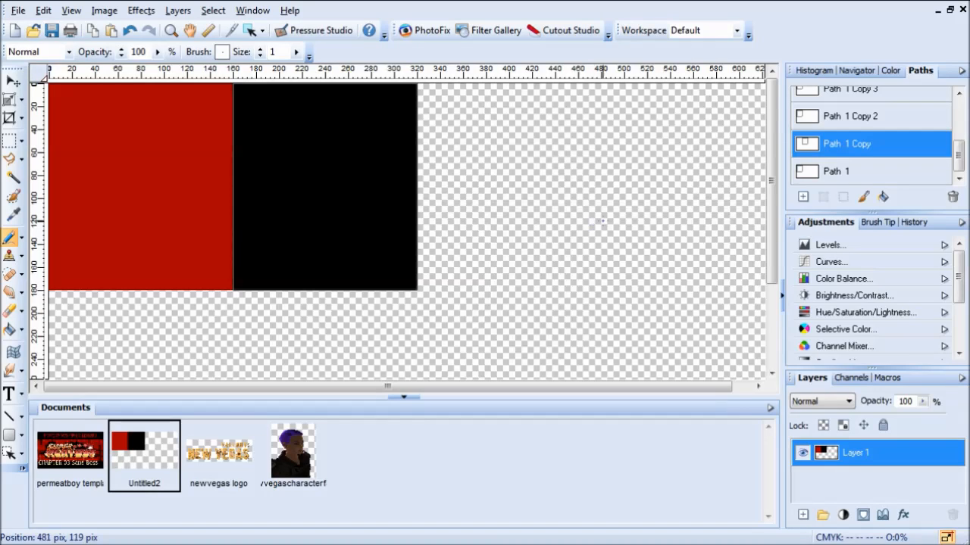
{"action": "left_click", "coordinate": [837, 146]}
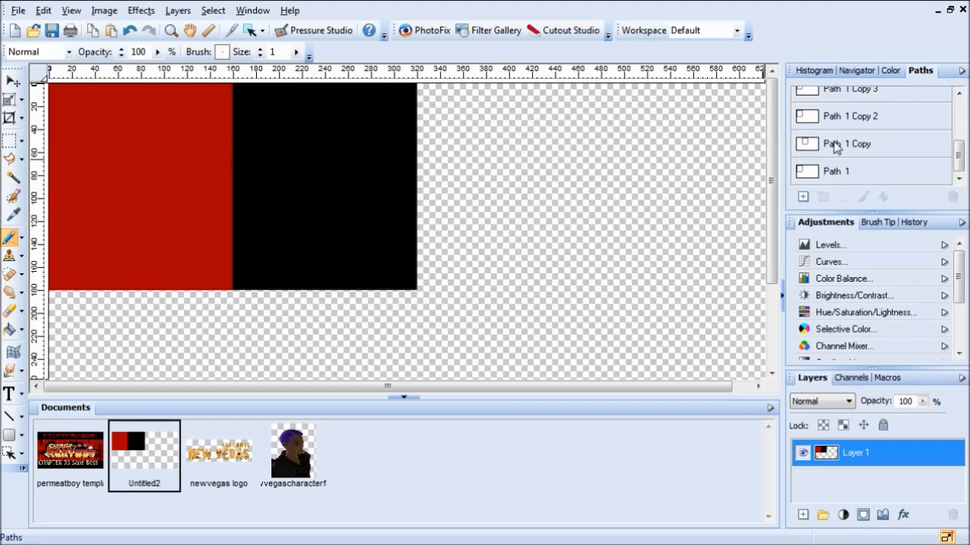
{"action": "scroll", "coordinate": [379, 214], "scroll_direction": "down", "scroll_amount": 3}
{"action": "scroll", "coordinate": [439, 182], "scroll_direction": "up", "scroll_amount": 2}
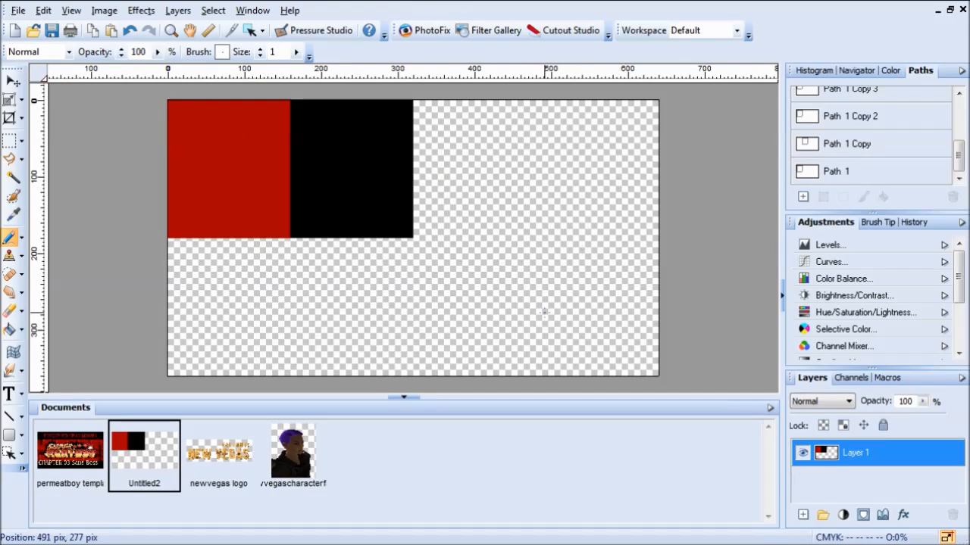
{"action": "scroll", "coordinate": [498, 145], "scroll_direction": "up", "scroll_amount": 1}
{"action": "scroll", "coordinate": [496, 143], "scroll_direction": "down", "scroll_amount": 1}
{"action": "scroll", "coordinate": [495, 143], "scroll_direction": "up", "scroll_amount": 1}
{"action": "scroll", "coordinate": [496, 143], "scroll_direction": "down", "scroll_amount": 1}
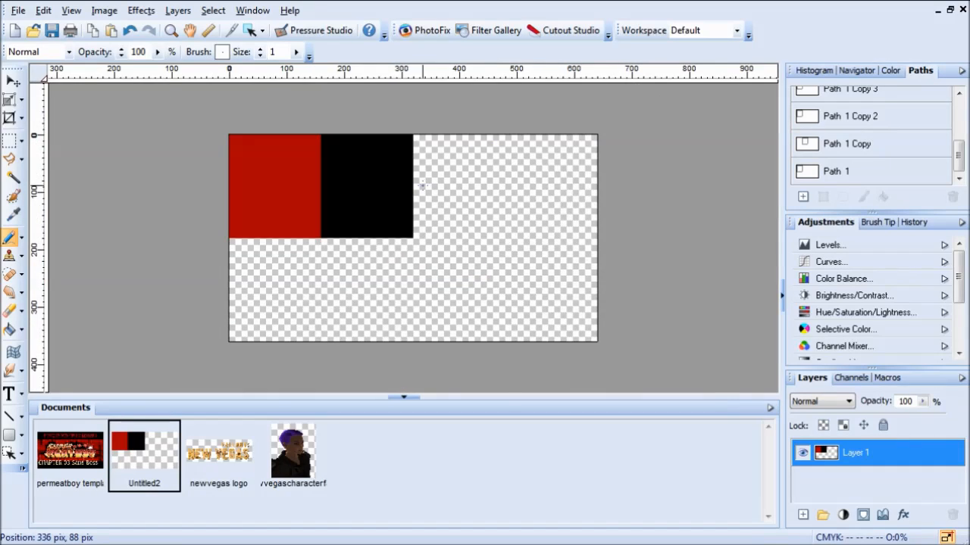
{"action": "scroll", "coordinate": [423, 185], "scroll_direction": "up", "scroll_amount": 1}
{"action": "scroll", "coordinate": [462, 131], "scroll_direction": "down", "scroll_amount": 1}
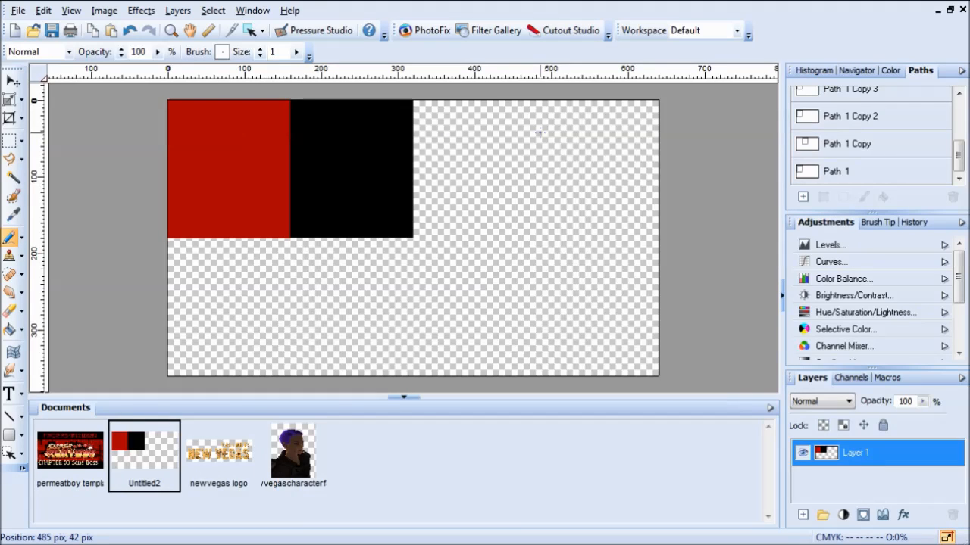
Step: Place Path 1 Copy 2 flush beside the black rectangle, from 320 to 480 pixels, and fill it with dark red
{"action": "left_click", "coordinate": [874, 118]}
{"action": "left_click", "coordinate": [9, 453]}
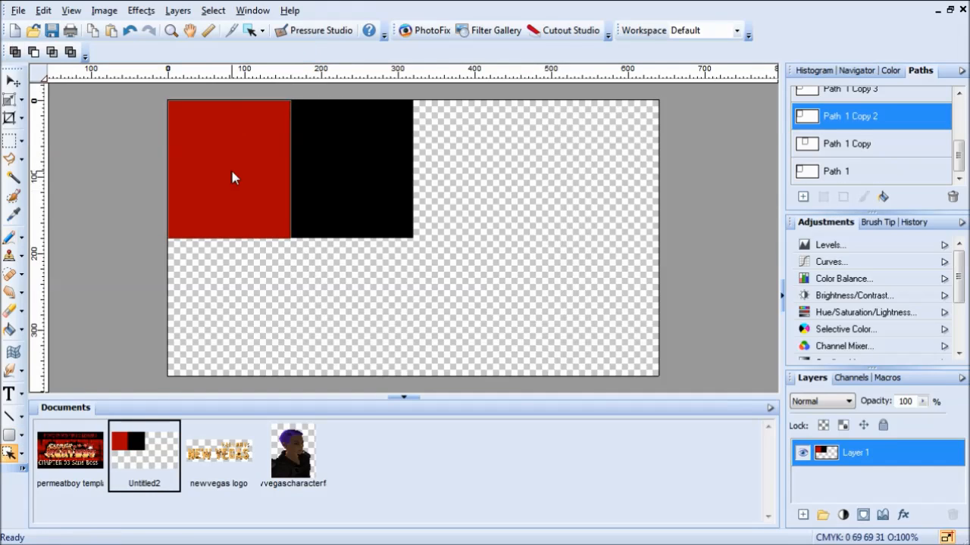
{"action": "left_click_drag", "start_coordinate": [231, 178], "coordinate": [477, 178]}
{"action": "scroll", "coordinate": [378, 146], "scroll_direction": "up", "scroll_amount": 2}
{"action": "left_click_drag", "start_coordinate": [512, 229], "coordinate": [510, 233]}
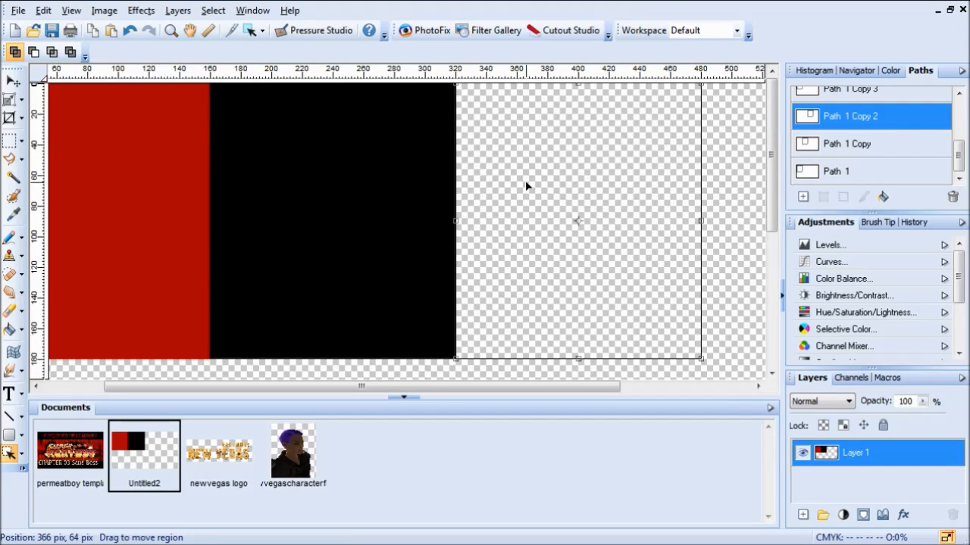
{"action": "scroll", "coordinate": [595, 161], "scroll_direction": "down", "scroll_amount": 2}
{"action": "left_click", "coordinate": [9, 238]}
{"action": "left_click", "coordinate": [883, 197]}
Step: Place Path 1 Copy 3 in the canvas's upper-right corner, from 480 to 640 pixels, and fill it with black
{"action": "scroll", "coordinate": [869, 127], "scroll_direction": "up", "scroll_amount": 2}
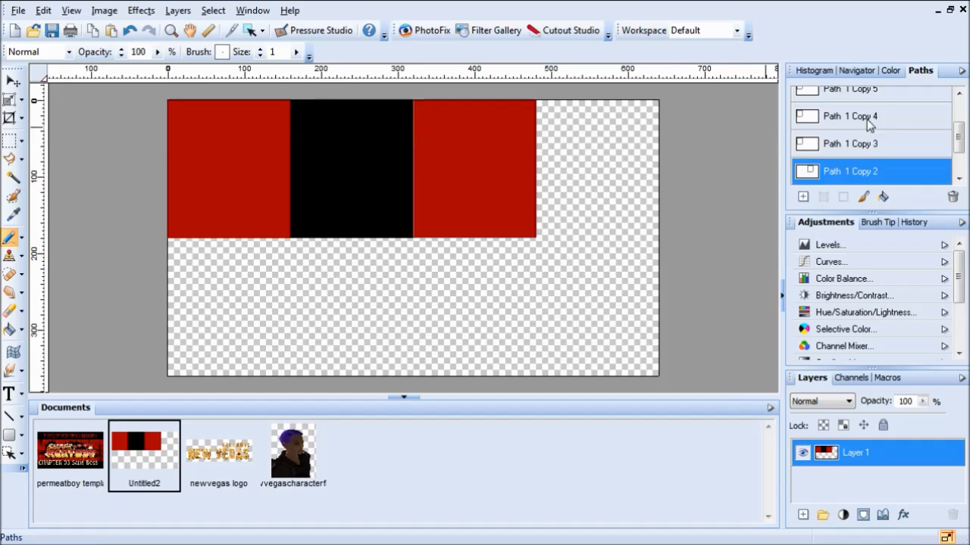
{"action": "left_click", "coordinate": [875, 147]}
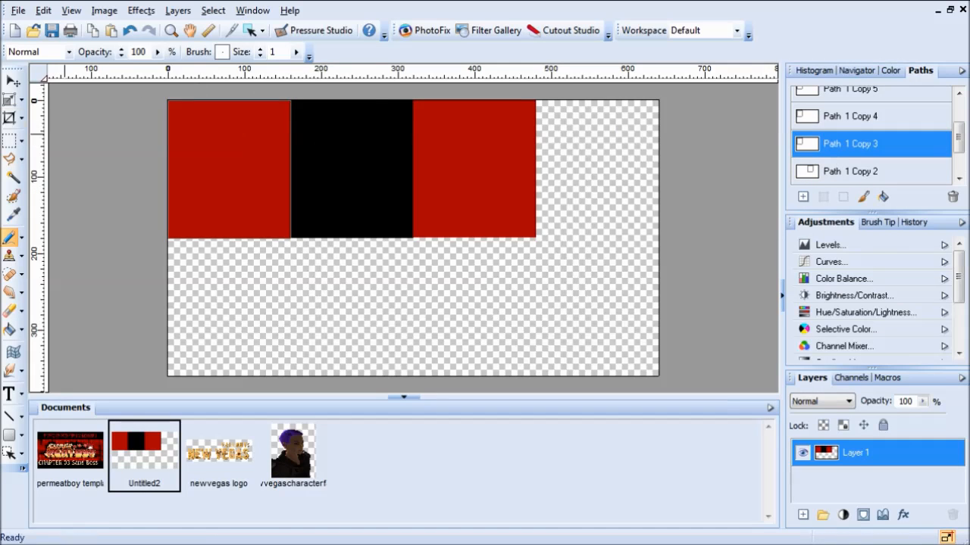
{"action": "left_click", "coordinate": [9, 453]}
{"action": "scroll", "coordinate": [621, 174], "scroll_direction": "up", "scroll_amount": 2}
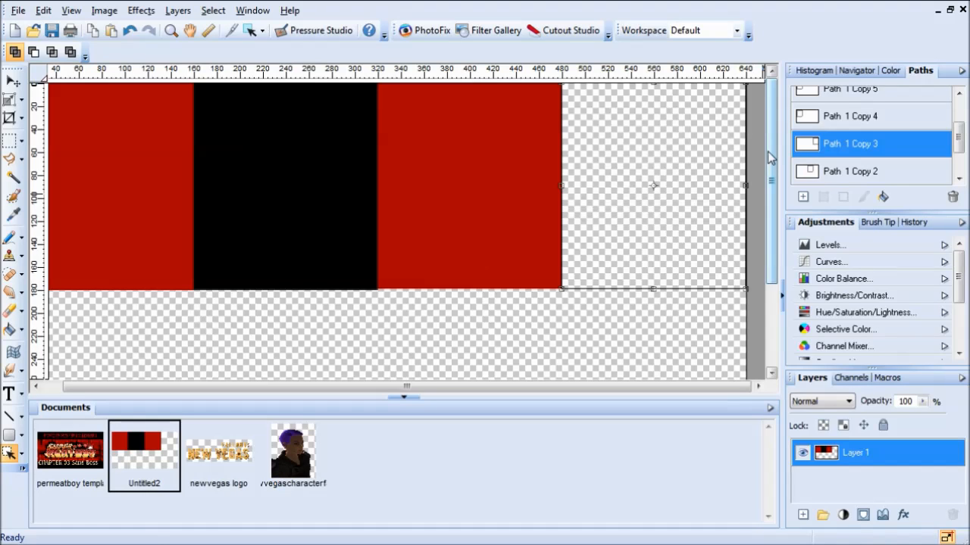
{"action": "left_click", "coordinate": [9, 237]}
{"action": "right_click", "coordinate": [831, 149]}
{"action": "left_click", "coordinate": [872, 284]}
{"action": "scroll", "coordinate": [611, 201], "scroll_direction": "down", "scroll_amount": 1}
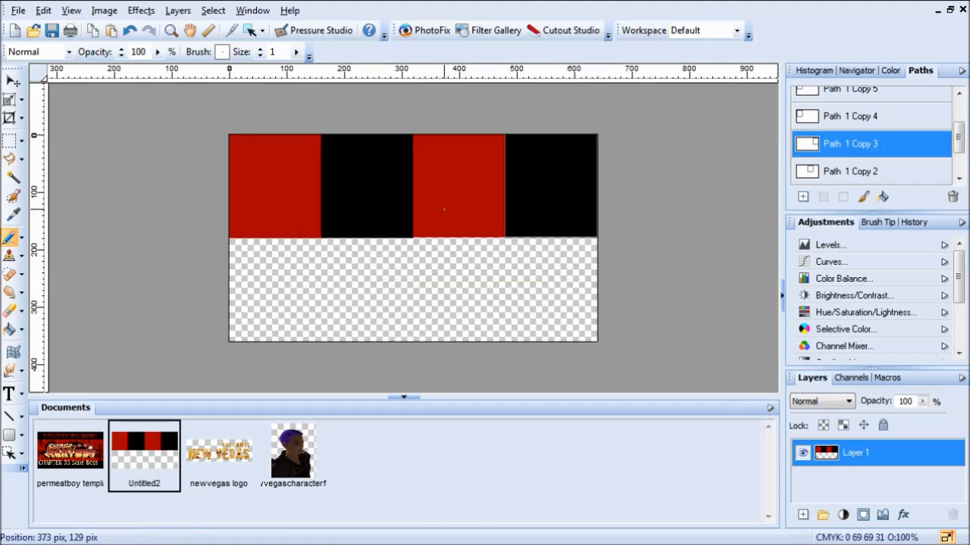
Step: Place Path 1 Copy 4 in the canvas's lower-left corner beneath the first red rectangle and fill it with black
{"action": "left_click", "coordinate": [850, 116]}
{"action": "left_click", "coordinate": [9, 454]}
{"action": "left_click_drag", "start_coordinate": [269, 178], "coordinate": [281, 266]}
{"action": "right_click", "coordinate": [897, 114]}
{"action": "left_click", "coordinate": [886, 249]}
Step: Place Path 1 Copy 5 in the lower row, from 160 to 320 pixels, and fill it with black
{"action": "left_click", "coordinate": [276, 191]}
{"action": "left_click", "coordinate": [851, 90]}
{"action": "left_click_drag", "start_coordinate": [253, 195], "coordinate": [344, 299]}
{"action": "left_click", "coordinate": [9, 238]}
{"action": "right_click", "coordinate": [856, 102]}
{"action": "left_click", "coordinate": [886, 236]}
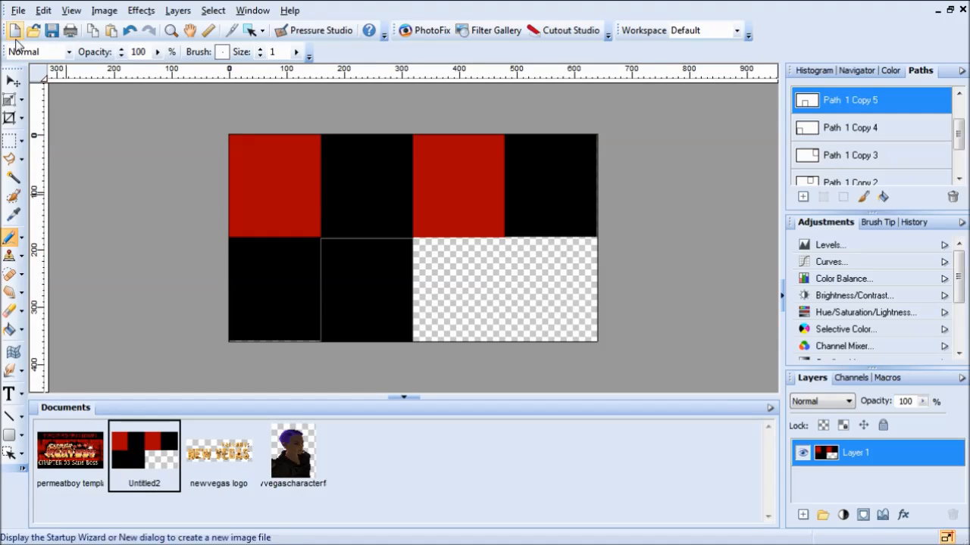
Step: Undo the black fill of Path 1 Copy 5, sample the dark red from the upper row, and fill the path with it
{"action": "left_click", "coordinate": [130, 31]}
{"action": "left_click", "coordinate": [13, 215]}
{"action": "left_click", "coordinate": [252, 196]}
{"action": "right_click", "coordinate": [884, 103]}
{"action": "left_click", "coordinate": [909, 237]}
Step: Place Path 1 Copy 6 in the lower row, from 320 to 480 pixels, and fill it with black
{"action": "left_click", "coordinate": [9, 454]}
{"action": "left_click", "coordinate": [909, 112]}
{"action": "left_click_drag", "start_coordinate": [314, 190], "coordinate": [579, 263]}
{"action": "left_click", "coordinate": [13, 215]}
{"action": "right_click", "coordinate": [871, 103]}
{"action": "left_click", "coordinate": [894, 236]}
{"action": "left_click", "coordinate": [422, 179]}
Step: Place Path 1 Copy 7 in the canvas's lower-right corner, from 480 to 640 pixels, and fill it with dark red
{"action": "scroll", "coordinate": [869, 99], "scroll_direction": "up", "scroll_amount": 1}
{"action": "left_click", "coordinate": [868, 99]}
{"action": "left_click", "coordinate": [10, 454]}
{"action": "left_click_drag", "start_coordinate": [299, 154], "coordinate": [578, 256]}
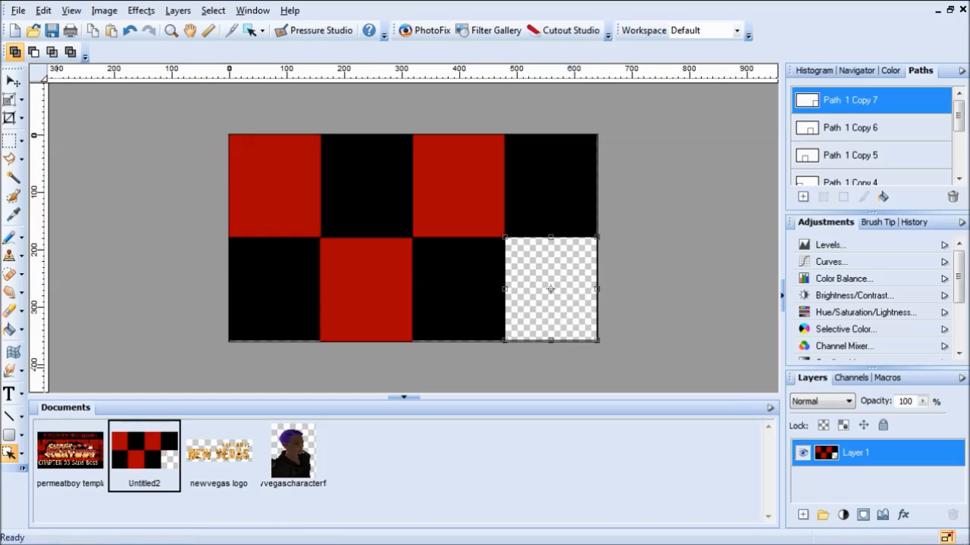
{"action": "left_click", "coordinate": [13, 215]}
{"action": "right_click", "coordinate": [856, 99]}
{"action": "left_click", "coordinate": [879, 255]}
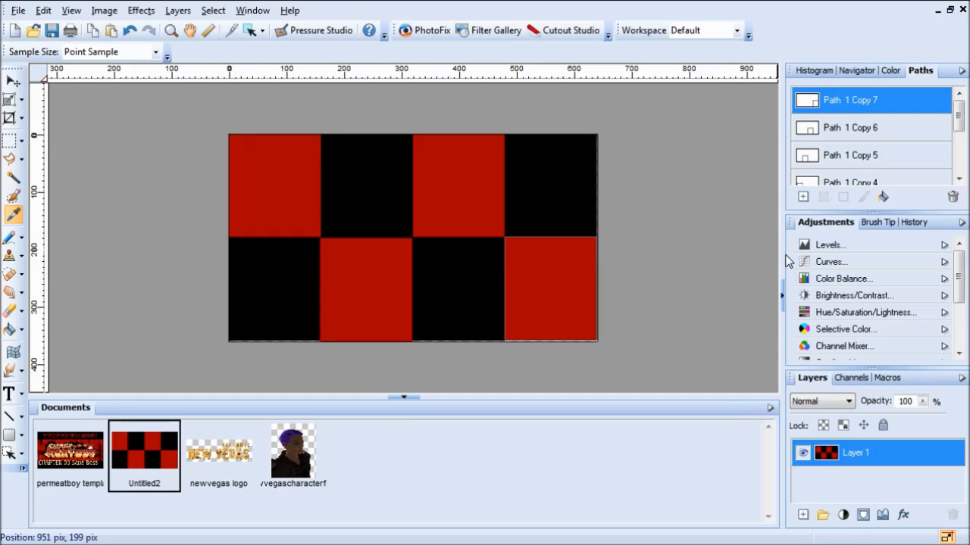
Step: Examine the seams where the red and black rectangles meet, and deselect Path 1 Copy 7
{"action": "scroll", "coordinate": [409, 216], "scroll_direction": "up", "scroll_amount": 2}
{"action": "scroll", "coordinate": [253, 225], "scroll_direction": "up", "scroll_amount": 2}
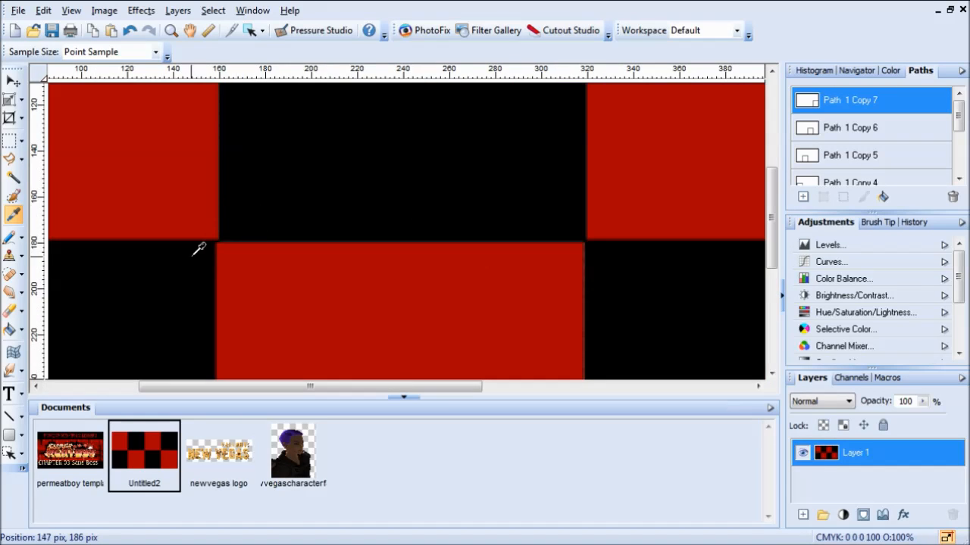
{"action": "scroll", "coordinate": [322, 165], "scroll_direction": "down", "scroll_amount": 3}
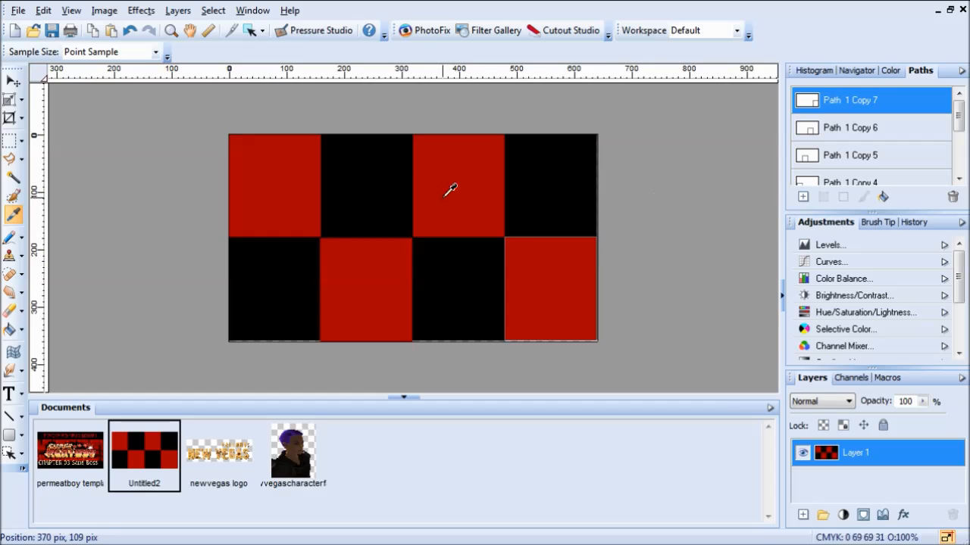
{"action": "scroll", "coordinate": [411, 175], "scroll_direction": "up", "scroll_amount": 3}
{"action": "scroll", "coordinate": [412, 175], "scroll_direction": "down", "scroll_amount": 3}
{"action": "scroll", "coordinate": [412, 175], "scroll_direction": "up", "scroll_amount": 2}
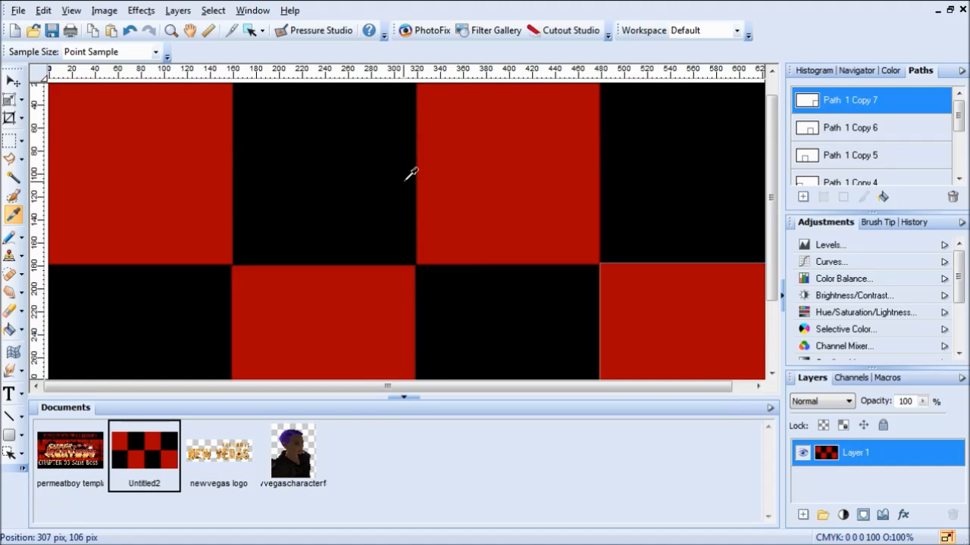
{"action": "scroll", "coordinate": [414, 173], "scroll_direction": "down", "scroll_amount": 2}
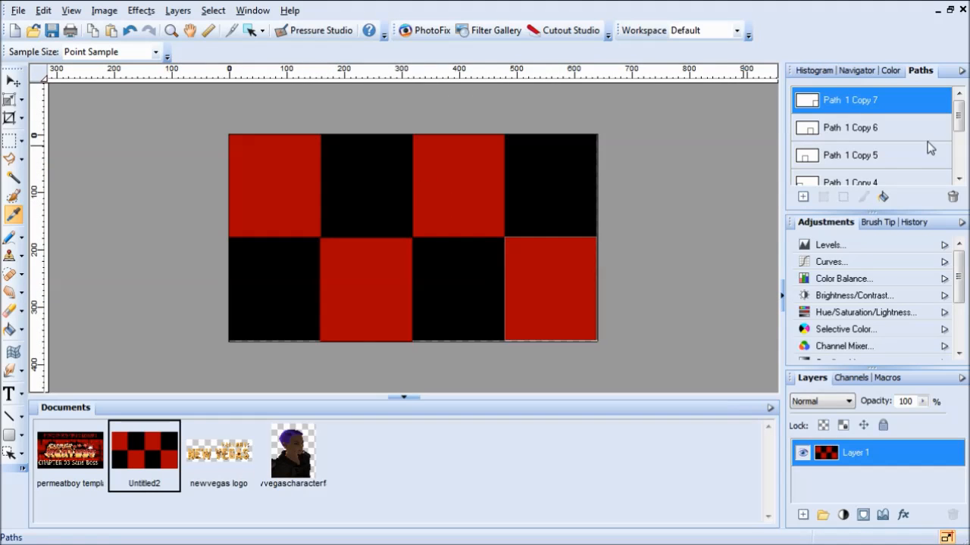
{"action": "left_click", "coordinate": [840, 106]}
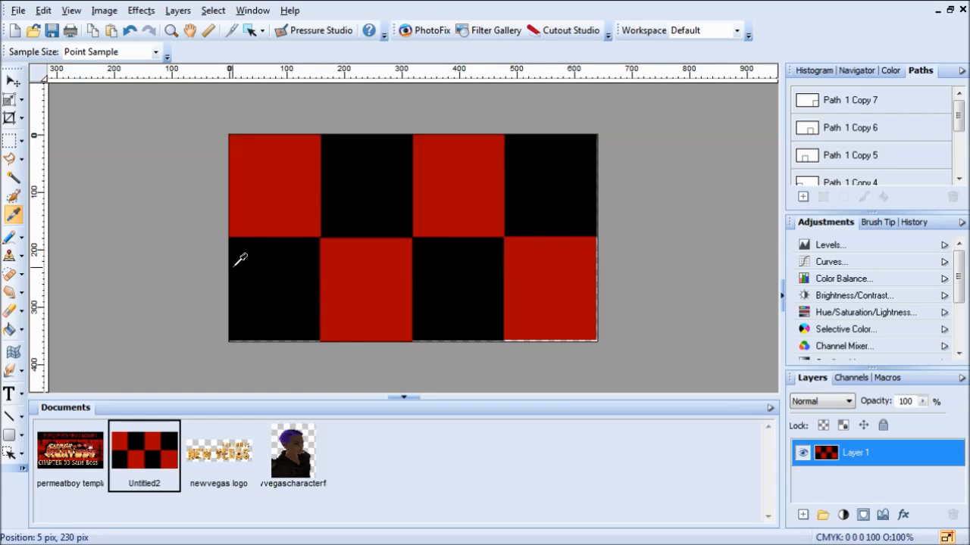
Step: Sample the darker red of the seam beneath the first red rectangle and save it as custom colour #6E0000
{"action": "scroll", "coordinate": [269, 244], "scroll_direction": "up", "scroll_amount": 2}
{"action": "scroll", "coordinate": [271, 242], "scroll_direction": "up", "scroll_amount": 2}
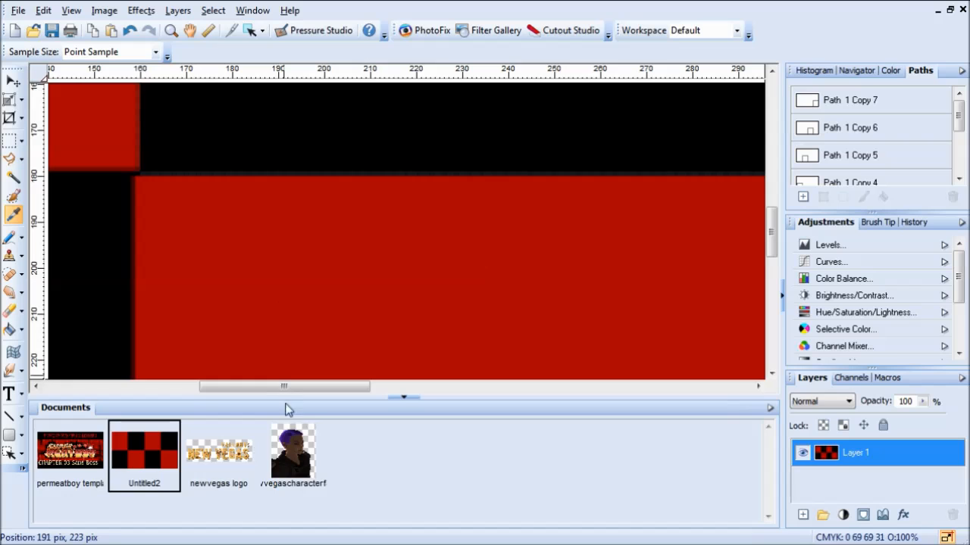
{"action": "left_click_drag", "start_coordinate": [283, 388], "coordinate": [95, 404]}
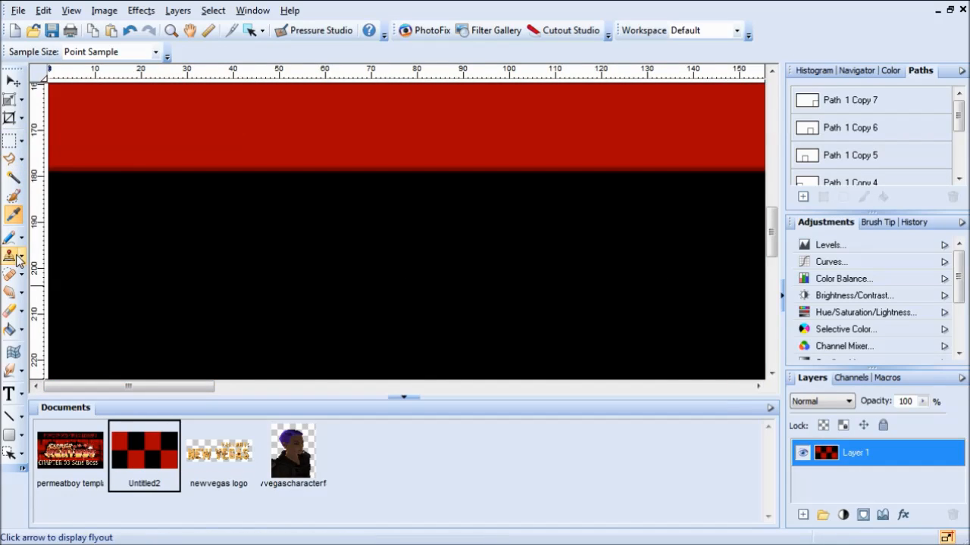
{"action": "scroll", "coordinate": [416, 182], "scroll_direction": "right", "scroll_amount": 5}
{"action": "scroll", "coordinate": [356, 178], "scroll_direction": "left", "scroll_amount": 1}
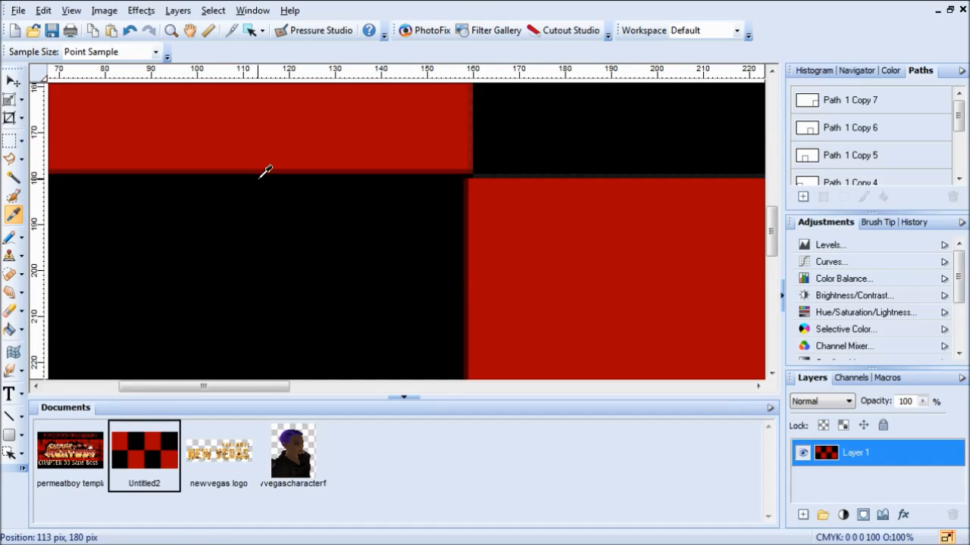
{"action": "left_click_drag", "start_coordinate": [239, 384], "coordinate": [69, 387]}
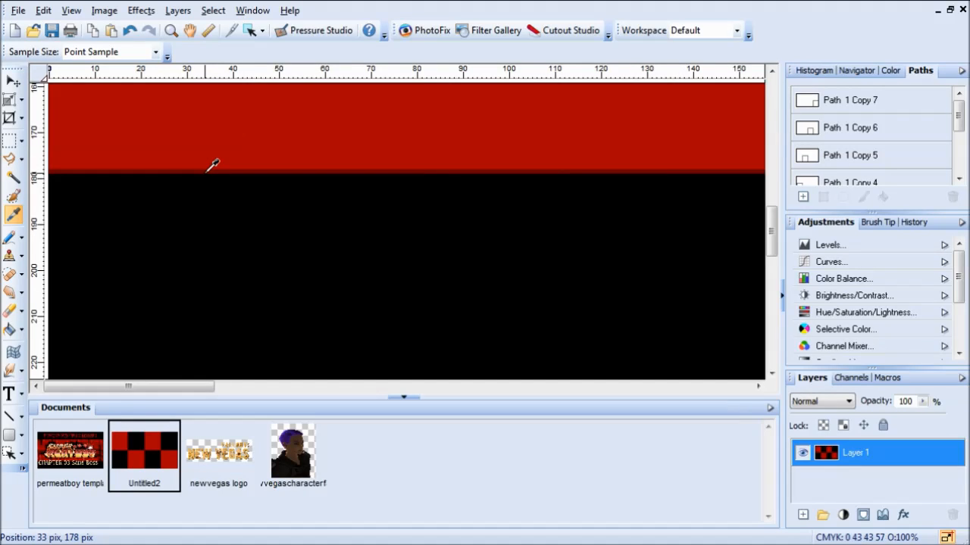
{"action": "left_click", "coordinate": [894, 70]}
{"action": "left_click", "coordinate": [800, 103]}
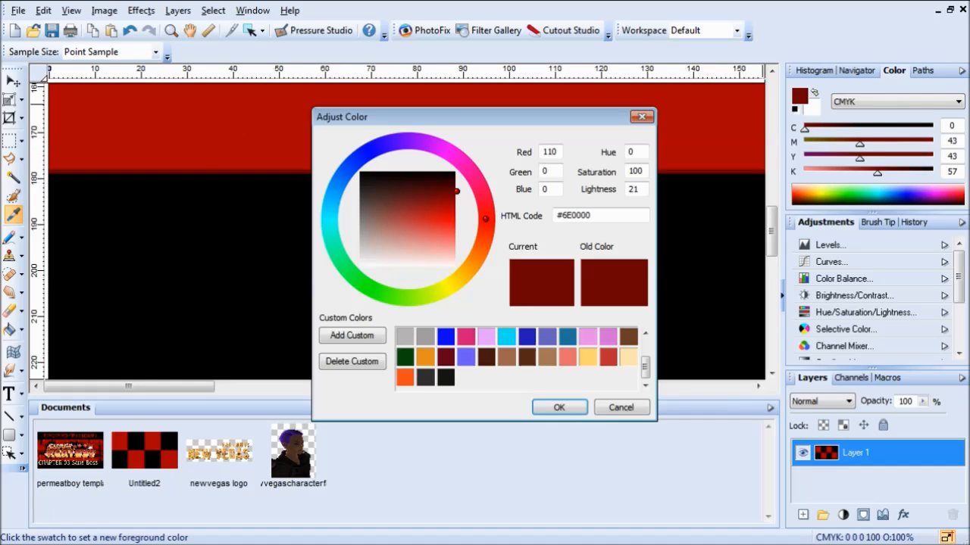
{"action": "left_click", "coordinate": [351, 335]}
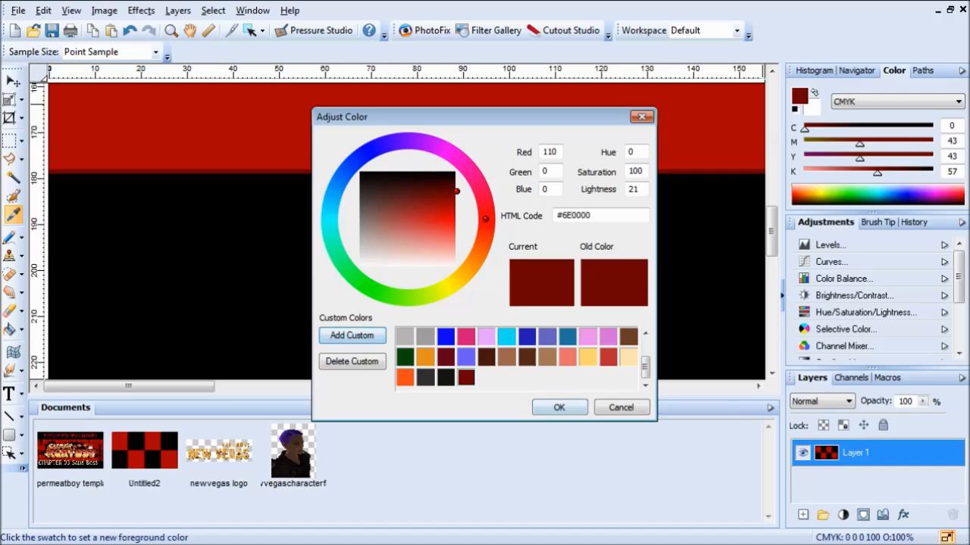
{"action": "left_click", "coordinate": [559, 407]}
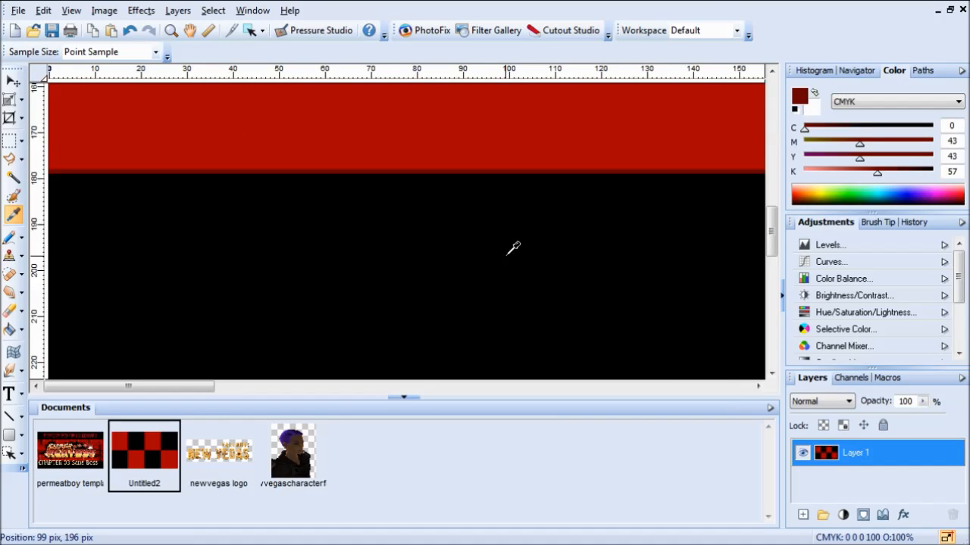
Step: Sample the brighter red inside the first red rectangle as the foreground colour
{"action": "left_click_drag", "start_coordinate": [184, 388], "coordinate": [69, 389]}
{"action": "left_click", "coordinate": [11, 141]}
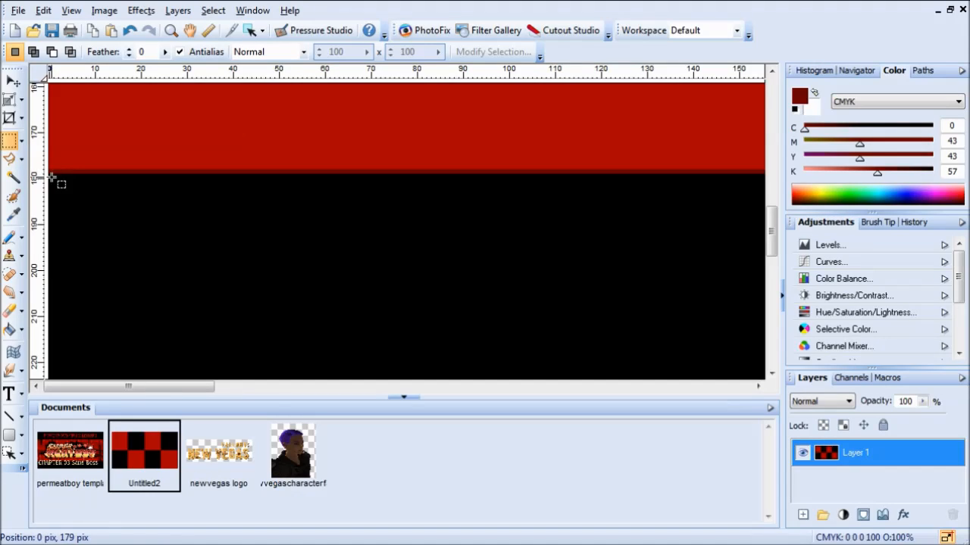
{"action": "left_click_drag", "start_coordinate": [771, 227], "coordinate": [771, 95]}
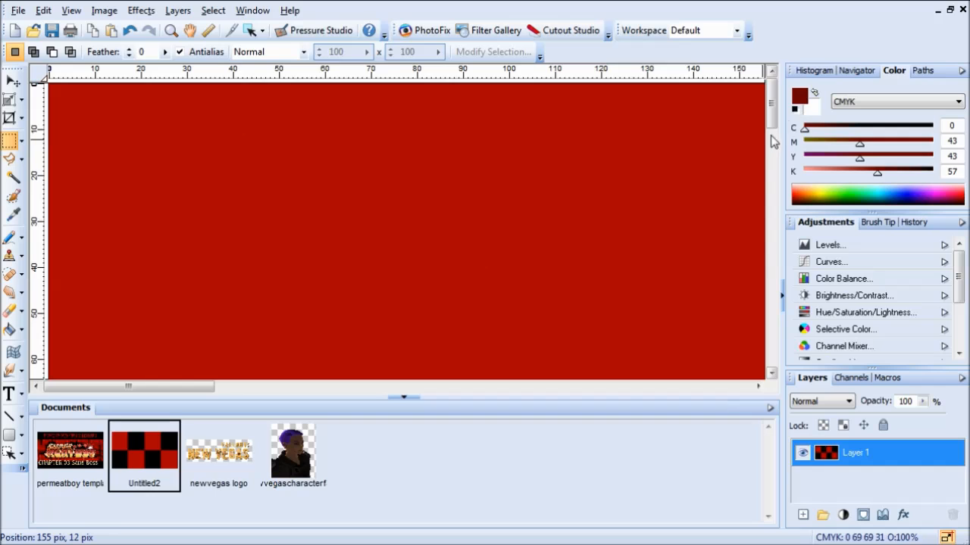
{"action": "left_click_drag", "start_coordinate": [775, 114], "coordinate": [772, 239]}
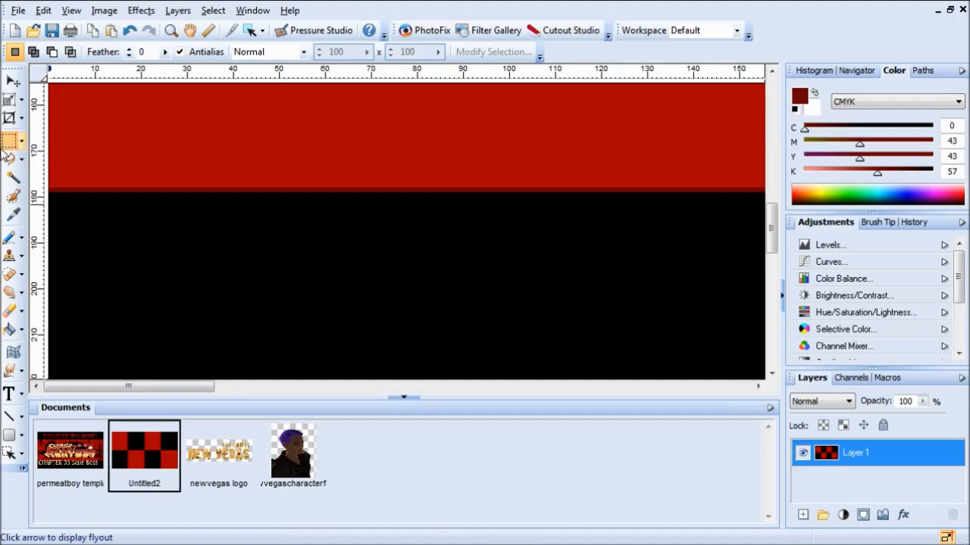
{"action": "left_click", "coordinate": [13, 214]}
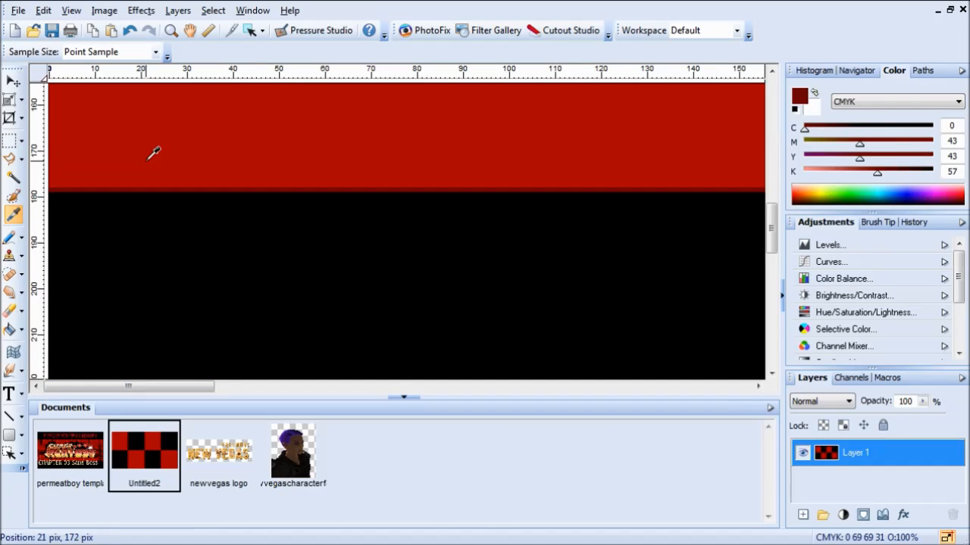
{"action": "left_click", "coordinate": [151, 152]}
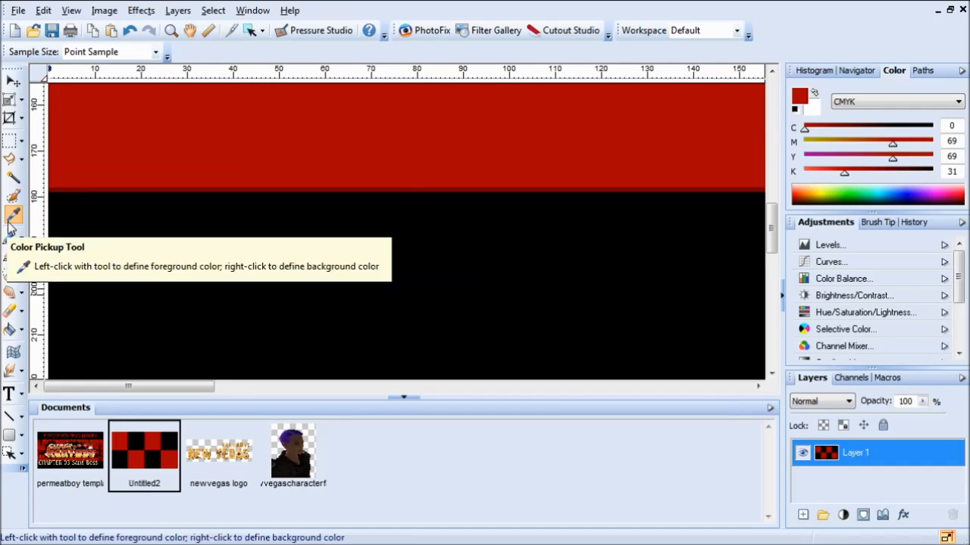
Step: Select a strip about 2 pixels high along the horizontal seam across the full canvas width and fill it with the sampled red
{"action": "left_click", "coordinate": [9, 141]}
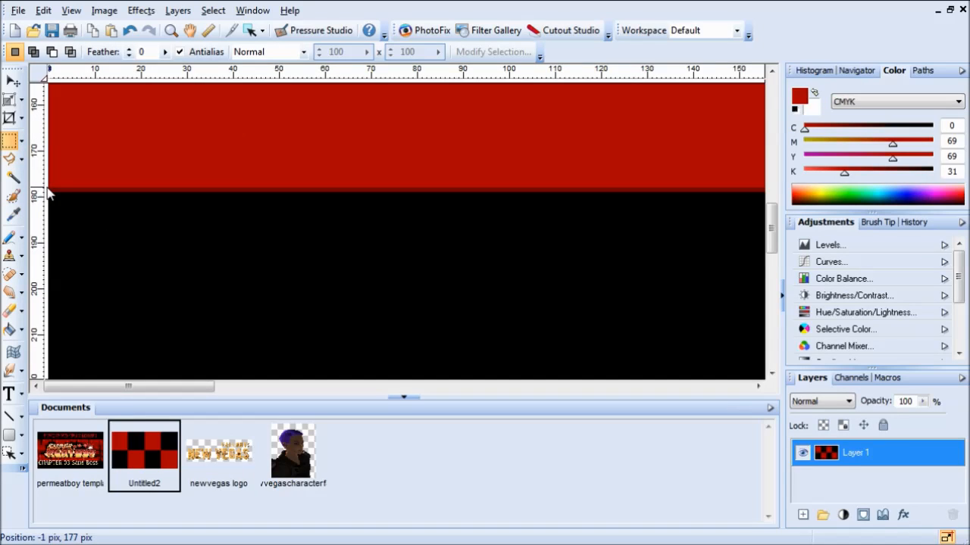
{"action": "left_click_drag", "start_coordinate": [48, 189], "coordinate": [889, 198]}
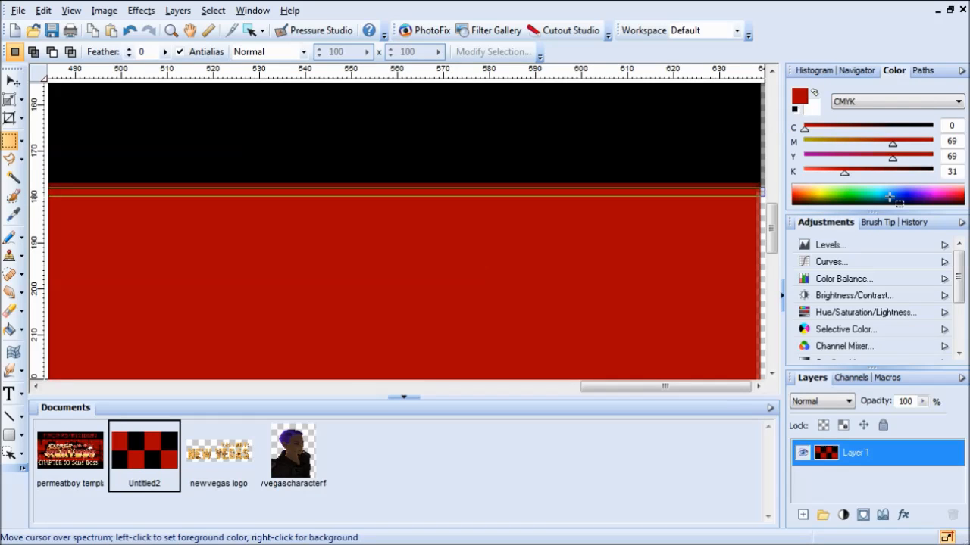
{"action": "left_click_drag", "start_coordinate": [890, 199], "coordinate": [891, 199]}
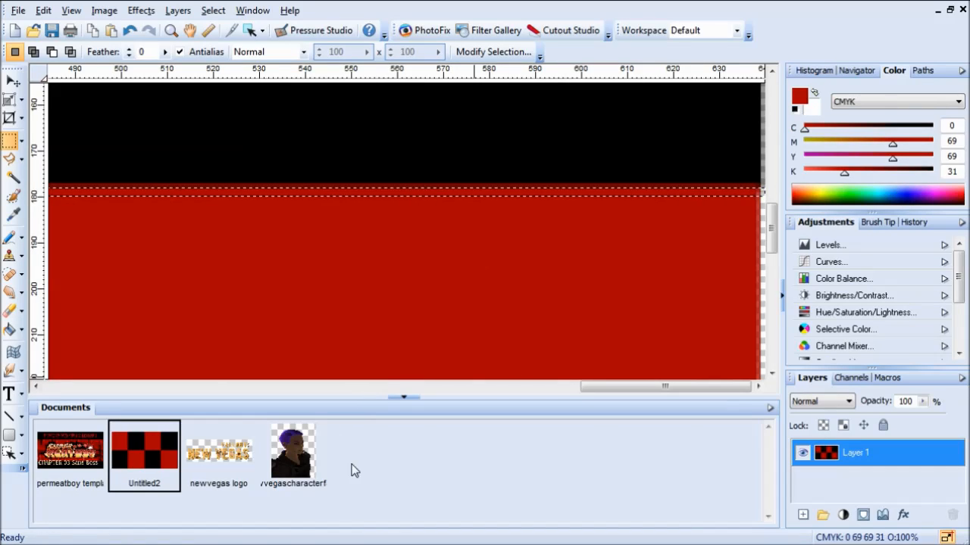
{"action": "left_click_drag", "start_coordinate": [594, 390], "coordinate": [25, 408]}
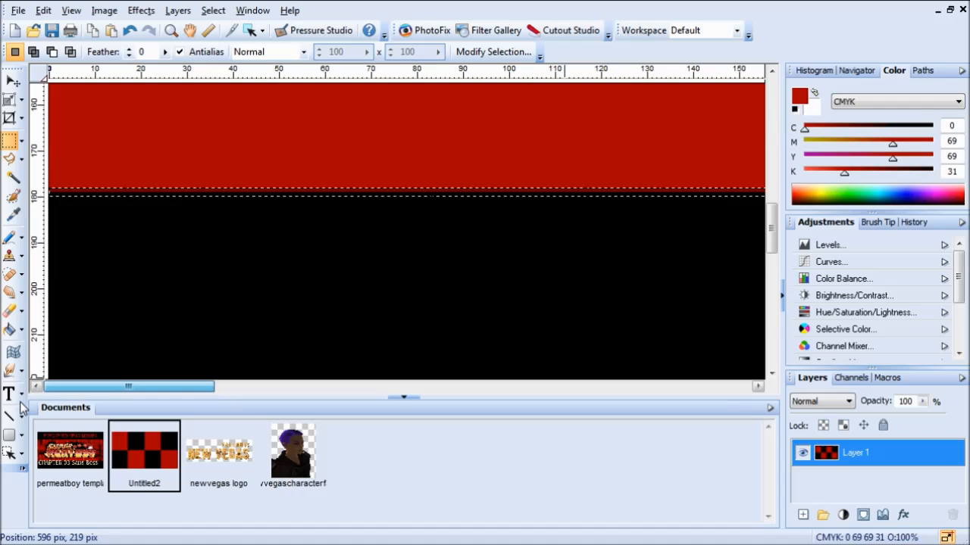
{"action": "left_click", "coordinate": [9, 330]}
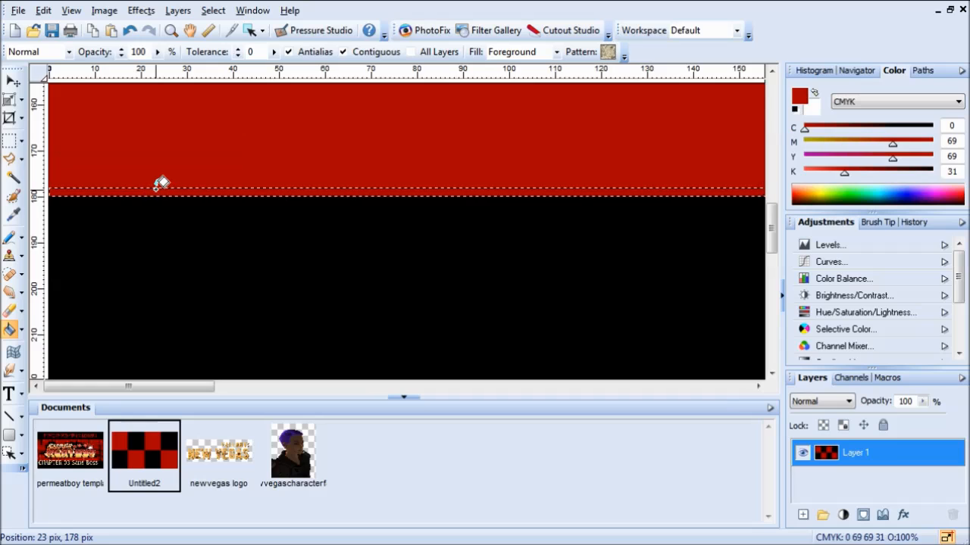
Step: Check the filled strip along the seam and set the foreground colour to the saved custom dark red #6E0000
{"action": "left_click", "coordinate": [10, 140]}
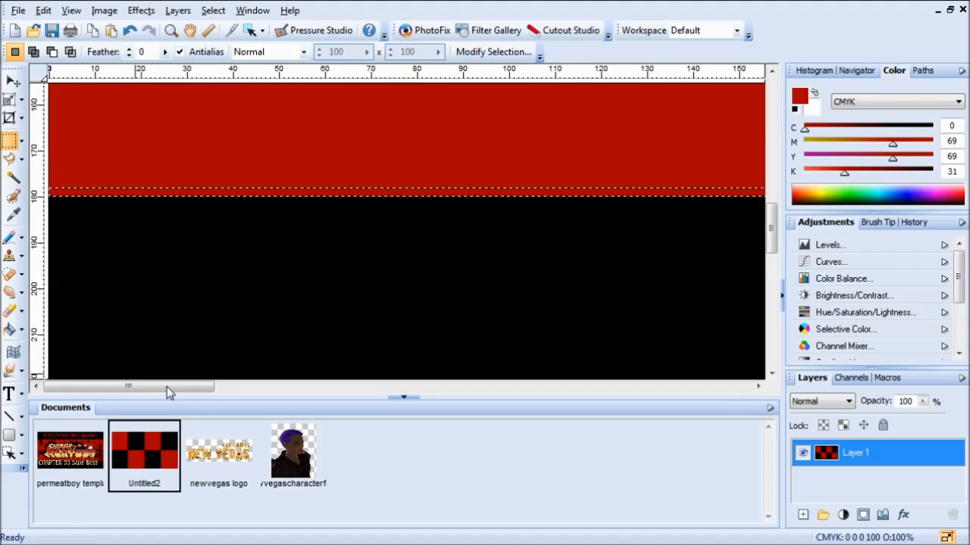
{"action": "scroll", "coordinate": [156, 341], "scroll_direction": "down", "scroll_amount": 3}
{"action": "scroll", "coordinate": [189, 283], "scroll_direction": "down", "scroll_amount": 1}
{"action": "scroll", "coordinate": [187, 250], "scroll_direction": "up", "scroll_amount": 5}
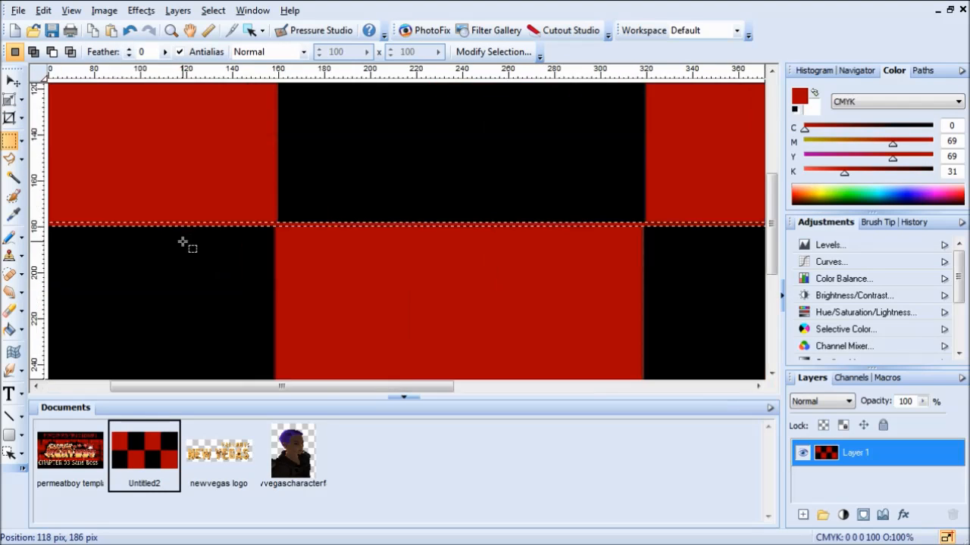
{"action": "left_click_drag", "start_coordinate": [263, 383], "coordinate": [134, 387]}
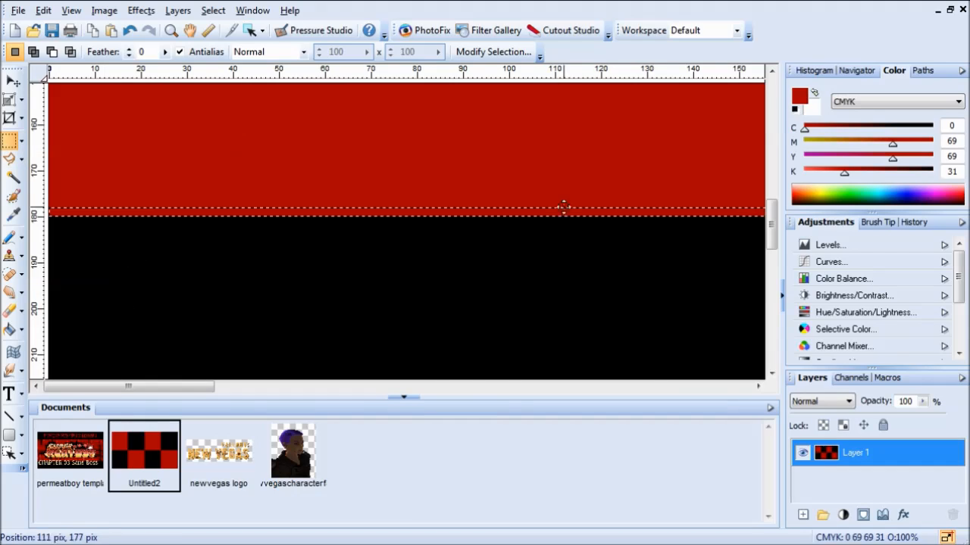
{"action": "left_click", "coordinate": [799, 95]}
{"action": "left_click", "coordinate": [466, 377]}
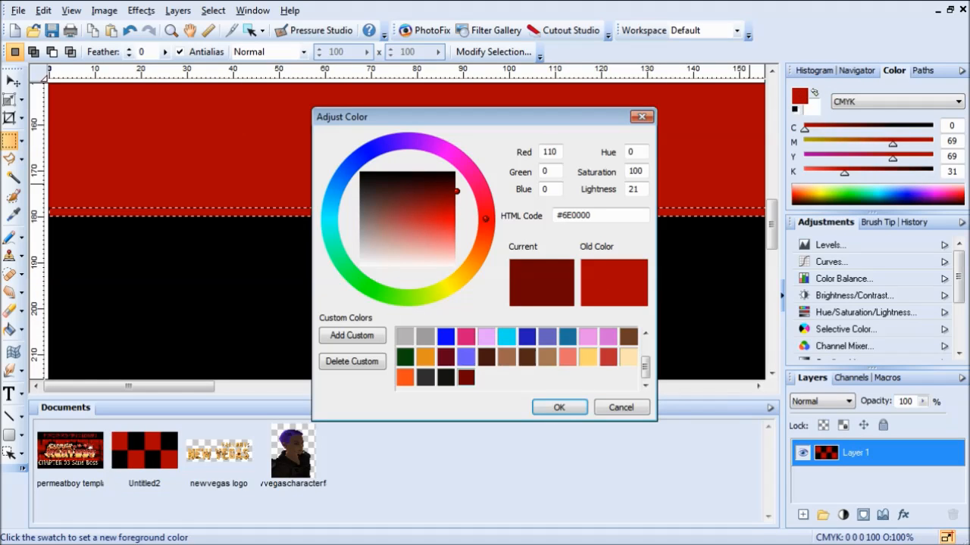
{"action": "left_click", "coordinate": [559, 407]}
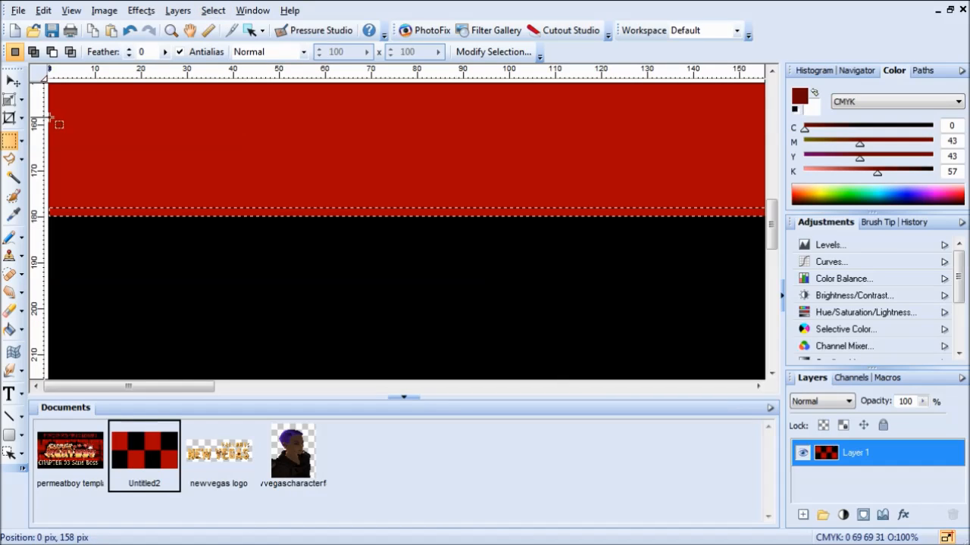
Step: Replace the selection with a strip about 1 pixel high, just above the 180-pixel line, across the full canvas width
{"action": "left_click", "coordinate": [78, 241]}
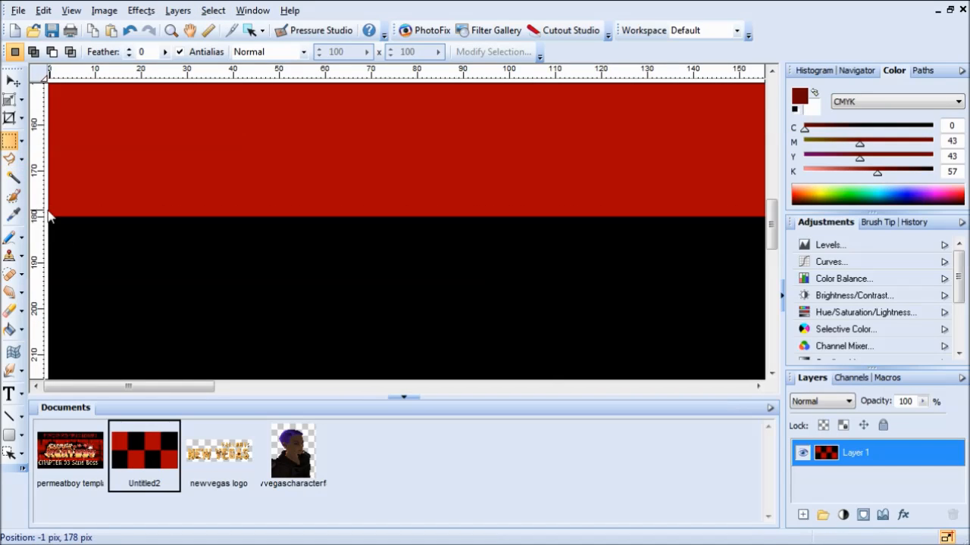
{"action": "left_click_drag", "start_coordinate": [68, 208], "coordinate": [61, 204]}
{"action": "left_click", "coordinate": [54, 227]}
{"action": "left_click", "coordinate": [59, 224]}
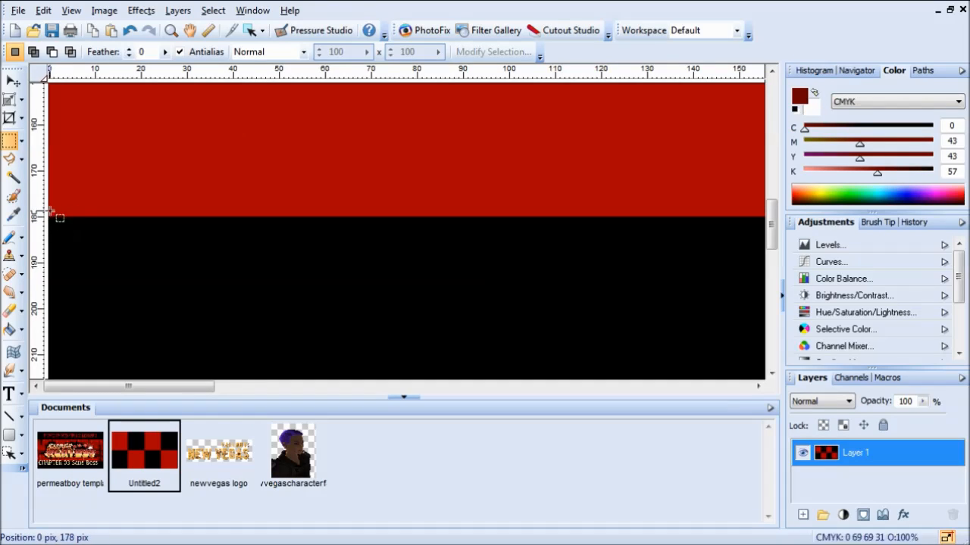
{"action": "left_click_drag", "start_coordinate": [59, 216], "coordinate": [60, 217]}
{"action": "left_click", "coordinate": [60, 227]}
{"action": "left_click", "coordinate": [62, 225]}
{"action": "left_click_drag", "start_coordinate": [56, 216], "coordinate": [764, 215]}
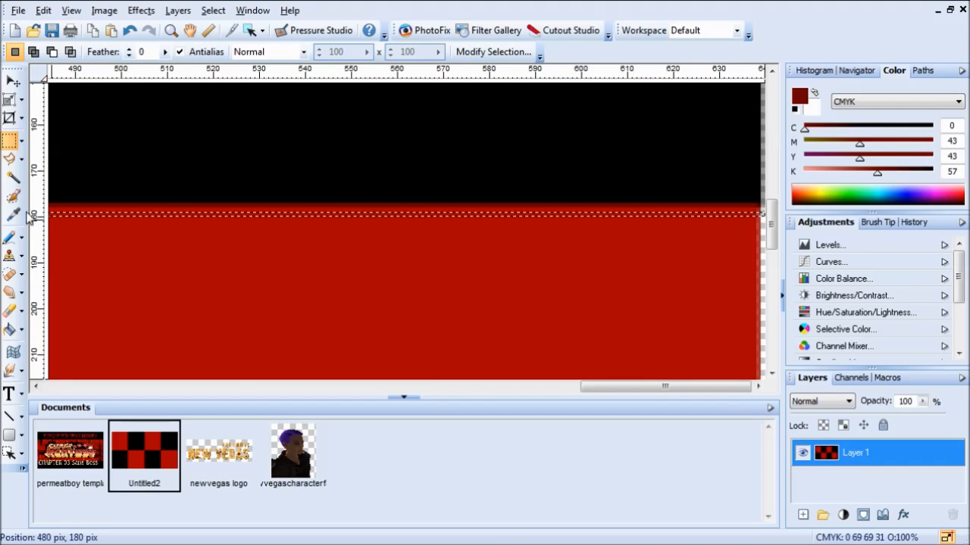
Step: Try to fill the thin strip along the seam with dark red #6E0000, and clear the selection
{"action": "left_click", "coordinate": [10, 329]}
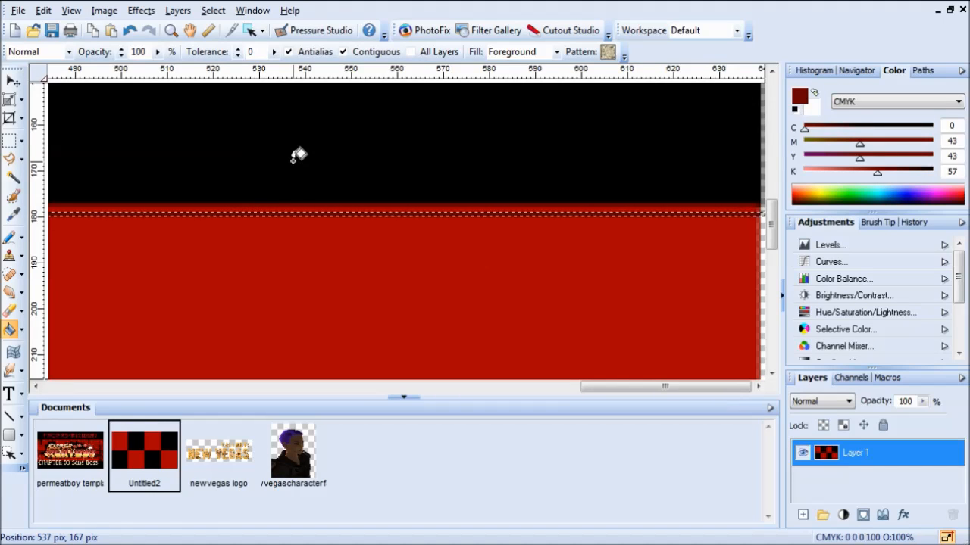
{"action": "left_click_drag", "start_coordinate": [613, 387], "coordinate": [30, 406]}
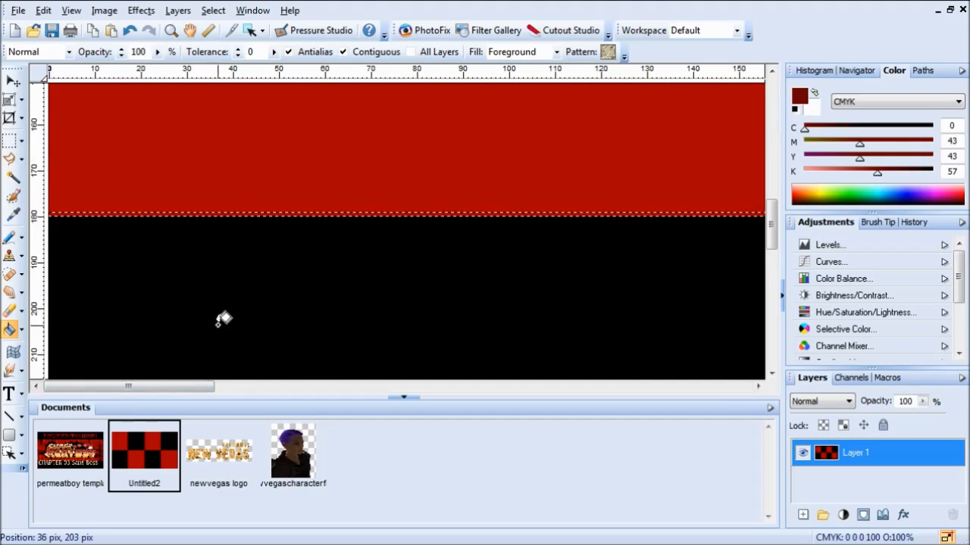
{"action": "left_click", "coordinate": [9, 141]}
{"action": "left_click", "coordinate": [246, 313]}
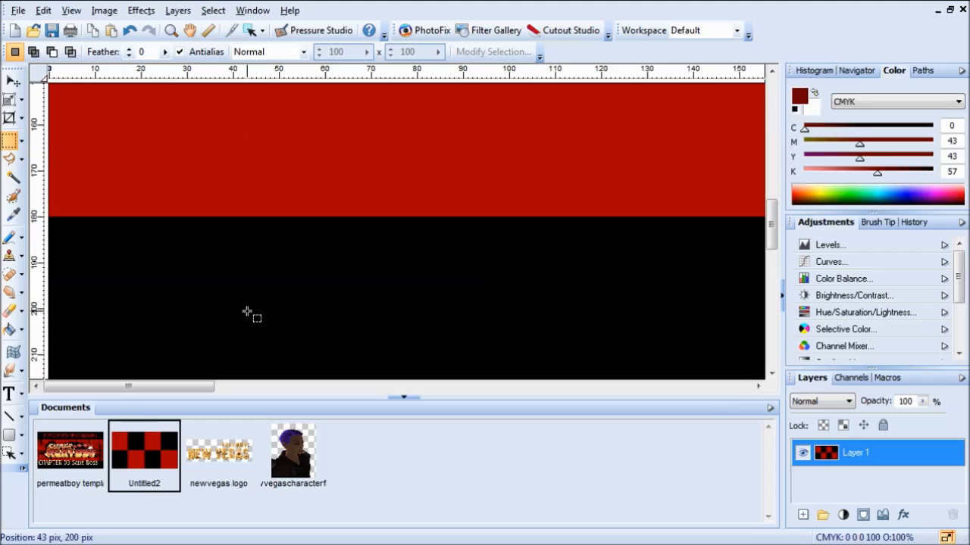
Step: Undo the deselection of the thin seam strip and examine the strip across the canvas width
{"action": "scroll", "coordinate": [346, 124], "scroll_direction": "up", "scroll_amount": 2}
{"action": "scroll", "coordinate": [346, 201], "scroll_direction": "down", "scroll_amount": 3}
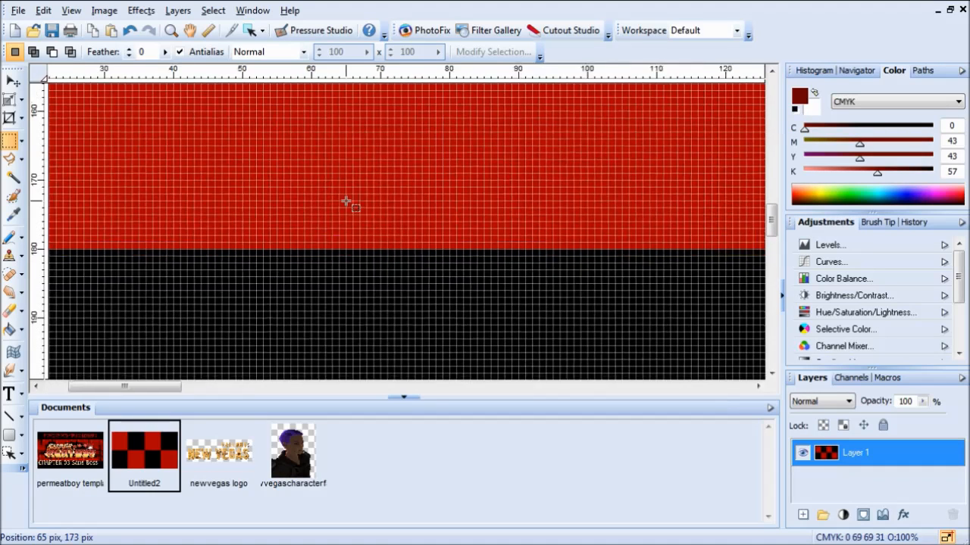
{"action": "left_click", "coordinate": [43, 11]}
{"action": "left_click", "coordinate": [68, 22]}
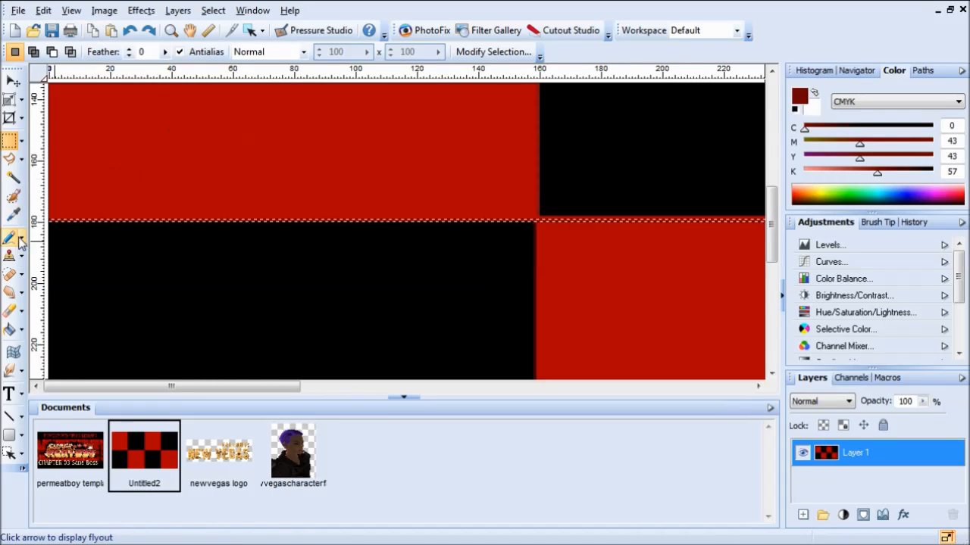
{"action": "left_click", "coordinate": [9, 329]}
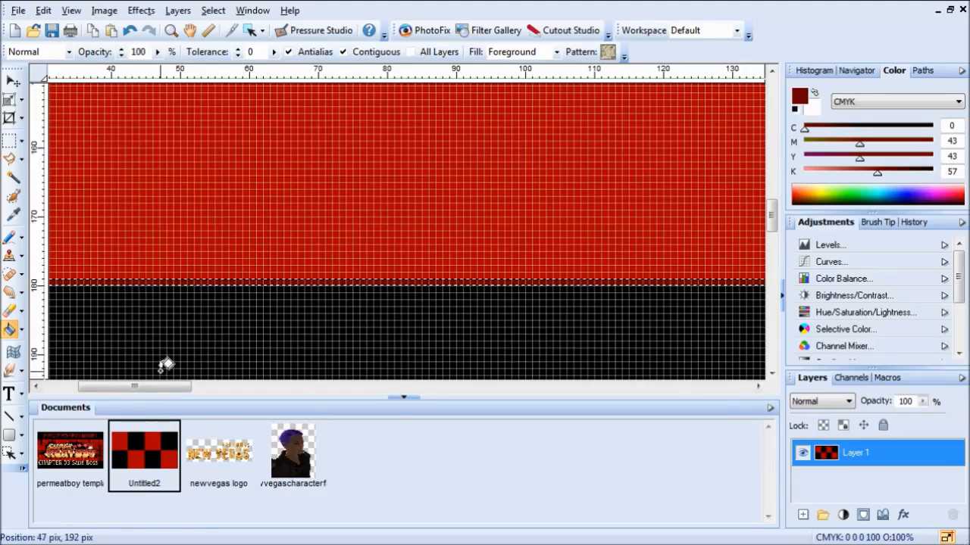
{"action": "left_click_drag", "start_coordinate": [158, 387], "coordinate": [725, 396]}
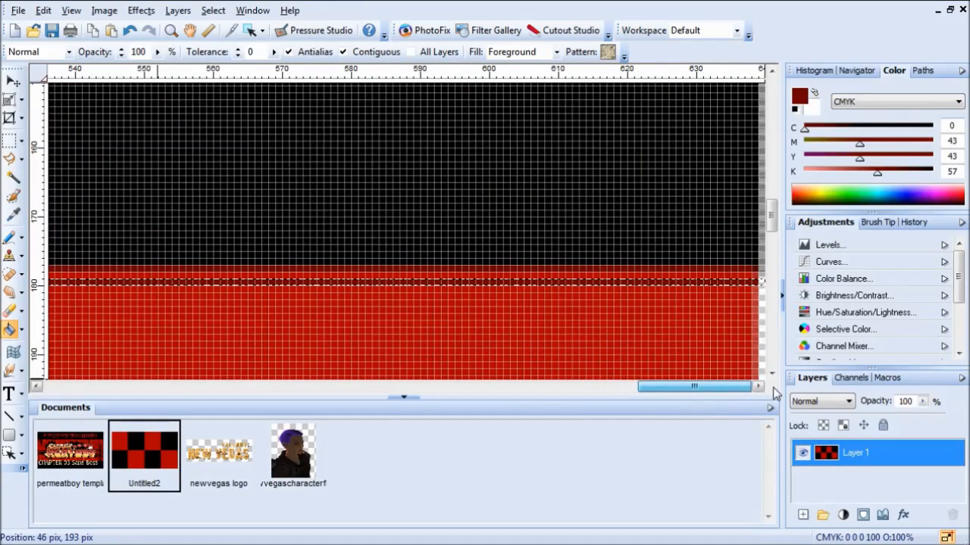
{"action": "mouse_move", "coordinate": [774, 393]}
{"action": "left_mouse_down"}
{"action": "mouse_move", "coordinate": [511, 387]}
{"action": "mouse_move", "coordinate": [590, 386]}
{"action": "left_mouse_up"}
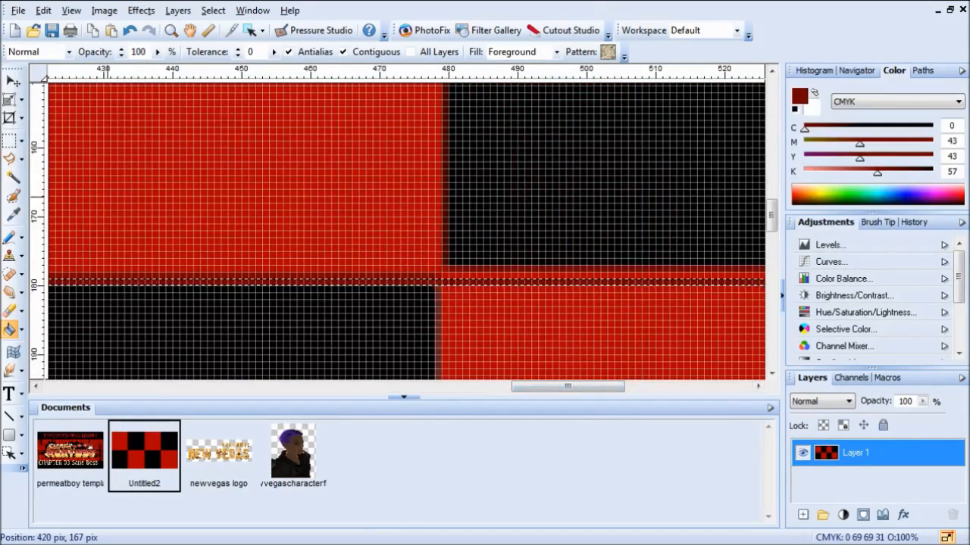
Step: Select a strip 159 by 2 pixels along the bottom of the third upper panel and fill it with the sampled panel red
{"action": "left_click", "coordinate": [9, 142]}
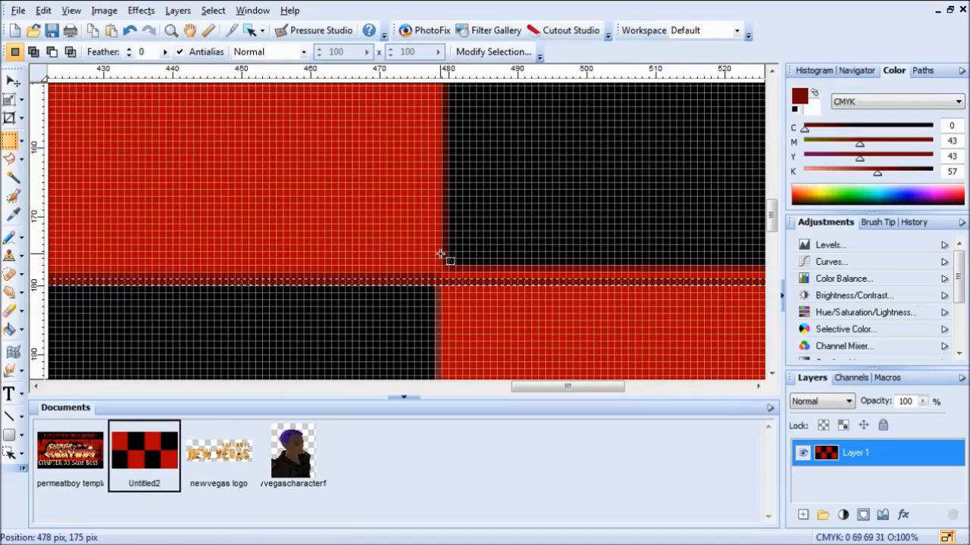
{"action": "left_click_drag", "start_coordinate": [441, 268], "coordinate": [442, 268]}
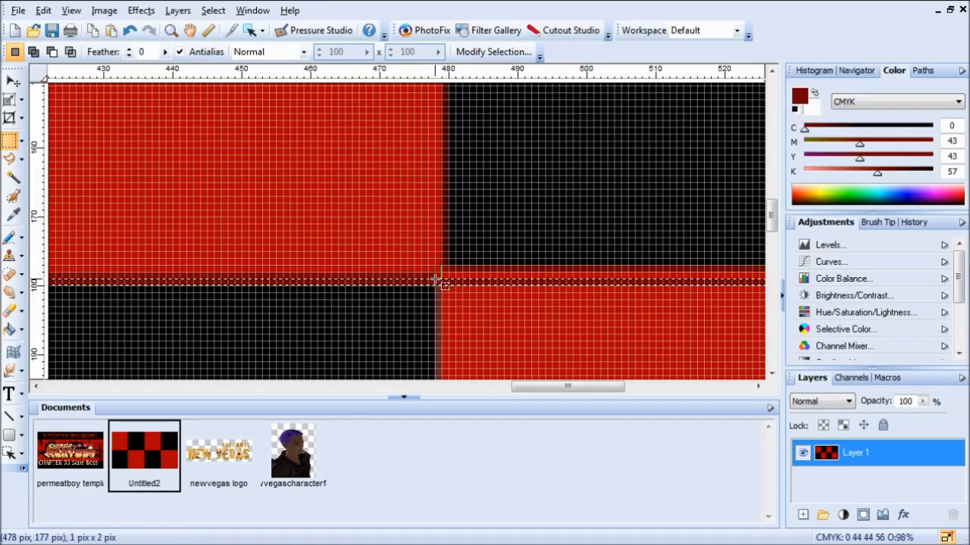
{"action": "left_click_drag", "start_coordinate": [273, 281], "coordinate": [151, 273]}
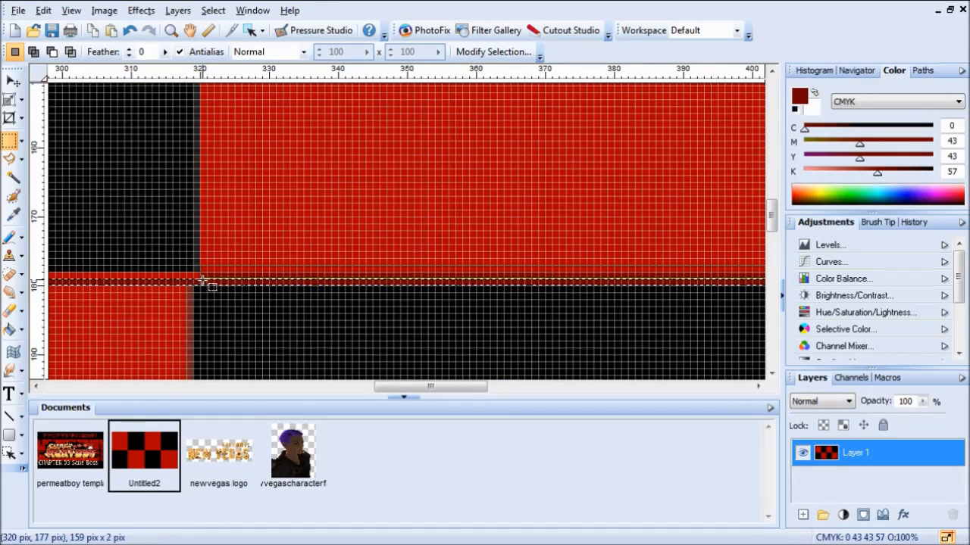
{"action": "left_click_drag", "start_coordinate": [202, 281], "coordinate": [202, 279]}
{"action": "left_click", "coordinate": [9, 329]}
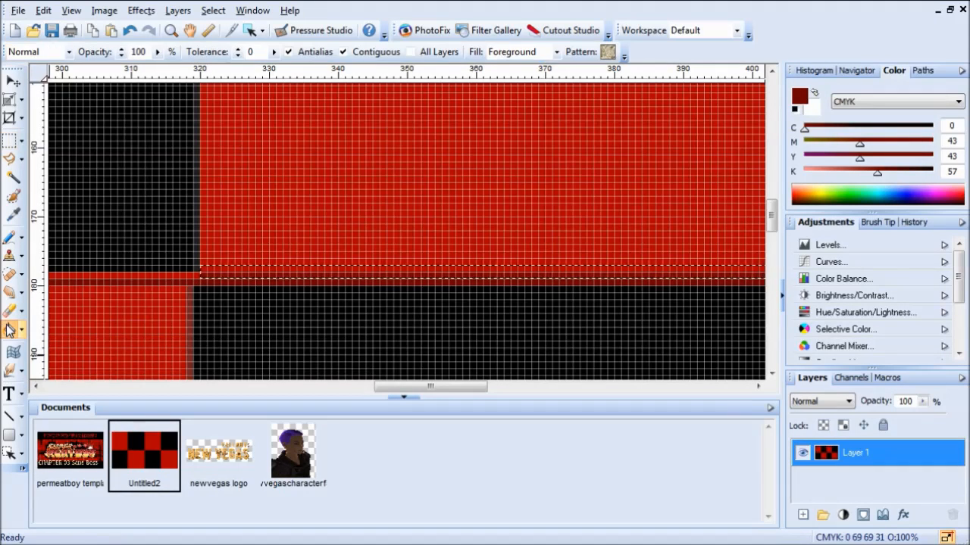
{"action": "left_click", "coordinate": [12, 215]}
{"action": "left_click", "coordinate": [309, 233]}
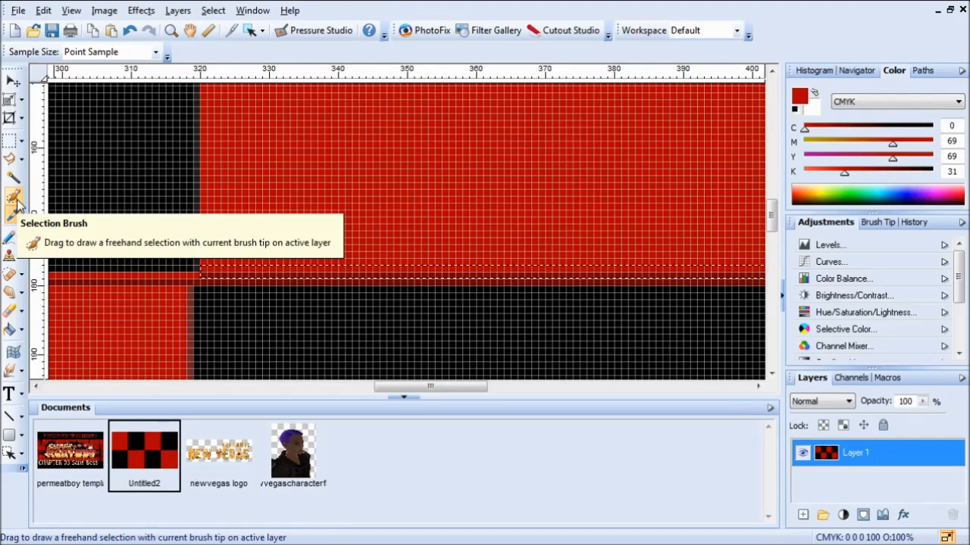
{"action": "left_click", "coordinate": [9, 330]}
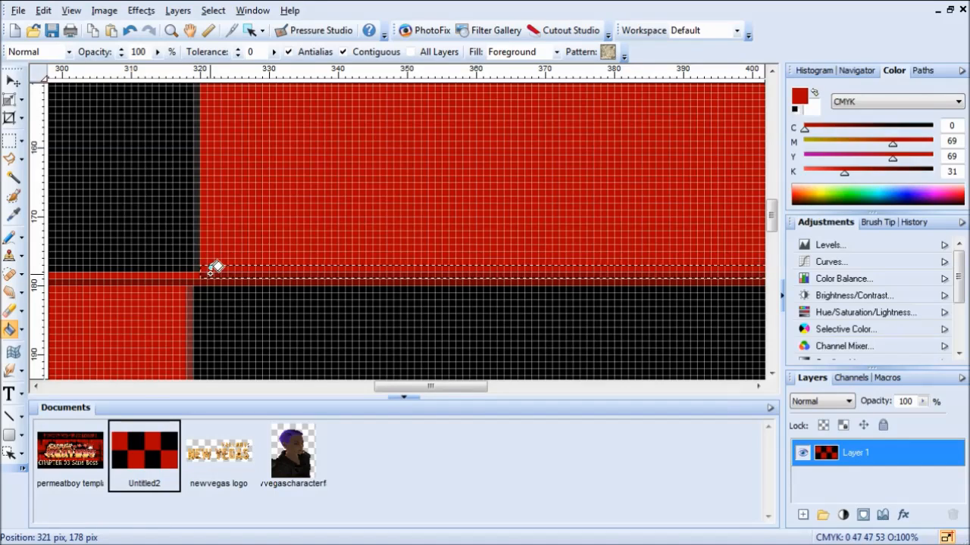
Step: Select a strip about 3 pixels high along the bottom of the fourth upper panel, fill it with sampled black, and deselect
{"action": "left_click_drag", "start_coordinate": [463, 386], "coordinate": [624, 383]}
{"action": "left_click", "coordinate": [9, 141]}
{"action": "left_click_drag", "start_coordinate": [249, 260], "coordinate": [774, 288]}
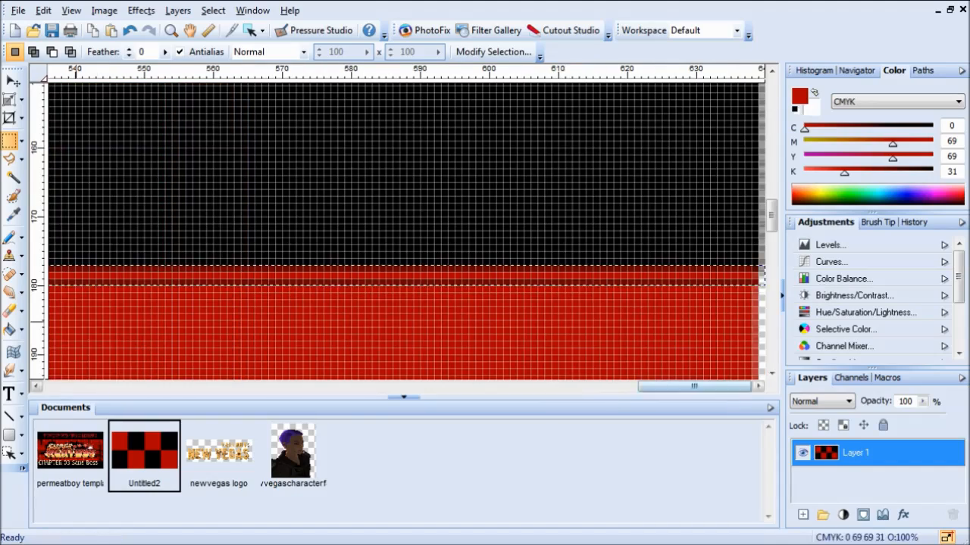
{"action": "left_click", "coordinate": [12, 215]}
{"action": "left_click", "coordinate": [152, 235]}
{"action": "left_click", "coordinate": [9, 330]}
{"action": "left_click", "coordinate": [427, 275]}
{"action": "left_click", "coordinate": [427, 274]}
{"action": "scroll", "coordinate": [426, 274], "scroll_direction": "down", "scroll_amount": 5}
{"action": "key", "text": "ctrl+d"}
Step: Fill the leftover edge column beside the upper right black panel with black
{"action": "scroll", "coordinate": [728, 288], "scroll_direction": "up", "scroll_amount": 5}
{"action": "left_click", "coordinate": [10, 238]}
{"action": "left_click", "coordinate": [9, 330]}
{"action": "scroll", "coordinate": [727, 273], "scroll_direction": "down", "scroll_amount": 5}
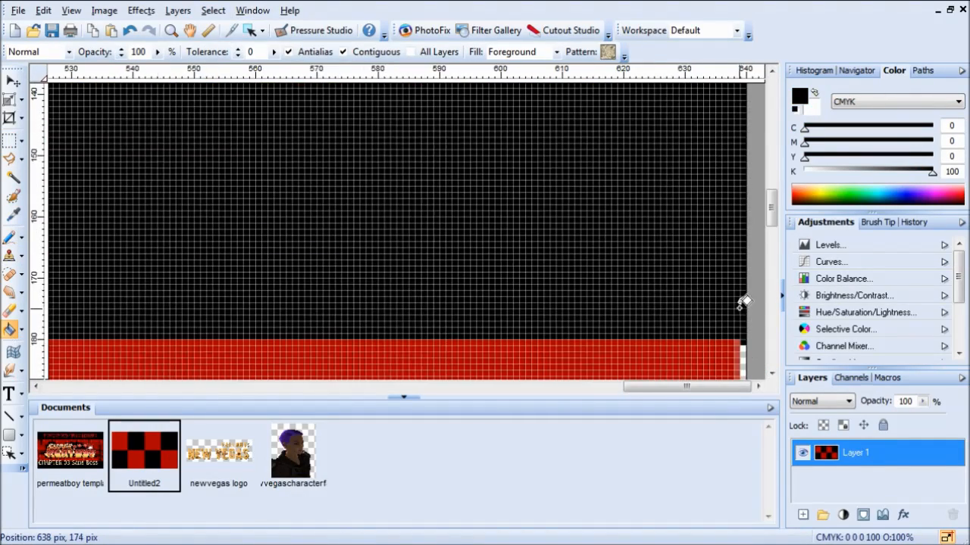
{"action": "scroll", "coordinate": [633, 191], "scroll_direction": "down", "scroll_amount": 1}
Step: Close off the leftover row along the canvas bottom with the Pencil and fill it with black below the lower black panel
{"action": "scroll", "coordinate": [535, 369], "scroll_direction": "up", "scroll_amount": 5}
{"action": "left_click", "coordinate": [10, 238]}
{"action": "left_click", "coordinate": [594, 354]}
{"action": "left_click", "coordinate": [9, 330]}
{"action": "left_click", "coordinate": [277, 357]}
{"action": "left_click_drag", "start_coordinate": [515, 386], "coordinate": [81, 382]}
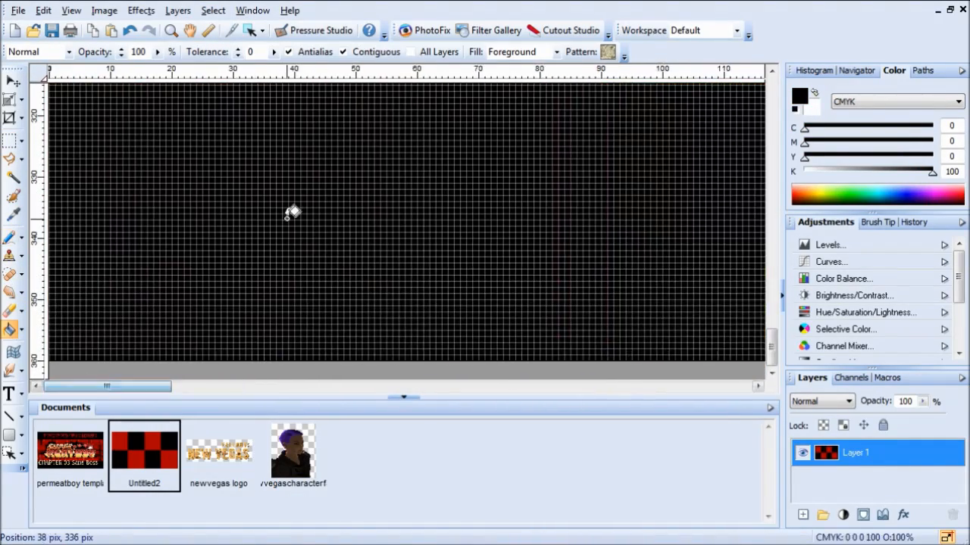
{"action": "scroll", "coordinate": [303, 303], "scroll_direction": "down", "scroll_amount": 5}
{"action": "scroll", "coordinate": [656, 290], "scroll_direction": "up", "scroll_amount": 5}
Step: Fill the leftover edge beside the lower right panel with the sampled red, and undo the last change
{"action": "left_click", "coordinate": [12, 216]}
{"action": "left_click", "coordinate": [303, 235]}
{"action": "left_click", "coordinate": [10, 329]}
{"action": "left_click", "coordinate": [740, 244]}
{"action": "left_click_drag", "start_coordinate": [726, 386], "coordinate": [303, 384]}
{"action": "left_click", "coordinate": [43, 10]}
{"action": "left_click", "coordinate": [57, 28]}
Step: Sample black and draw a 1-pixel line down the lower half of the seam between the third and fourth panels
{"action": "left_click_drag", "start_coordinate": [771, 261], "coordinate": [771, 191]}
{"action": "left_click", "coordinate": [13, 215]}
{"action": "left_click", "coordinate": [254, 303]}
{"action": "scroll", "coordinate": [254, 303], "scroll_direction": "up", "scroll_amount": 4}
{"action": "left_click", "coordinate": [10, 237]}
{"action": "left_click_drag", "start_coordinate": [297, 227], "coordinate": [297, 341]}
{"action": "scroll", "coordinate": [296, 337], "scroll_direction": "down", "scroll_amount": 3}
{"action": "left_click_drag", "start_coordinate": [297, 125], "coordinate": [296, 371]}
{"action": "left_click_drag", "start_coordinate": [297, 88], "coordinate": [297, 371]}
{"action": "left_click_drag", "start_coordinate": [771, 274], "coordinate": [771, 279]}
{"action": "left_click_drag", "start_coordinate": [297, 321], "coordinate": [296, 373]}
{"action": "left_click_drag", "start_coordinate": [771, 279], "coordinate": [771, 302]}
{"action": "left_click_drag", "start_coordinate": [297, 126], "coordinate": [297, 371]}
{"action": "left_click_drag", "start_coordinate": [771, 303], "coordinate": [771, 327]}
{"action": "left_click_drag", "start_coordinate": [297, 107], "coordinate": [297, 372]}
{"action": "left_click_drag", "start_coordinate": [771, 328], "coordinate": [772, 353]}
{"action": "left_click_drag", "start_coordinate": [297, 359], "coordinate": [297, 377]}
Step: Draw the 1-pixel black line up the upper half of the seam between the third and fourth panels
{"action": "left_click_drag", "start_coordinate": [772, 353], "coordinate": [772, 216]}
{"action": "scroll", "coordinate": [485, 303], "scroll_direction": "down", "scroll_amount": 1}
{"action": "scroll", "coordinate": [484, 341], "scroll_direction": "up", "scroll_amount": 2}
{"action": "left_click_drag", "start_coordinate": [397, 361], "coordinate": [398, 87]}
{"action": "left_click_drag", "start_coordinate": [771, 213], "coordinate": [771, 183]}
{"action": "left_click_drag", "start_coordinate": [397, 353], "coordinate": [398, 87]}
{"action": "left_click_drag", "start_coordinate": [771, 184], "coordinate": [771, 156]}
{"action": "left_click_drag", "start_coordinate": [397, 371], "coordinate": [399, 87]}
{"action": "left_click_drag", "start_coordinate": [771, 156], "coordinate": [773, 106]}
Step: Sample the panel red and draw over the dark pixel row along the bottom of the third upper panel
{"action": "scroll", "coordinate": [537, 167], "scroll_direction": "down", "scroll_amount": 6}
{"action": "scroll", "coordinate": [505, 370], "scroll_direction": "up", "scroll_amount": 5}
{"action": "left_click", "coordinate": [374, 122], "text": "alt"}
{"action": "left_click_drag", "start_coordinate": [592, 246], "coordinate": [306, 248]}
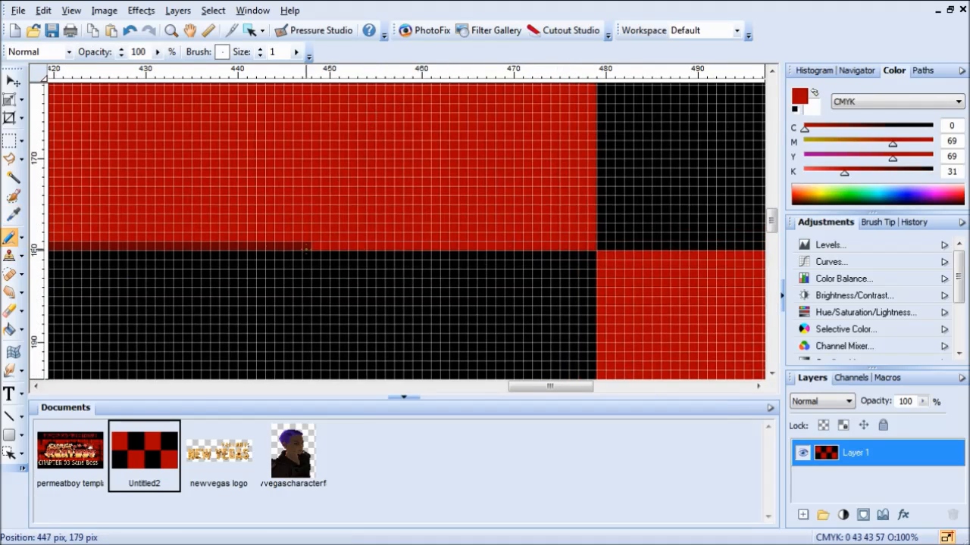
{"action": "scroll", "coordinate": [209, 245], "scroll_direction": "left", "scroll_amount": 3}
Step: Sample black and draw a row about 12 pixels long under the second upper panel, undoing one stroke
{"action": "left_click", "coordinate": [363, 200], "text": "alt"}
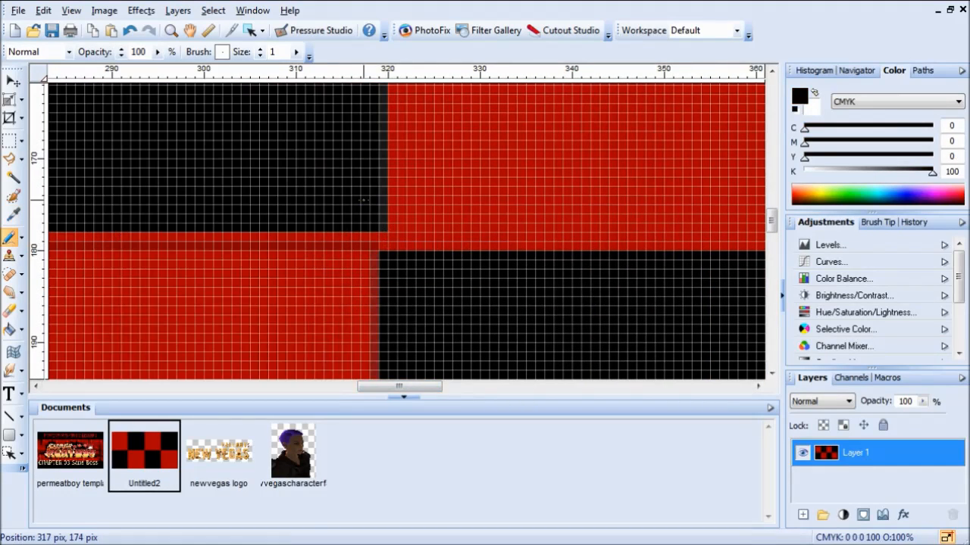
{"action": "key", "text": "ctrl+z"}
{"action": "scroll", "coordinate": [449, 312], "scroll_direction": "up", "scroll_amount": 1}
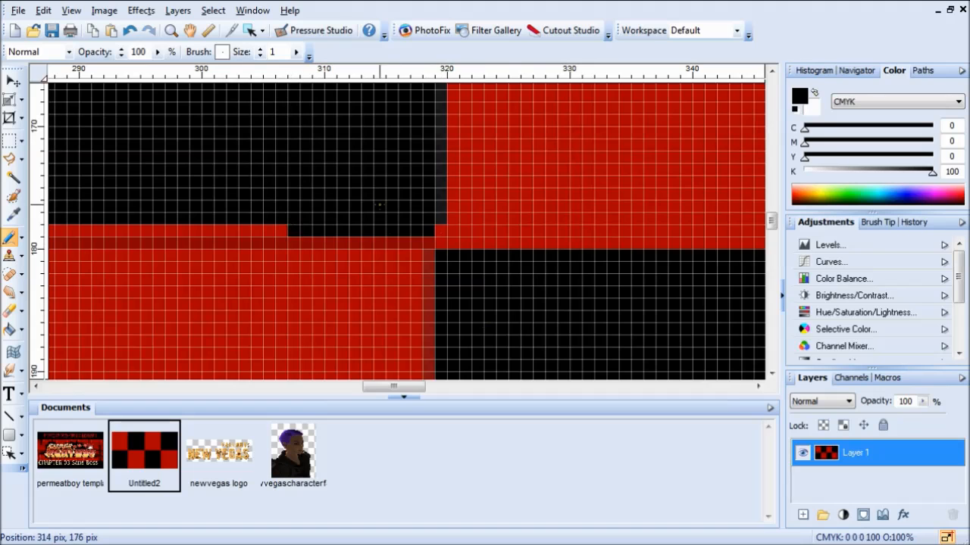
Step: Sample the panel red and paint the pixel column along the left edge of the third upper panel
{"action": "left_click", "coordinate": [451, 191], "text": "alt"}
{"action": "scroll", "coordinate": [443, 195], "scroll_direction": "up", "scroll_amount": 10}
{"action": "scroll", "coordinate": [441, 197], "scroll_direction": "up", "scroll_amount": 12}
{"action": "left_click_drag", "start_coordinate": [444, 153], "coordinate": [443, 138]}
{"action": "scroll", "coordinate": [442, 144], "scroll_direction": "up", "scroll_amount": 3}
{"action": "scroll", "coordinate": [442, 138], "scroll_direction": "down", "scroll_amount": 5}
{"action": "scroll", "coordinate": [496, 330], "scroll_direction": "up", "scroll_amount": 5}
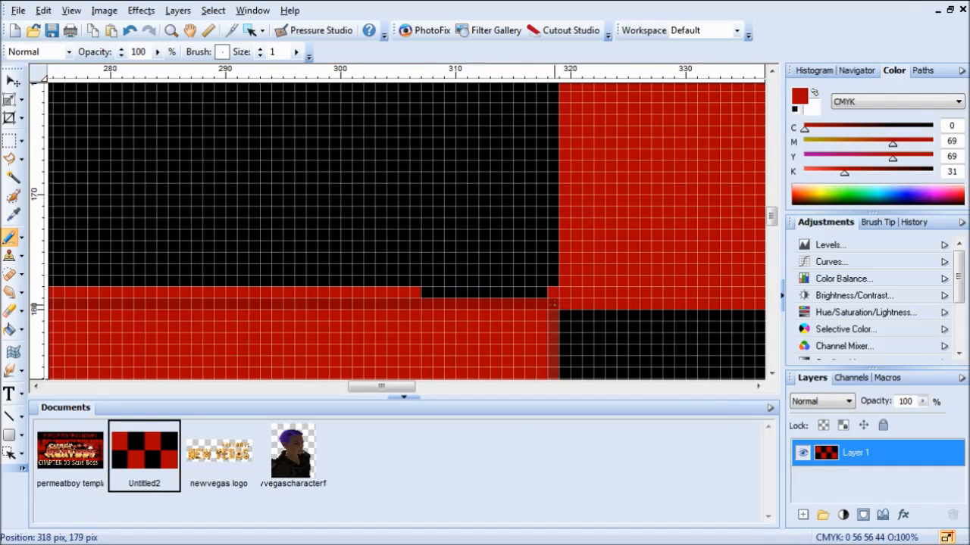
Step: Sample black and paint the leftover red pixels at the bottom right corner of the second upper panel
{"action": "left_click", "coordinate": [547, 279], "text": "alt"}
{"action": "mouse_move", "coordinate": [541, 292]}
{"action": "left_mouse_down"}
{"action": "mouse_move", "coordinate": [541, 304]}
{"action": "mouse_move", "coordinate": [553, 293]}
{"action": "left_mouse_up"}
{"action": "scroll", "coordinate": [561, 292], "scroll_direction": "down", "scroll_amount": 3}
{"action": "scroll", "coordinate": [530, 243], "scroll_direction": "up", "scroll_amount": 3}
Step: Select the remaining strip about 2 pixels high under the second upper panel, fill it with black, and deselect
{"action": "left_click", "coordinate": [9, 140]}
{"action": "left_click_drag", "start_coordinate": [423, 286], "coordinate": [239, 309]}
{"action": "left_click", "coordinate": [9, 330]}
{"action": "left_click", "coordinate": [247, 298]}
{"action": "left_click_drag", "start_coordinate": [236, 387], "coordinate": [373, 387]}
{"action": "key", "text": "ctrl+d"}
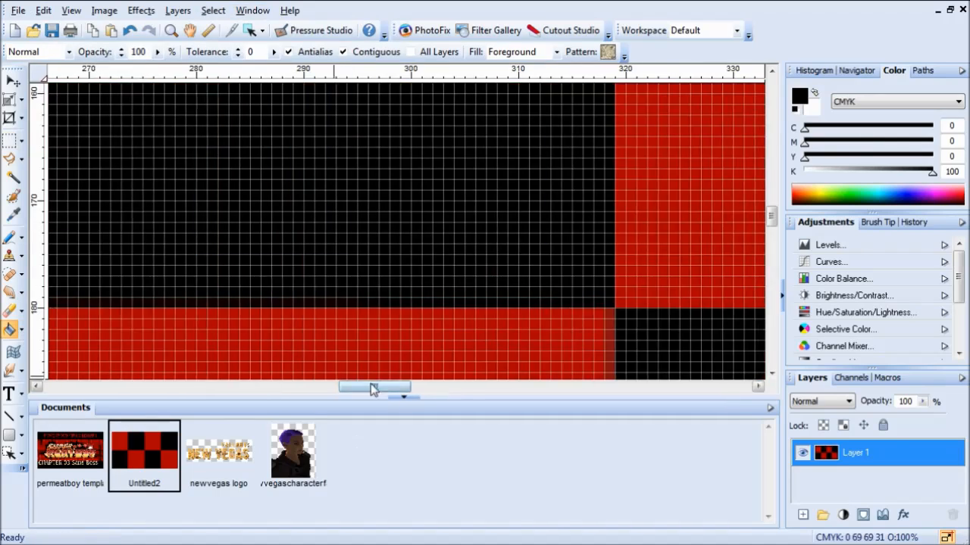
Step: Select the 1-pixel blended column left of the second upper panel, up to the canvas top, and fill it with black
{"action": "left_click", "coordinate": [9, 141]}
{"action": "scroll", "coordinate": [254, 203], "scroll_direction": "up", "scroll_amount": 1}
{"action": "left_click_drag", "start_coordinate": [276, 200], "coordinate": [274, 27]}
{"action": "left_click", "coordinate": [10, 331]}
{"action": "left_click", "coordinate": [277, 227]}
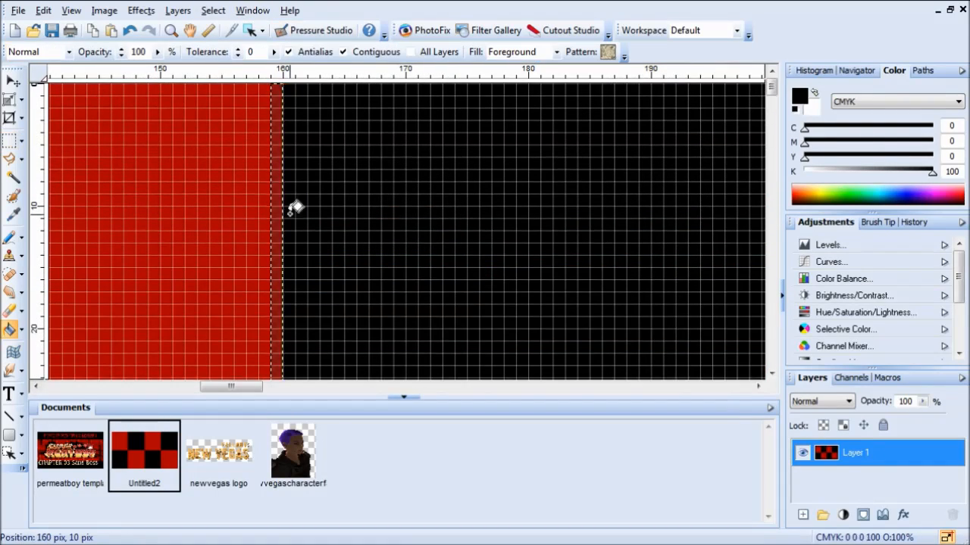
{"action": "left_click_drag", "start_coordinate": [771, 89], "coordinate": [771, 217]}
Step: Select the adjacent 1-pixel column at the right edge of the first upper panel and fill it with black
{"action": "left_click", "coordinate": [9, 141]}
{"action": "left_click_drag", "start_coordinate": [271, 306], "coordinate": [260, 33]}
{"action": "left_click", "coordinate": [10, 330]}
{"action": "left_click", "coordinate": [264, 227]}
{"action": "left_click_drag", "start_coordinate": [771, 89], "coordinate": [770, 213]}
Step: Switch to the Pencil with the sampled panel red, and open and leave the template's Save As dialog
{"action": "left_click", "coordinate": [13, 215]}
{"action": "left_click", "coordinate": [90, 303]}
{"action": "left_click", "coordinate": [10, 238]}
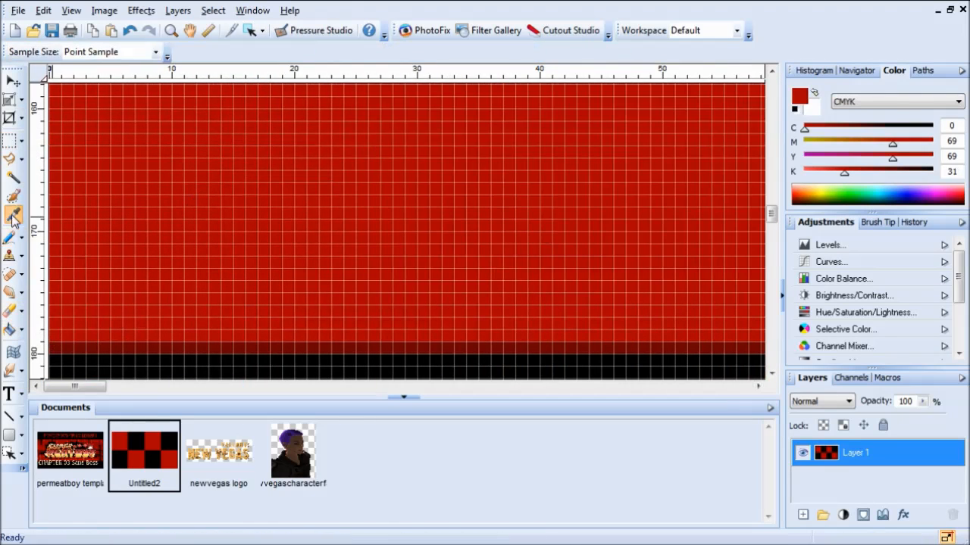
{"action": "key", "text": "ctrl+s"}
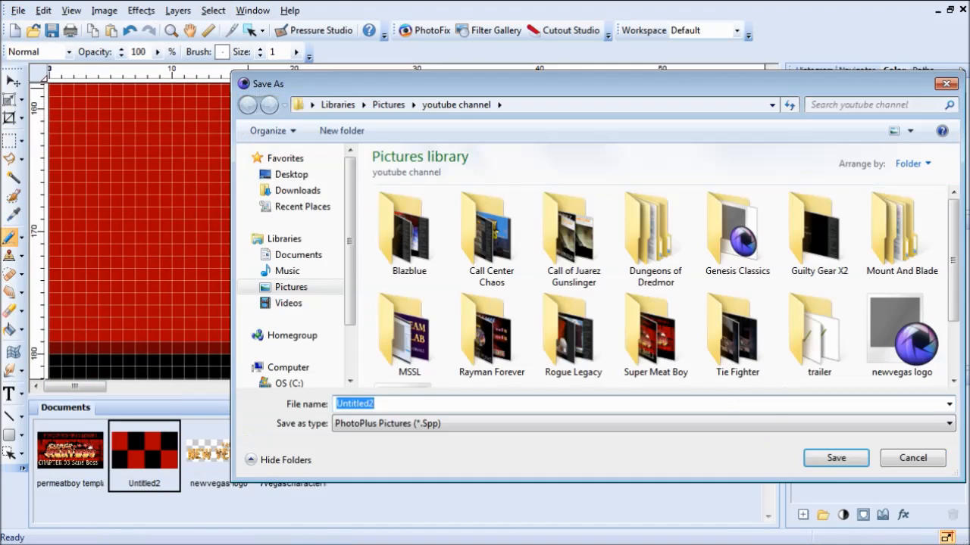
{"action": "key", "text": "Escape"}
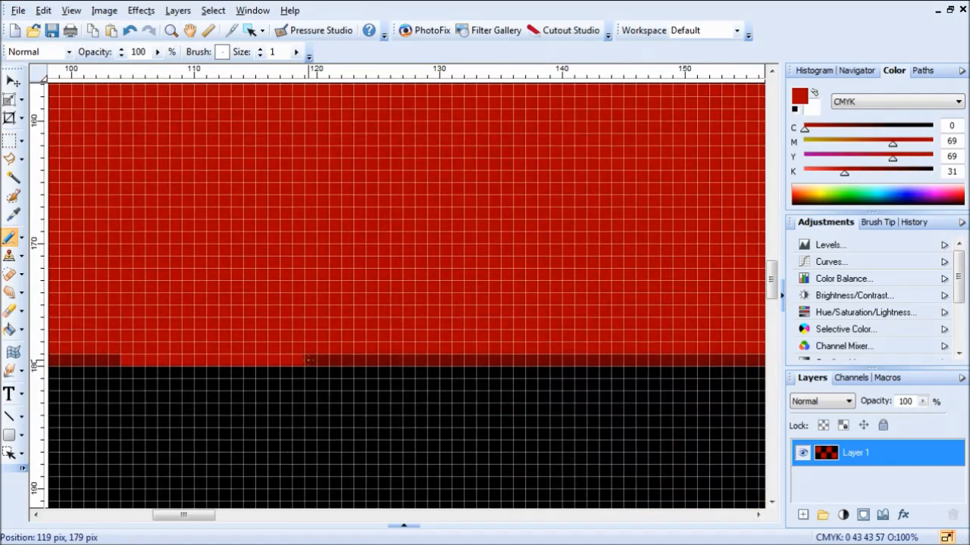
Step: Draw red over the dark 1-pixel row along the bottom of the first upper panel
{"action": "left_click_drag", "start_coordinate": [50, 360], "coordinate": [485, 369]}
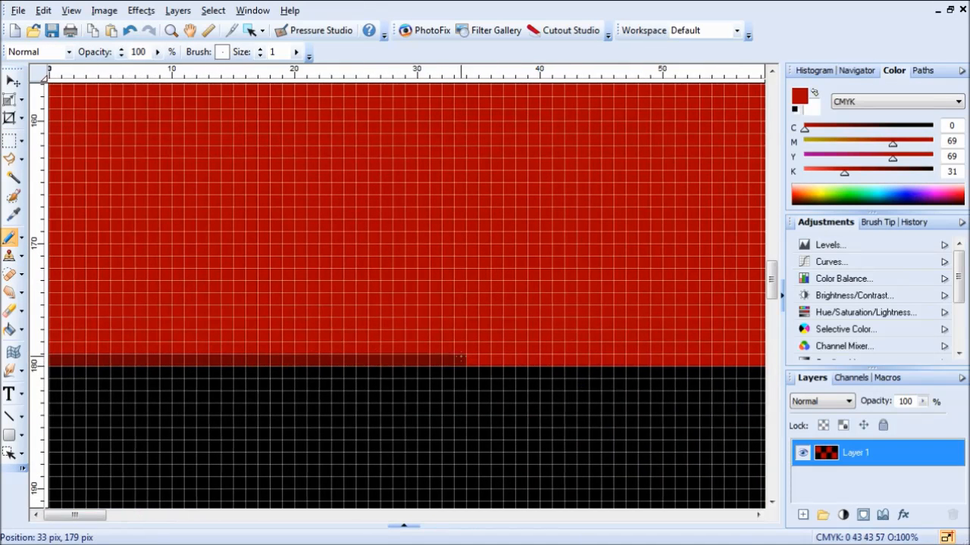
{"action": "left_click", "coordinate": [460, 360], "text": "shift"}
{"action": "left_click_drag", "start_coordinate": [75, 515], "coordinate": [207, 515]}
{"action": "left_click", "coordinate": [108, 360]}
{"action": "left_click", "coordinate": [513, 360], "text": "shift"}
Step: Draw red down the leftover 1-pixel columns at the left and right edges of the second lower panel
{"action": "left_click", "coordinate": [526, 372]}
{"action": "left_click", "coordinate": [526, 496], "text": "shift"}
{"action": "left_click_drag", "start_coordinate": [772, 280], "coordinate": [775, 472]}
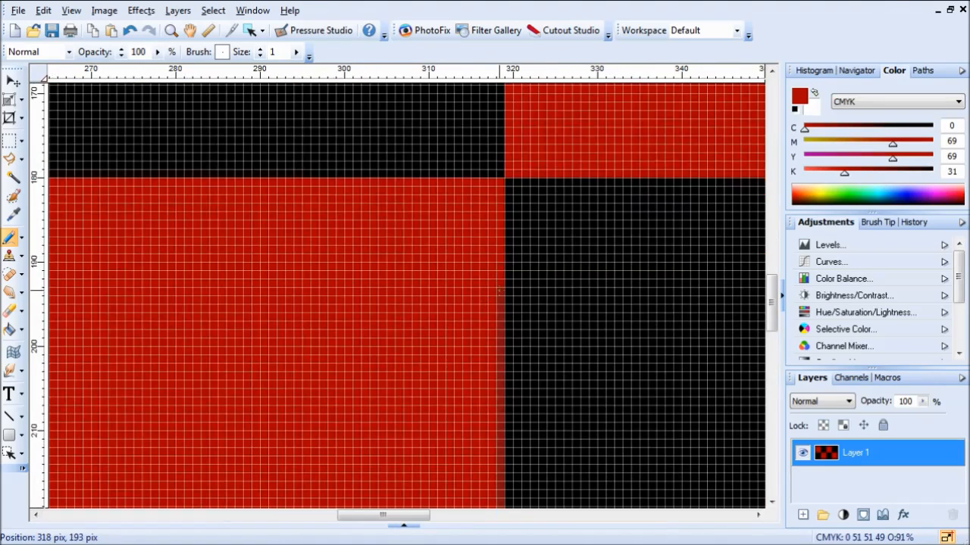
{"action": "scroll", "coordinate": [500, 340], "scroll_direction": "down", "scroll_amount": 3}
{"action": "left_click_drag", "start_coordinate": [772, 397], "coordinate": [771, 467]}
Step: Check the seams between the checkered panels across the whole canvas
{"action": "scroll", "coordinate": [510, 275], "scroll_direction": "down", "scroll_amount": 4}
{"action": "scroll", "coordinate": [510, 275], "scroll_direction": "up", "scroll_amount": 1}
{"action": "scroll", "coordinate": [336, 216], "scroll_direction": "down", "scroll_amount": 1}
{"action": "scroll", "coordinate": [335, 216], "scroll_direction": "up", "scroll_amount": 1}
{"action": "scroll", "coordinate": [514, 212], "scroll_direction": "down", "scroll_amount": 2}
{"action": "scroll", "coordinate": [512, 214], "scroll_direction": "up", "scroll_amount": 1}
{"action": "scroll", "coordinate": [265, 312], "scroll_direction": "up", "scroll_amount": 1}
{"action": "scroll", "coordinate": [106, 226], "scroll_direction": "down", "scroll_amount": 1}
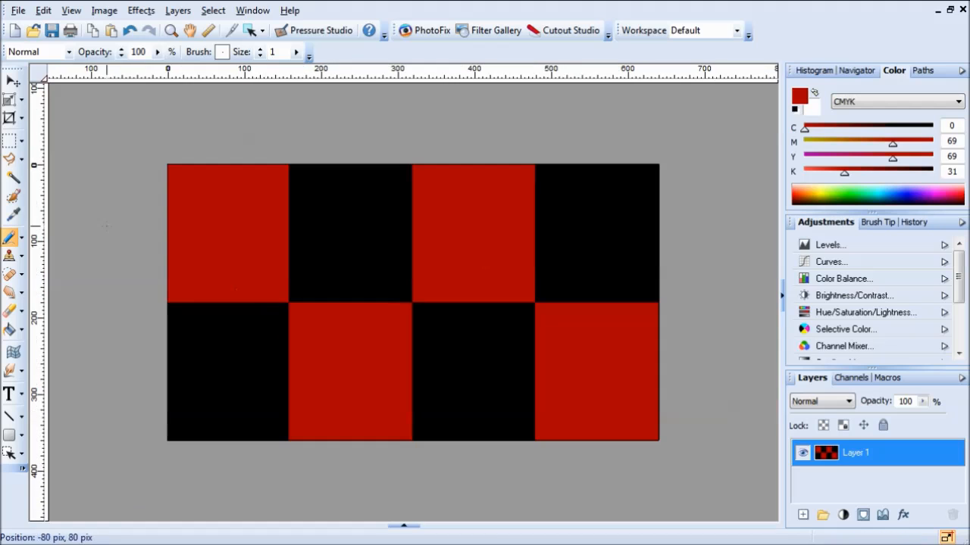
Step: Open the recent files newvegascharacterface and newvegas logo, and return to the falloutstreampic document
{"action": "left_click", "coordinate": [17, 11]}
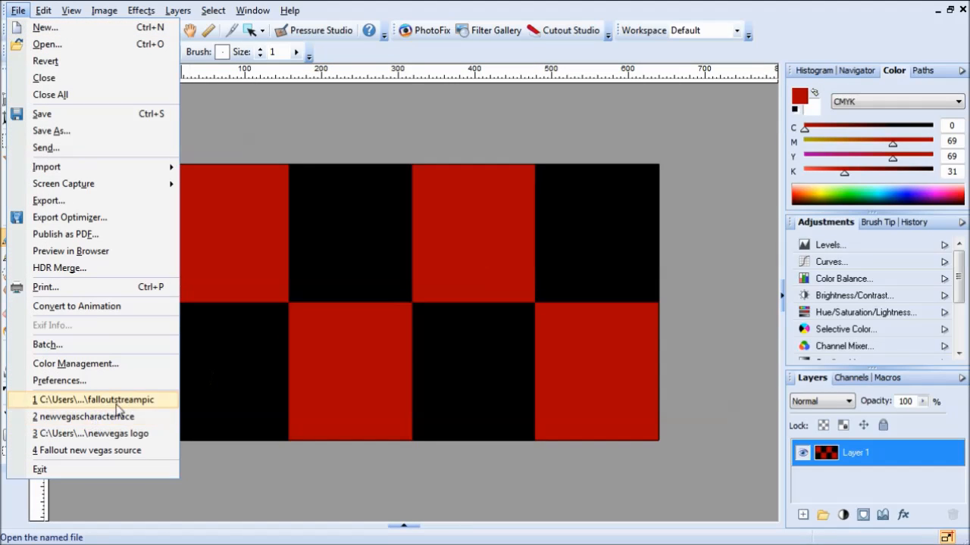
{"action": "left_click", "coordinate": [133, 418]}
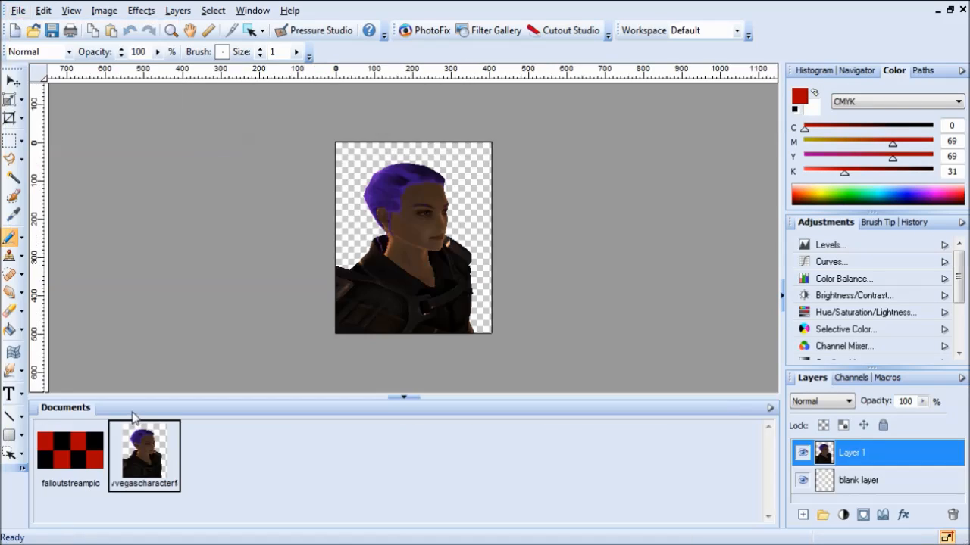
{"action": "left_click", "coordinate": [16, 14]}
{"action": "left_click", "coordinate": [121, 435]}
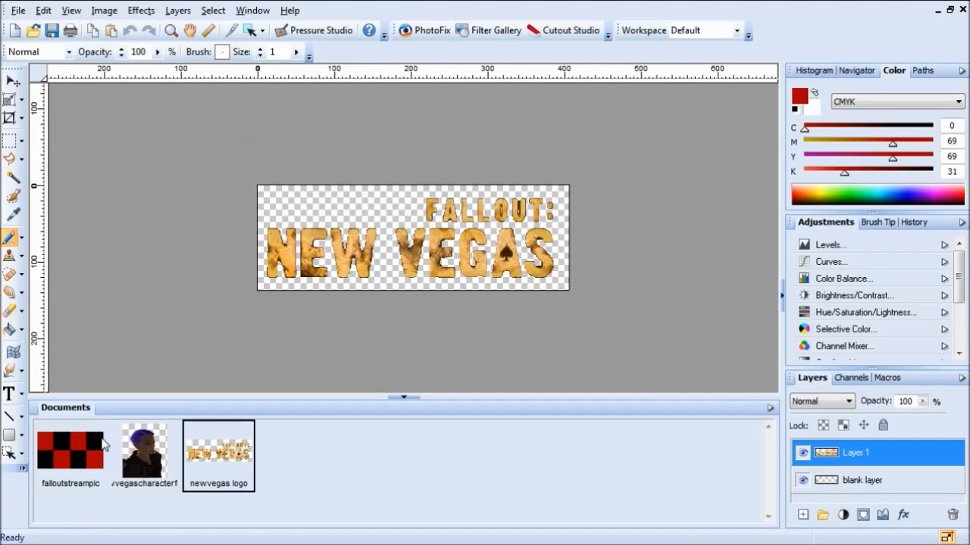
{"action": "left_click", "coordinate": [67, 460]}
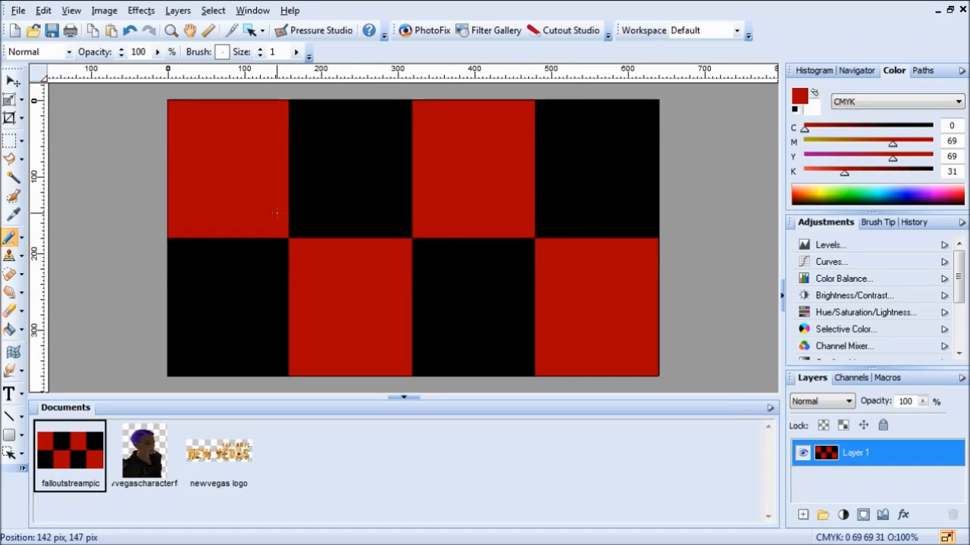
Step: Examine the falloutstreampic panels and their seams at several zoom levels
{"action": "scroll", "coordinate": [277, 213], "scroll_direction": "up", "scroll_amount": 2}
{"action": "scroll", "coordinate": [276, 213], "scroll_direction": "down", "scroll_amount": 2}
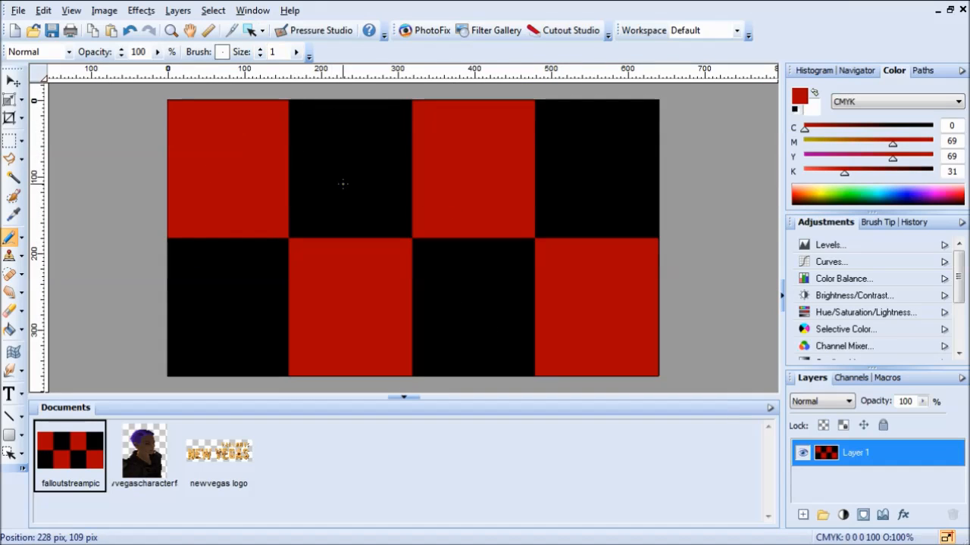
{"action": "scroll", "coordinate": [612, 273], "scroll_direction": "up", "scroll_amount": 2}
{"action": "scroll", "coordinate": [457, 250], "scroll_direction": "down", "scroll_amount": 3}
{"action": "scroll", "coordinate": [450, 250], "scroll_direction": "up", "scroll_amount": 4}
{"action": "scroll", "coordinate": [415, 242], "scroll_direction": "down", "scroll_amount": 2}
{"action": "scroll", "coordinate": [364, 222], "scroll_direction": "up", "scroll_amount": 2}
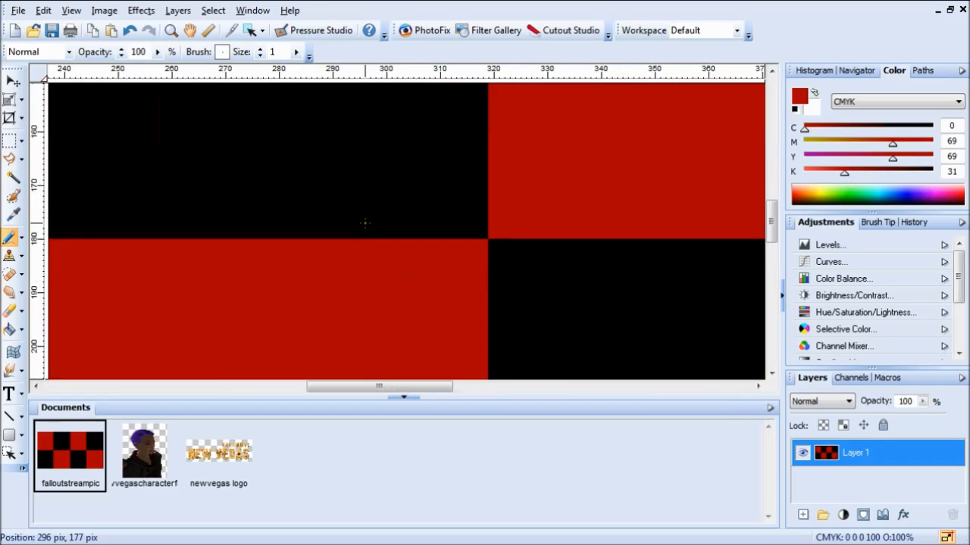
{"action": "scroll", "coordinate": [364, 223], "scroll_direction": "down", "scroll_amount": 3}
{"action": "scroll", "coordinate": [347, 222], "scroll_direction": "up", "scroll_amount": 4}
{"action": "scroll", "coordinate": [287, 224], "scroll_direction": "down", "scroll_amount": 2}
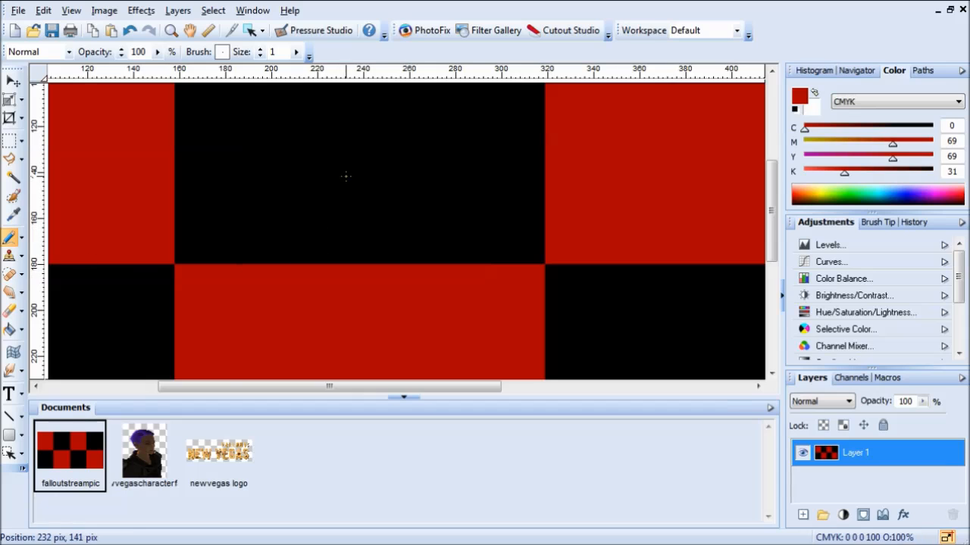
{"action": "scroll", "coordinate": [346, 175], "scroll_direction": "down", "scroll_amount": 2}
{"action": "scroll", "coordinate": [346, 175], "scroll_direction": "down", "scroll_amount": 1}
{"action": "scroll", "coordinate": [346, 175], "scroll_direction": "up", "scroll_amount": 2}
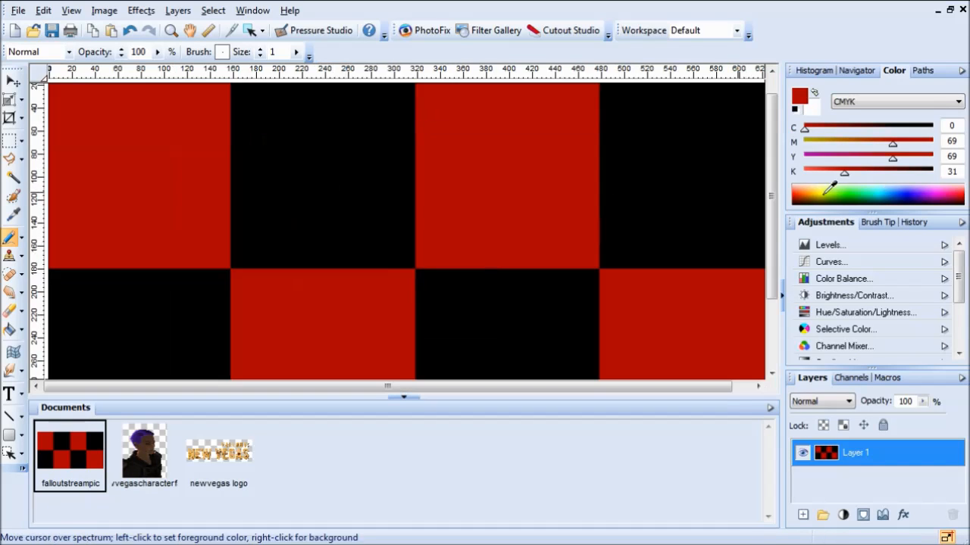
{"action": "scroll", "coordinate": [248, 220], "scroll_direction": "down", "scroll_amount": 2}
{"action": "scroll", "coordinate": [249, 220], "scroll_direction": "down", "scroll_amount": 1}
{"action": "scroll", "coordinate": [401, 175], "scroll_direction": "up", "scroll_amount": 2}
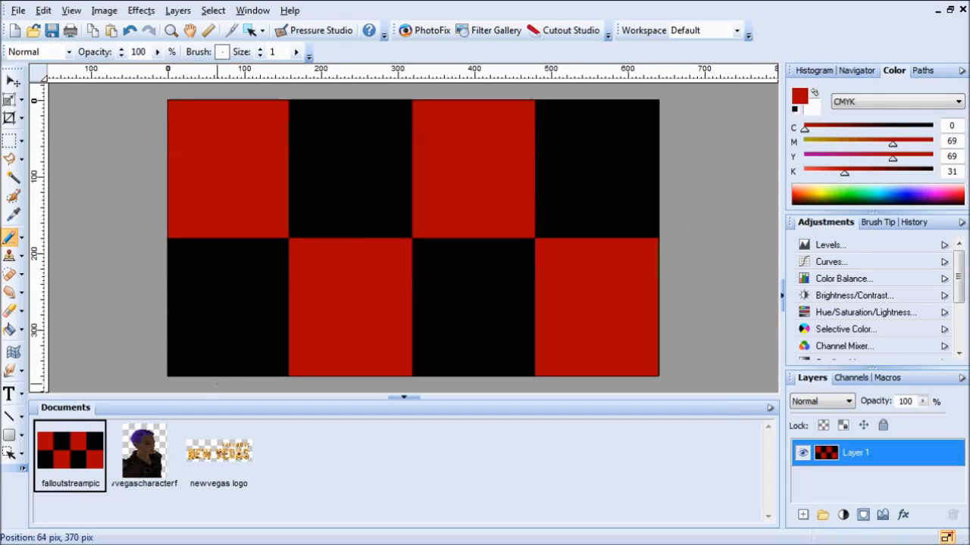
{"action": "left_click", "coordinate": [198, 455]}
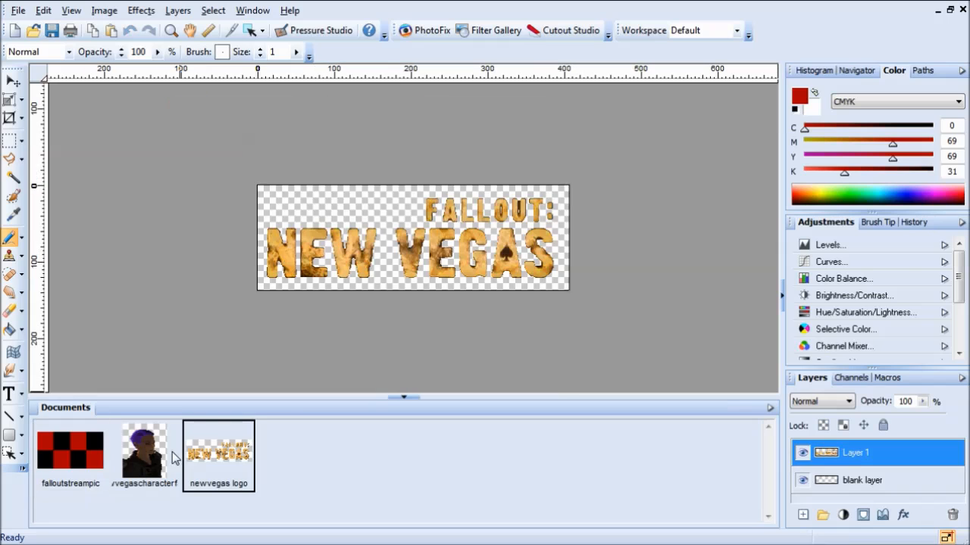
{"action": "left_click", "coordinate": [118, 453]}
{"action": "left_click", "coordinate": [69, 438]}
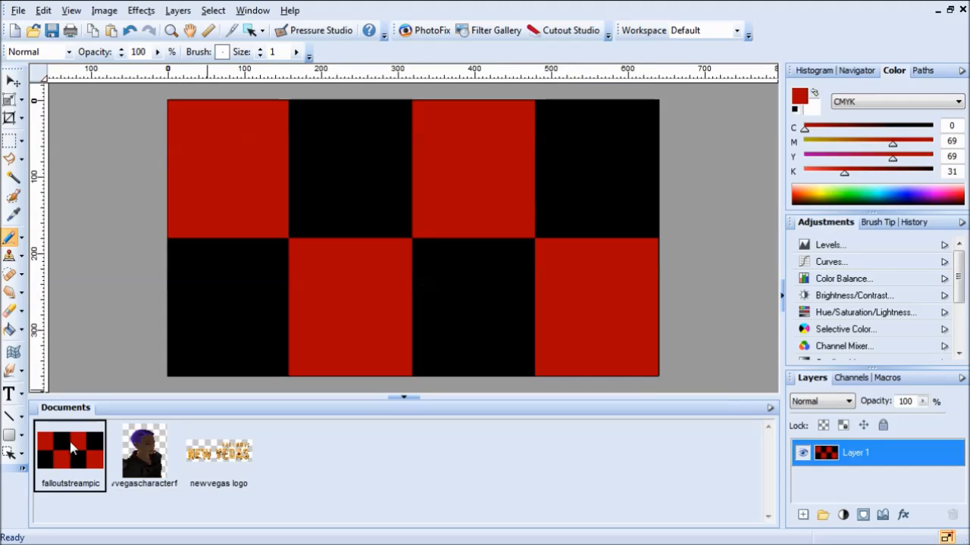
{"action": "left_click", "coordinate": [202, 450]}
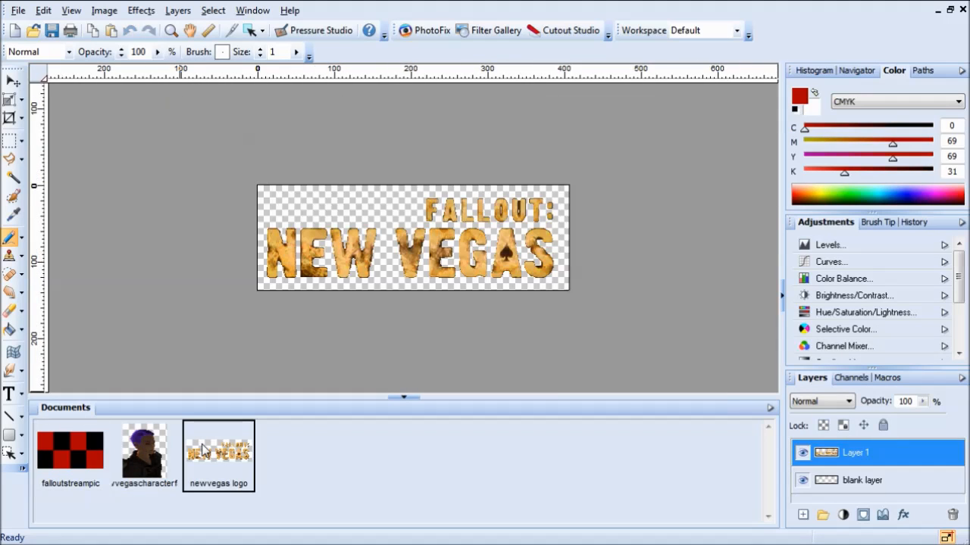
{"action": "left_click", "coordinate": [50, 441]}
Step: Copy the merged New Vegas logo from its document and paste it into falloutstreampic as a new layer
{"action": "left_click", "coordinate": [242, 459]}
{"action": "left_click", "coordinate": [43, 11]}
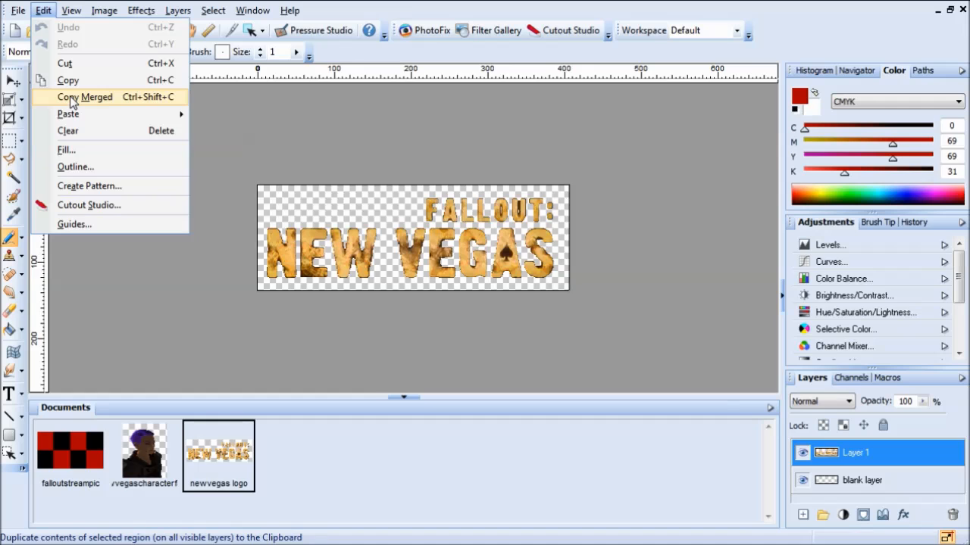
{"action": "left_click", "coordinate": [70, 97]}
{"action": "left_click", "coordinate": [69, 453]}
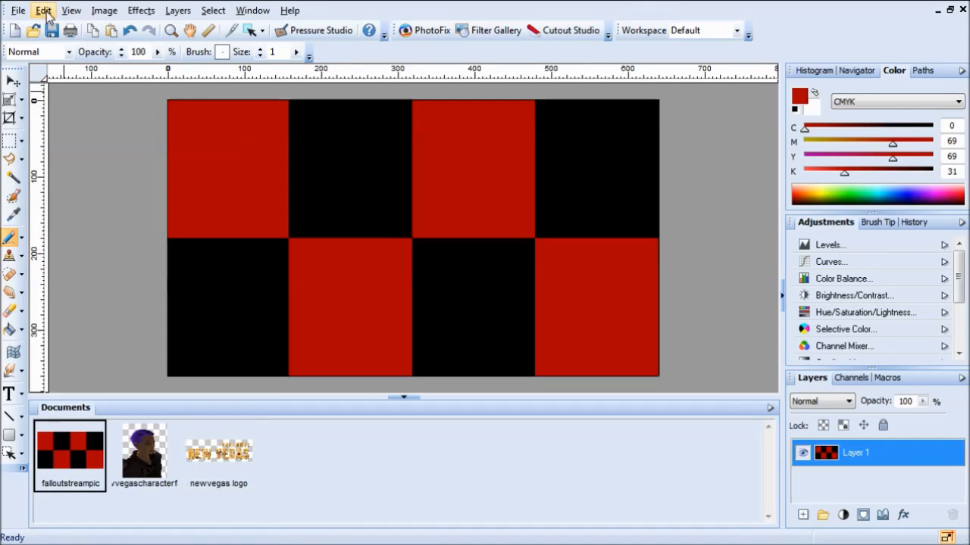
{"action": "left_click", "coordinate": [43, 11]}
{"action": "mouse_move", "coordinate": [68, 115]}
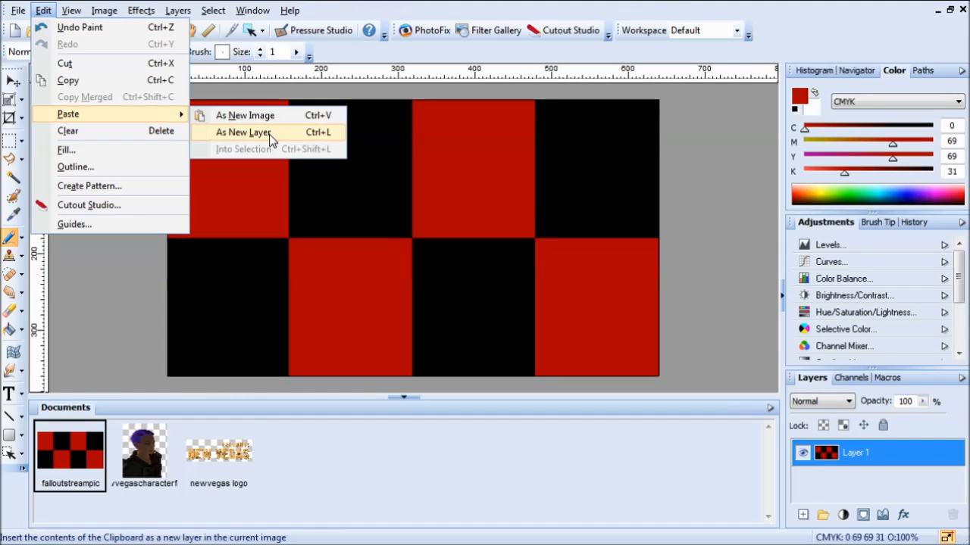
{"action": "left_click", "coordinate": [269, 133]}
Step: Move the pasted New Vegas logo to the horizontal middle of the checkered canvas's upper row
{"action": "left_click", "coordinate": [13, 81]}
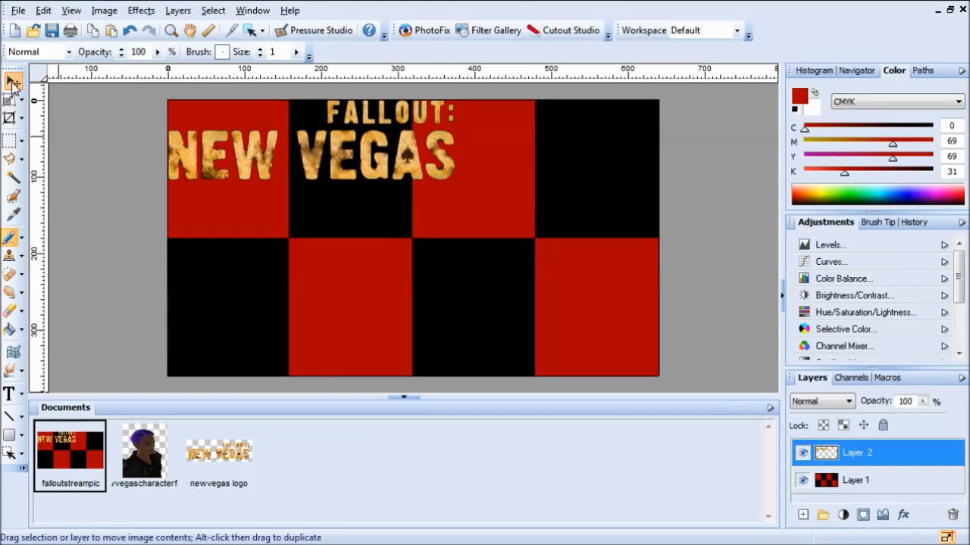
{"action": "left_click_drag", "start_coordinate": [322, 145], "coordinate": [414, 173]}
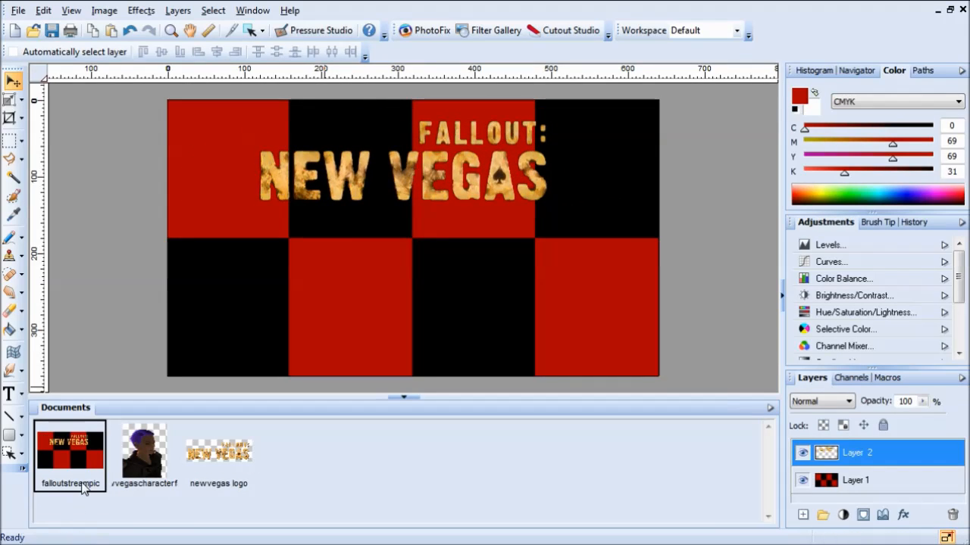
{"action": "left_click_drag", "start_coordinate": [450, 180], "coordinate": [454, 170]}
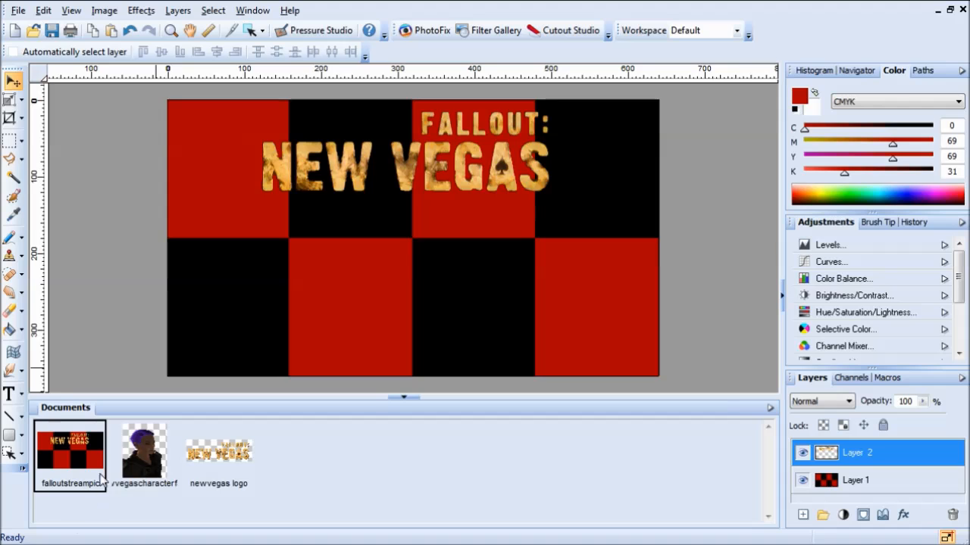
Step: Copy the merged character image from its document and paste it into falloutstreampic as a new layer
{"action": "left_click", "coordinate": [146, 460]}
{"action": "left_click", "coordinate": [42, 11]}
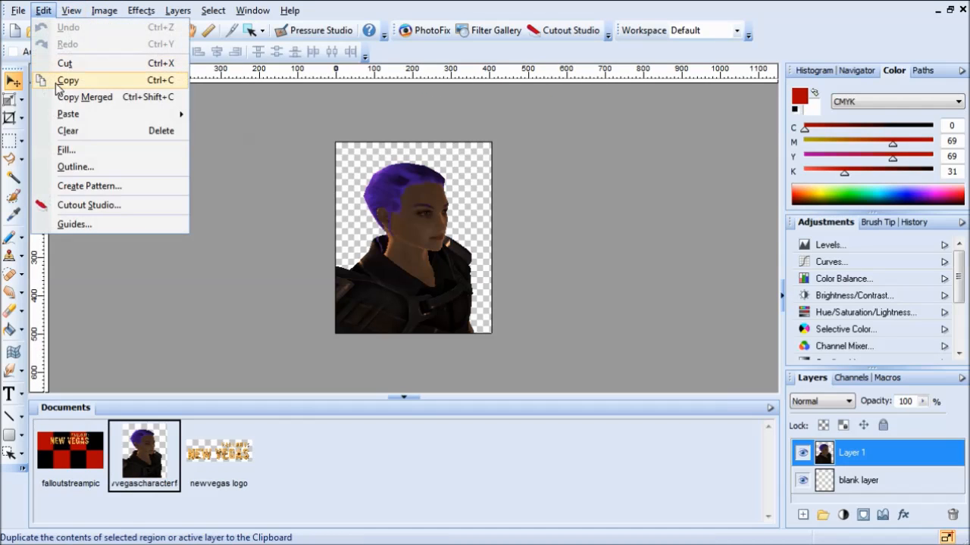
{"action": "left_click", "coordinate": [83, 97]}
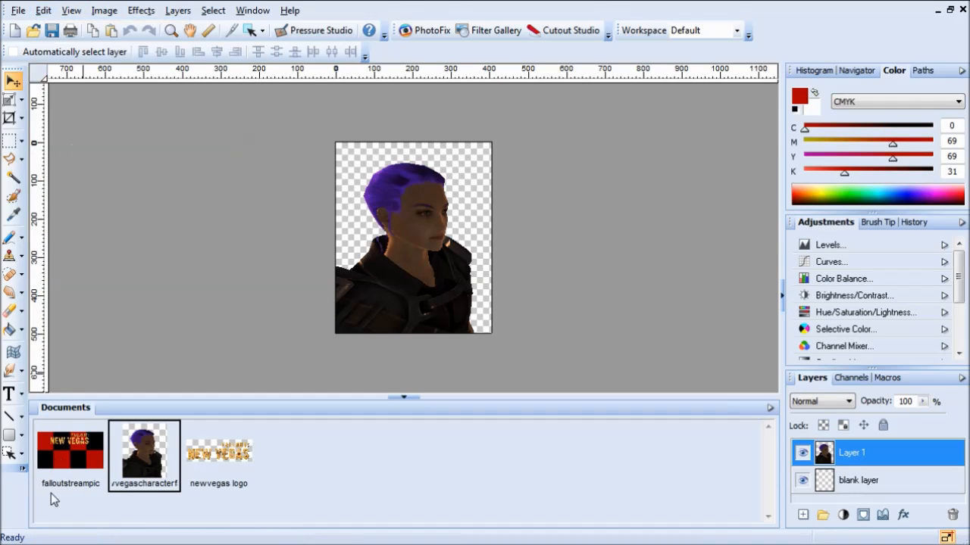
{"action": "left_click", "coordinate": [75, 454]}
{"action": "left_click", "coordinate": [44, 10]}
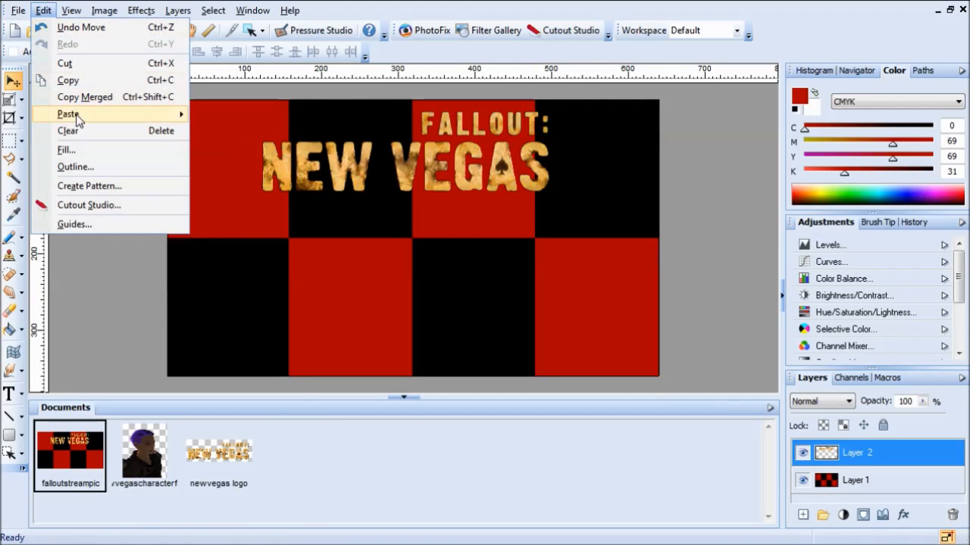
{"action": "mouse_move", "coordinate": [79, 116]}
{"action": "left_click", "coordinate": [212, 132]}
Step: Place the character in the canvas's lower left area and put the logo layer above the character layer
{"action": "left_click_drag", "start_coordinate": [335, 210], "coordinate": [271, 226]}
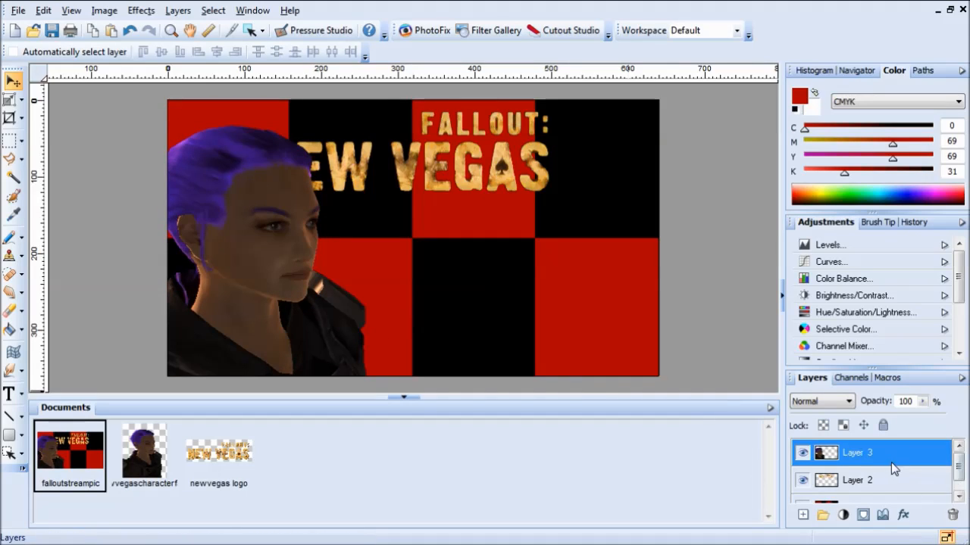
{"action": "left_click_drag", "start_coordinate": [890, 477], "coordinate": [889, 444]}
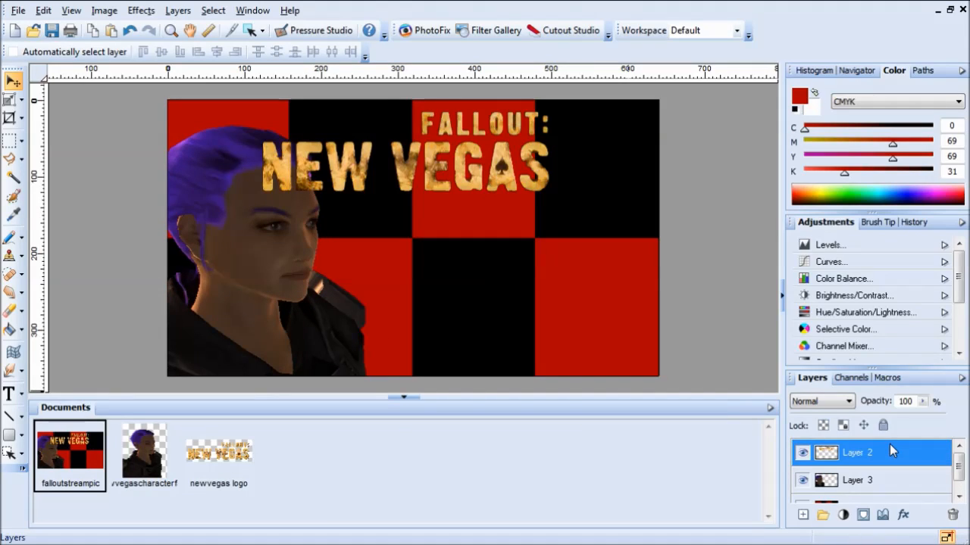
{"action": "left_click", "coordinate": [852, 480]}
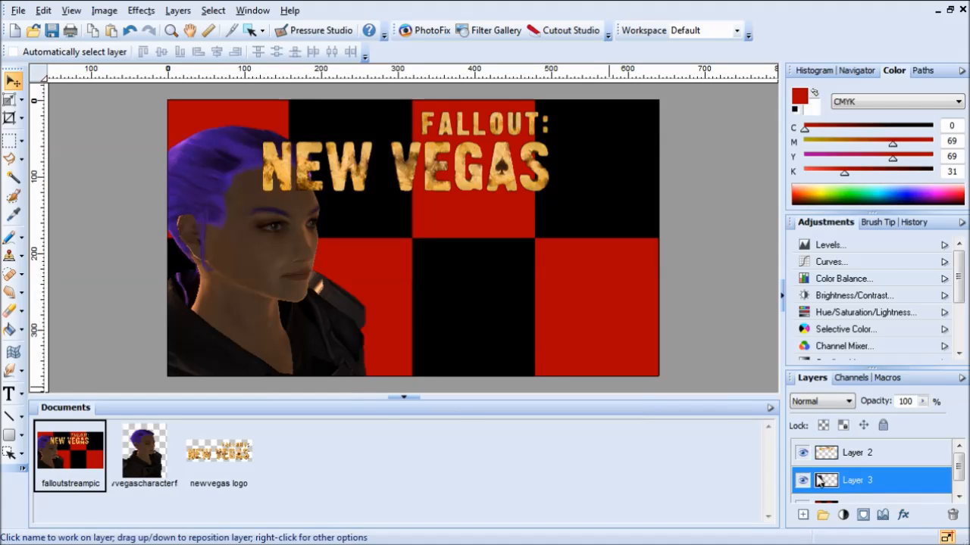
{"action": "left_click_drag", "start_coordinate": [282, 288], "coordinate": [310, 284]}
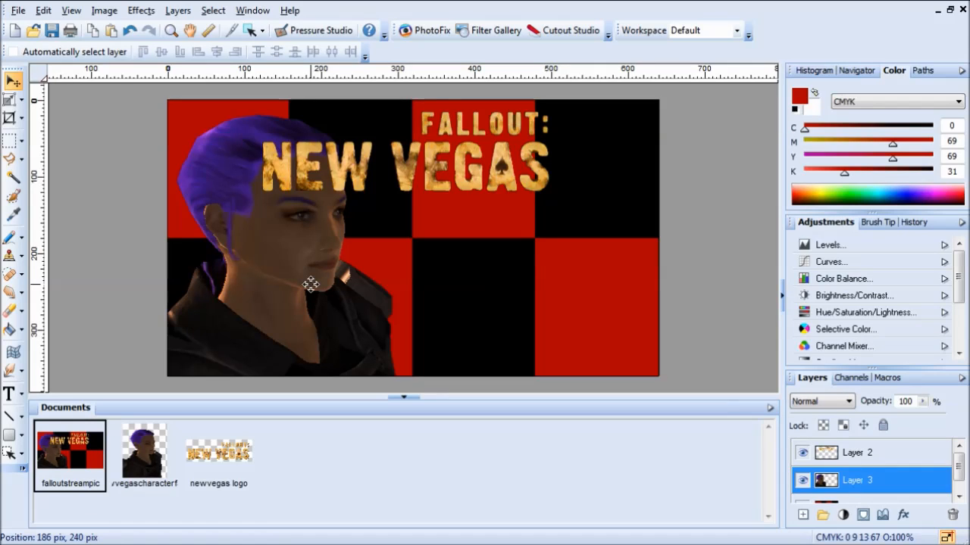
Step: Start a text caption just below the logo, beside the character's face, in the Gabriola font
{"action": "key", "text": "t"}
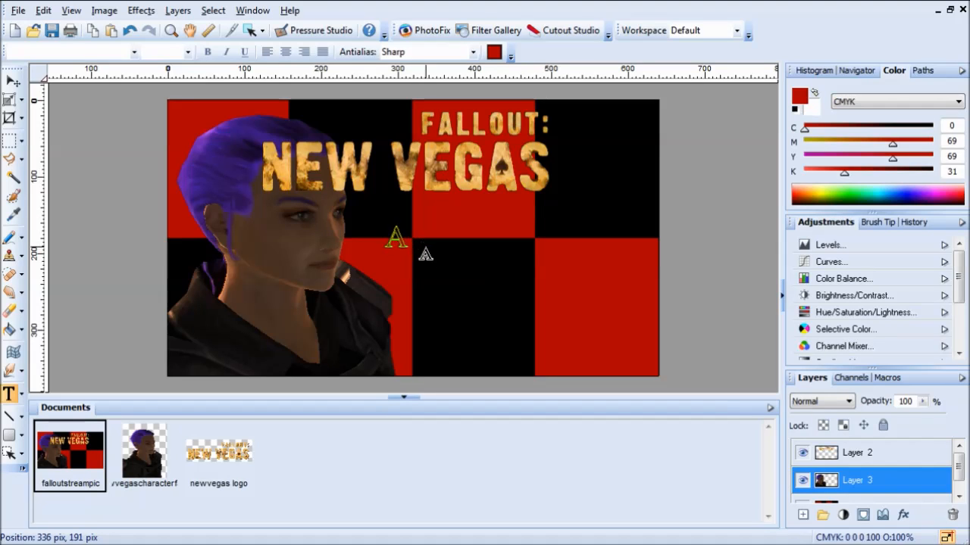
{"action": "left_click", "coordinate": [390, 231]}
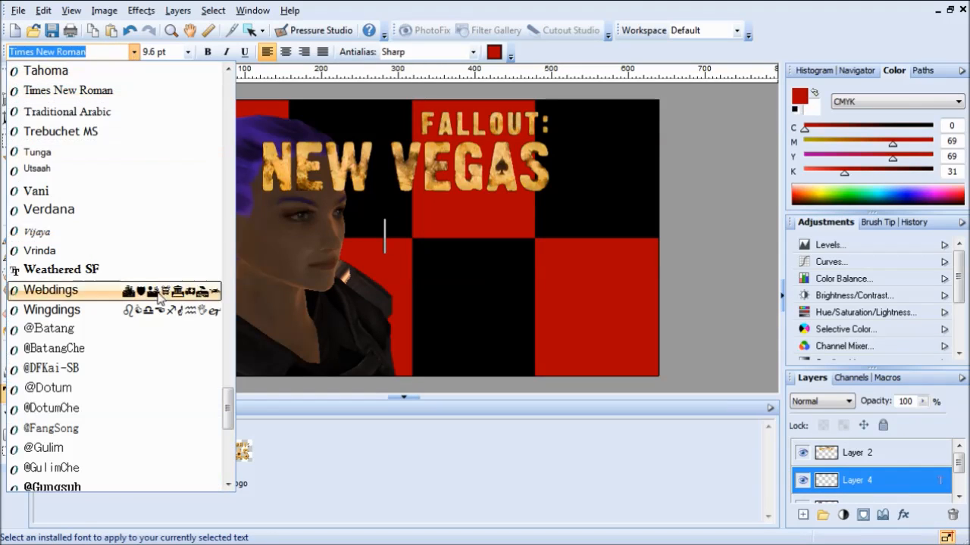
{"action": "left_click_drag", "start_coordinate": [228, 409], "coordinate": [254, 202]}
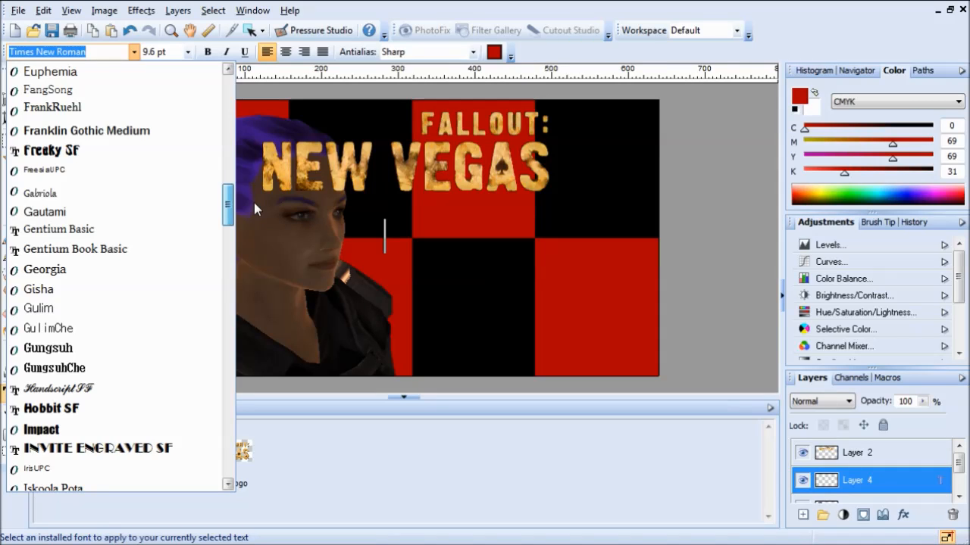
{"action": "left_click", "coordinate": [83, 198]}
Step: Try a few sample letters in the caption and delete them
{"action": "type", "text": "jgjgjgh"}
{"action": "key", "text": "BackSpace"}
{"action": "key", "text": "BackSpace"}
{"action": "key", "text": "BackSpace"}
{"action": "key", "text": "BackSpace"}
{"action": "key", "text": "BackSpace"}
{"action": "key", "text": "BackSpace"}
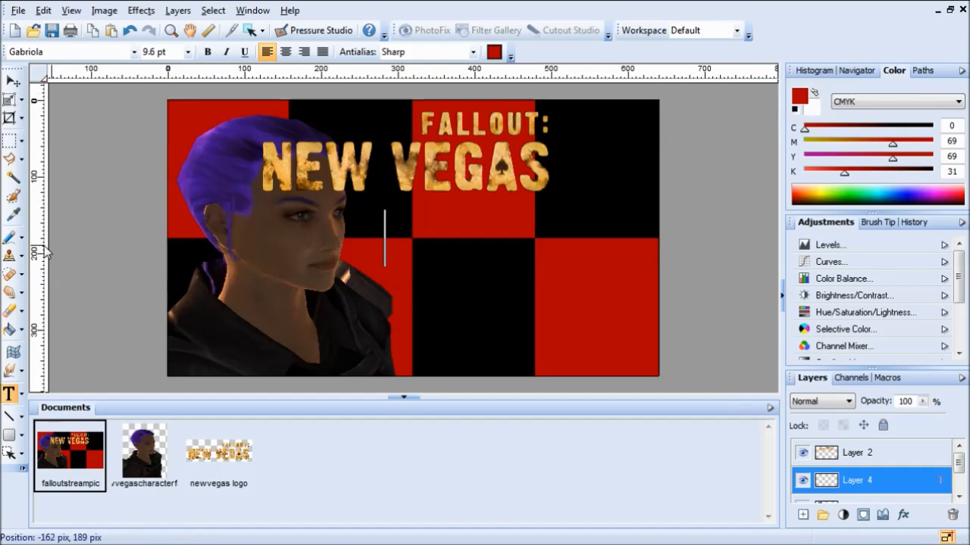
Step: Sample the gold of the logo lettering as the foreground color
{"action": "left_click", "coordinate": [13, 214]}
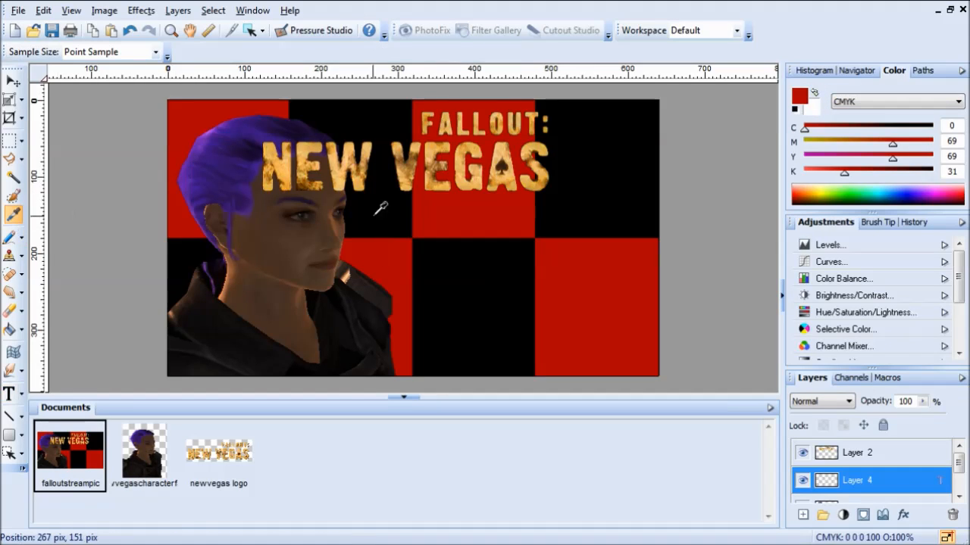
{"action": "left_click", "coordinate": [439, 151]}
{"action": "left_click", "coordinate": [9, 239]}
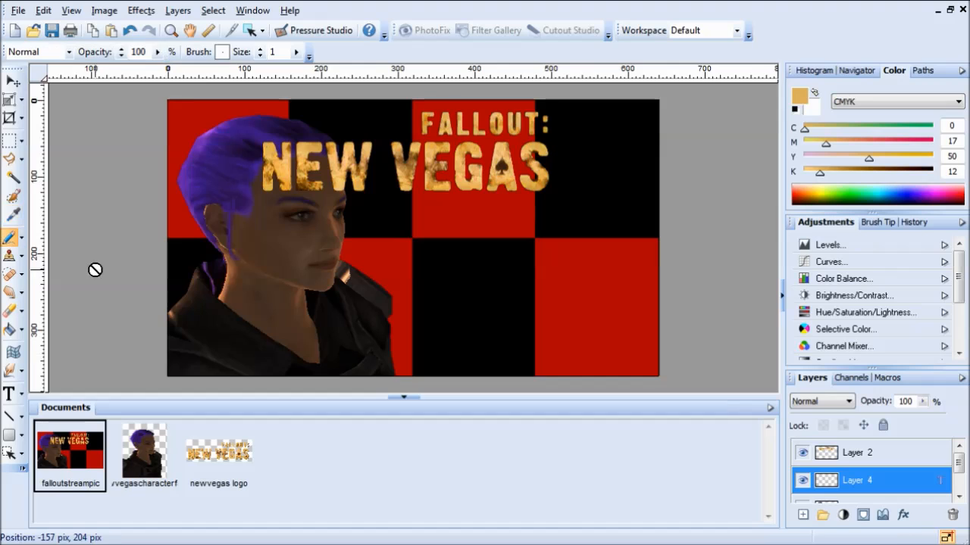
{"action": "left_click", "coordinate": [11, 393]}
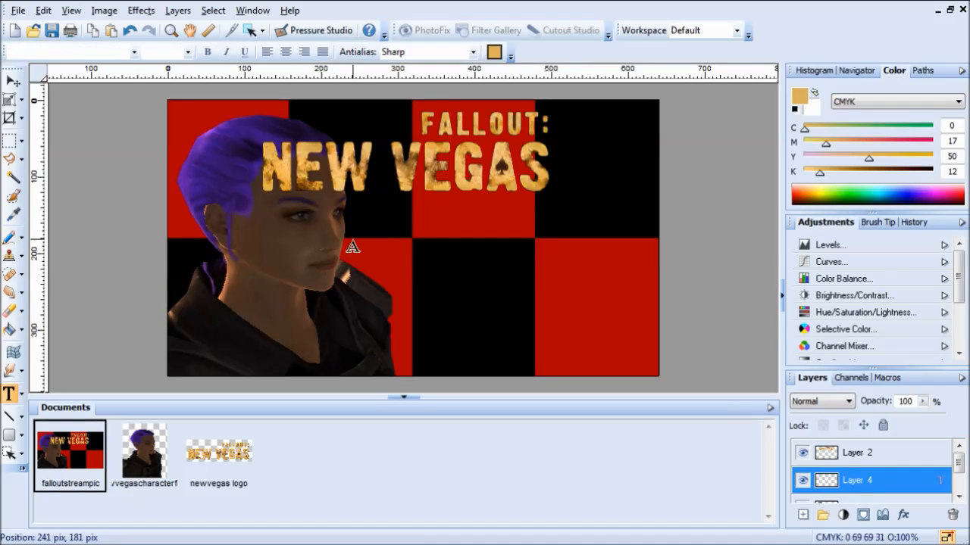
{"action": "left_click", "coordinate": [384, 231]}
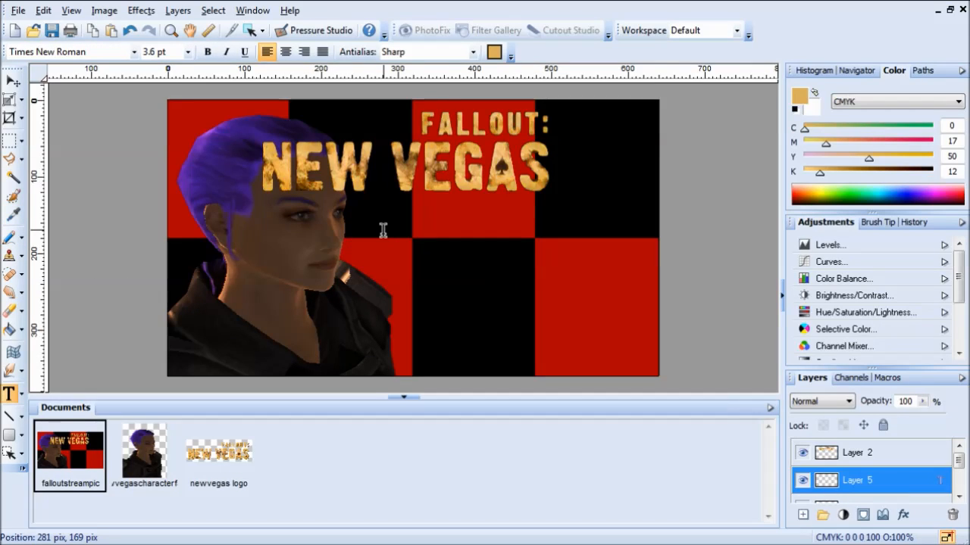
{"action": "left_click", "coordinate": [44, 11]}
{"action": "left_click", "coordinate": [62, 22]}
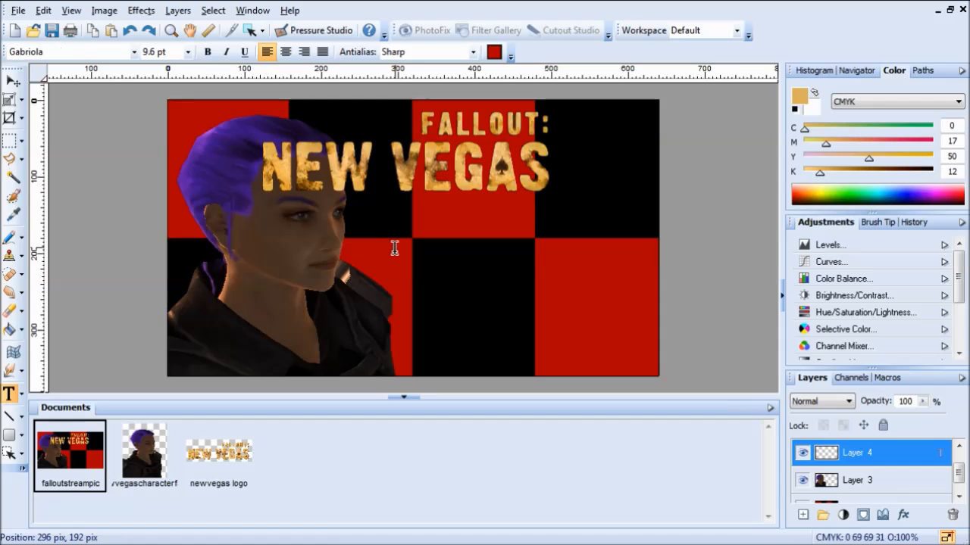
Step: Recolor the caption's sample text "gggg" to the pale gold custom color #FFE8B5
{"action": "left_click", "coordinate": [428, 252]}
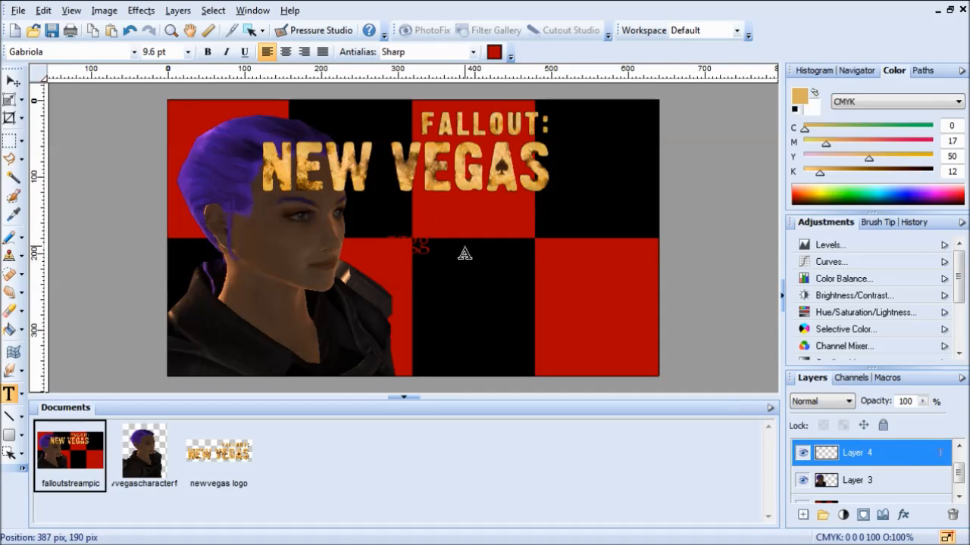
{"action": "left_click_drag", "start_coordinate": [432, 238], "coordinate": [371, 239]}
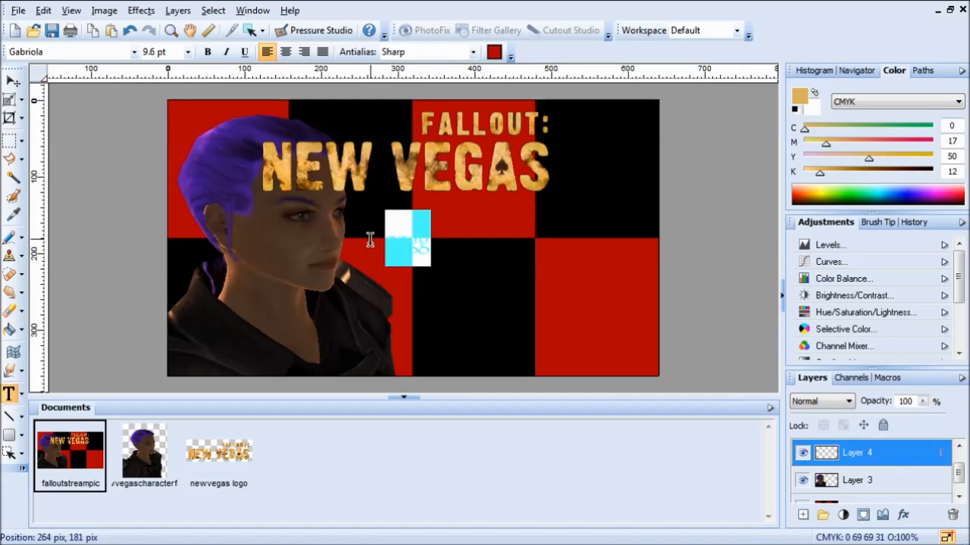
{"action": "left_click", "coordinate": [495, 52]}
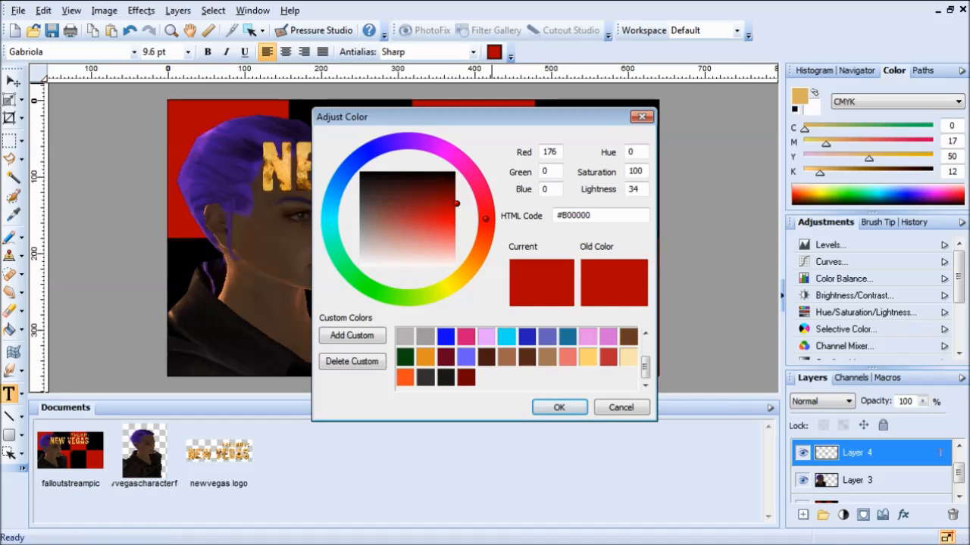
{"action": "left_click_drag", "start_coordinate": [454, 116], "coordinate": [576, 119]}
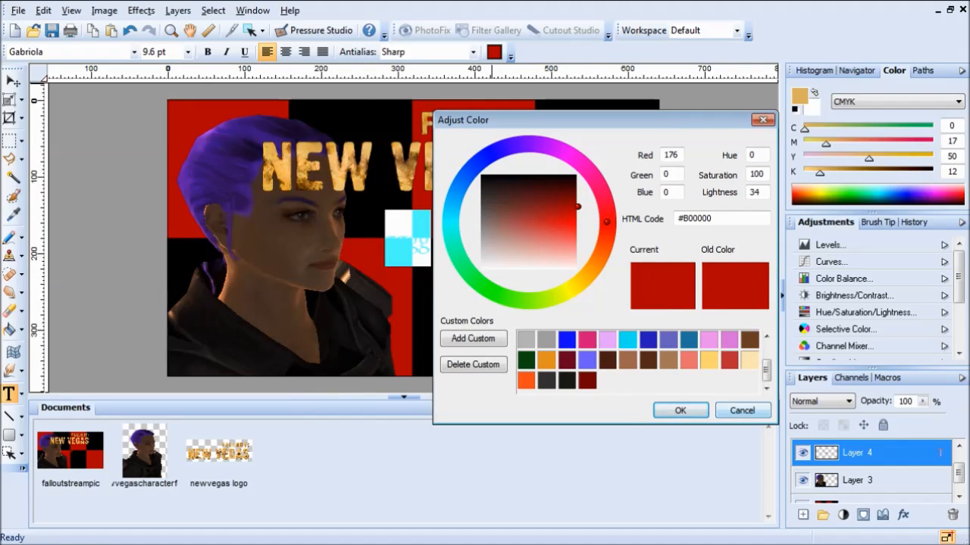
{"action": "left_click", "coordinate": [749, 361]}
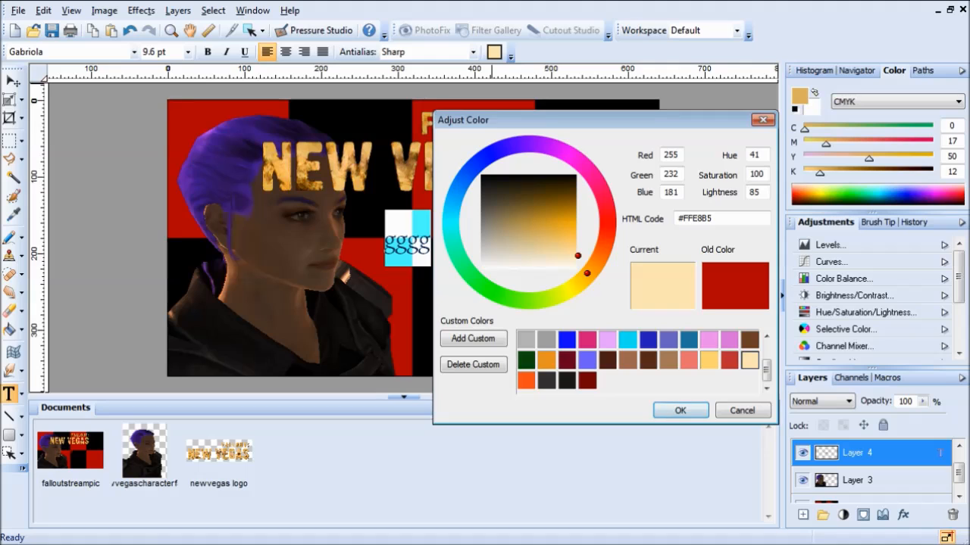
{"action": "left_click", "coordinate": [680, 410]}
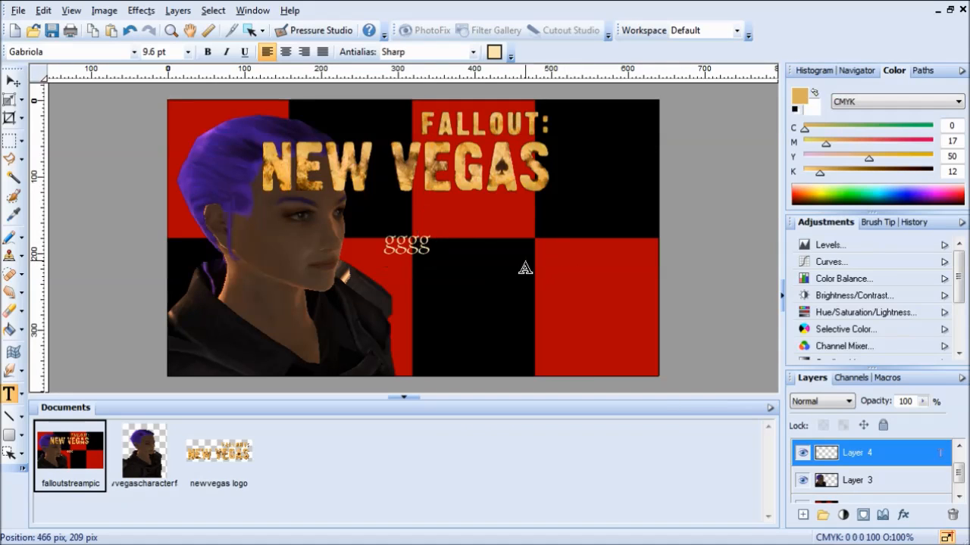
Step: Replace the caption's sample text with "ffff" and clear it
{"action": "double_click", "coordinate": [427, 240]}
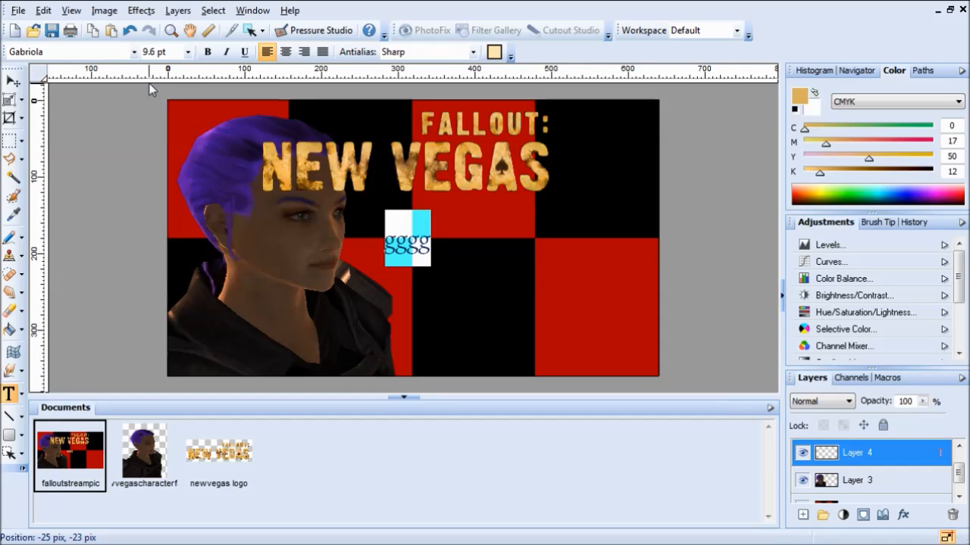
{"action": "key", "text": "BackSpace"}
{"action": "type", "text": "ffff"}
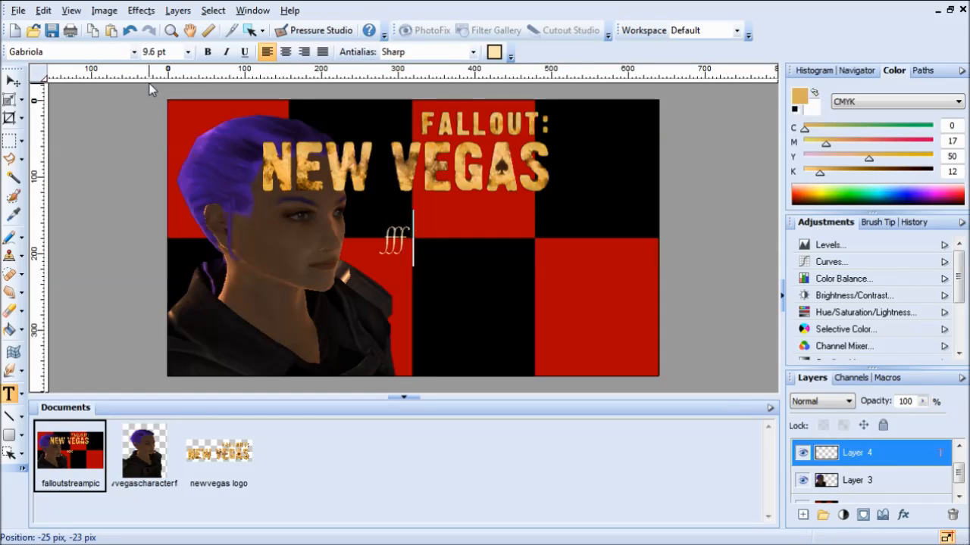
{"action": "key", "text": "BackSpace"}
{"action": "key", "text": "BackSpace"}
{"action": "key", "text": "BackSpace"}
{"action": "key", "text": "BackSpace"}
Step: Try the sample phrase "don't rain on my parade" in the caption and delete it
{"action": "type", "text": "don't rain on my parade"}
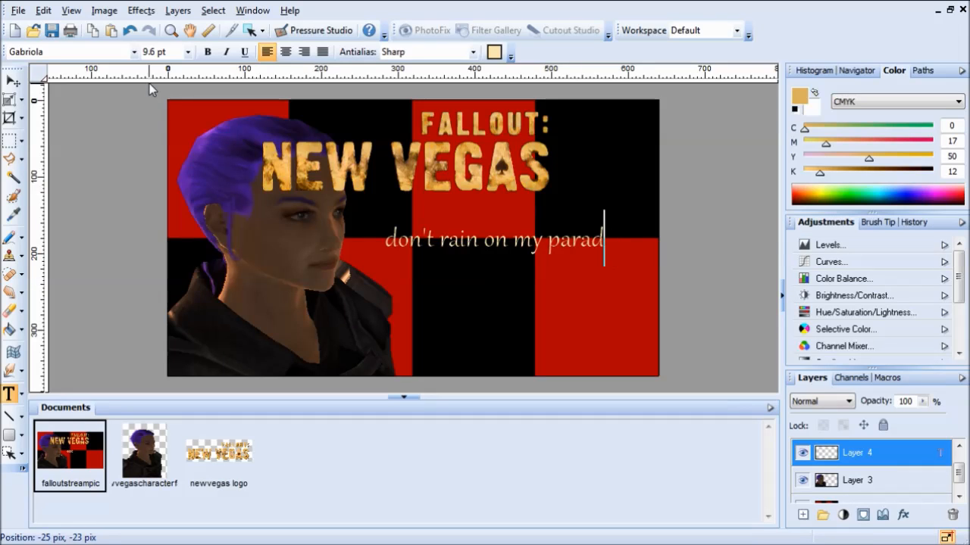
{"action": "key", "text": "BackSpace"}
{"action": "key", "text": "BackSpace"}
{"action": "key", "text": "BackSpace"}
{"action": "key", "text": "BackSpace"}
{"action": "key", "text": "BackSpace"}
{"action": "key", "text": "BackSpace"}
{"action": "key", "text": "BackSpace"}
{"action": "key", "text": "BackSpace"}
{"action": "key", "text": "BackSpace"}
{"action": "key", "text": "BackSpace"}
{"action": "key", "text": "BackSpace"}
{"action": "key", "text": "BackSpace"}
{"action": "key", "text": "BackSpace"}
{"action": "key", "text": "BackSpace"}
{"action": "key", "text": "BackSpace"}
{"action": "key", "text": "BackSpace"}
{"action": "key", "text": "BackSpace"}
{"action": "key", "text": "BackSpace"}
{"action": "key", "text": "BackSpace"}
{"action": "key", "text": "BackSpace"}
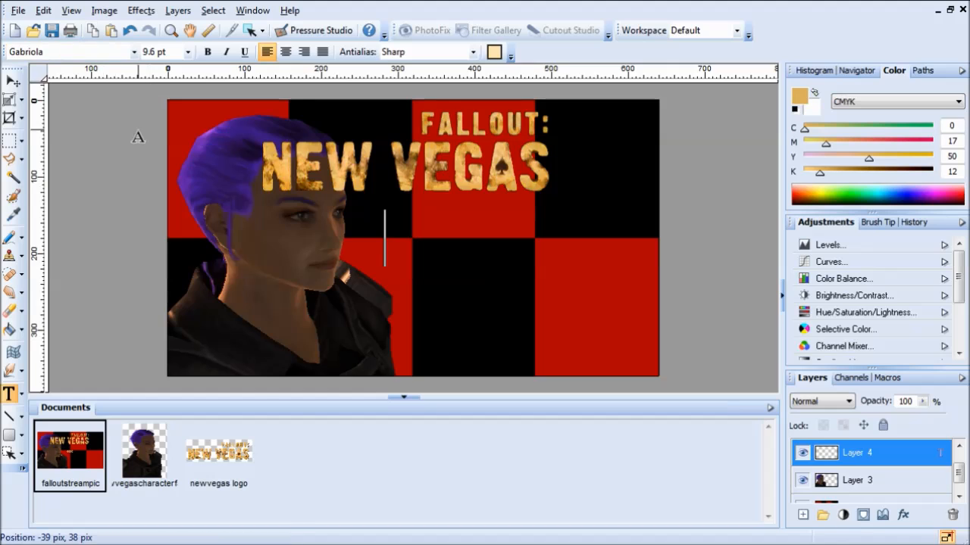
Step: Try the letters "EPI" in the caption with the Accord Heavy SF font and delete them
{"action": "left_click", "coordinate": [134, 53]}
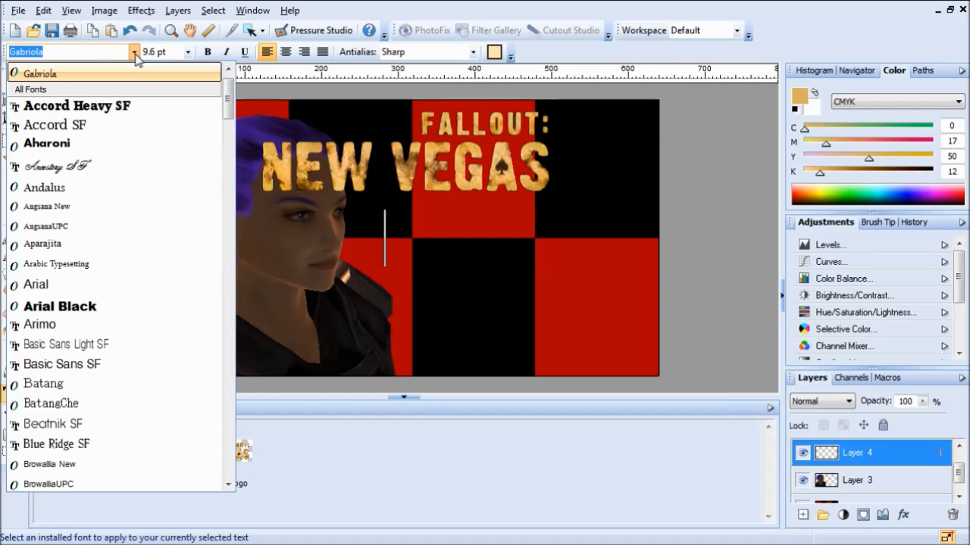
{"action": "left_click", "coordinate": [126, 110]}
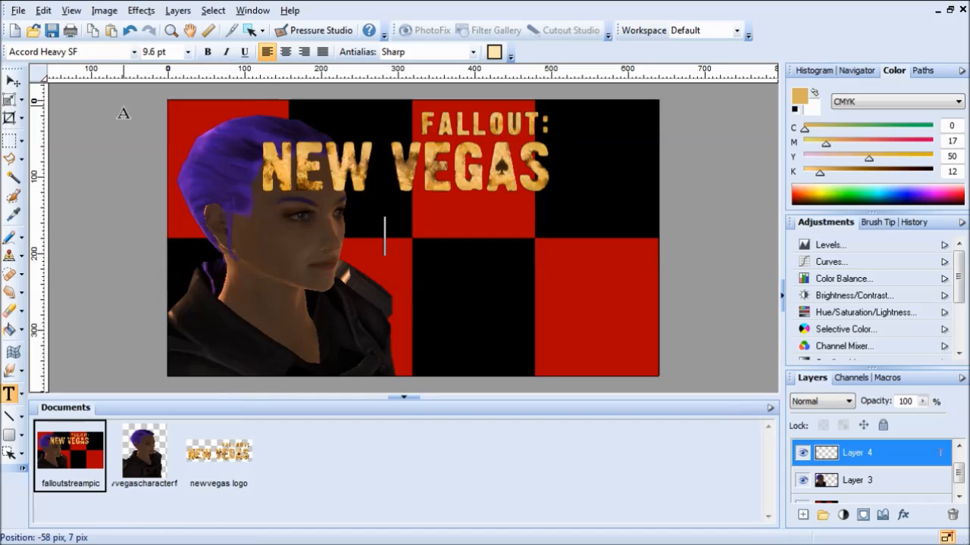
{"action": "type", "text": "EPI"}
{"action": "key", "text": "BackSpace"}
{"action": "key", "text": "BackSpace"}
{"action": "key", "text": "BackSpace"}
Step: Set the caption's font to Weathered SF and enter the word "EPISODE"
{"action": "left_click", "coordinate": [134, 51]}
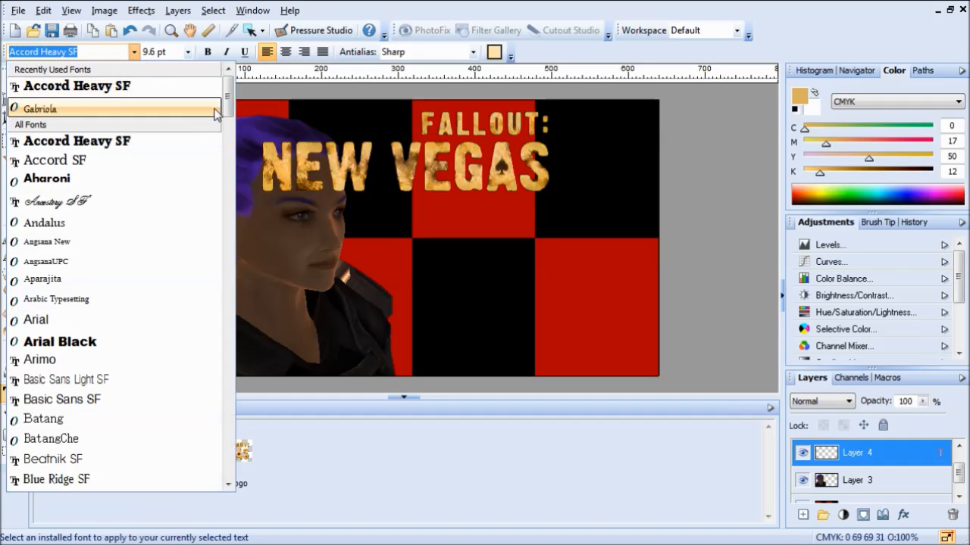
{"action": "left_click_drag", "start_coordinate": [228, 102], "coordinate": [235, 414]}
{"action": "left_click", "coordinate": [64, 270]}
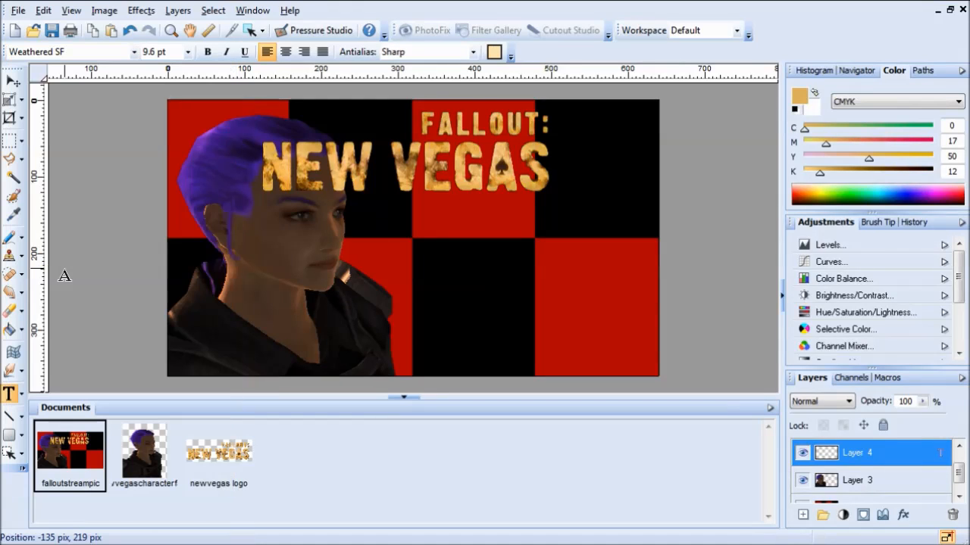
{"action": "type", "text": "EPISODE"}
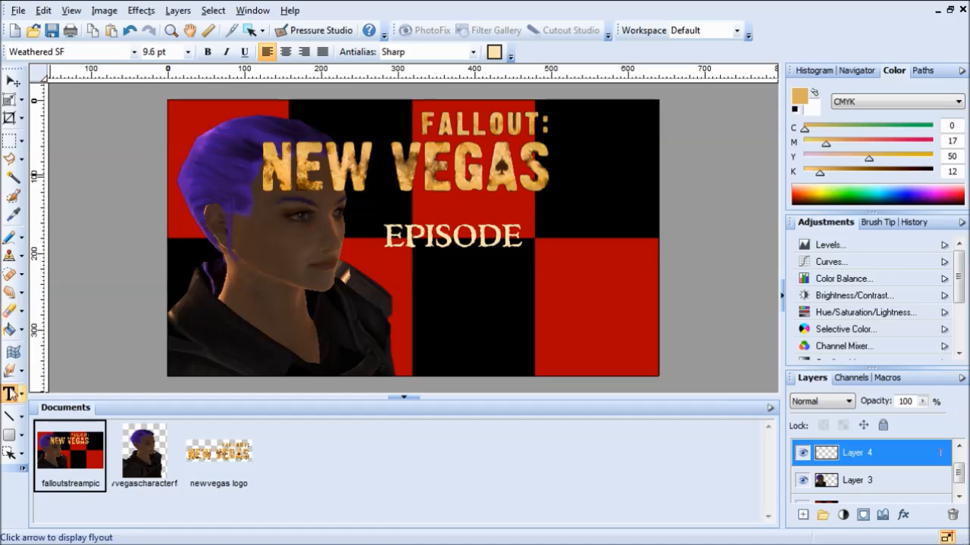
Step: Recolor the word "EPISODE" to the deeper gold #F3CA6D
{"action": "left_click_drag", "start_coordinate": [523, 238], "coordinate": [348, 237]}
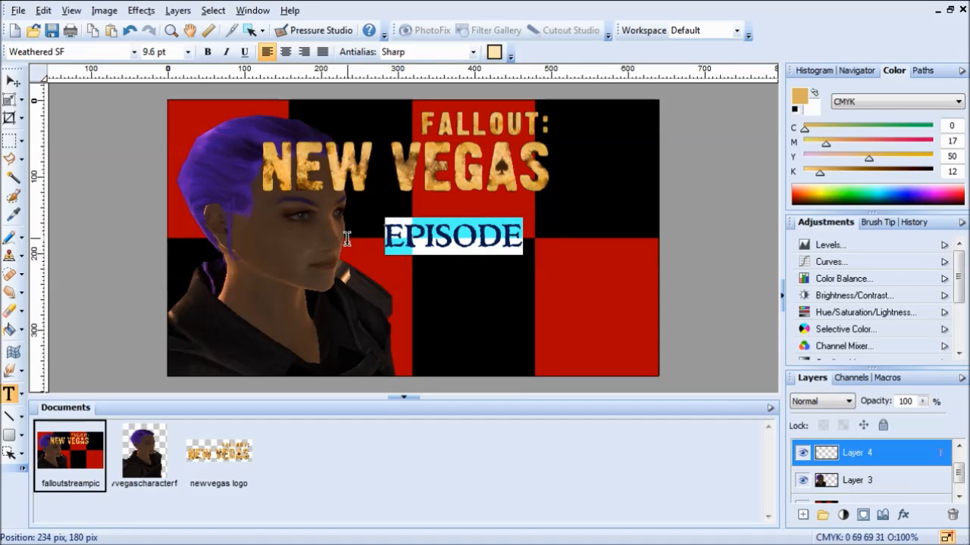
{"action": "left_click_drag", "start_coordinate": [532, 237], "coordinate": [381, 237]}
{"action": "left_click", "coordinate": [494, 51]}
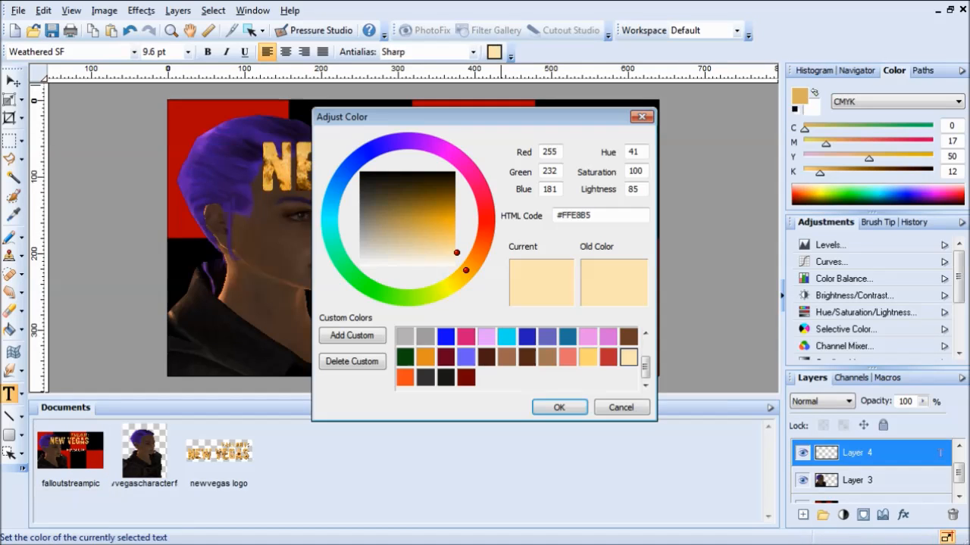
{"action": "left_click_drag", "start_coordinate": [456, 253], "coordinate": [442, 236]}
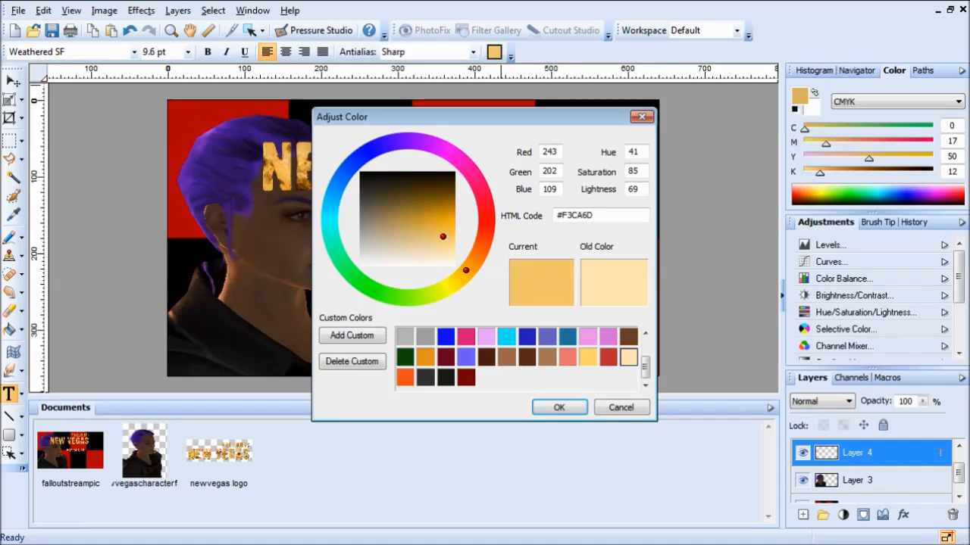
{"action": "left_click", "coordinate": [559, 408]}
{"action": "left_click", "coordinate": [483, 240]}
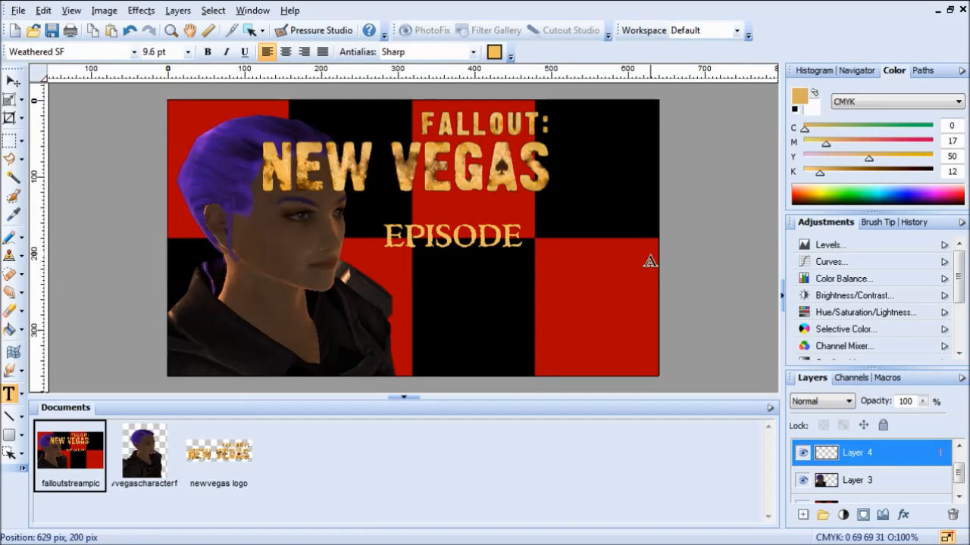
Step: Add the number 001 after the word so the caption reads "EPISODE 001"
{"action": "left_click", "coordinate": [517, 238]}
{"action": "type", "text": "01"}
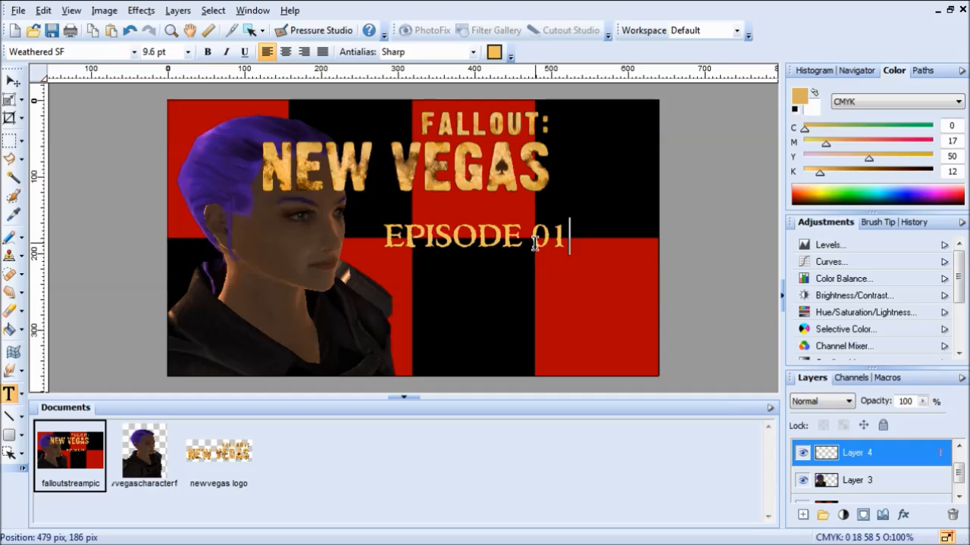
{"action": "key", "text": "BackSpace"}
{"action": "type", "text": "01"}
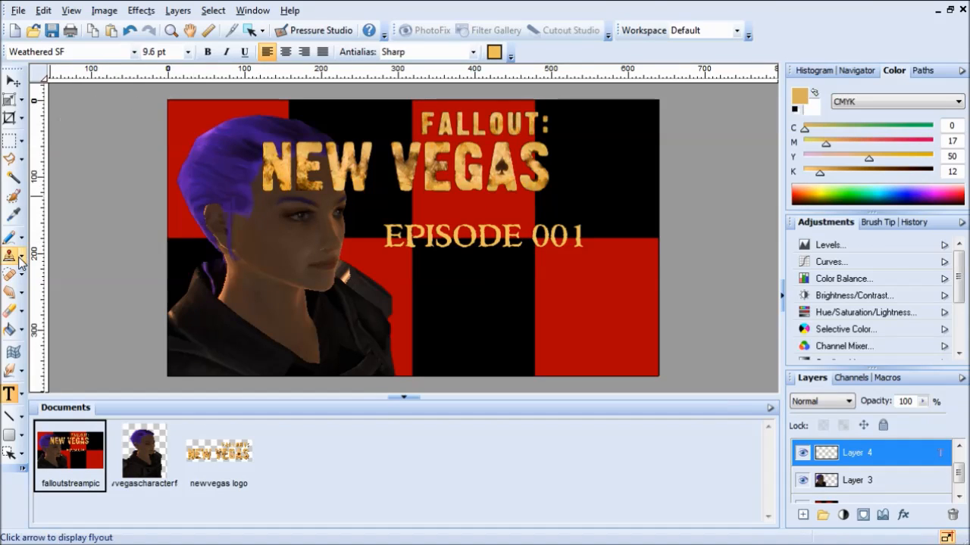
Step: Enlarge the "EPISODE 001" caption to 12 pt and shift it slightly left and down beneath the logo
{"action": "left_click_drag", "start_coordinate": [588, 241], "coordinate": [385, 241]}
{"action": "left_click", "coordinate": [187, 51]}
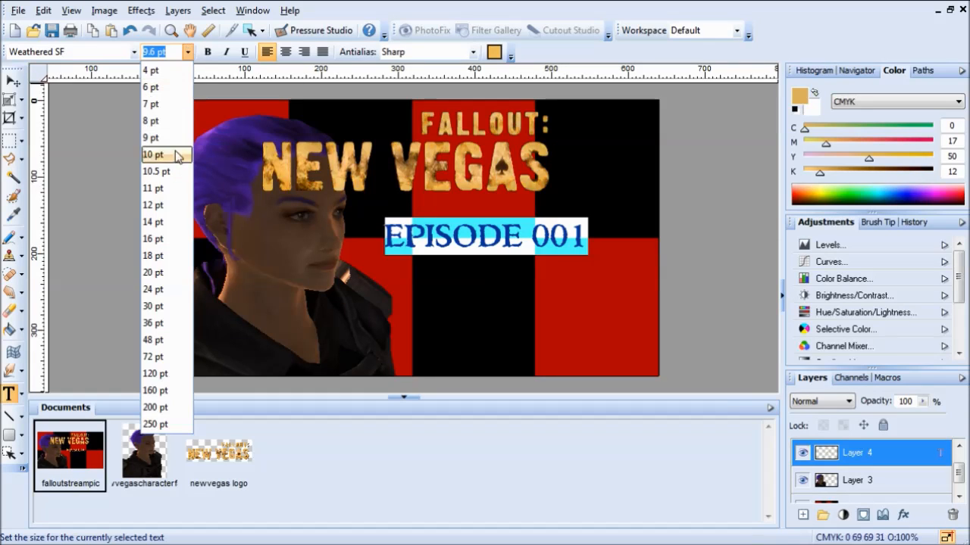
{"action": "left_click", "coordinate": [167, 205]}
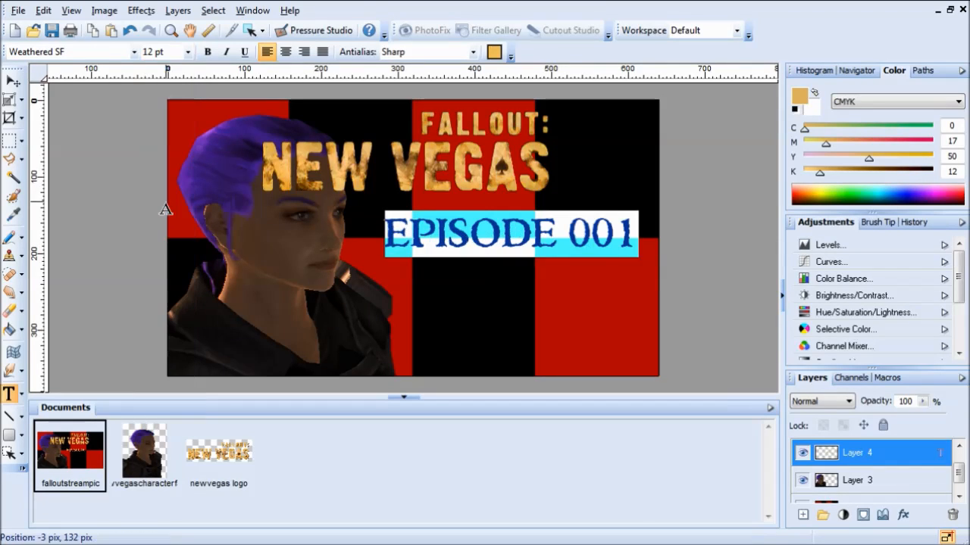
{"action": "left_click", "coordinate": [12, 80]}
{"action": "mouse_move", "coordinate": [482, 239]}
{"action": "left_mouse_down"}
{"action": "mouse_move", "coordinate": [459, 245]}
{"action": "mouse_move", "coordinate": [470, 244]}
{"action": "left_mouse_up"}
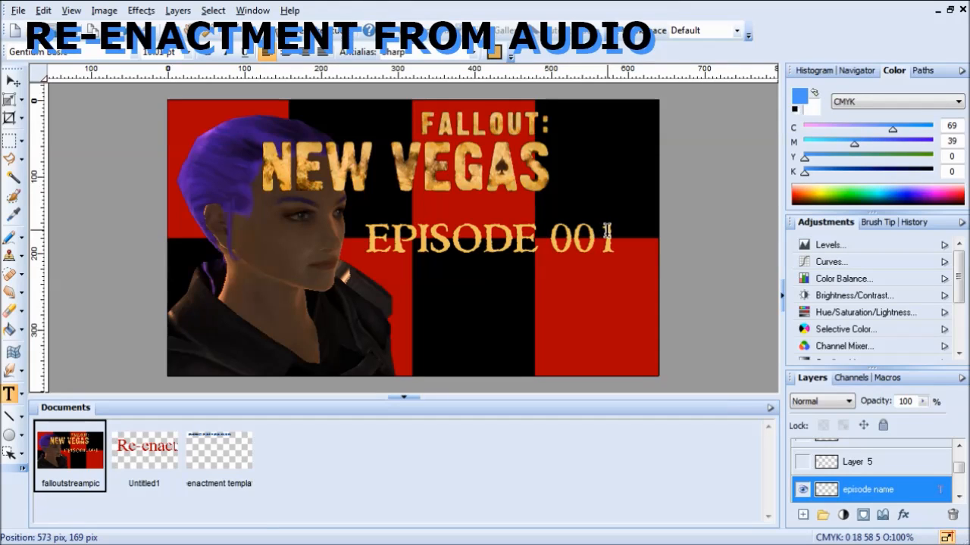
Step: Rename the "Episode number" text layer as "episode number" in lowercase
{"action": "scroll", "coordinate": [863, 484], "scroll_direction": "up", "scroll_amount": 3}
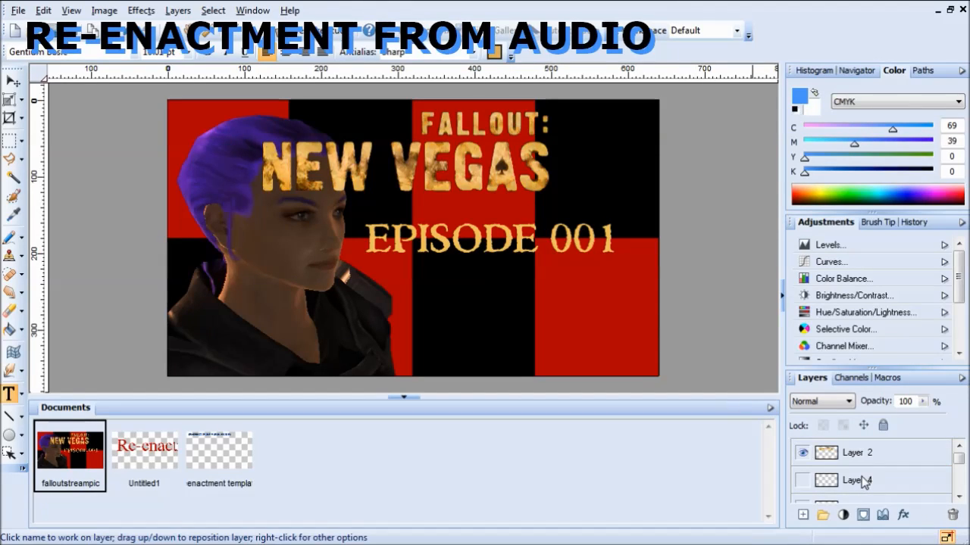
{"action": "scroll", "coordinate": [864, 477], "scroll_direction": "down", "scroll_amount": 4}
{"action": "left_click", "coordinate": [878, 491]}
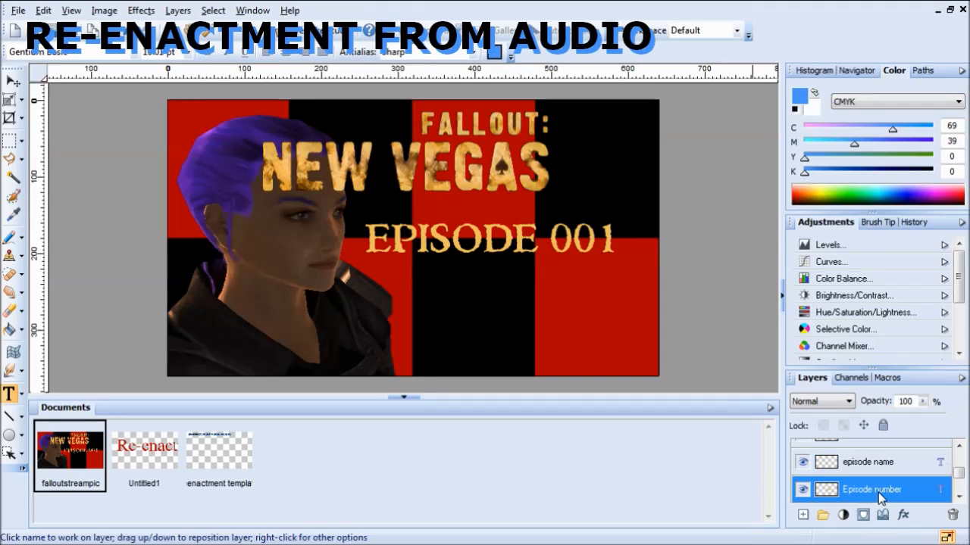
{"action": "right_click", "coordinate": [878, 492]}
{"action": "left_click", "coordinate": [912, 140]}
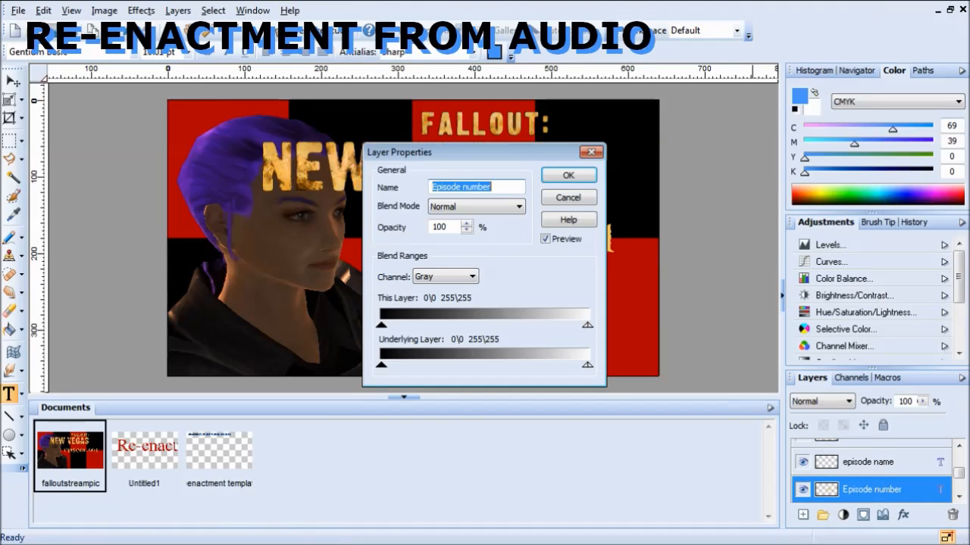
{"action": "type", "text": "episode number"}
{"action": "key", "text": "Return"}
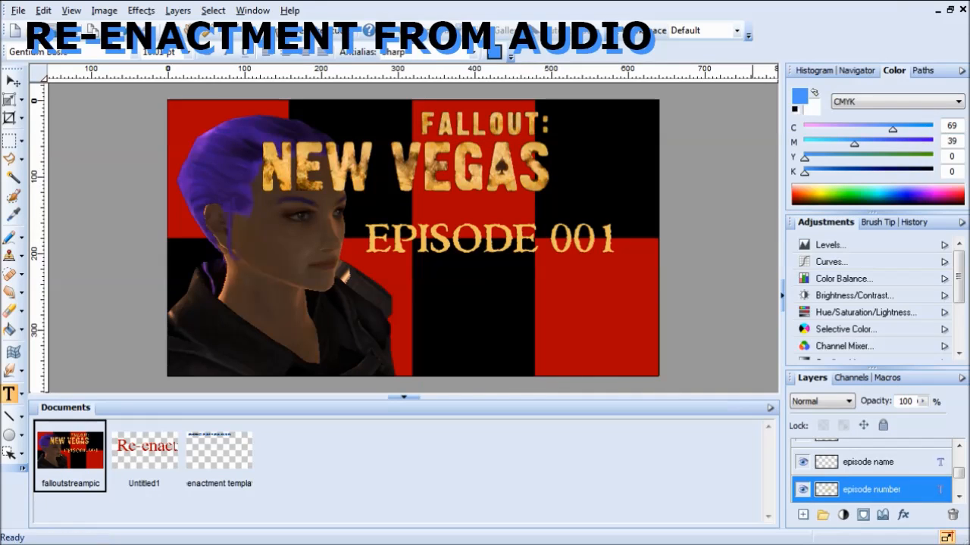
Step: Name the text layer directly above the episode number layer "episode name"
{"action": "left_click", "coordinate": [863, 462]}
{"action": "right_click", "coordinate": [864, 462]}
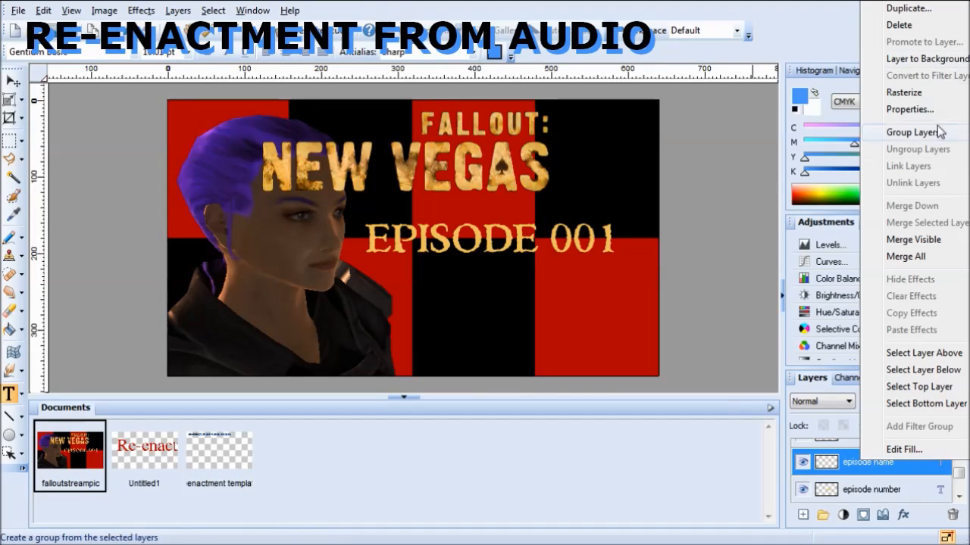
{"action": "left_click", "coordinate": [933, 111]}
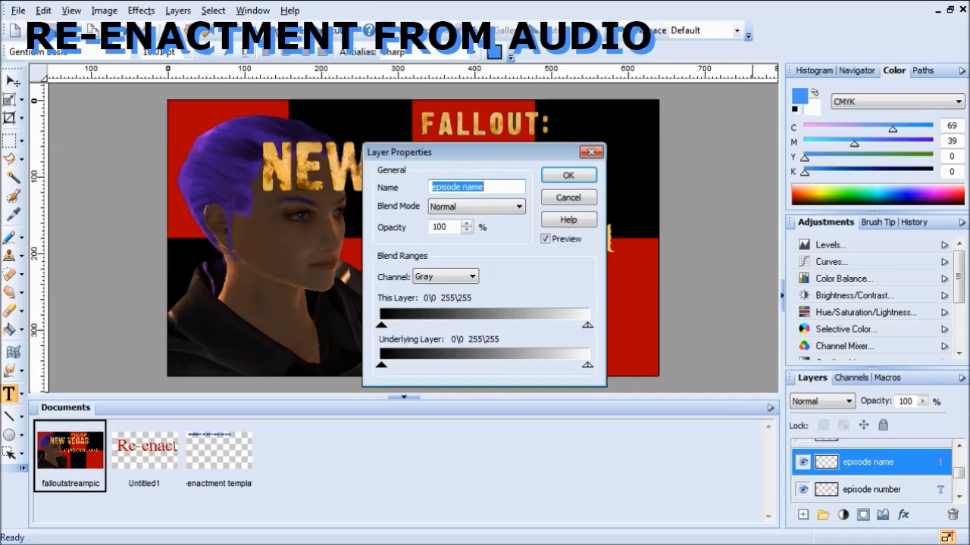
{"action": "type", "text": "episode name"}
{"action": "key", "text": "Return"}
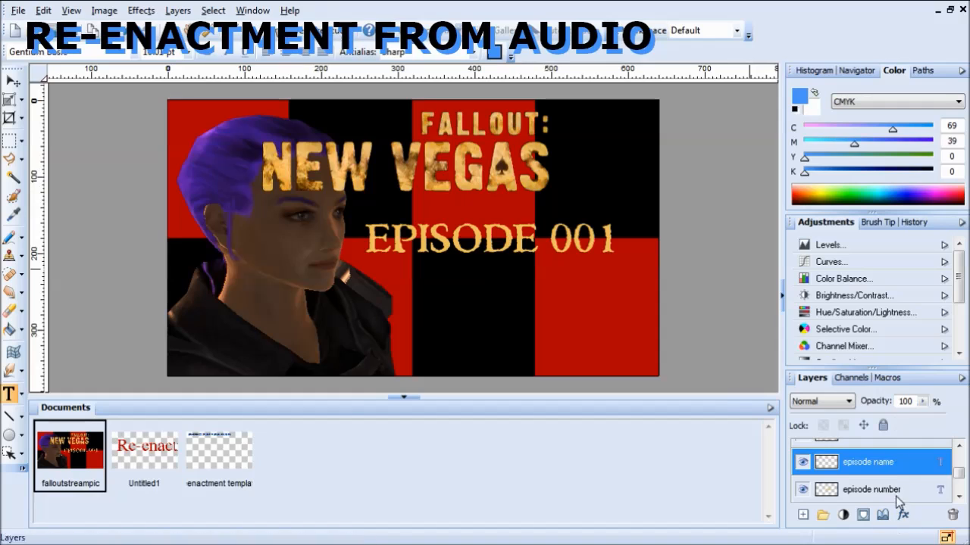
Step: On the episode name layer, add the text "A Journey of a Thousand Miles" along the picture's lower edge
{"action": "left_click", "coordinate": [850, 492]}
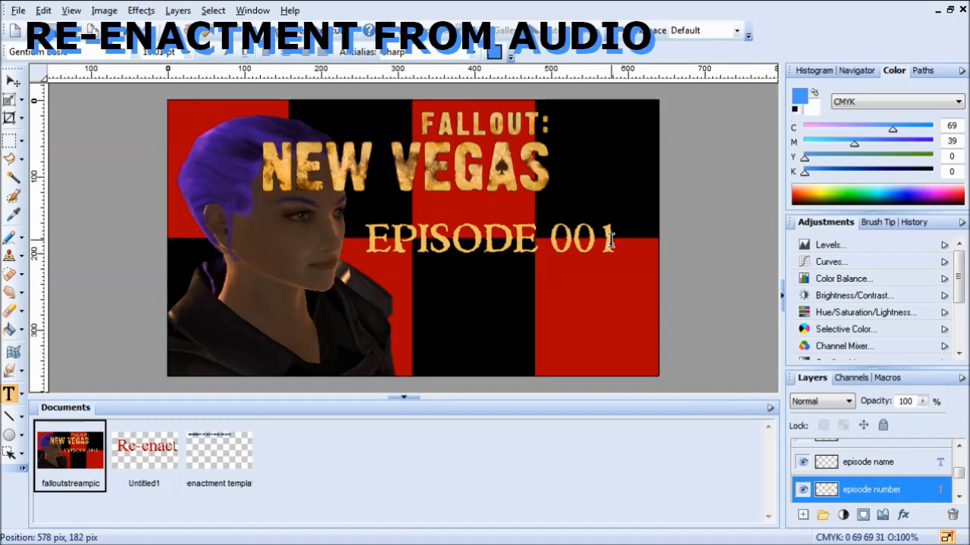
{"action": "left_click", "coordinate": [895, 466]}
{"action": "left_click", "coordinate": [898, 487]}
{"action": "left_click", "coordinate": [899, 455]}
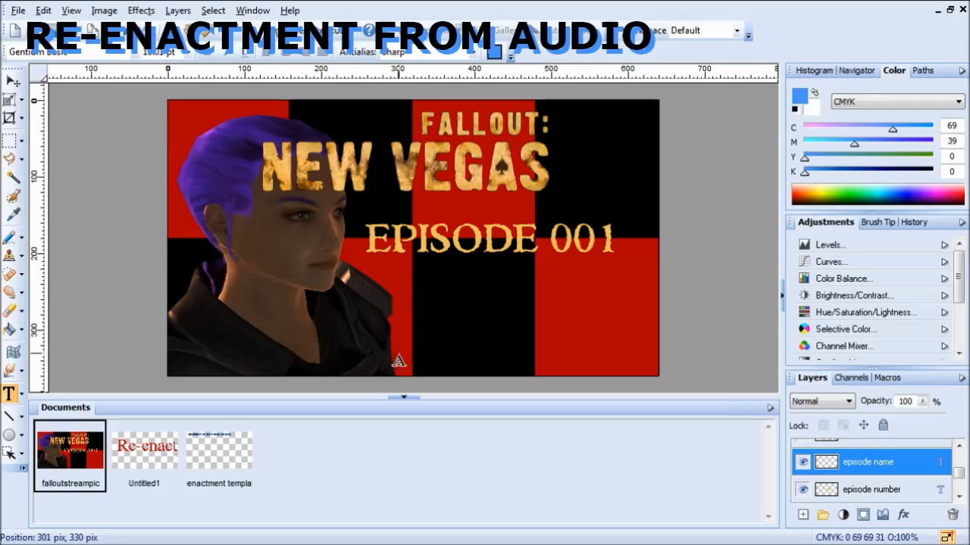
{"action": "left_click", "coordinate": [347, 327]}
{"action": "type", "text": "A Journey of a Thousand"}
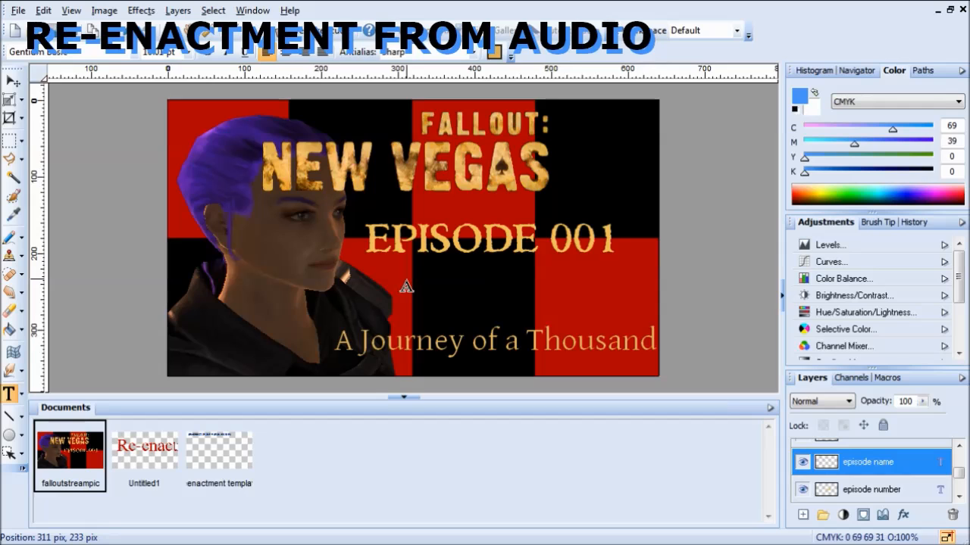
Step: Change the font of the whole episode title "A Journey of a Thousand Miles" to Gabriola
{"action": "key", "text": "shift+Left"}
{"action": "key", "text": "shift+Left"}
{"action": "key", "text": "shift+Left"}
{"action": "key", "text": "shift+Left"}
{"action": "key", "text": "shift+Left"}
{"action": "key", "text": "shift+Left"}
{"action": "key", "text": "shift+Left"}
{"action": "key", "text": "shift+Left"}
{"action": "key", "text": "shift+Left"}
{"action": "key", "text": "shift+Left"}
{"action": "key", "text": "shift+Left"}
{"action": "key", "text": "shift+Left"}
{"action": "key", "text": "shift+Left"}
{"action": "key", "text": "shift+Left"}
{"action": "key", "text": "shift+Left"}
{"action": "key", "text": "shift+Left"}
{"action": "key", "text": "shift+Left"}
{"action": "key", "text": "shift+Left"}
{"action": "key", "text": "shift+Left"}
{"action": "key", "text": "shift+Left"}
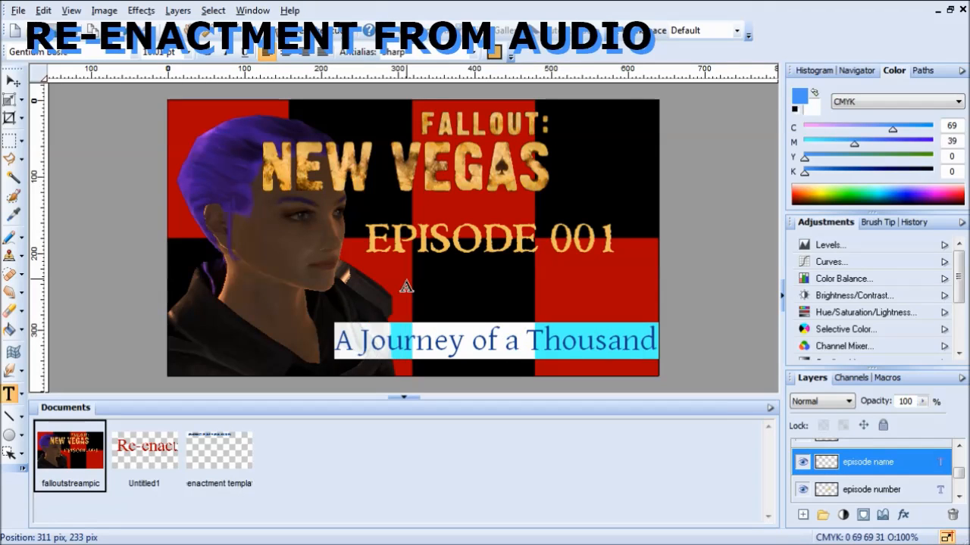
{"action": "left_click", "coordinate": [132, 52]}
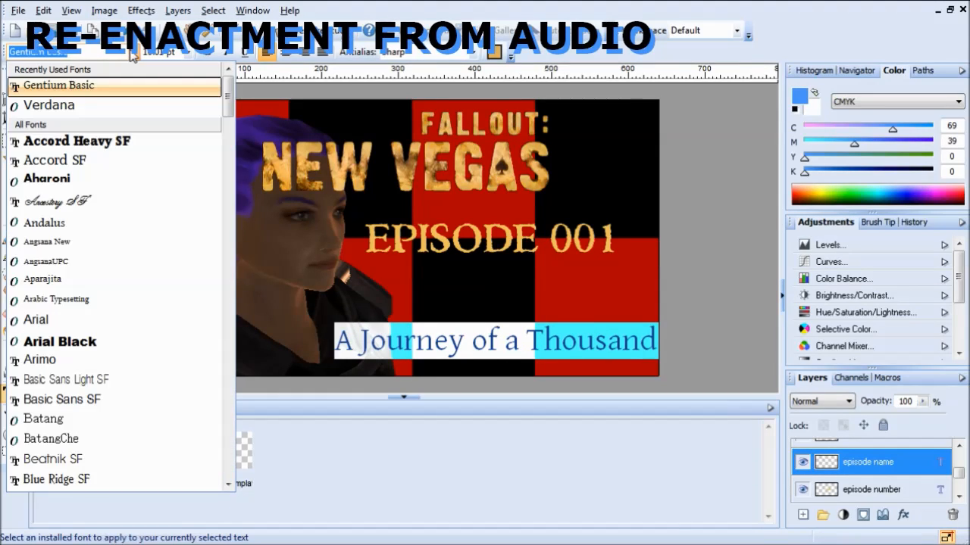
{"action": "scroll", "coordinate": [124, 176], "scroll_direction": "down", "scroll_amount": 20}
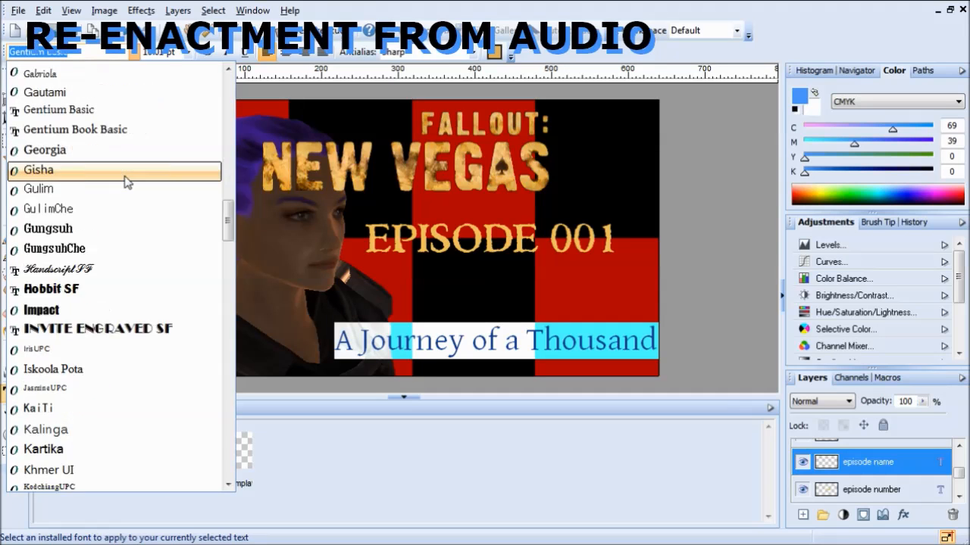
{"action": "scroll", "coordinate": [126, 178], "scroll_direction": "down", "scroll_amount": 7}
{"action": "scroll", "coordinate": [98, 191], "scroll_direction": "down", "scroll_amount": 20}
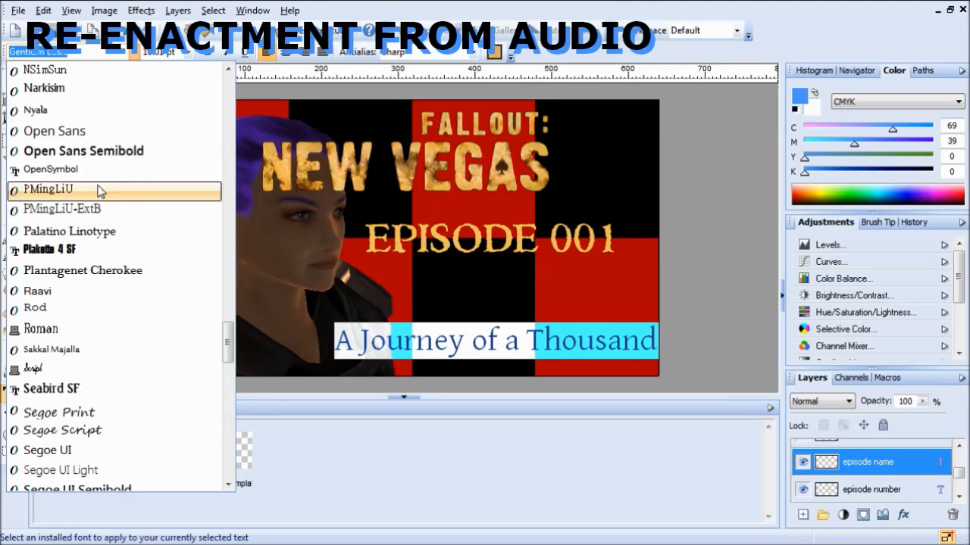
{"action": "left_click_drag", "start_coordinate": [226, 412], "coordinate": [229, 208]}
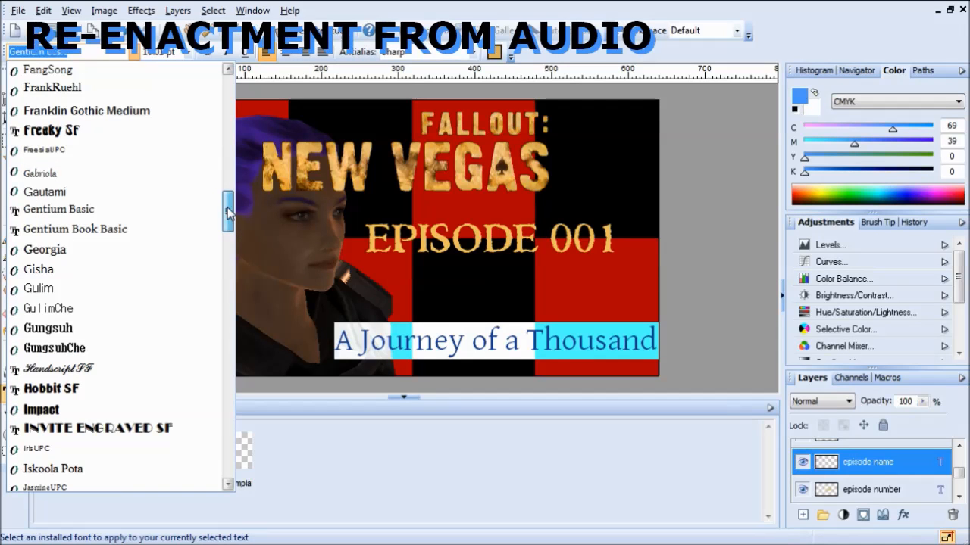
{"action": "left_click", "coordinate": [87, 179]}
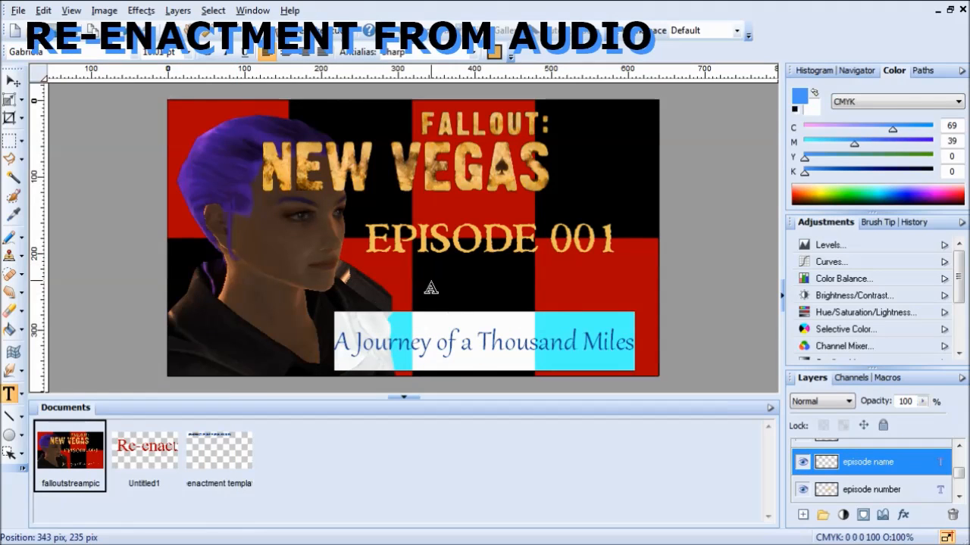
{"action": "left_click", "coordinate": [707, 357]}
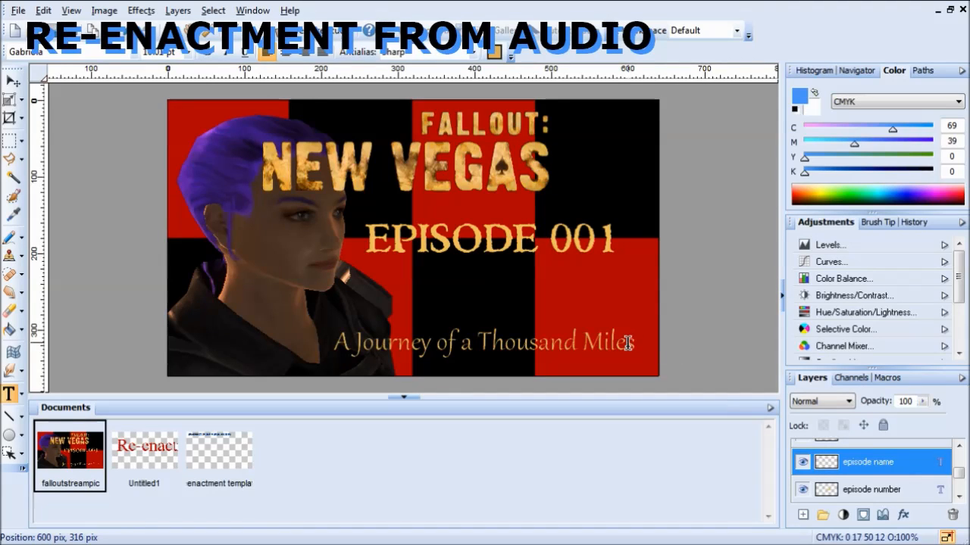
Step: Append "..." to the end of the episode title and shift the title slightly to the left
{"action": "left_click", "coordinate": [587, 342]}
{"action": "key", "text": "Right"}
{"action": "key", "text": "Right"}
{"action": "key", "text": "Right"}
{"action": "key", "text": "Right"}
{"action": "key", "text": "Right"}
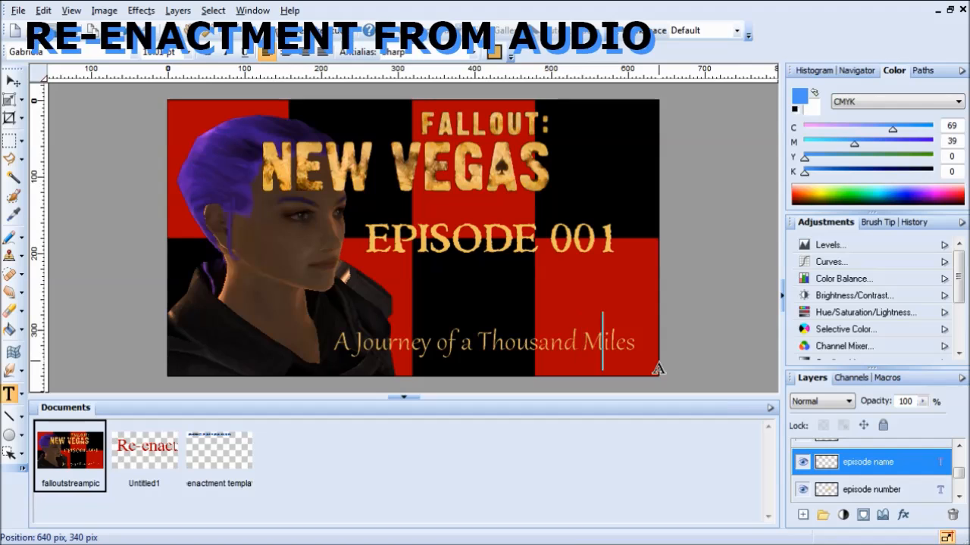
{"action": "type", "text": "..."}
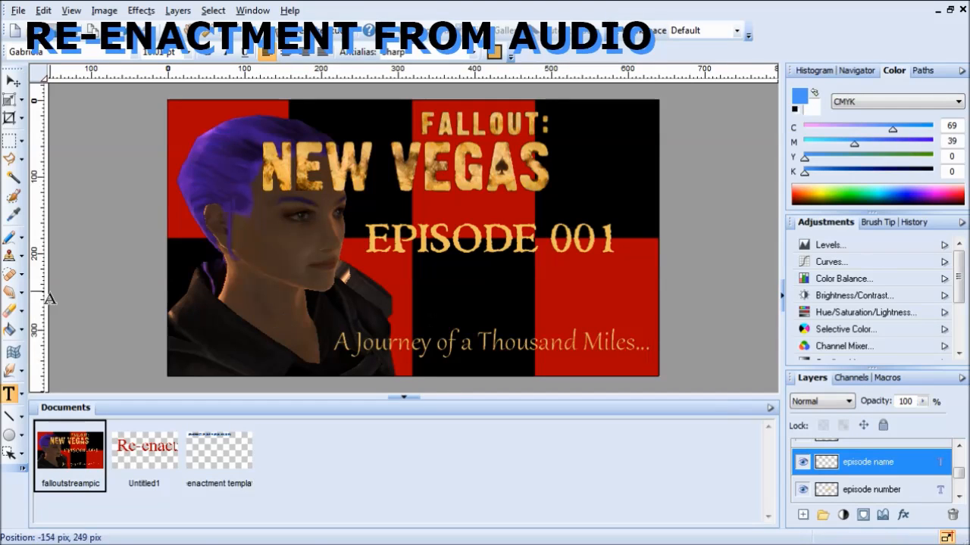
{"action": "left_click", "coordinate": [12, 80]}
{"action": "mouse_move", "coordinate": [426, 343]}
{"action": "left_mouse_down"}
{"action": "mouse_move", "coordinate": [413, 341]}
{"action": "mouse_move", "coordinate": [438, 348]}
{"action": "mouse_move", "coordinate": [415, 345]}
{"action": "left_mouse_up"}
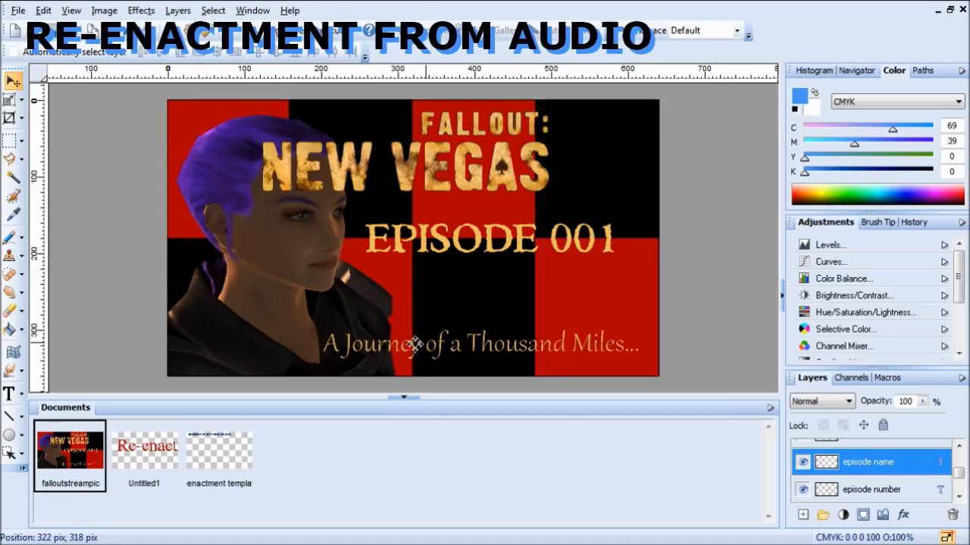
Step: Make the whole episode title "A Journey of a Thousand Miles..." bold and shift it slightly to the right and down
{"action": "left_click", "coordinate": [9, 393]}
{"action": "left_click_drag", "start_coordinate": [632, 347], "coordinate": [315, 345]}
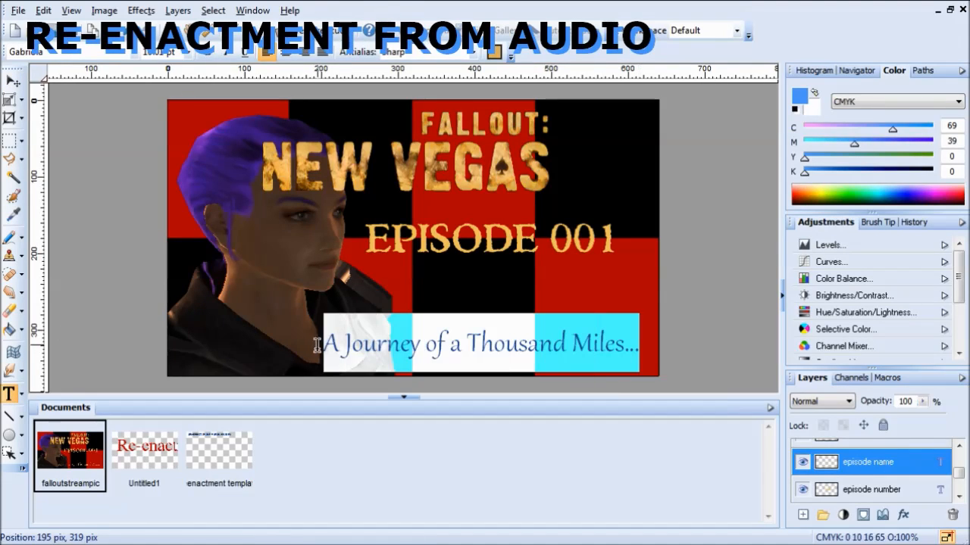
{"action": "left_click", "coordinate": [188, 53]}
{"action": "left_click", "coordinate": [162, 156]}
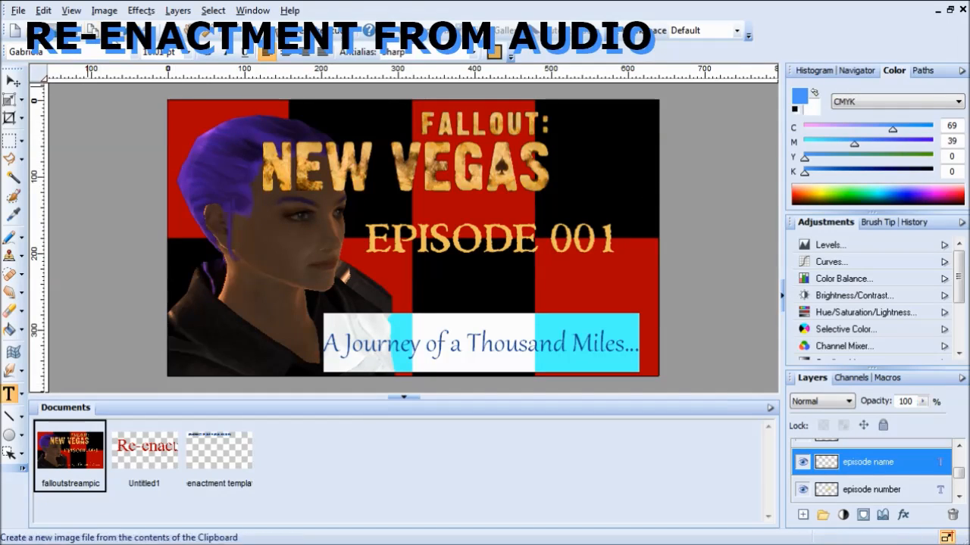
{"action": "left_click", "coordinate": [223, 58]}
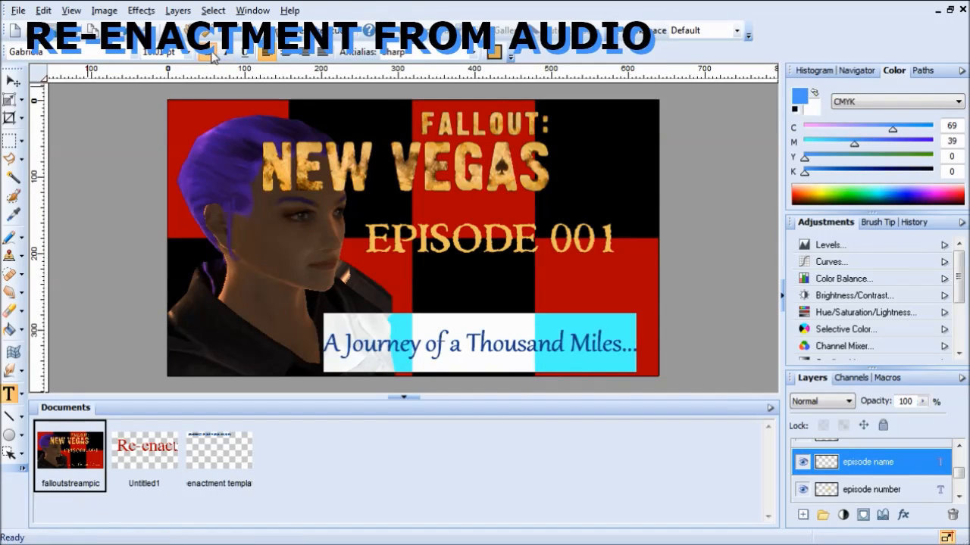
{"action": "left_click", "coordinate": [503, 340]}
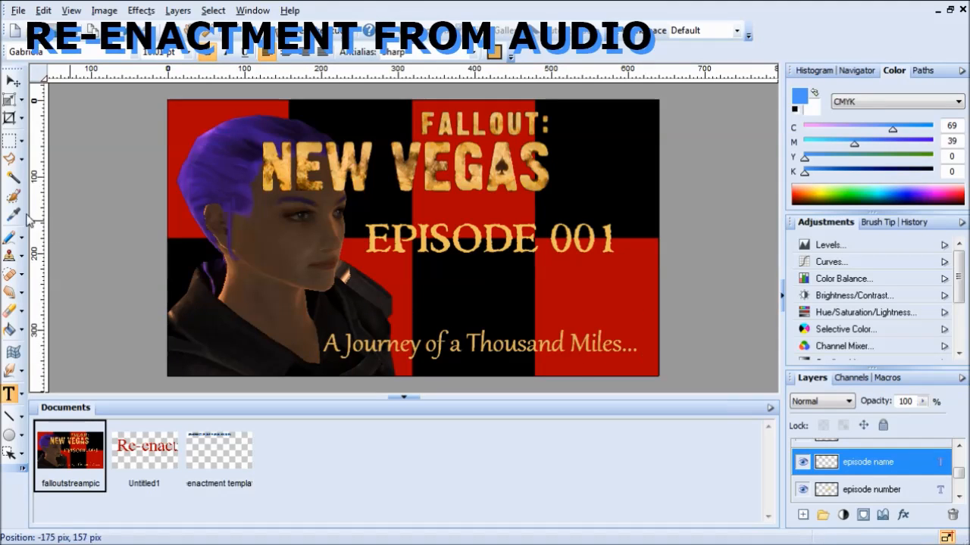
{"action": "left_click", "coordinate": [13, 81]}
{"action": "mouse_move", "coordinate": [394, 332]}
{"action": "left_mouse_down"}
{"action": "mouse_move", "coordinate": [404, 325]}
{"action": "mouse_move", "coordinate": [408, 336]}
{"action": "left_mouse_up"}
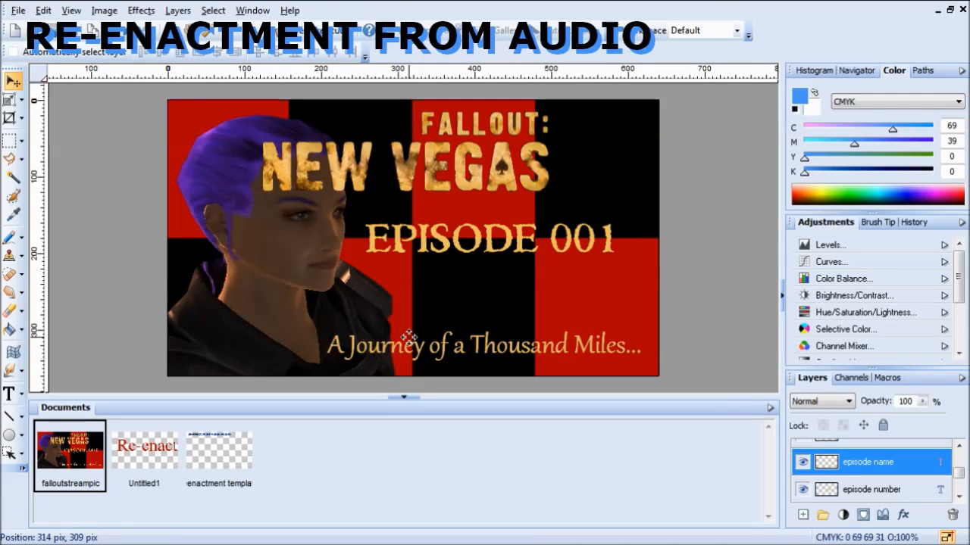
{"action": "left_click", "coordinate": [17, 10]}
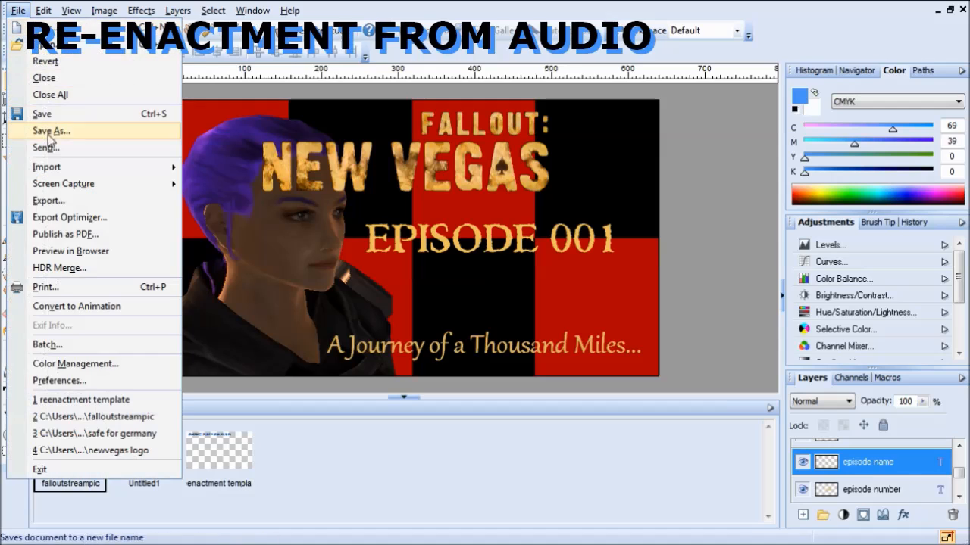
{"action": "left_click", "coordinate": [19, 11]}
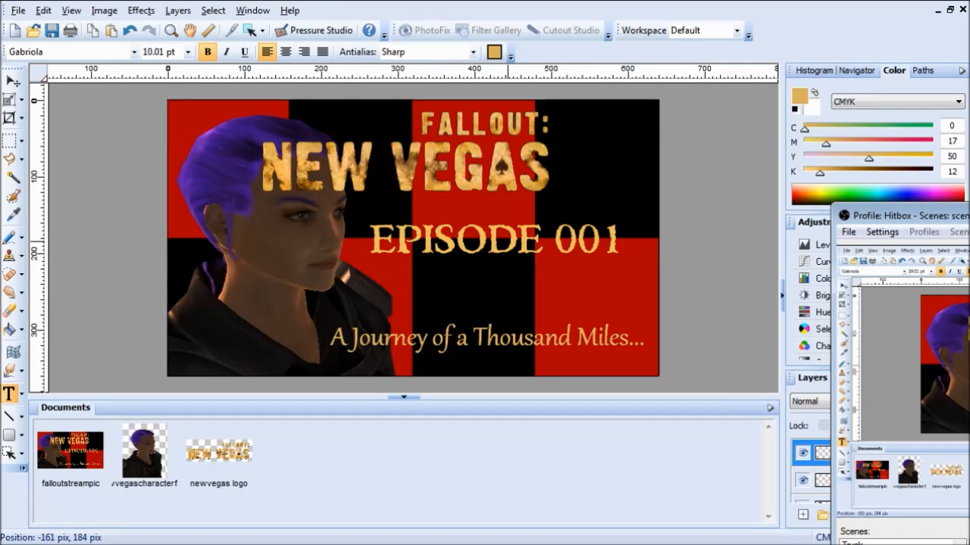
{"action": "left_click_drag", "start_coordinate": [909, 216], "coordinate": [959, 210]}
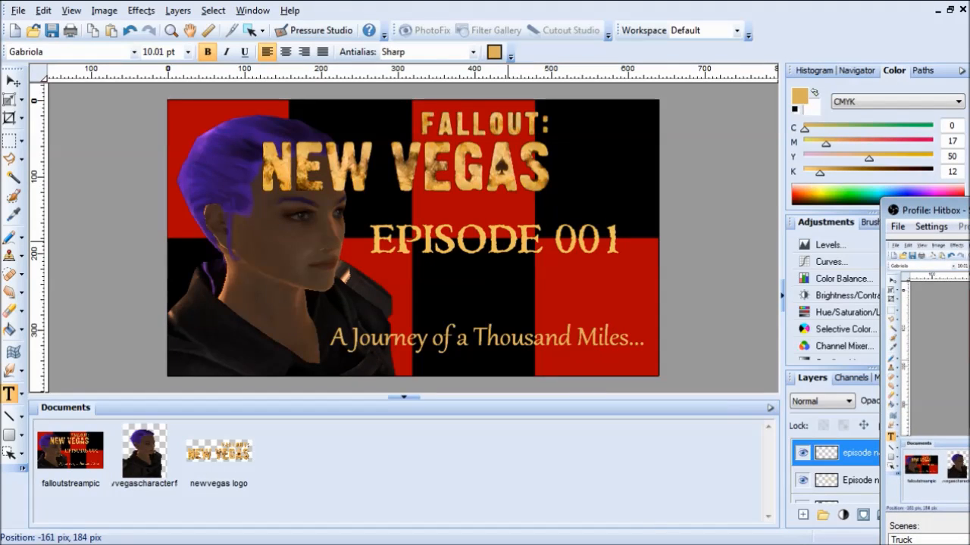